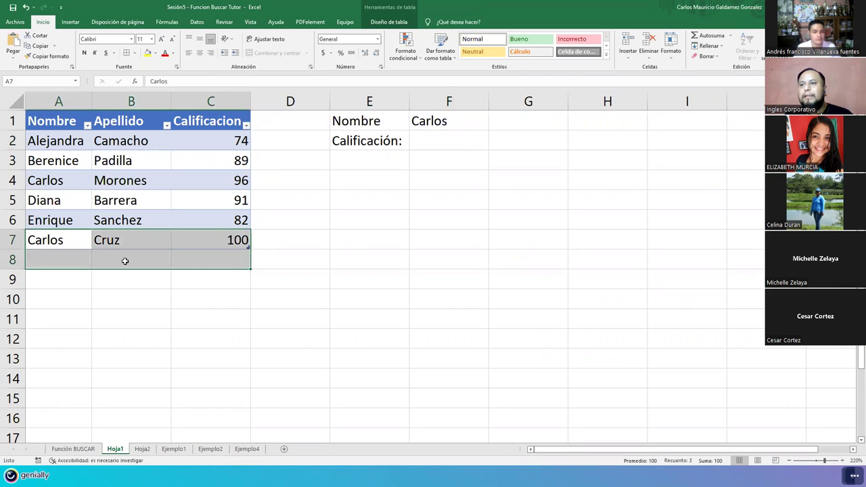
{"action": "left_click_drag", "start_coordinate": [249, 241], "coordinate": [248, 237]}
{"action": "key", "text": "Right"}
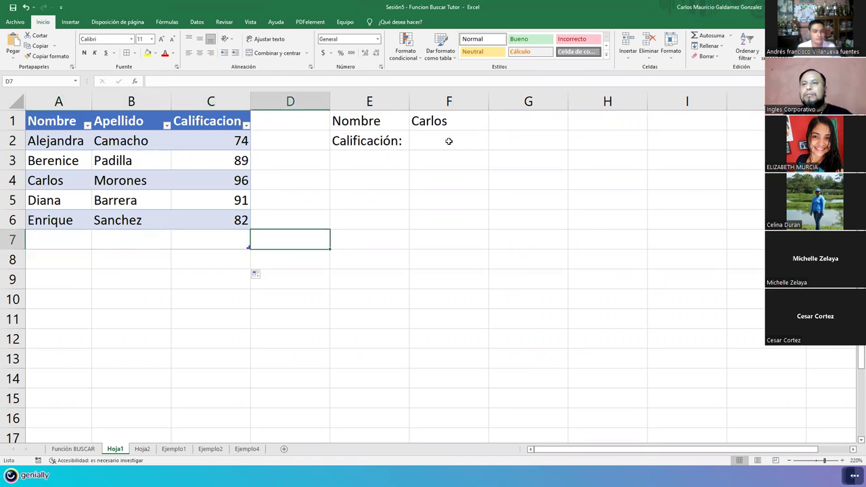
{"action": "left_click", "coordinate": [448, 141]}
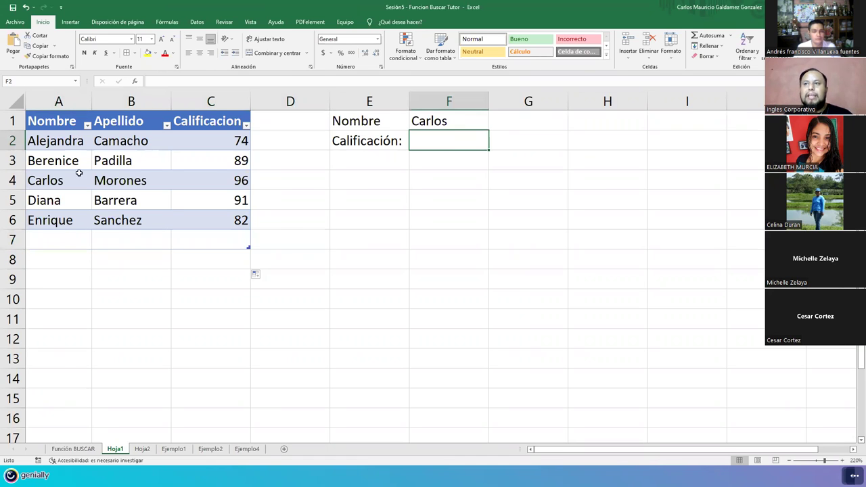
Step: Review the names in A2:B6 and grades in C2:C6, then select F2 for the lookup
{"action": "left_click_drag", "start_coordinate": [54, 140], "coordinate": [128, 220]}
{"action": "left_click_drag", "start_coordinate": [210, 140], "coordinate": [210, 220]}
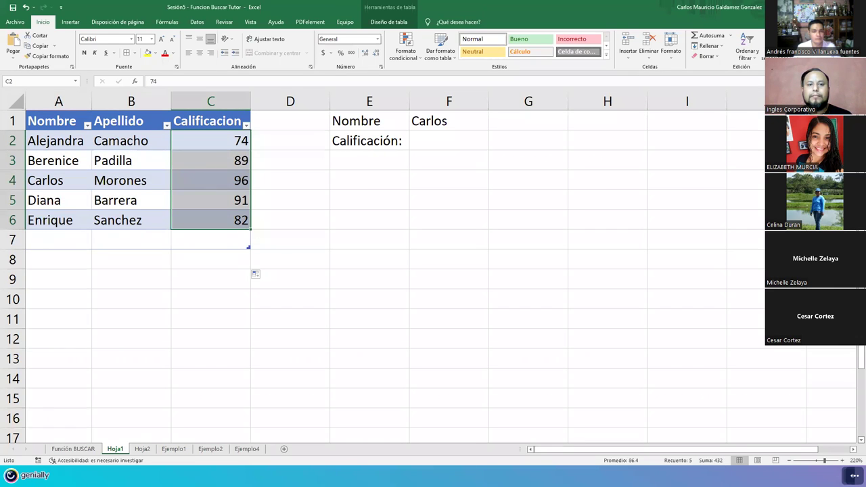
{"action": "left_click", "coordinate": [434, 122]}
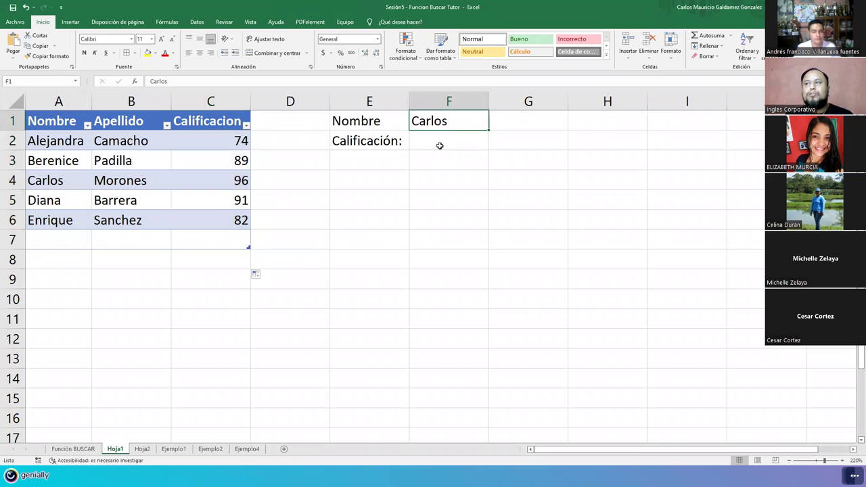
{"action": "left_click", "coordinate": [440, 144]}
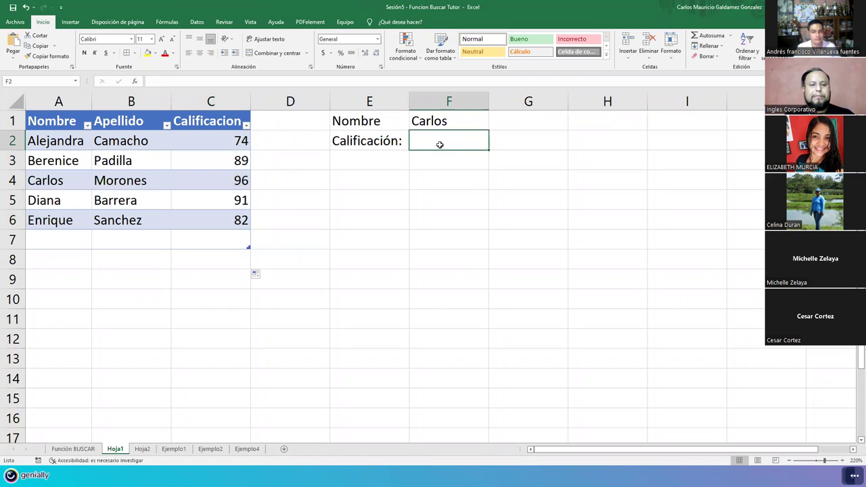
Step: Enter =BUSCAR(F1;A2:A6;C2:C6) in F2 to return the grade for the name in F1
{"action": "type", "text": "="}
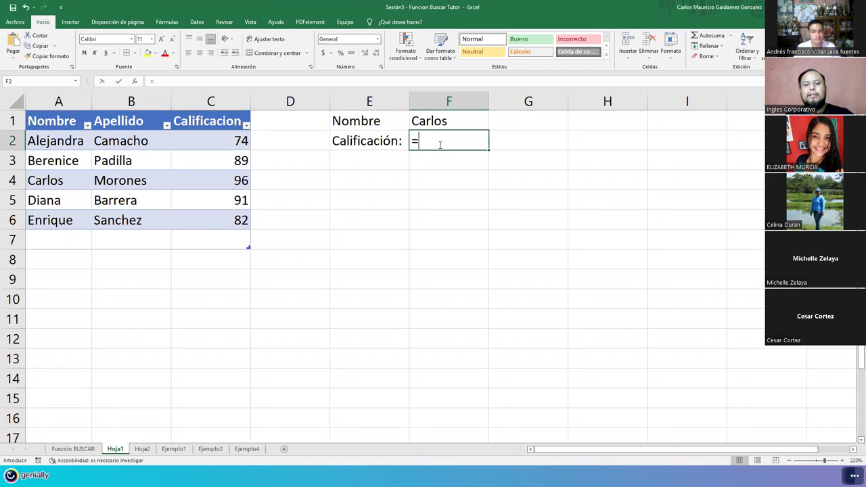
{"action": "type", "text": "buscar"}
{"action": "key", "text": "Tab"}
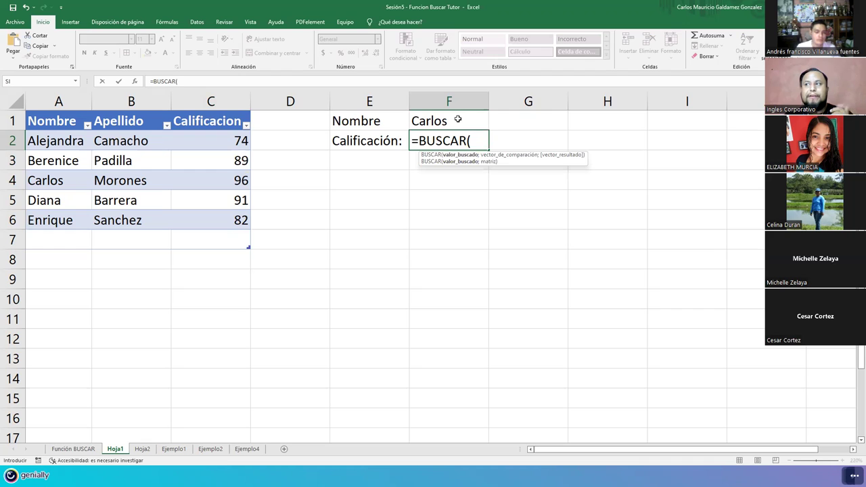
{"action": "left_click", "coordinate": [457, 119]}
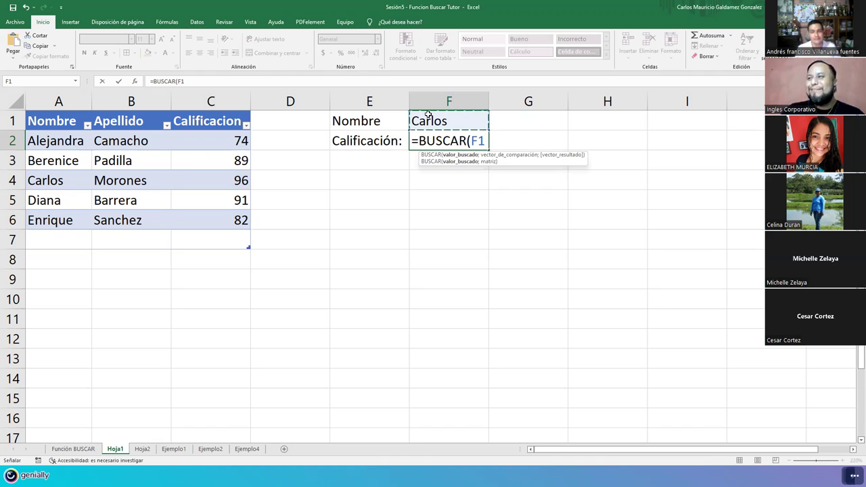
{"action": "type", "text": ";"}
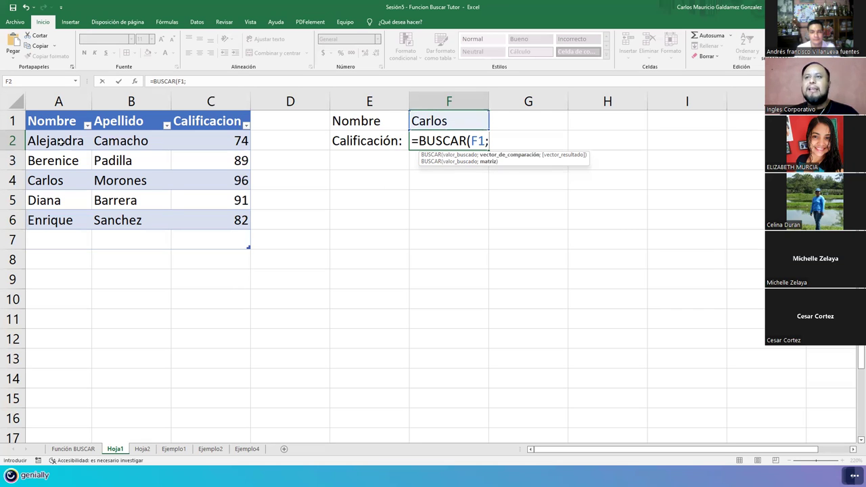
{"action": "left_click_drag", "start_coordinate": [57, 140], "coordinate": [62, 214]}
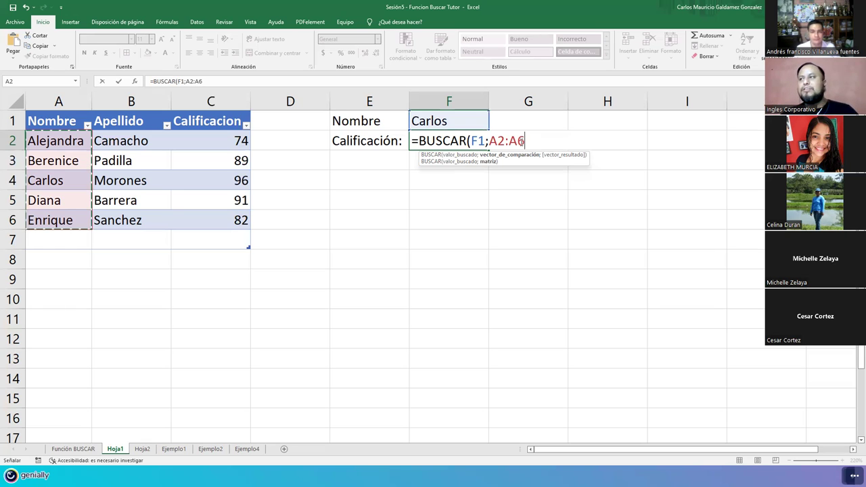
{"action": "type", "text": ";"}
{"action": "left_click_drag", "start_coordinate": [211, 140], "coordinate": [213, 215]}
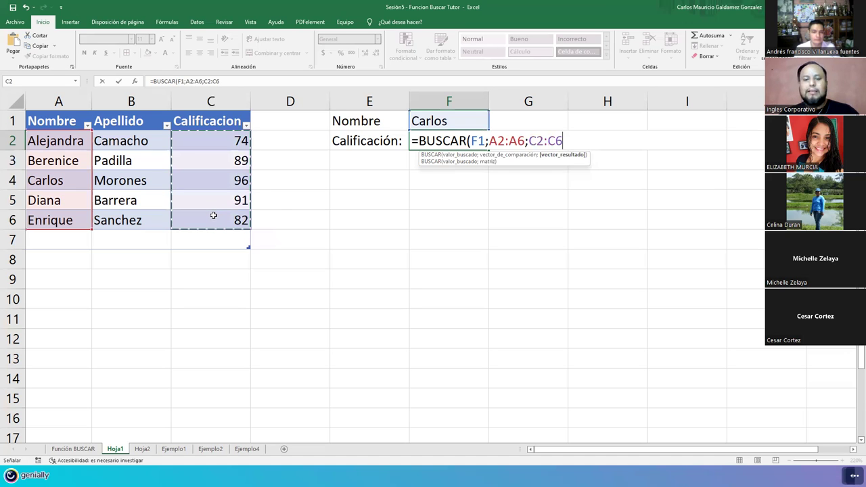
{"action": "type", "text": ")"}
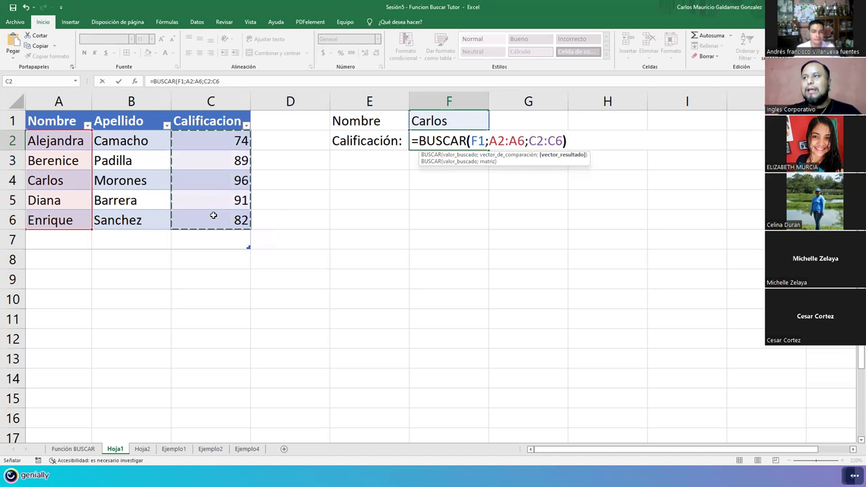
{"action": "key", "text": "Return"}
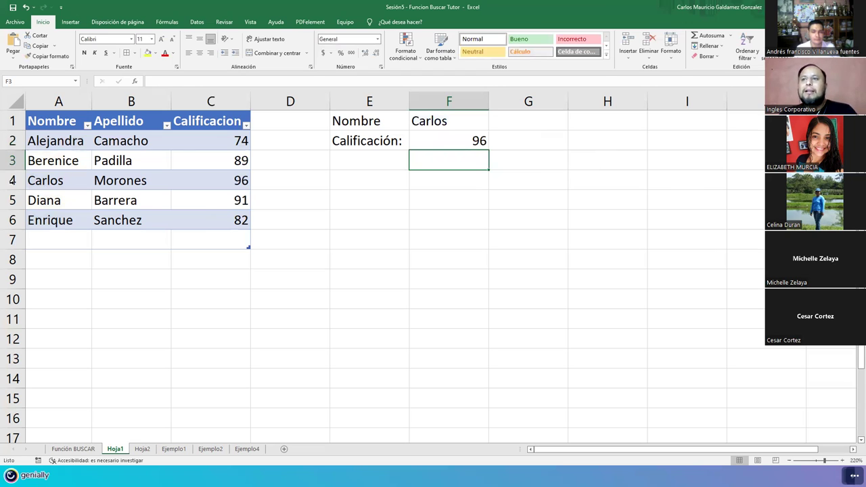
Step: Enter Enrique as the lookup name in F1 to test the formula
{"action": "left_click", "coordinate": [213, 174]}
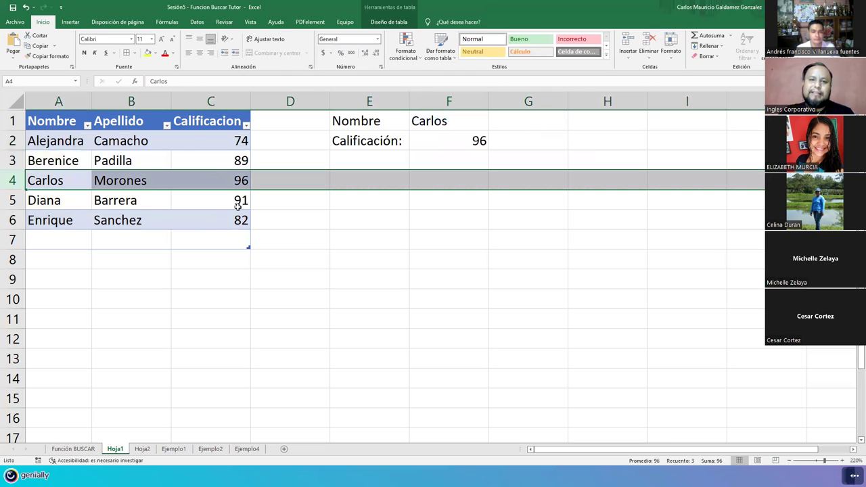
{"action": "left_click", "coordinate": [455, 139]}
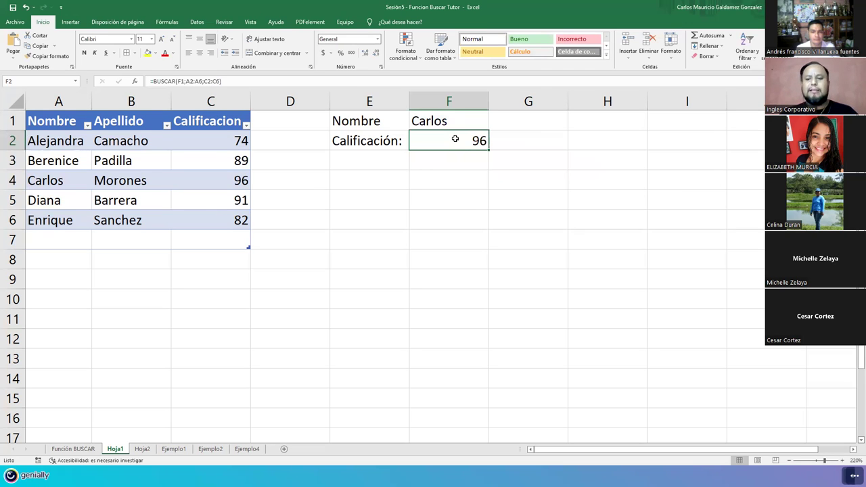
{"action": "key", "text": "Up"}
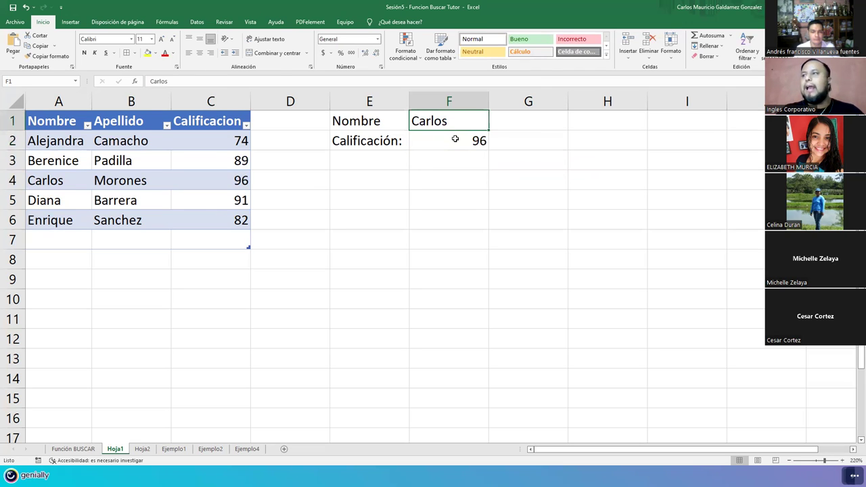
{"action": "type", "text": "Enrique"}
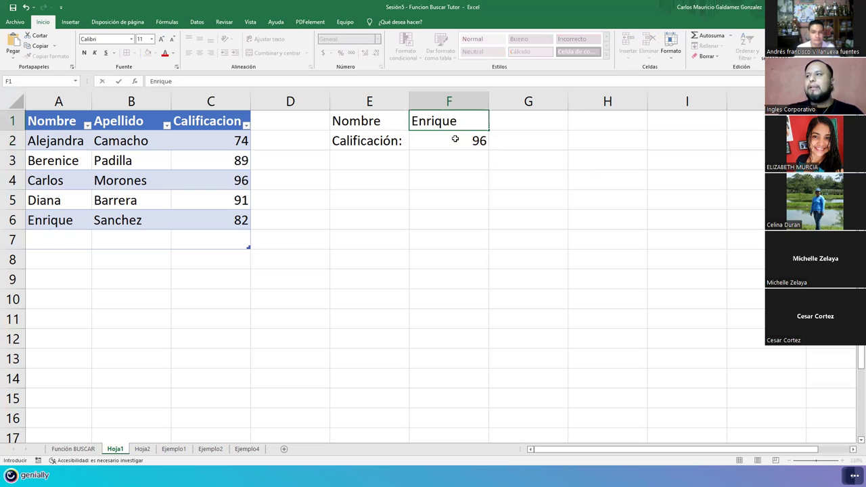
{"action": "key", "text": "Return"}
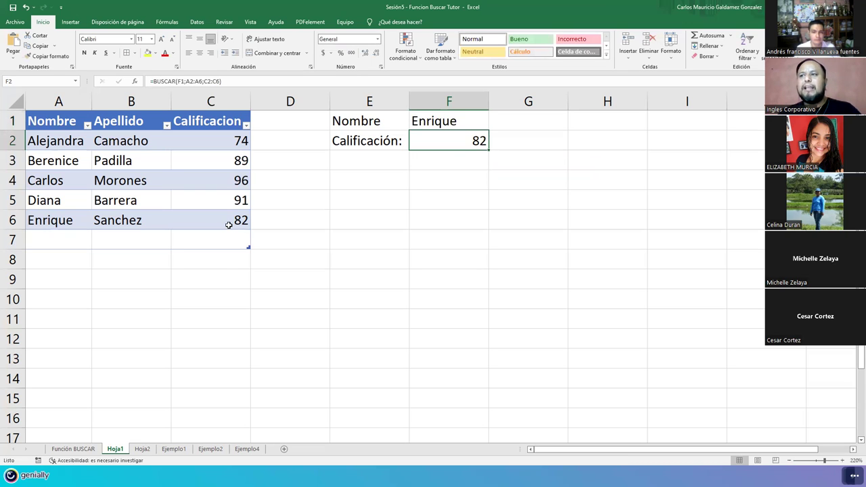
Step: Compare with Enrique's grade in C6, then change the lookup name in F1 to Alejandra
{"action": "key", "text": "Left"}
{"action": "key", "text": "Left"}
{"action": "key", "text": "Left"}
{"action": "key", "text": "Down"}
{"action": "key", "text": "Down"}
{"action": "key", "text": "Down"}
{"action": "key", "text": "Down"}
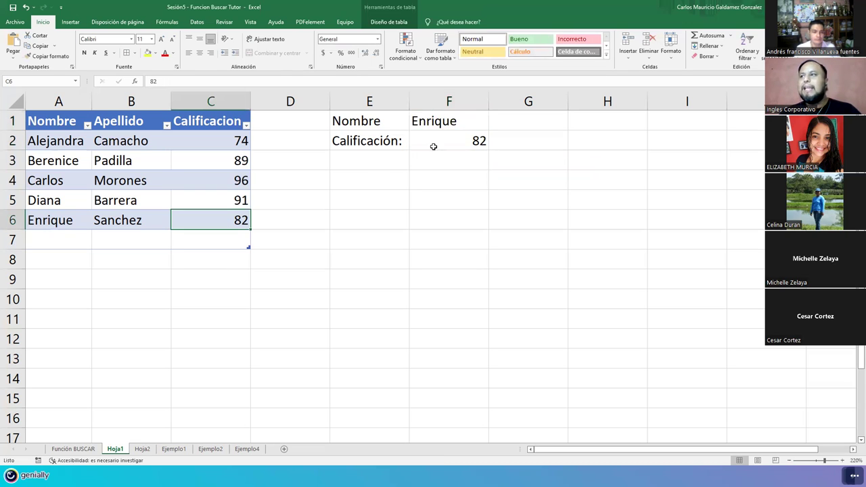
{"action": "left_click", "coordinate": [439, 123]}
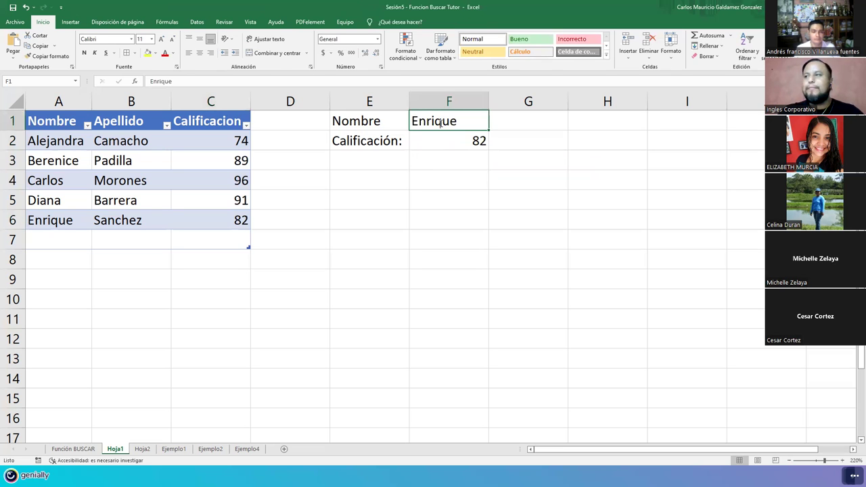
{"action": "type", "text": "Alejandra"}
{"action": "key", "text": "Return"}
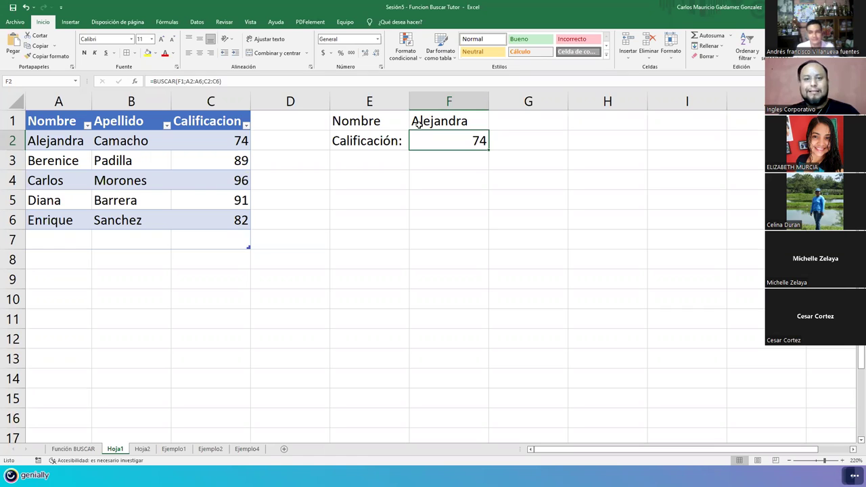
Step: Review the F2 formula, then enter Cesar as the lookup name in F1
{"action": "left_click", "coordinate": [418, 123]}
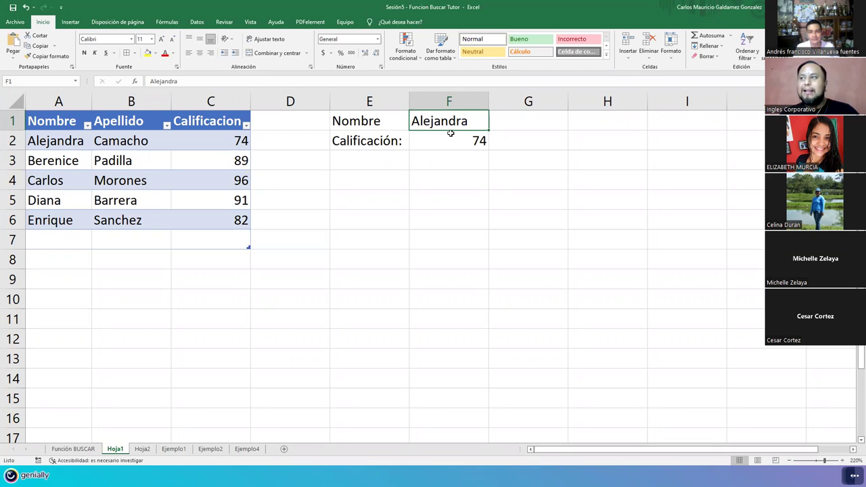
{"action": "key", "text": "Down"}
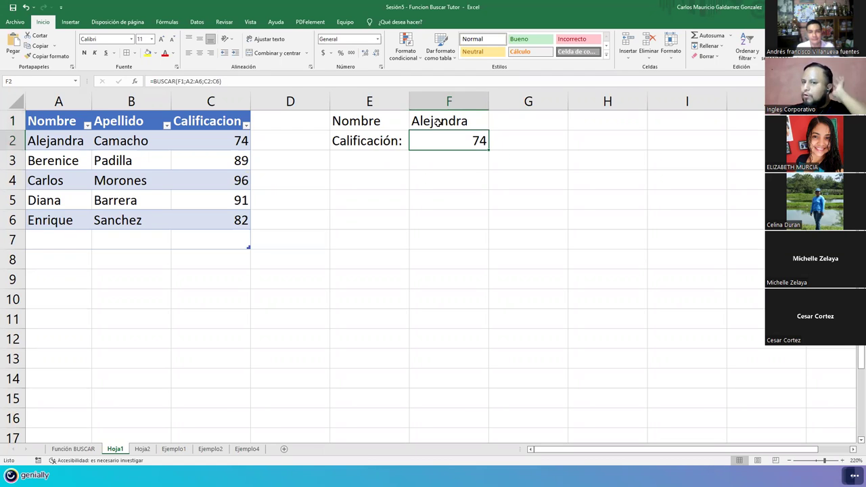
{"action": "left_click", "coordinate": [439, 122]}
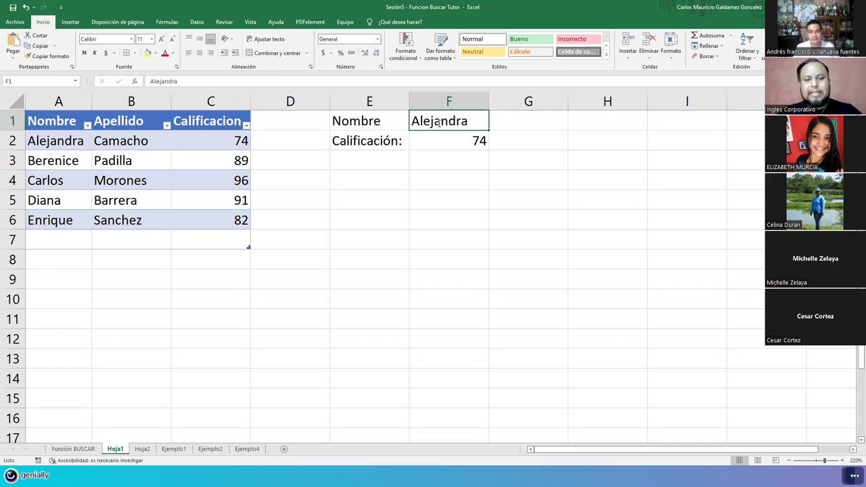
{"action": "type", "text": "Cesar"}
{"action": "key", "text": "Return"}
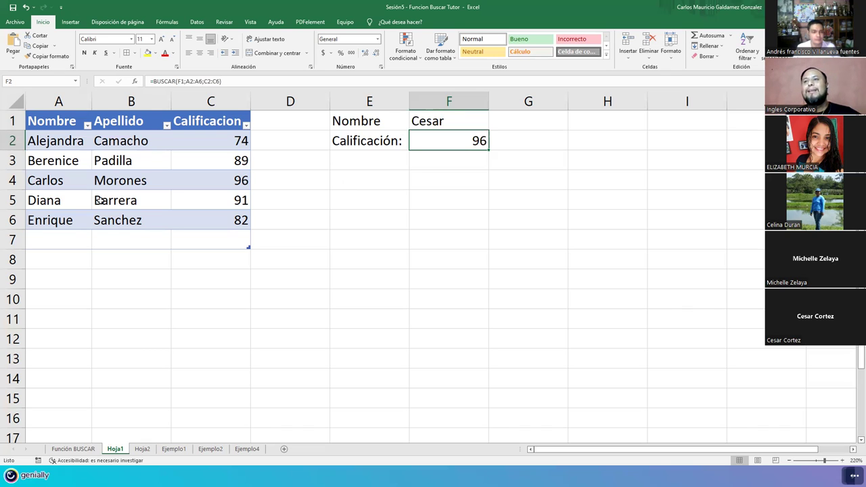
Step: Compare Cesar's result of 96 with Carlos's row 4, ending with A4:C4 selected
{"action": "left_click", "coordinate": [20, 180]}
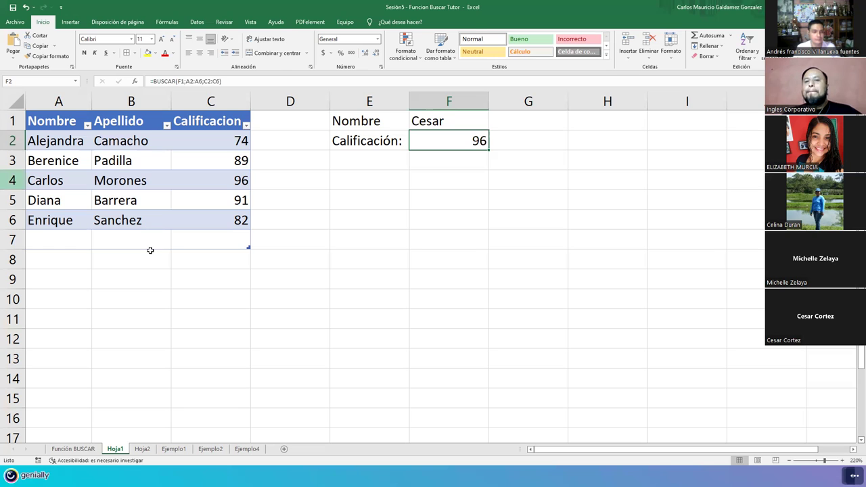
{"action": "left_click", "coordinate": [190, 175]}
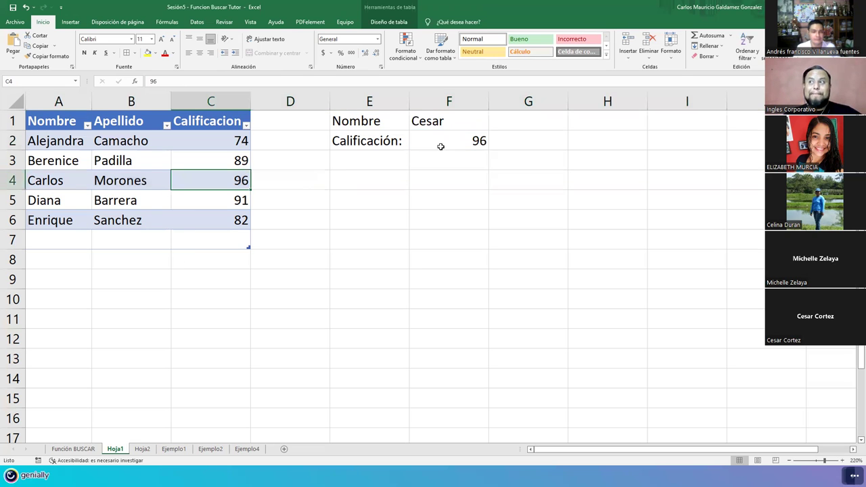
{"action": "double_click", "coordinate": [476, 123]}
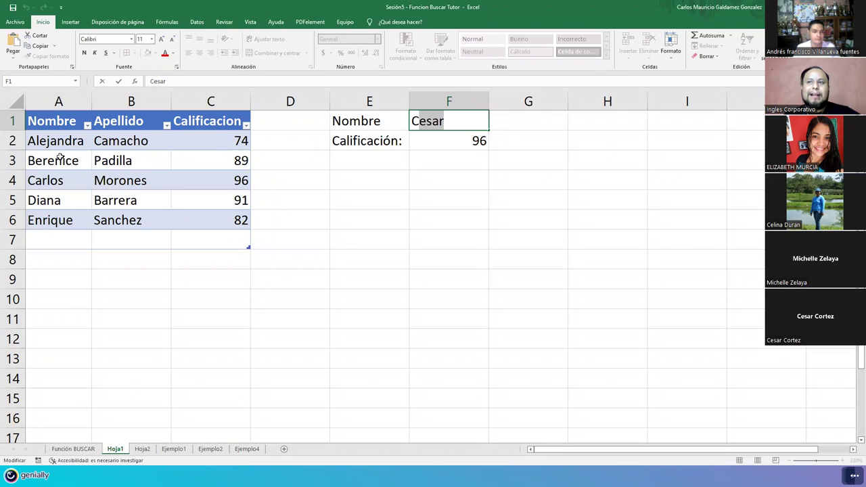
{"action": "left_click", "coordinate": [427, 129]}
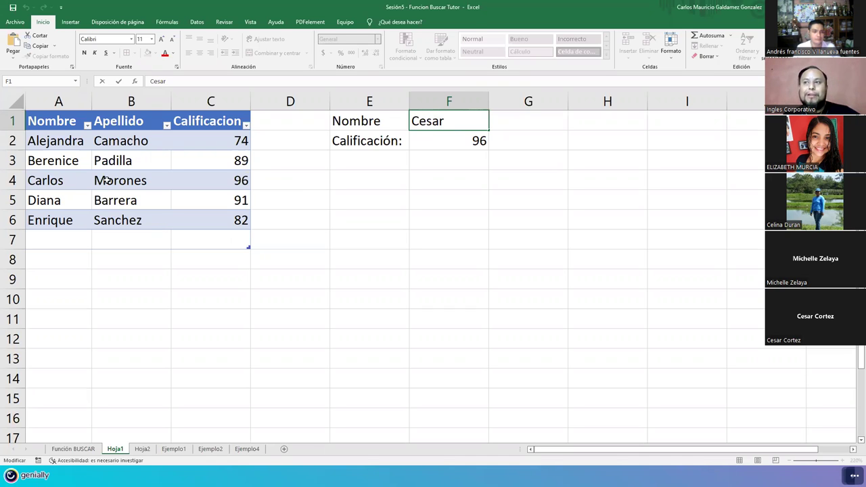
{"action": "left_click", "coordinate": [53, 181]}
{"action": "left_click", "coordinate": [224, 179], "text": "shift"}
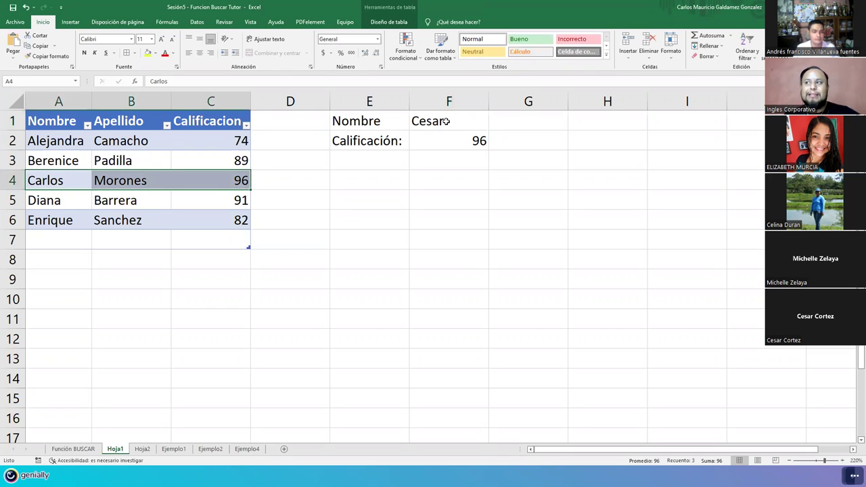
Step: Replace the lookup name in F1 with Daniel
{"action": "left_click", "coordinate": [470, 130]}
{"action": "key", "text": "Delete"}
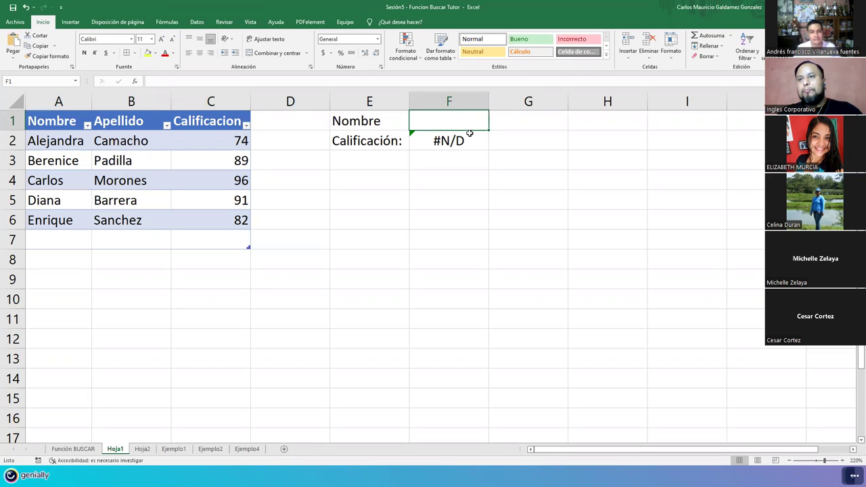
{"action": "type", "text": "D"}
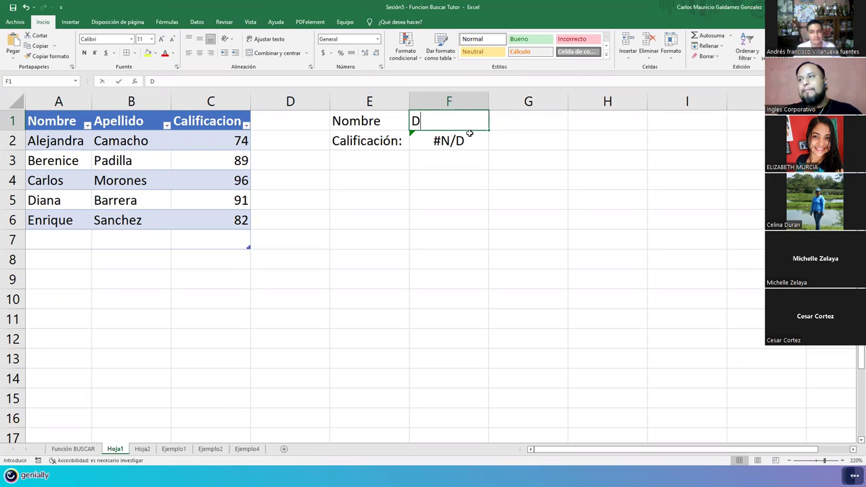
{"action": "type", "text": "aniel"}
{"action": "key", "text": "Return"}
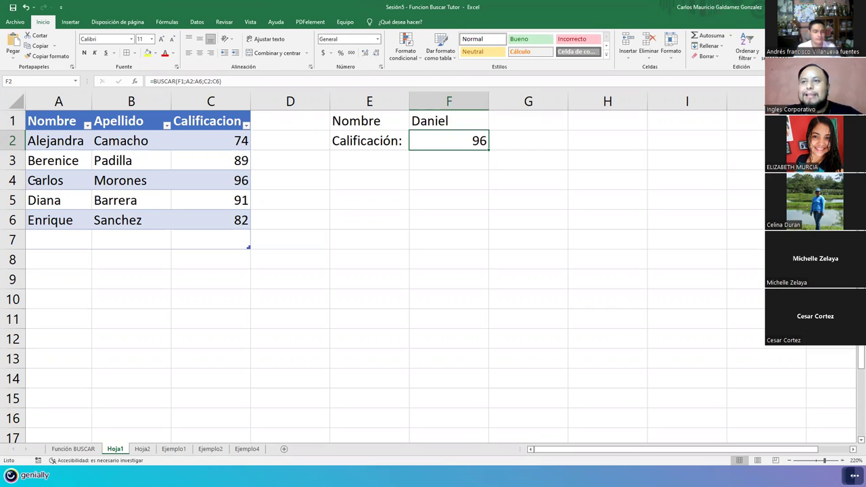
Step: After comparing Carlos's 96 row, edit F1 from Daniel to Dina
{"action": "left_click", "coordinate": [43, 196]}
{"action": "left_click_drag", "start_coordinate": [40, 180], "coordinate": [247, 179]}
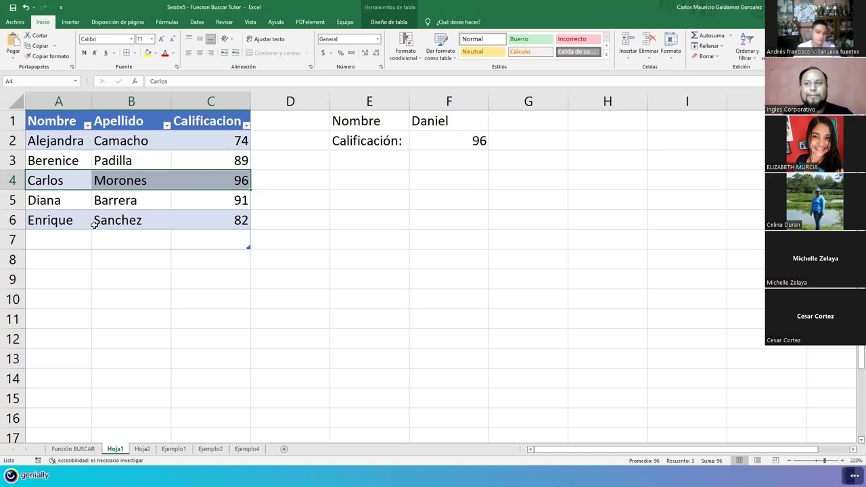
{"action": "key", "text": "Down"}
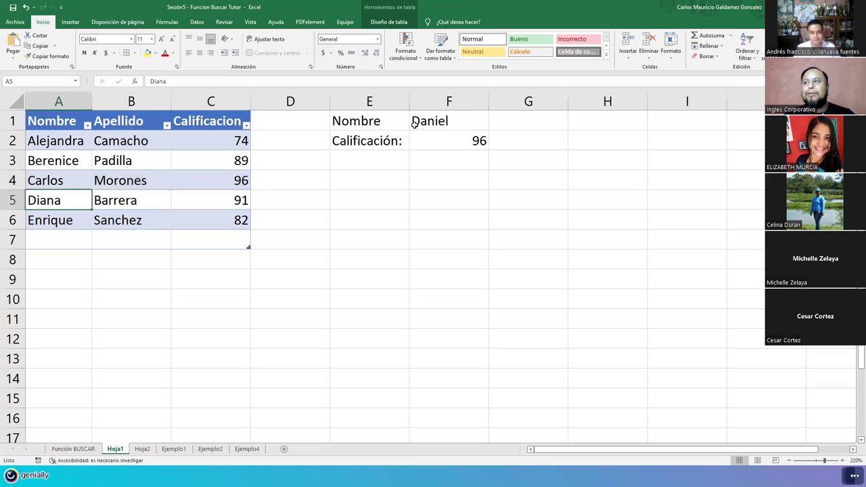
{"action": "left_click", "coordinate": [423, 121]}
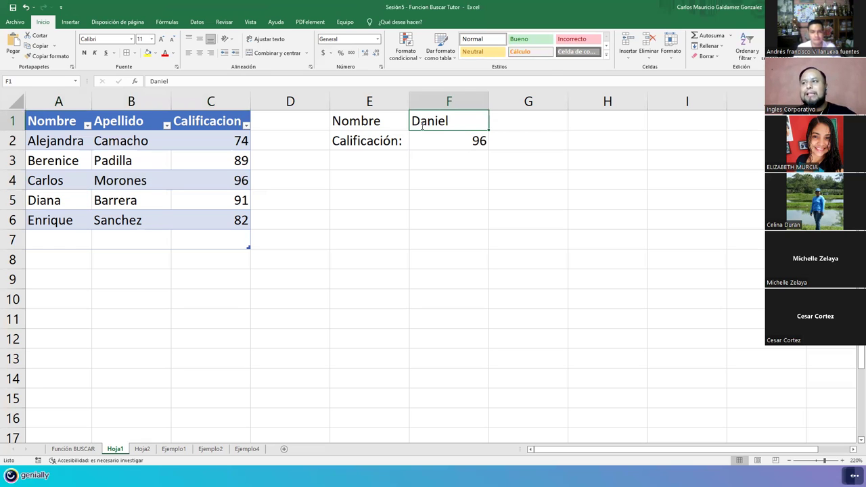
{"action": "double_click", "coordinate": [422, 125]}
{"action": "left_click_drag", "start_coordinate": [477, 124], "coordinate": [420, 122]}
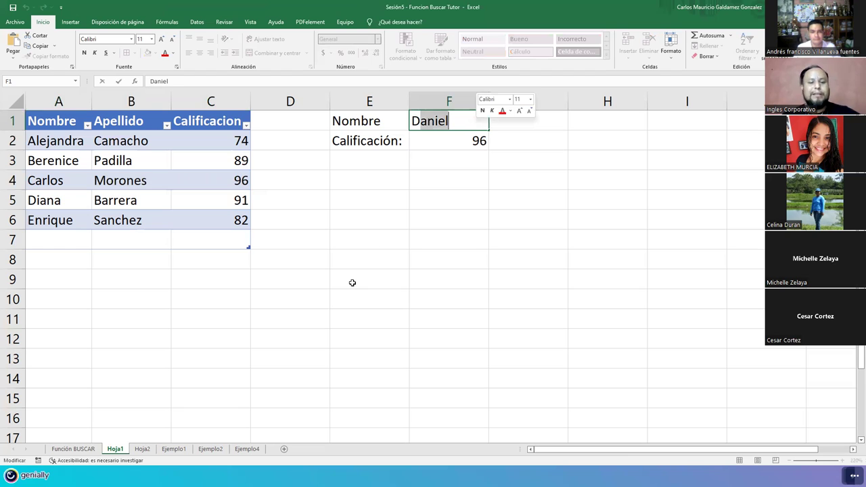
{"action": "type", "text": "in"}
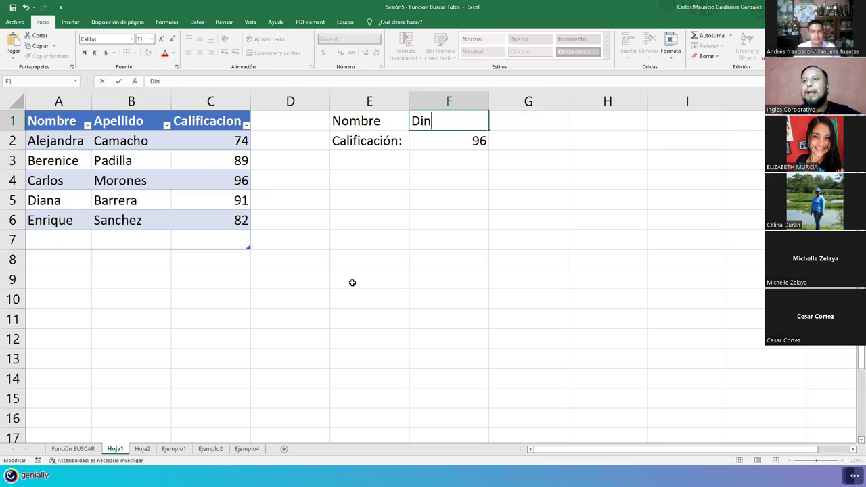
{"action": "type", "text": "a"}
{"action": "key", "text": "Return"}
{"action": "key", "text": "Return"}
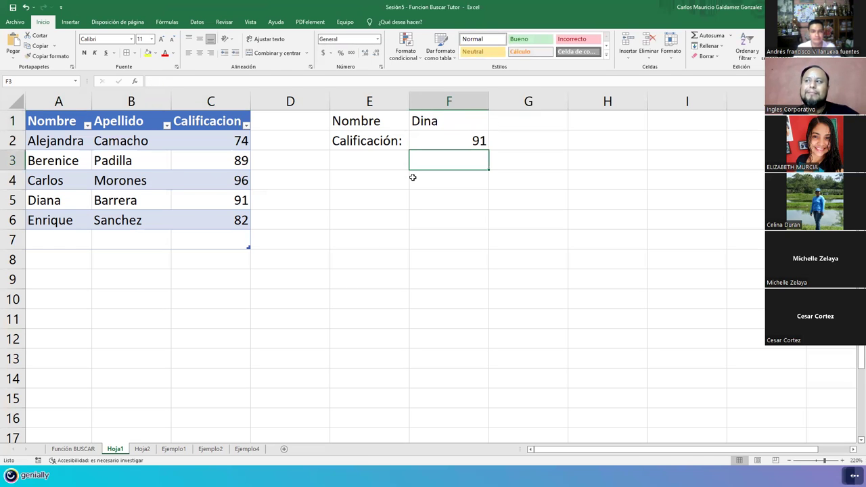
Step: Look up Victor in F1, which returns 82 in F2
{"action": "left_click", "coordinate": [430, 143]}
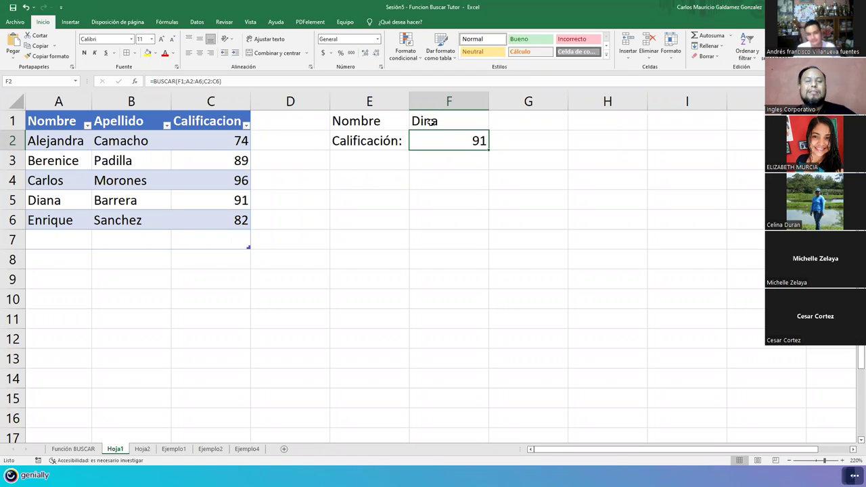
{"action": "left_click", "coordinate": [432, 122]}
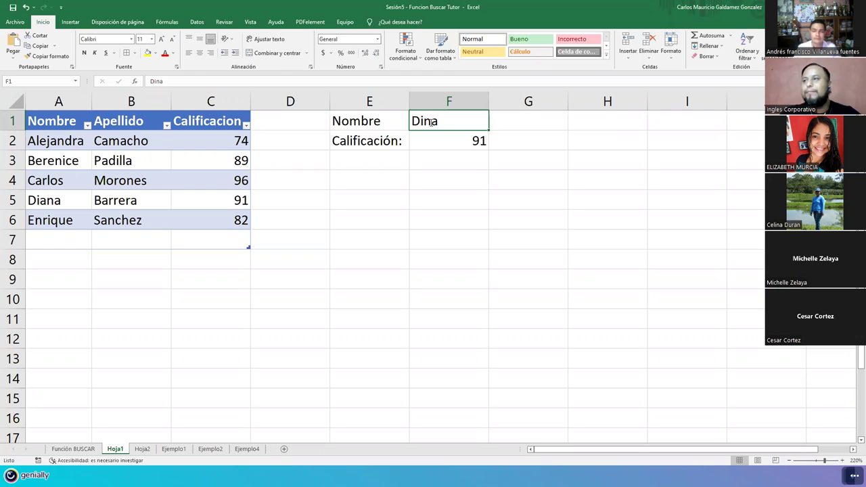
{"action": "type", "text": "Victor"}
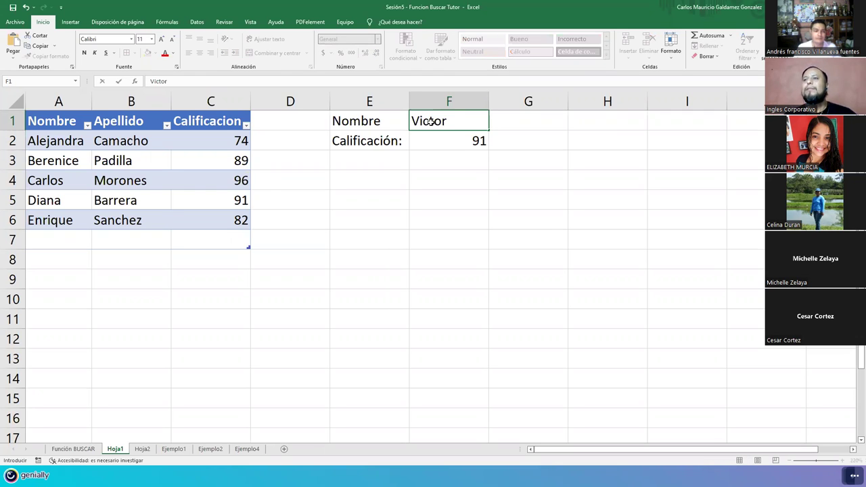
{"action": "key", "text": "Return"}
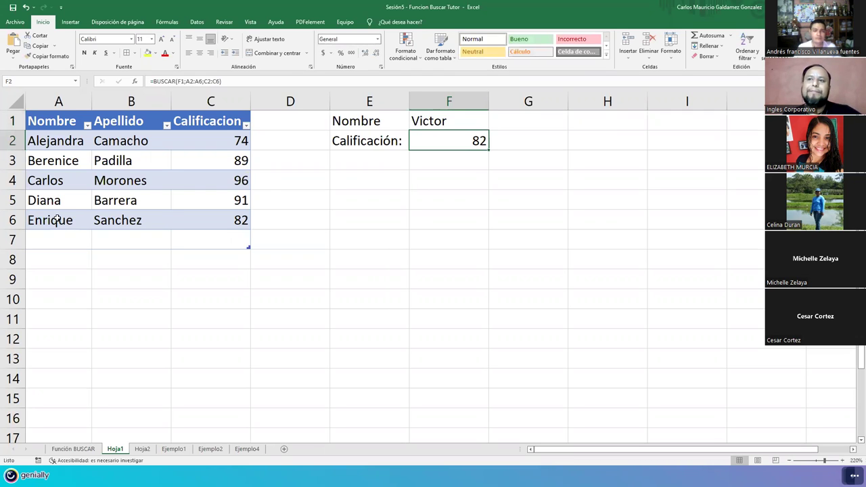
Step: Clear the name Victor from F1 so the F2 result shows #N/D
{"action": "left_click", "coordinate": [50, 219]}
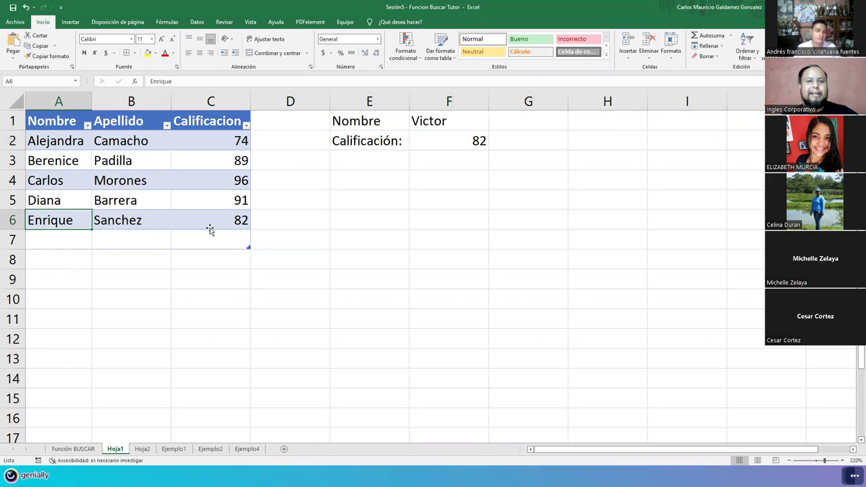
{"action": "left_click", "coordinate": [210, 229], "text": "shift"}
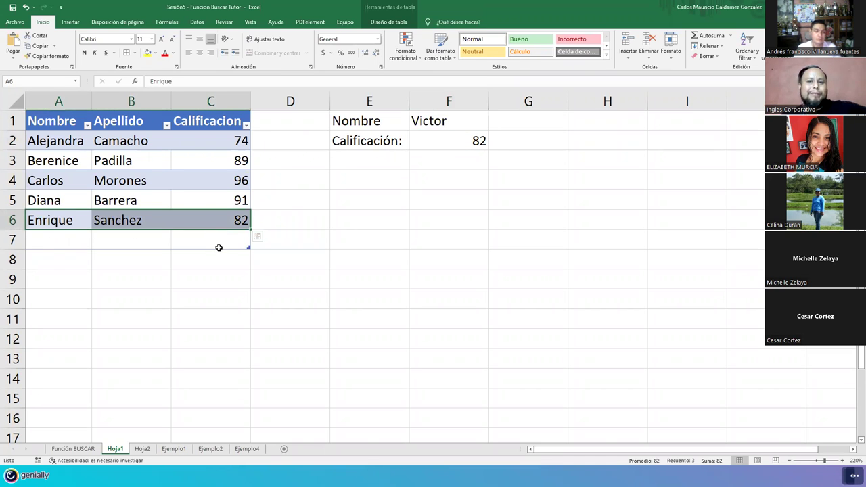
{"action": "left_click_drag", "start_coordinate": [218, 247], "coordinate": [81, 244]}
{"action": "left_click", "coordinate": [81, 244]}
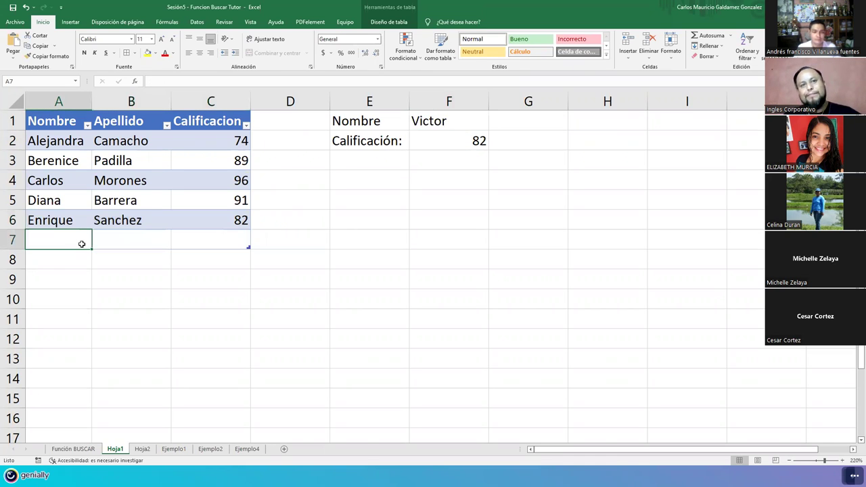
{"action": "left_click", "coordinate": [434, 121]}
{"action": "key", "text": "Delete"}
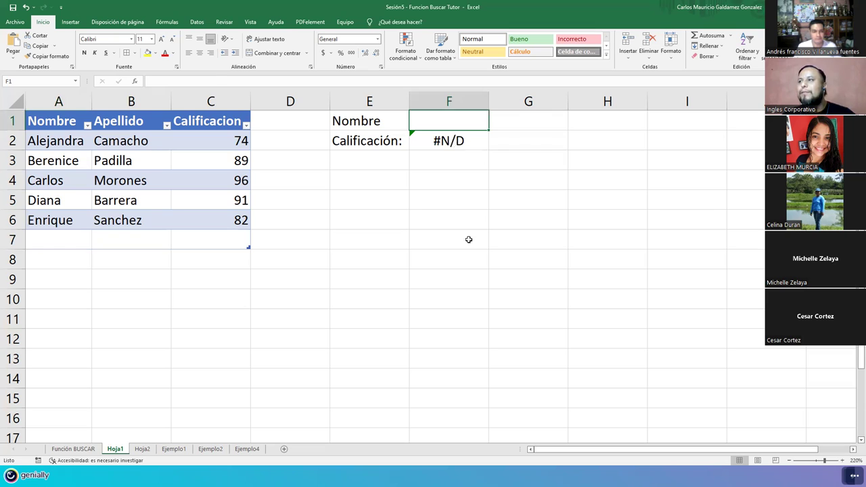
{"action": "key", "text": "Down"}
{"action": "key", "text": "F2"}
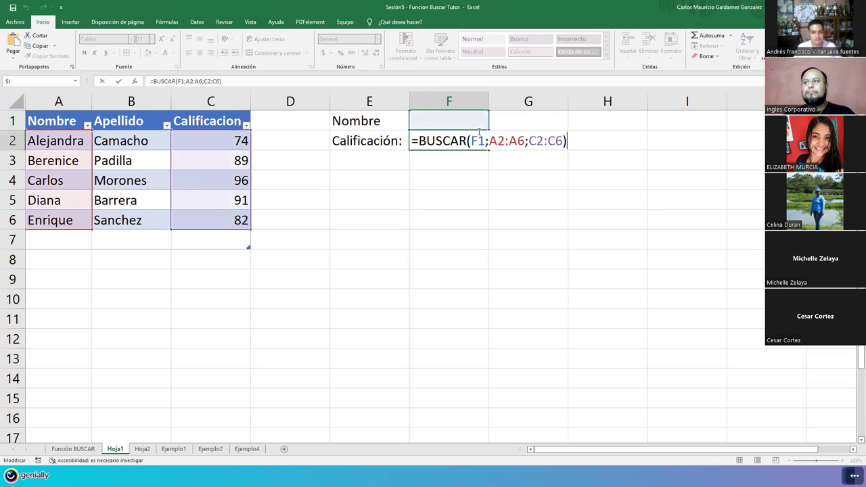
Step: Highlight the BUSCAR arguments F1, A2:A6 and C2:C6 in turn within the F2 formula
{"action": "double_click", "coordinate": [481, 140]}
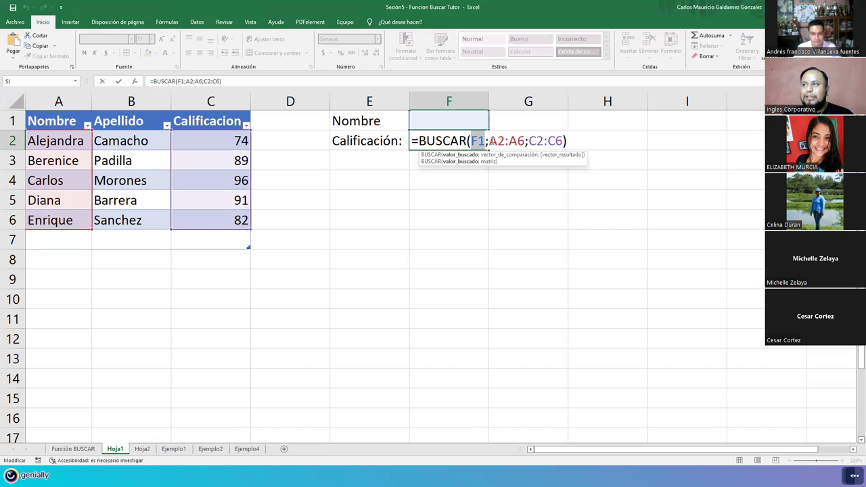
{"action": "double_click", "coordinate": [506, 141]}
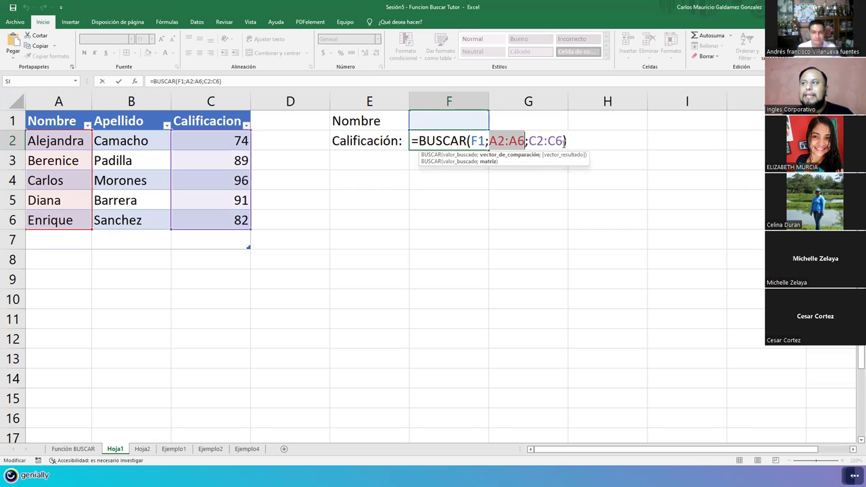
{"action": "double_click", "coordinate": [562, 141]}
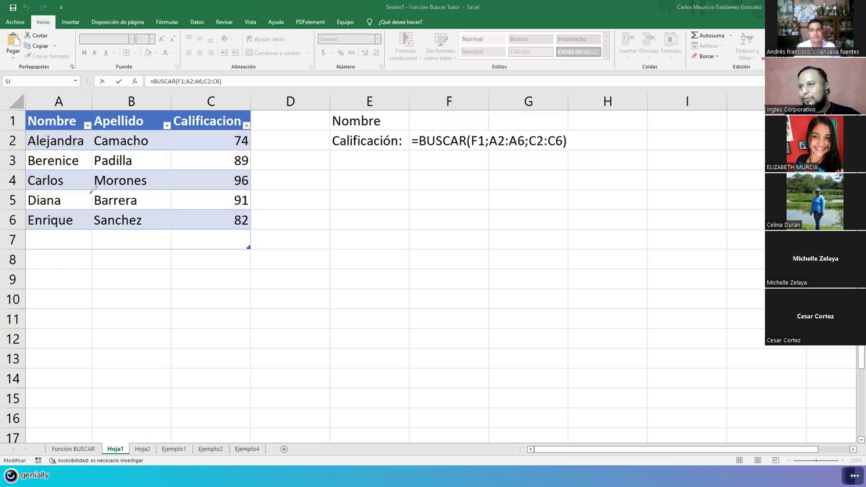
Step: Underline BUSCAR and the F1 argument in red and box cell F1
{"action": "left_click_drag", "start_coordinate": [411, 148], "coordinate": [466, 148]}
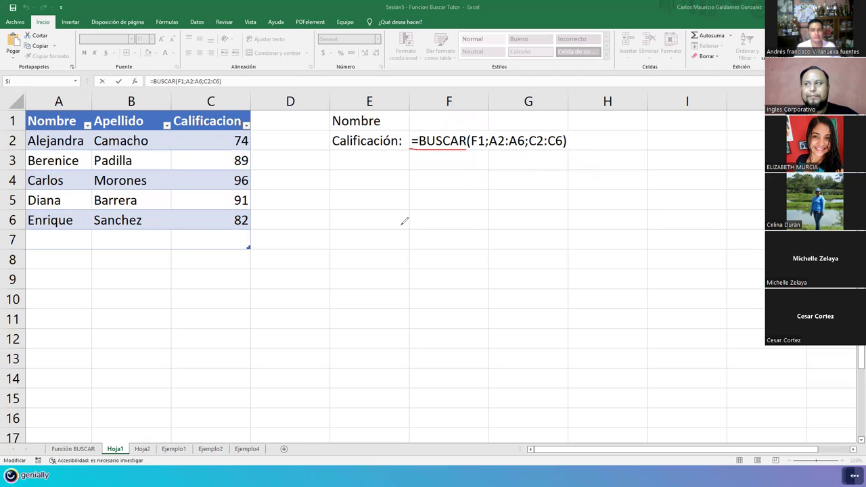
{"action": "left_click_drag", "start_coordinate": [472, 152], "coordinate": [484, 152]}
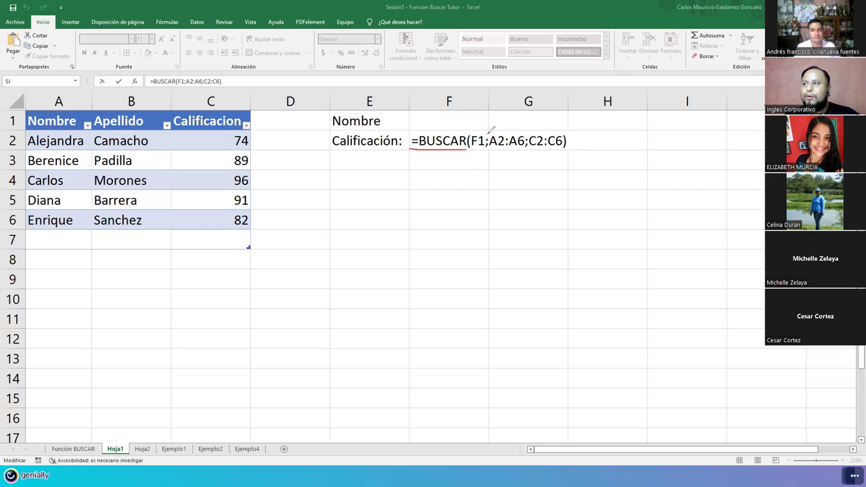
{"action": "left_click_drag", "start_coordinate": [410, 110], "coordinate": [488, 106]}
{"action": "mouse_move", "coordinate": [410, 112]}
{"action": "left_mouse_down"}
{"action": "mouse_move", "coordinate": [487, 126]}
{"action": "mouse_move", "coordinate": [514, 112]}
{"action": "mouse_move", "coordinate": [498, 108]}
{"action": "mouse_move", "coordinate": [511, 115]}
{"action": "left_mouse_up"}
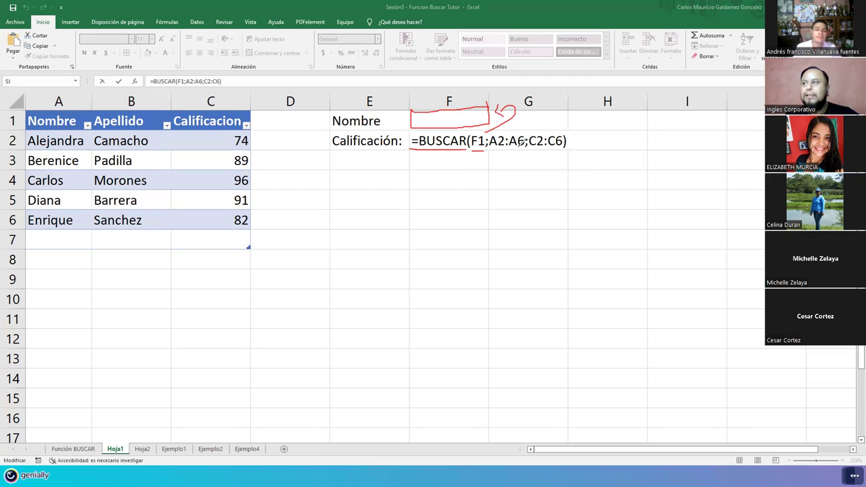
Step: Link the A2:A6 argument to the Nombre names with a red loop and tick several names
{"action": "mouse_move", "coordinate": [489, 151]}
{"action": "left_mouse_down"}
{"action": "mouse_move", "coordinate": [521, 150]}
{"action": "mouse_move", "coordinate": [506, 210]}
{"action": "left_mouse_up"}
{"action": "mouse_move", "coordinate": [432, 251]}
{"action": "left_mouse_down"}
{"action": "mouse_move", "coordinate": [328, 248]}
{"action": "mouse_move", "coordinate": [283, 107]}
{"action": "mouse_move", "coordinate": [239, 88]}
{"action": "left_mouse_up"}
{"action": "mouse_move", "coordinate": [78, 93]}
{"action": "left_mouse_down"}
{"action": "mouse_move", "coordinate": [21, 116]}
{"action": "mouse_move", "coordinate": [27, 189]}
{"action": "left_mouse_up"}
{"action": "mouse_move", "coordinate": [78, 224]}
{"action": "left_mouse_down"}
{"action": "mouse_move", "coordinate": [94, 169]}
{"action": "mouse_move", "coordinate": [91, 128]}
{"action": "left_mouse_up"}
{"action": "left_click_drag", "start_coordinate": [21, 119], "coordinate": [90, 131]}
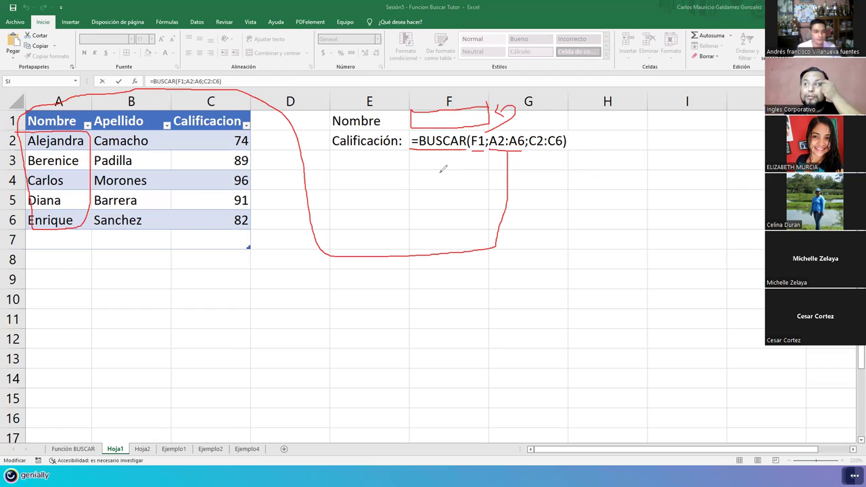
{"action": "left_click_drag", "start_coordinate": [427, 122], "coordinate": [472, 120]}
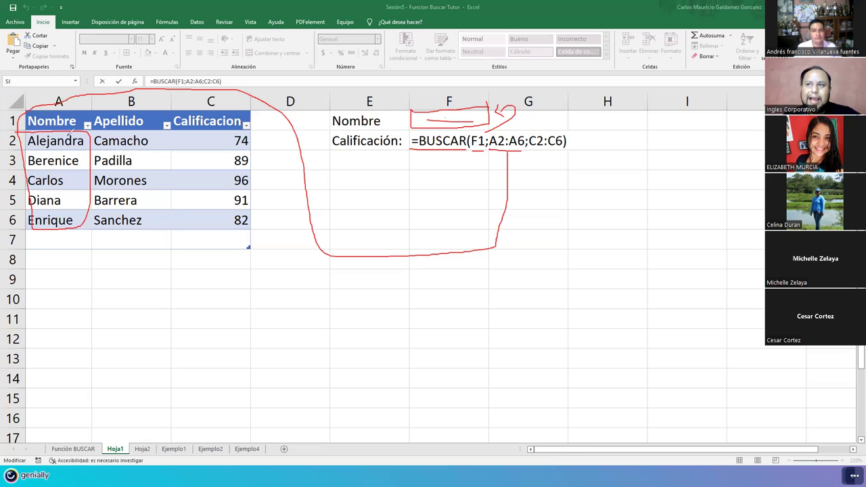
{"action": "left_click_drag", "start_coordinate": [65, 140], "coordinate": [76, 135]}
{"action": "left_click_drag", "start_coordinate": [62, 157], "coordinate": [71, 162]}
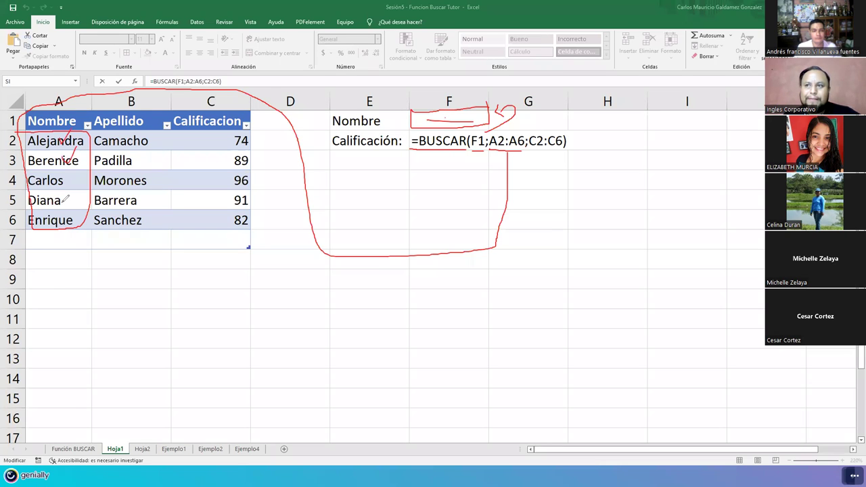
{"action": "left_click_drag", "start_coordinate": [61, 201], "coordinate": [78, 180]}
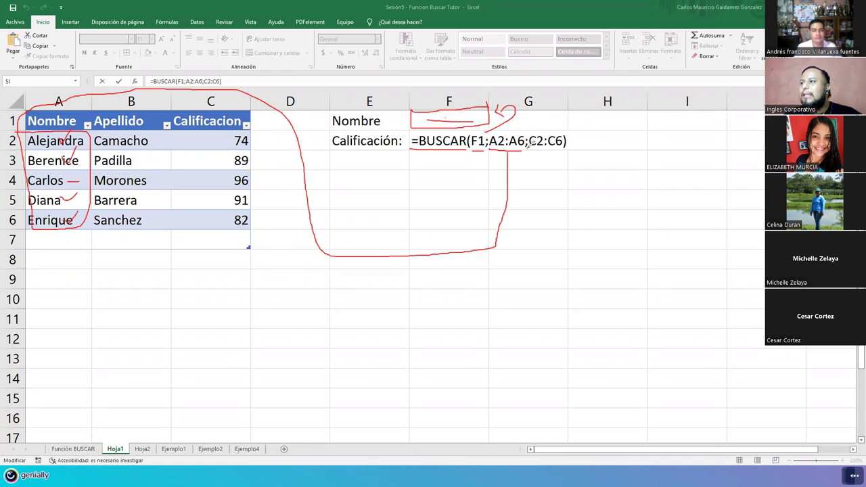
Step: Connect C2:C6 in red to the Calificación scores and underline Carlos's row with 96
{"action": "left_click_drag", "start_coordinate": [529, 150], "coordinate": [558, 154]}
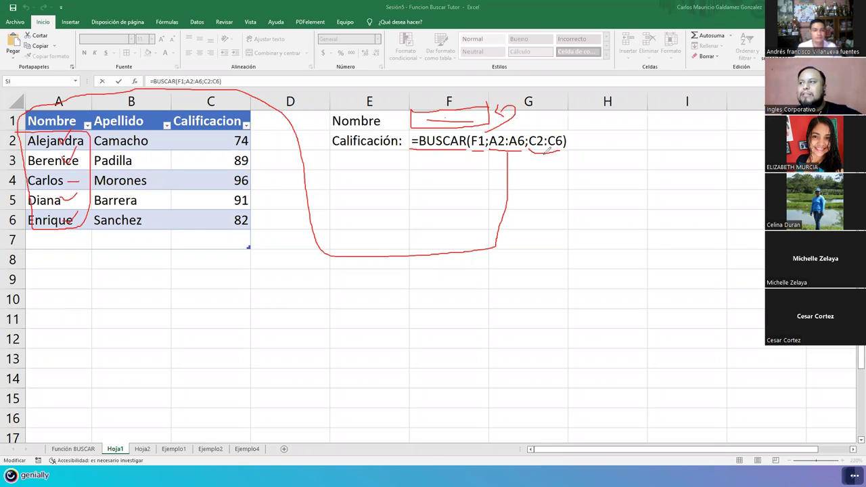
{"action": "left_click_drag", "start_coordinate": [545, 154], "coordinate": [572, 196]}
{"action": "left_click_drag", "start_coordinate": [606, 126], "coordinate": [571, 196]}
{"action": "key", "text": "ctrl+z"}
{"action": "key", "text": "ctrl+z"}
{"action": "left_click_drag", "start_coordinate": [546, 155], "coordinate": [530, 282]}
{"action": "mouse_move", "coordinate": [233, 259]}
{"action": "left_mouse_down"}
{"action": "mouse_move", "coordinate": [214, 235]}
{"action": "mouse_move", "coordinate": [184, 226]}
{"action": "left_mouse_up"}
{"action": "mouse_move", "coordinate": [195, 132]}
{"action": "left_mouse_down"}
{"action": "mouse_move", "coordinate": [259, 126]}
{"action": "mouse_move", "coordinate": [262, 166]}
{"action": "mouse_move", "coordinate": [205, 227]}
{"action": "left_mouse_up"}
{"action": "mouse_move", "coordinate": [95, 181]}
{"action": "left_mouse_down"}
{"action": "mouse_move", "coordinate": [257, 182]}
{"action": "mouse_move", "coordinate": [211, 190]}
{"action": "mouse_move", "coordinate": [163, 183]}
{"action": "left_mouse_up"}
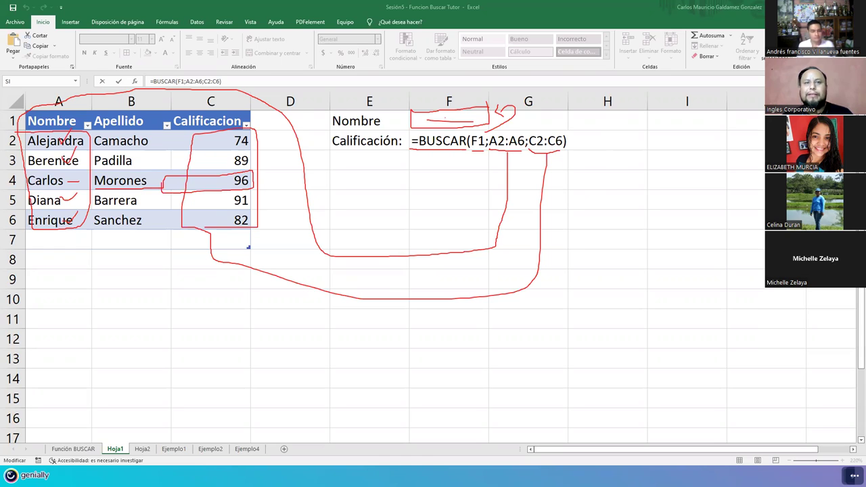
{"action": "left_click", "coordinate": [454, 119]}
{"action": "key", "text": "ctrl+Return"}
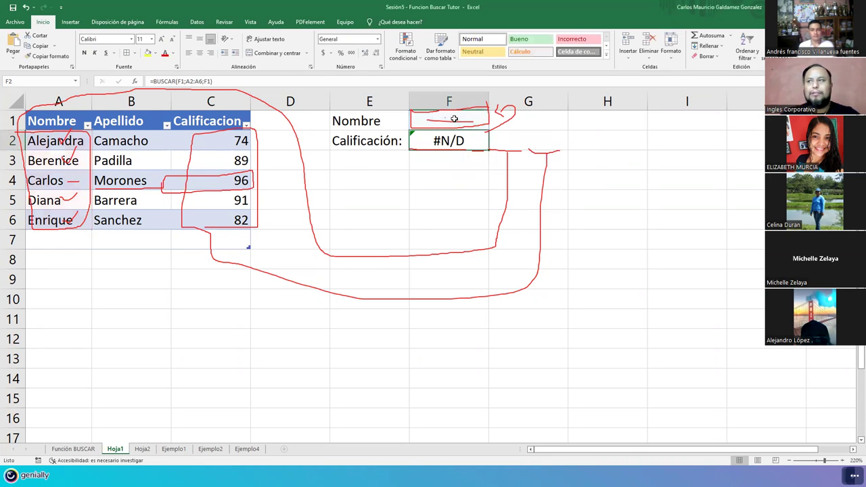
{"action": "type", "text": "Carlos"}
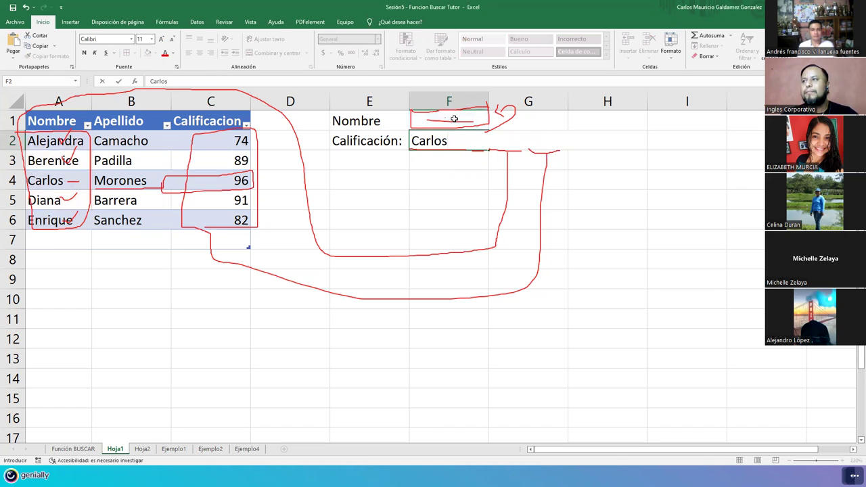
{"action": "key", "text": "Escape"}
{"action": "left_click", "coordinate": [454, 119]}
{"action": "type", "text": "Carlos()"}
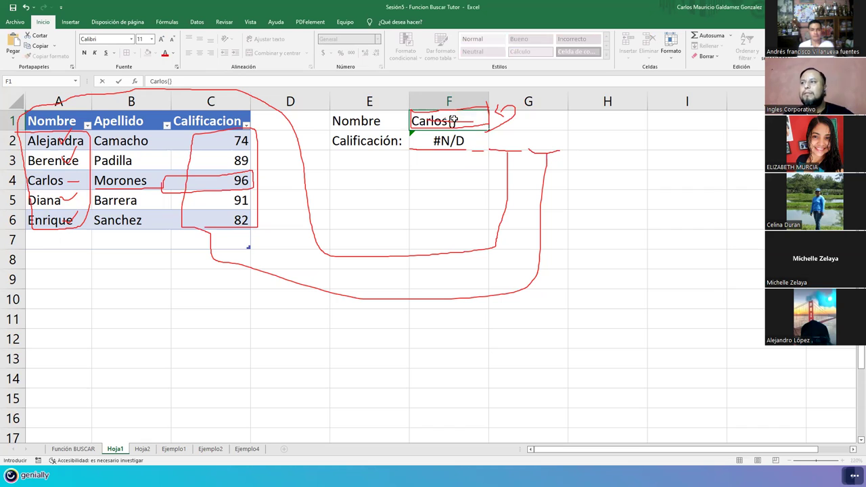
{"action": "key", "text": "BackSpace"}
{"action": "key", "text": "BackSpace"}
{"action": "key", "text": "Return"}
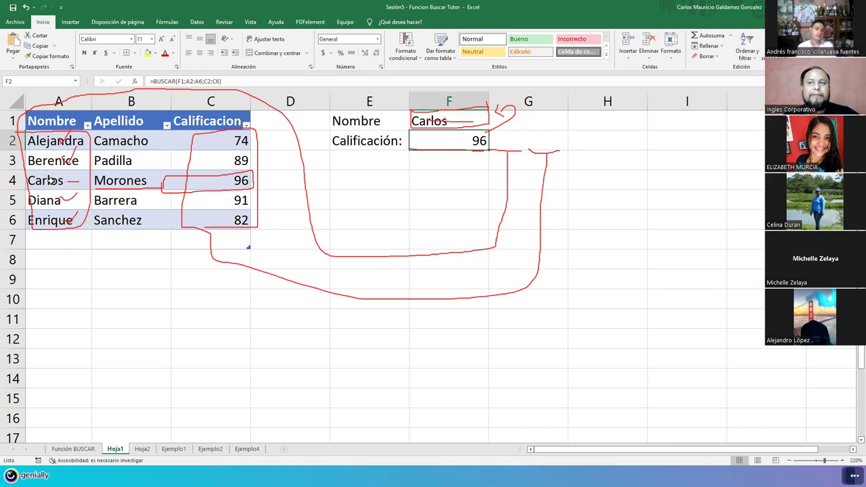
{"action": "left_click", "coordinate": [53, 181]}
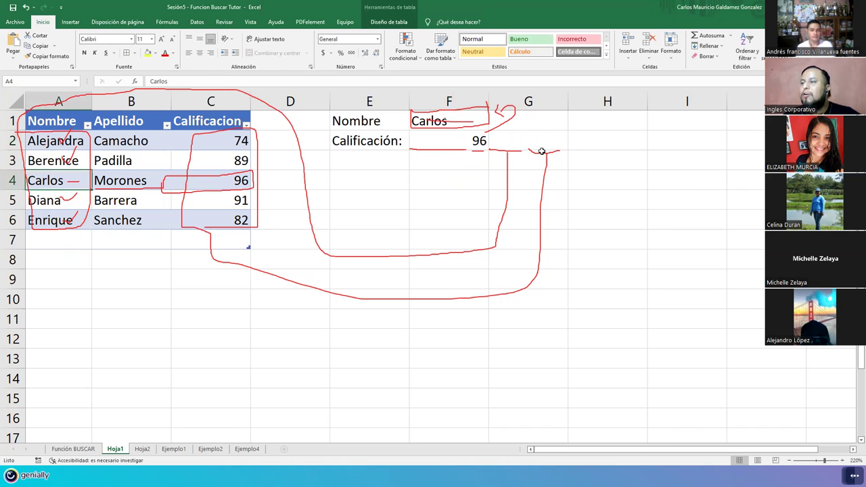
{"action": "left_click", "coordinate": [472, 141]}
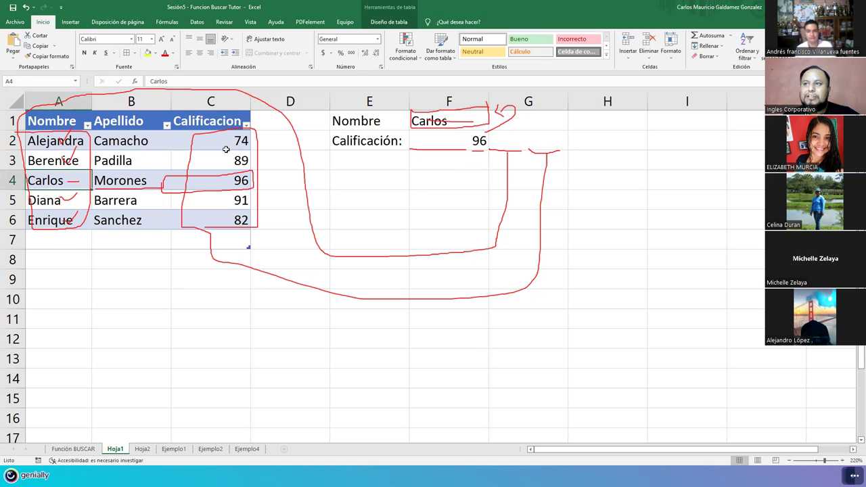
{"action": "left_click_drag", "start_coordinate": [199, 139], "coordinate": [193, 215]}
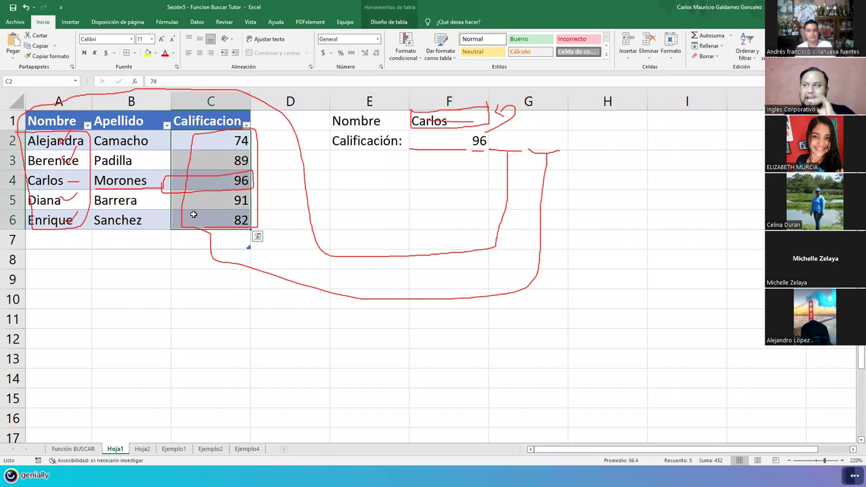
{"action": "double_click", "coordinate": [430, 142]}
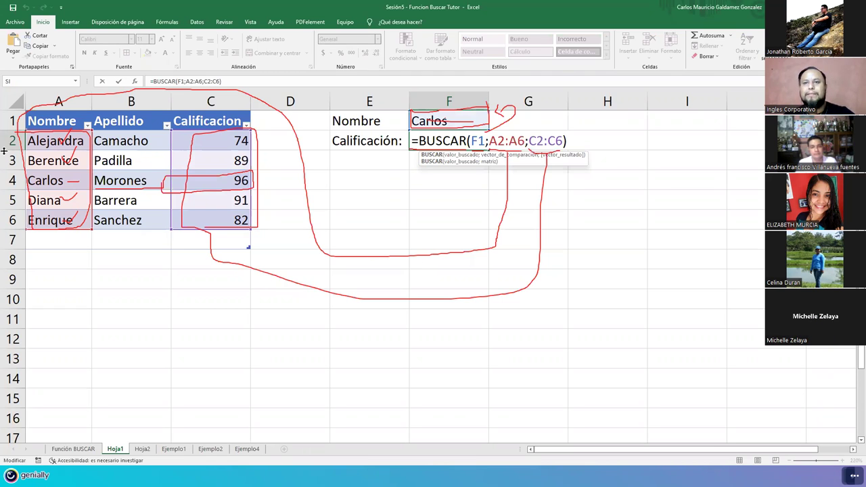
{"action": "key", "text": "ctrl+Return"}
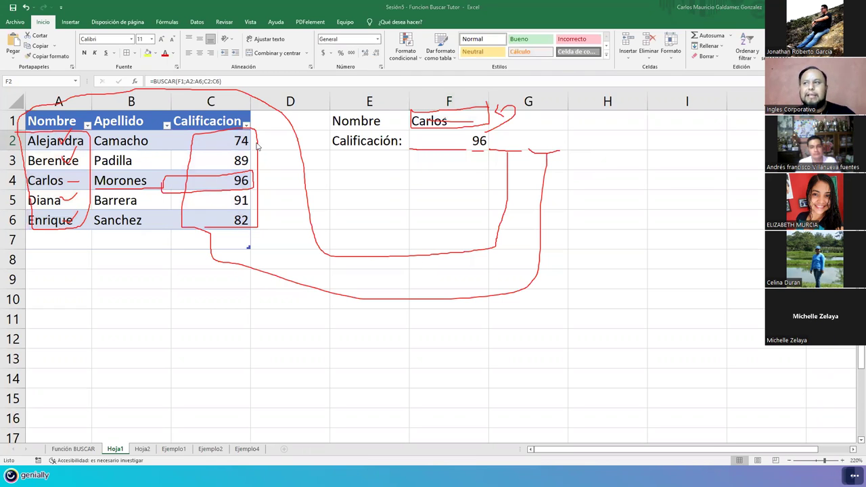
{"action": "key", "text": "Escape"}
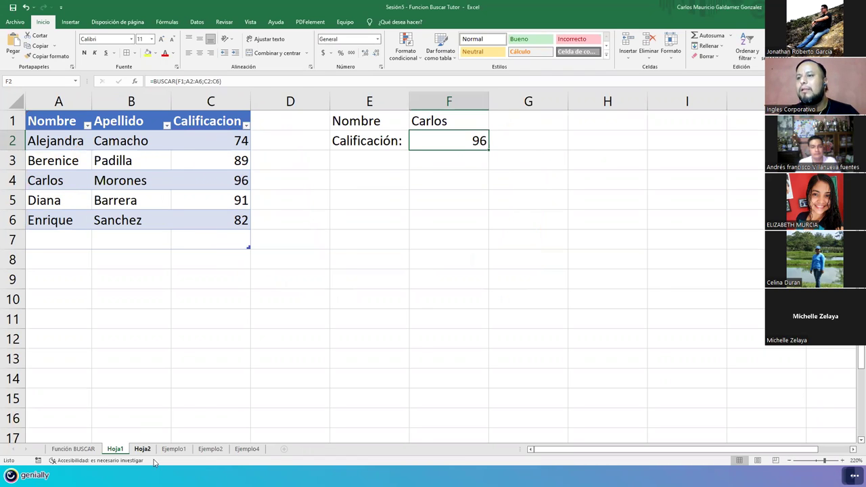
Step: Move through Hoja2 and Ejemplo1 to Ejemplo2, delete the Barrera result in F2, and reselect F2
{"action": "left_click", "coordinate": [143, 449]}
{"action": "left_click", "coordinate": [172, 449]}
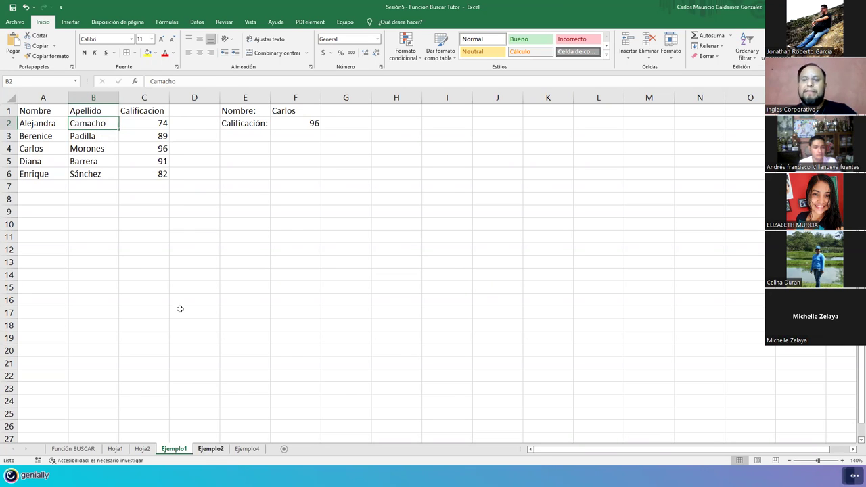
{"action": "key", "text": "ctrl+Page_Down"}
{"action": "key", "text": "Delete"}
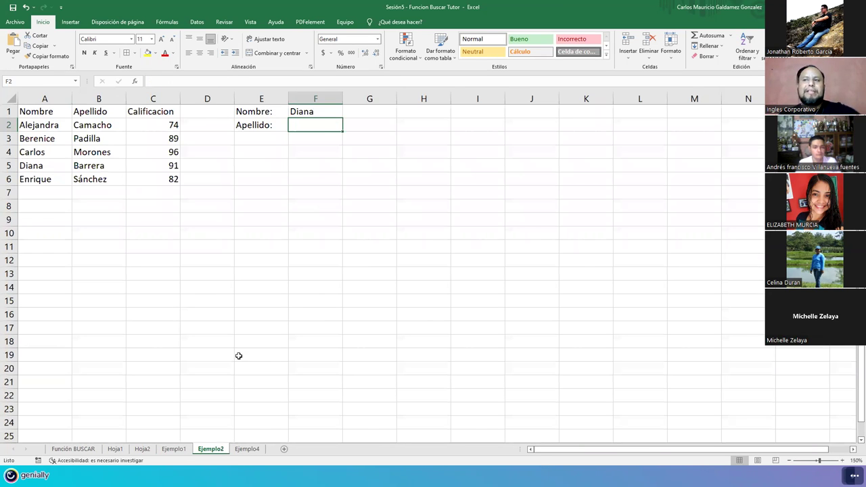
{"action": "key", "text": "Left"}
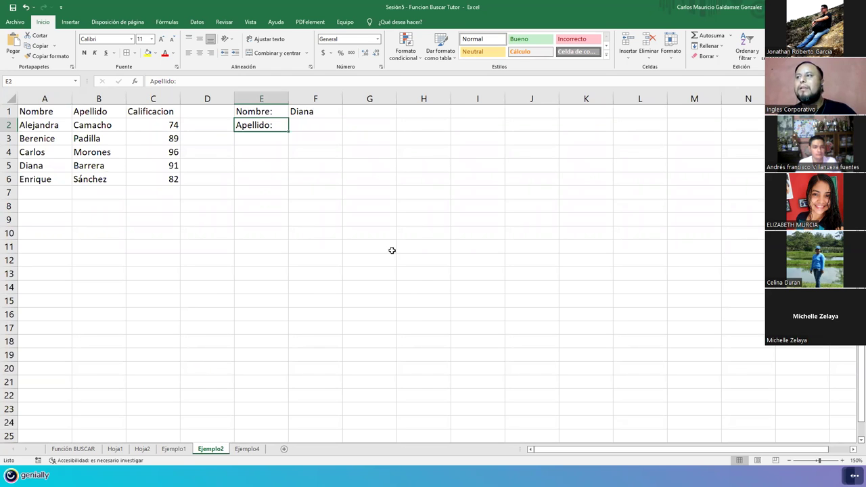
{"action": "scroll", "coordinate": [392, 250], "scroll_direction": "up", "scroll_amount": 7}
{"action": "left_click", "coordinate": [434, 143]}
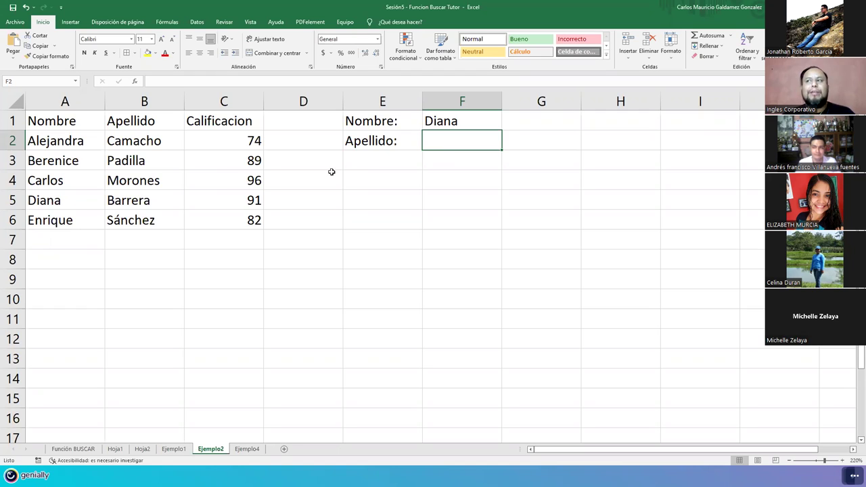
{"action": "left_click", "coordinate": [112, 449]}
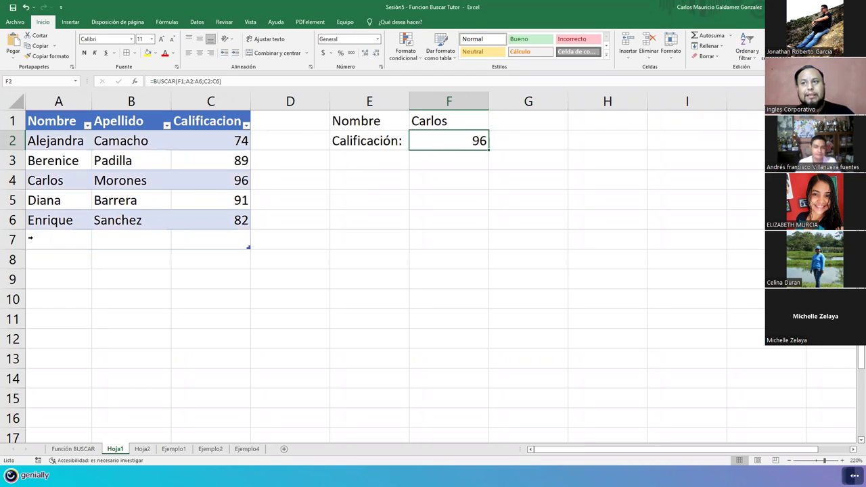
{"action": "left_click", "coordinate": [36, 242]}
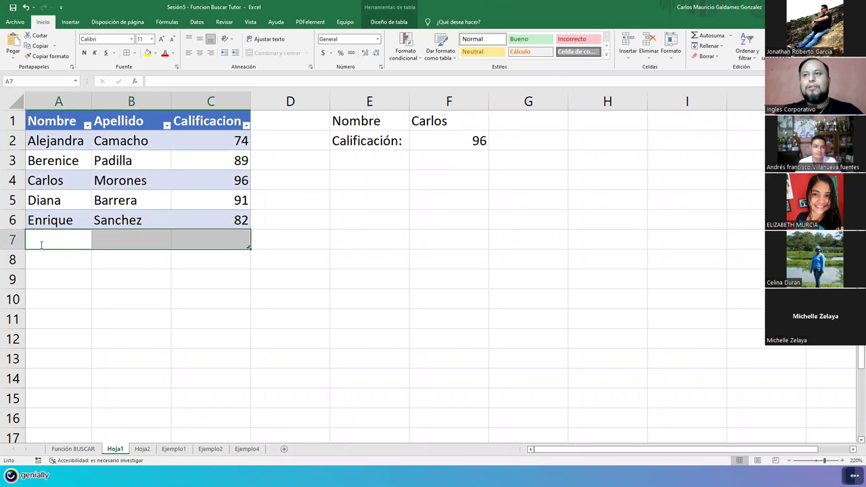
{"action": "key", "text": "Tab"}
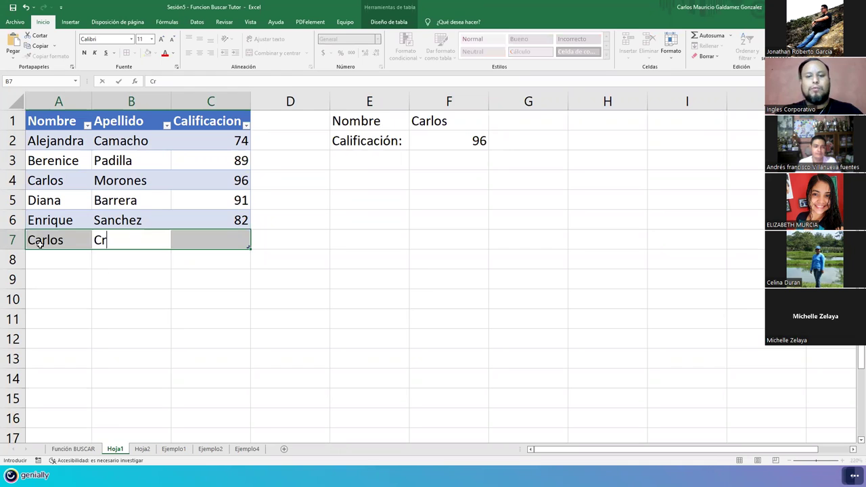
{"action": "key", "text": "Tab"}
{"action": "type", "text": "100"}
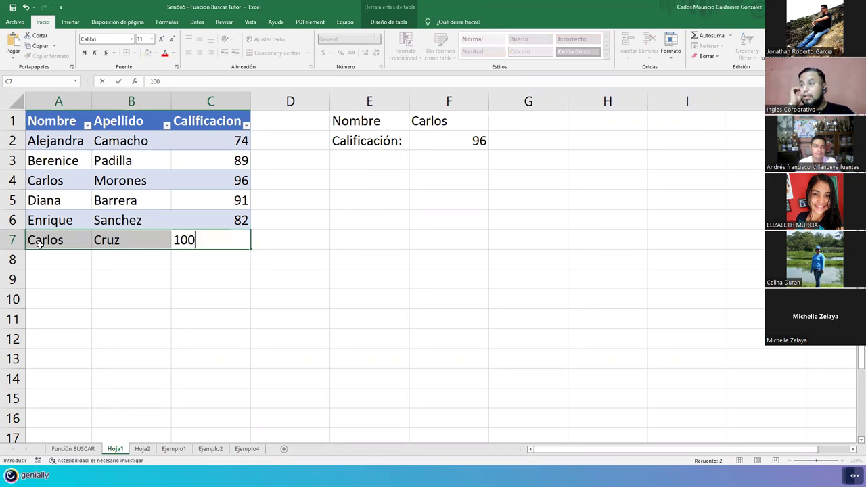
{"action": "left_click", "coordinate": [41, 244]}
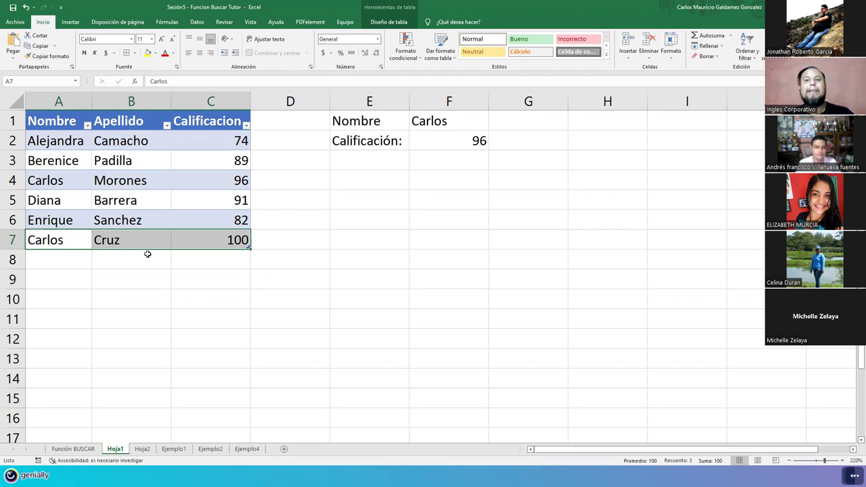
Step: Review the Nombre column and new Carlos entry, and check F2's formula still returns 96
{"action": "key", "text": "shift+Left"}
{"action": "key", "text": "shift+Left"}
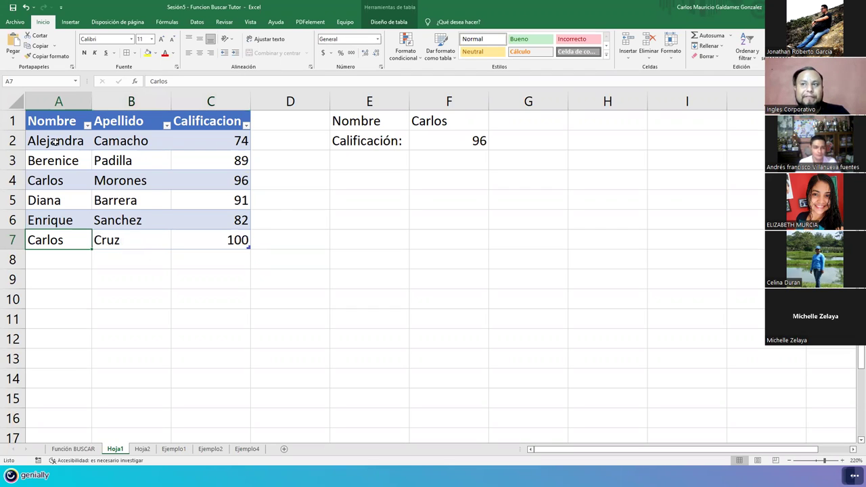
{"action": "left_click", "coordinate": [55, 142]}
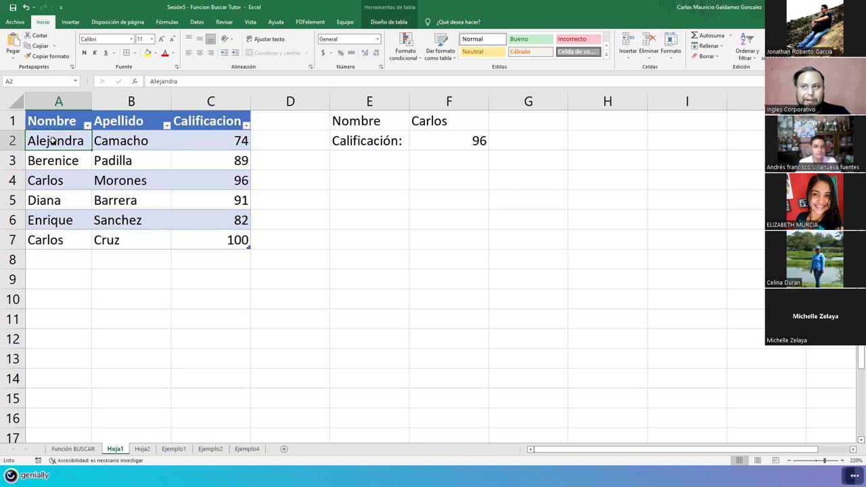
{"action": "left_click_drag", "start_coordinate": [50, 261], "coordinate": [45, 413]}
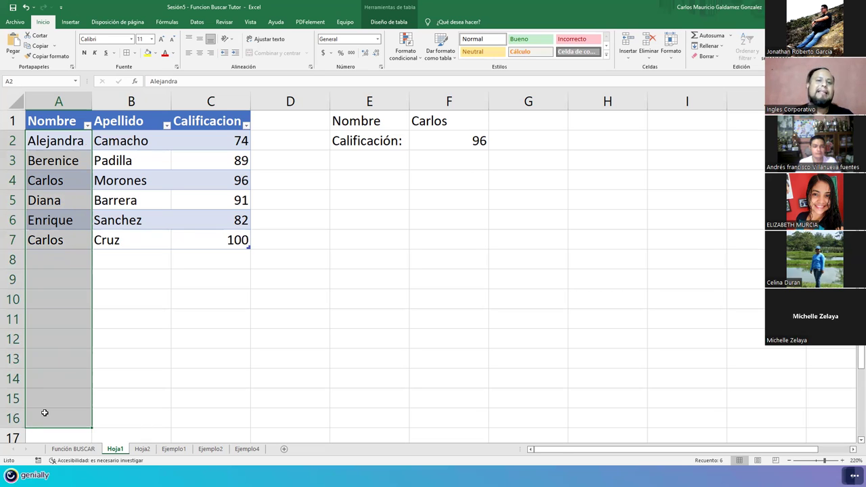
{"action": "left_click", "coordinate": [106, 227]}
{"action": "left_click", "coordinate": [447, 122]}
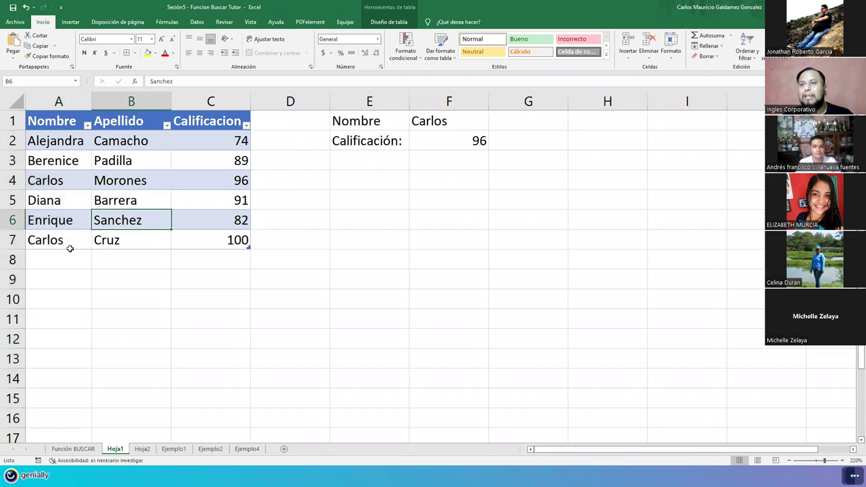
{"action": "left_click", "coordinate": [50, 245]}
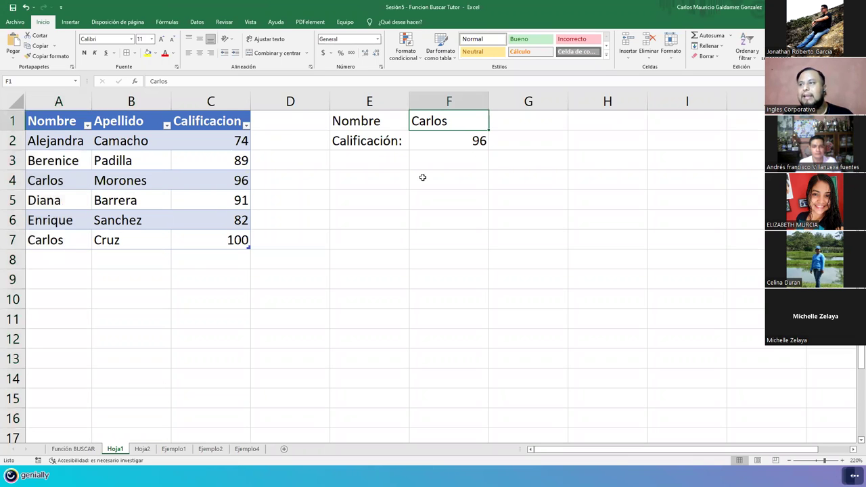
{"action": "left_click", "coordinate": [460, 142]}
{"action": "key", "text": "F2"}
{"action": "left_click", "coordinate": [89, 232]}
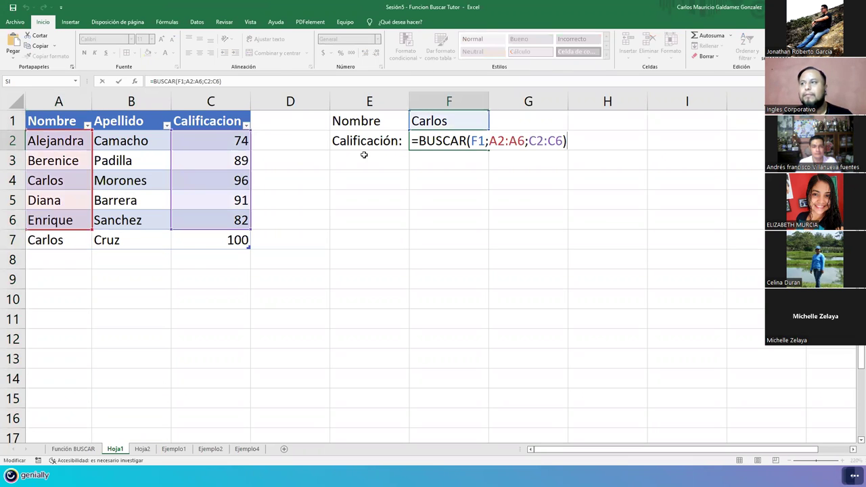
Step: Edit F2's formula so both ranges extend to row 7 (A2:A7 and C2:C7)
{"action": "left_click", "coordinate": [446, 136]}
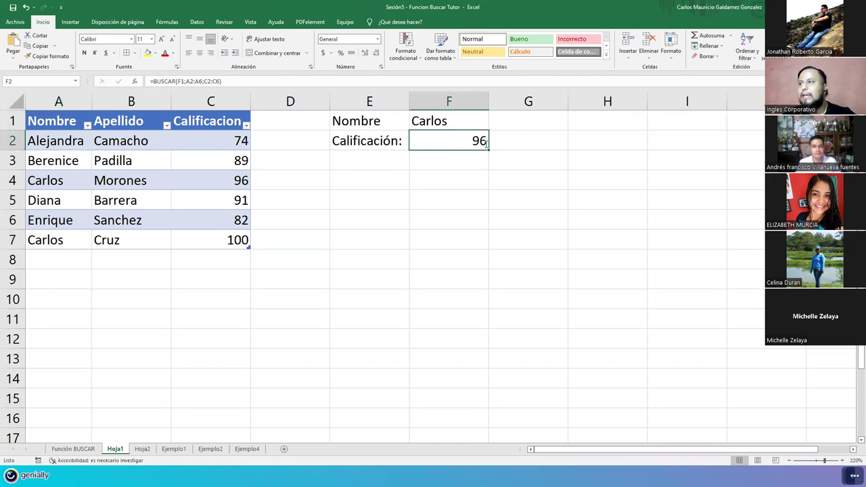
{"action": "key", "text": "F2"}
{"action": "left_click", "coordinate": [522, 144]}
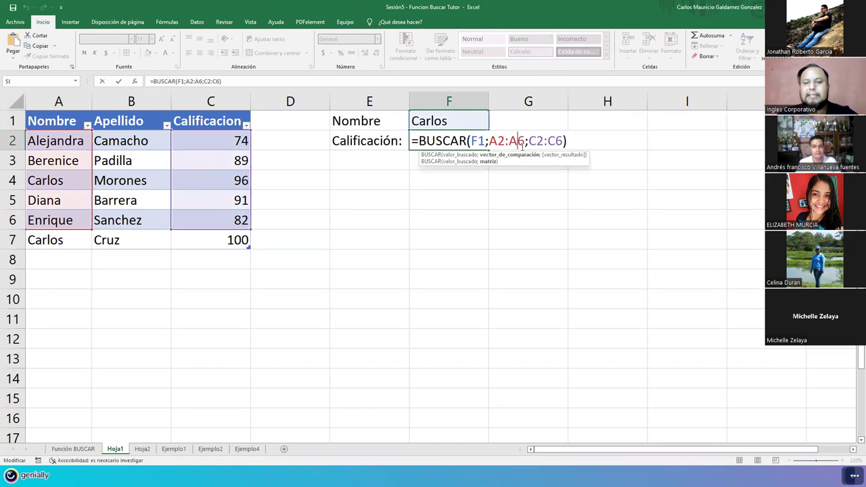
{"action": "key", "text": "Delete"}
{"action": "type", "text": "7"}
{"action": "key", "text": "Right"}
{"action": "key", "text": "Right"}
{"action": "key", "text": "Right"}
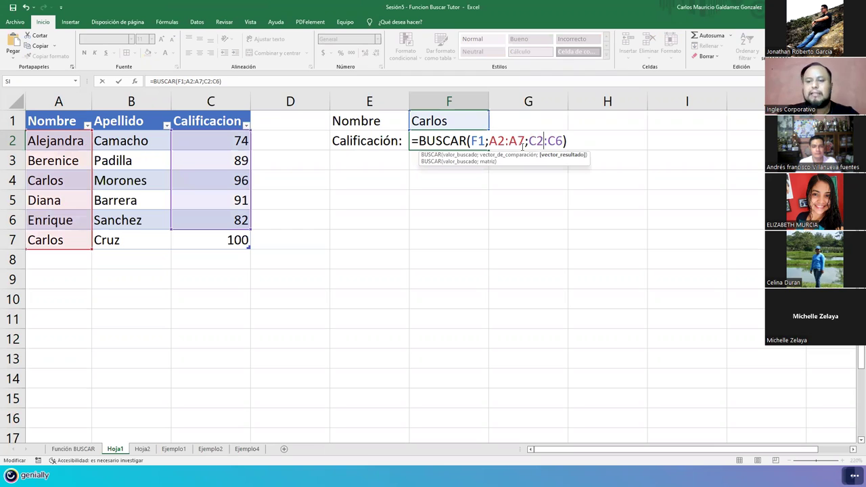
{"action": "key", "text": "Right"}
{"action": "key", "text": "Right"}
{"action": "key", "text": "Delete"}
{"action": "type", "text": "7"}
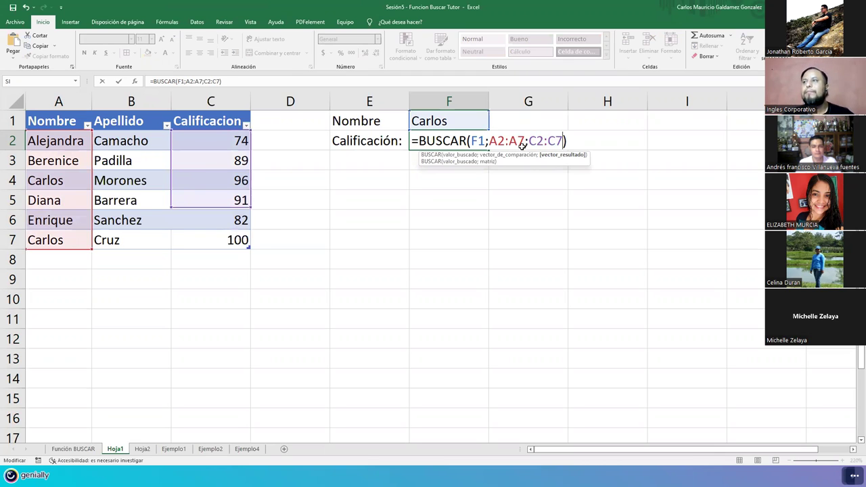
{"action": "key", "text": "ctrl+Return"}
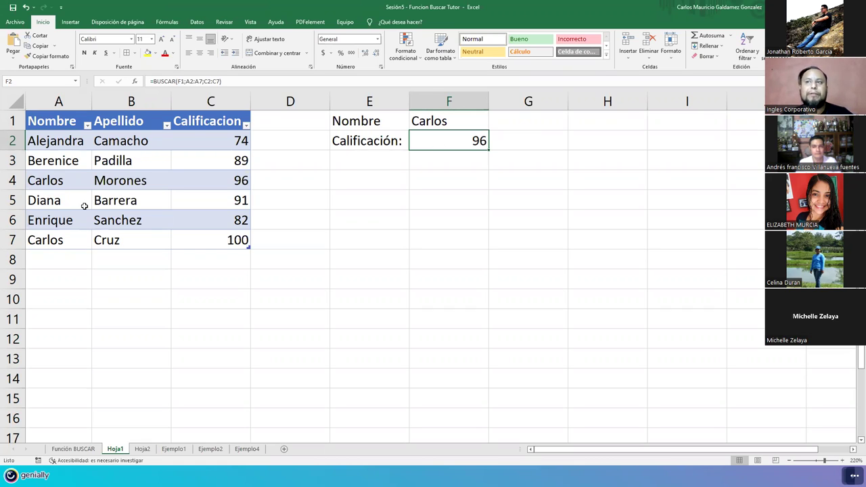
{"action": "left_click", "coordinate": [45, 145]}
{"action": "left_click_drag", "start_coordinate": [190, 136], "coordinate": [190, 136]}
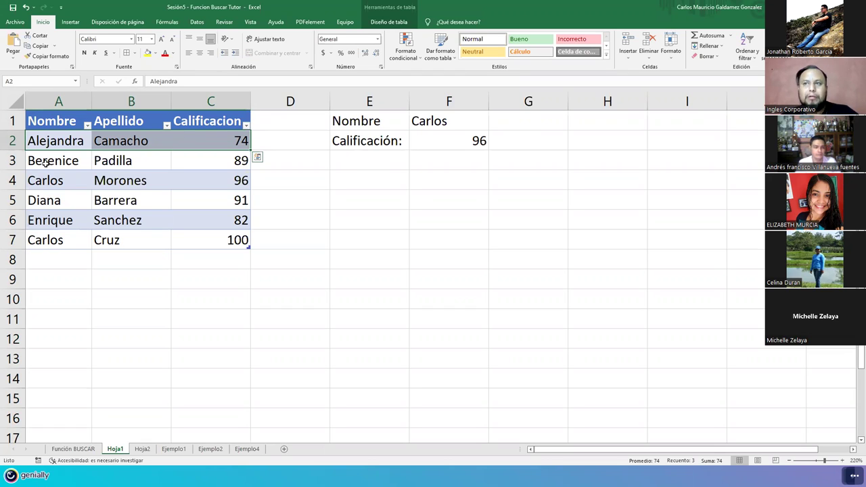
{"action": "key", "text": "Down"}
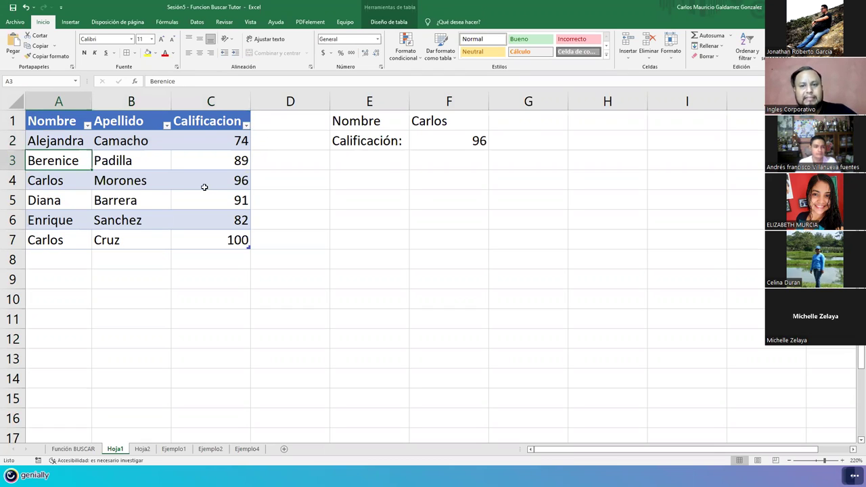
{"action": "key", "text": "Down"}
{"action": "key", "text": "shift+Right"}
{"action": "key", "text": "shift+Right"}
{"action": "left_click_drag", "start_coordinate": [205, 186], "coordinate": [204, 187]}
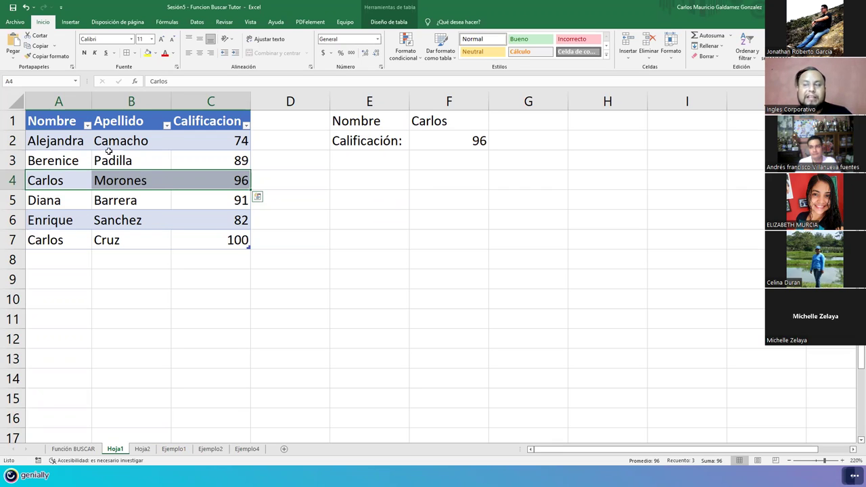
{"action": "key", "text": "Right"}
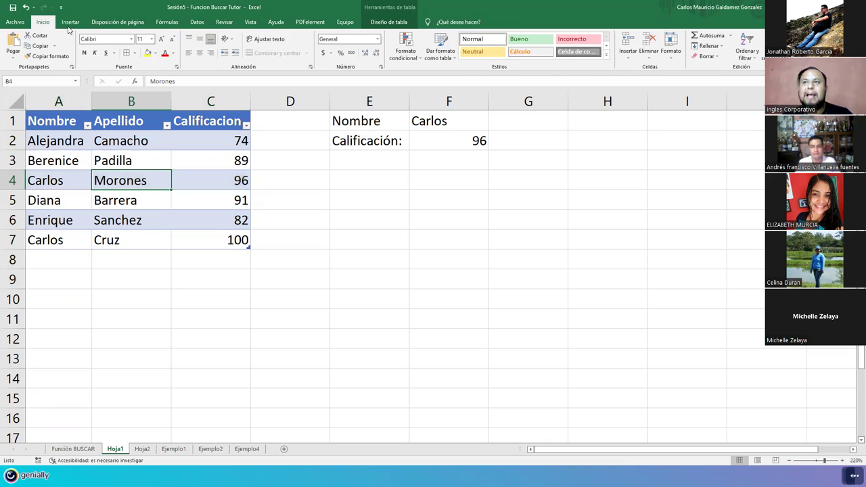
Step: Select the whole table A1:C7 and open the Nombre column's filter list
{"action": "left_click", "coordinate": [67, 24]}
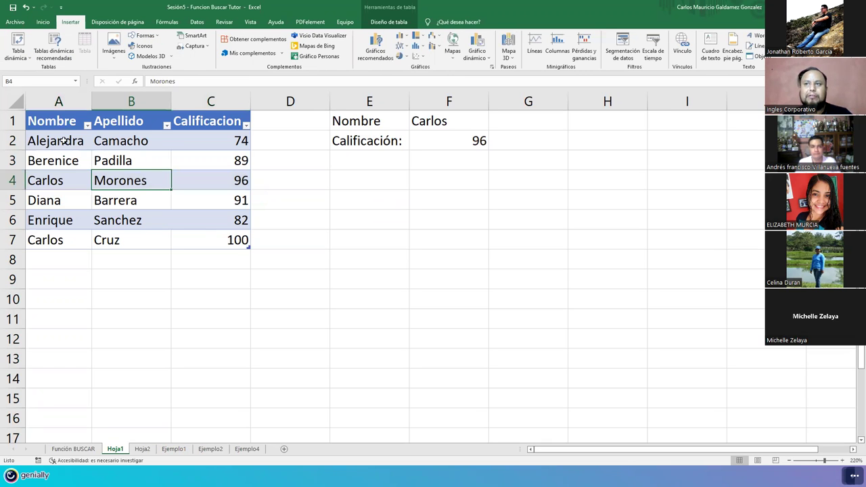
{"action": "key", "text": "ctrl+Home"}
{"action": "key", "text": "ctrl+a"}
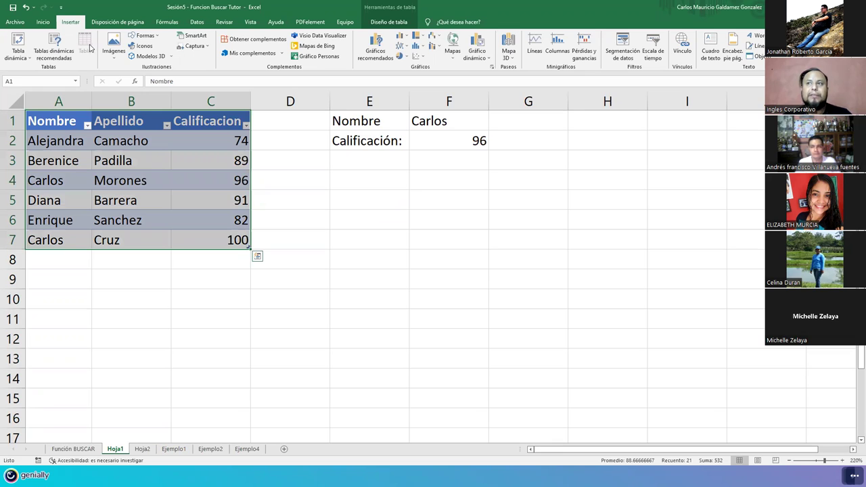
{"action": "left_click", "coordinate": [143, 161]}
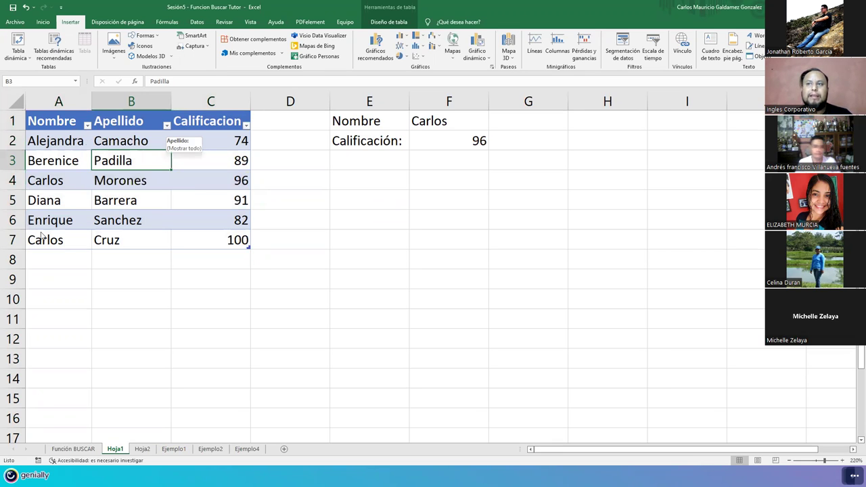
{"action": "left_click", "coordinate": [87, 126]}
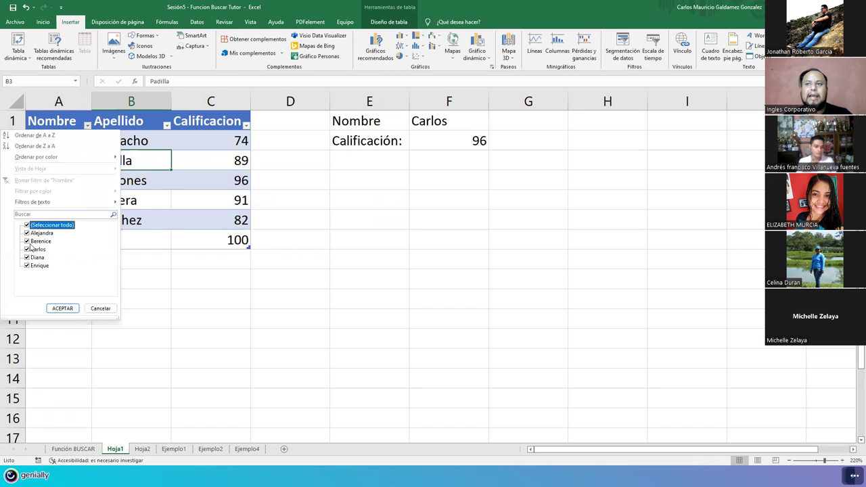
{"action": "left_click", "coordinate": [30, 250]}
{"action": "left_click", "coordinate": [28, 225]}
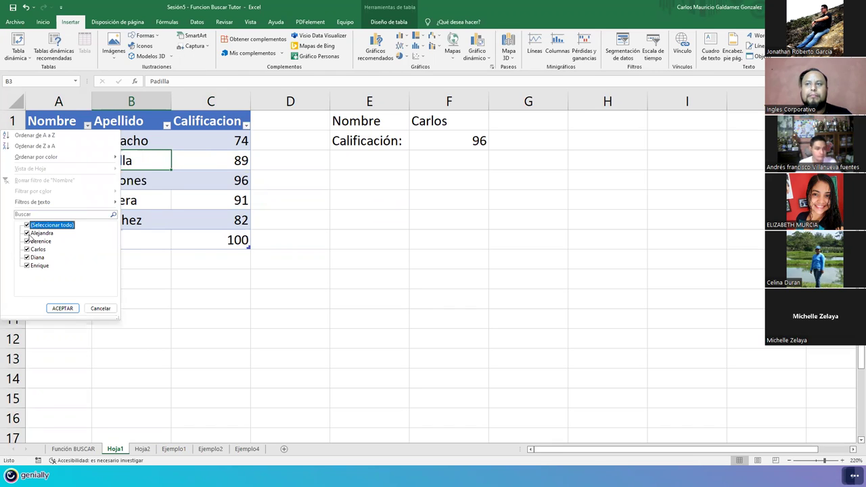
{"action": "left_click", "coordinate": [28, 225]}
{"action": "left_click", "coordinate": [27, 249]}
{"action": "left_click", "coordinate": [62, 308]}
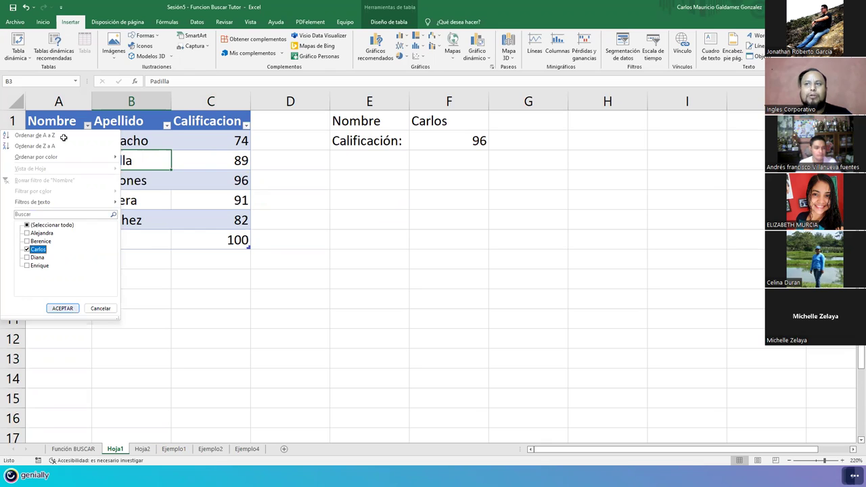
{"action": "left_click_drag", "start_coordinate": [45, 141], "coordinate": [207, 167]}
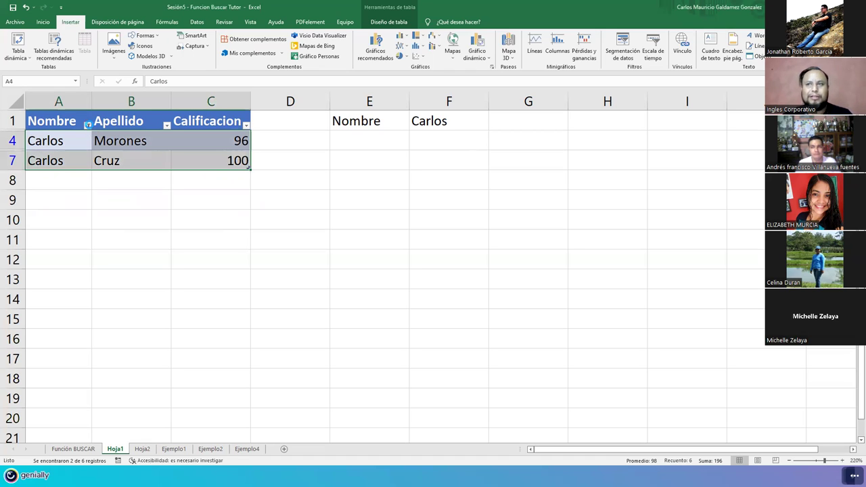
Step: Reselect all names in the Nombre filter so all six students reappear
{"action": "key", "text": "alt+Down"}
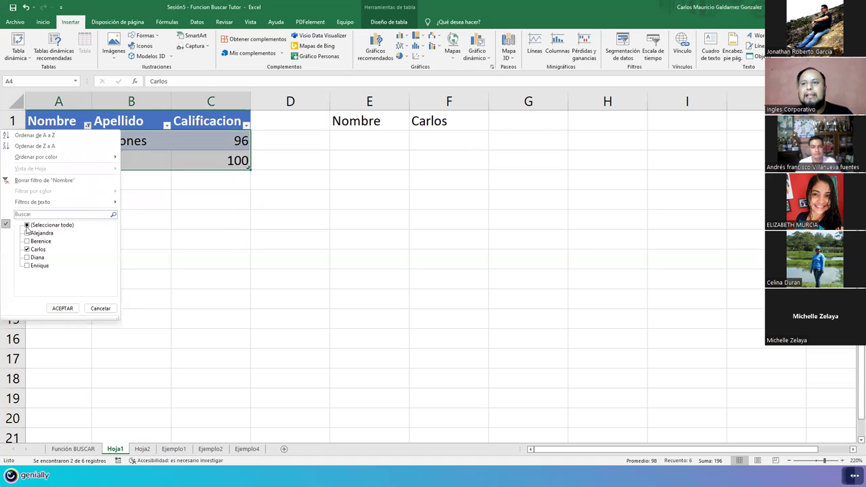
{"action": "left_click", "coordinate": [27, 225]}
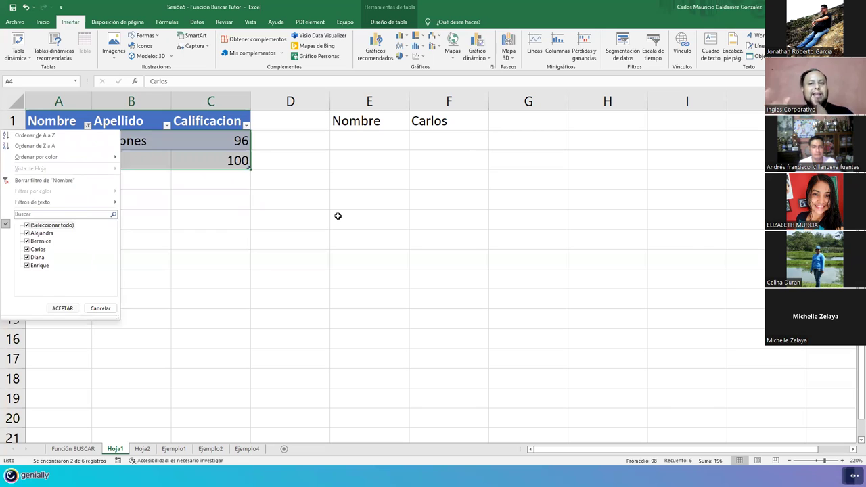
{"action": "key", "text": "Return"}
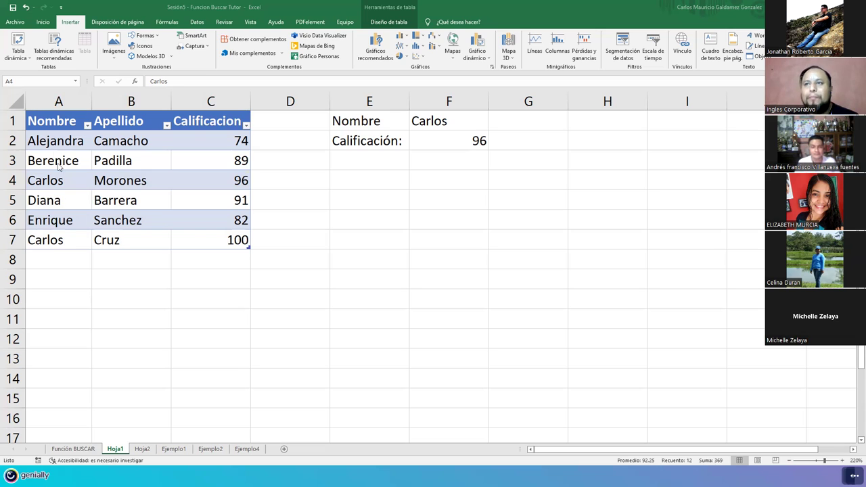
Step: Highlight A2:A7 and C2:C7, then open F2's =BUSCAR(F1;A2:A7;C2:C7) in edit mode
{"action": "left_click", "coordinate": [50, 143]}
{"action": "left_click_drag", "start_coordinate": [50, 171], "coordinate": [54, 235]}
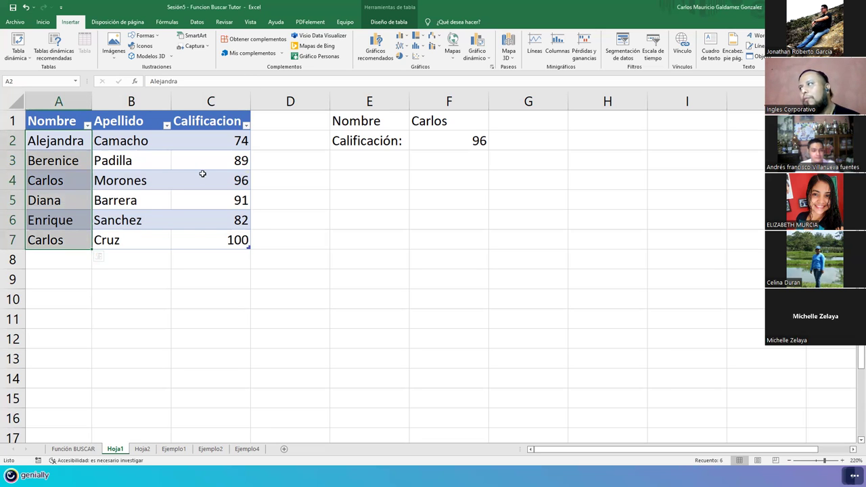
{"action": "left_click_drag", "start_coordinate": [194, 141], "coordinate": [200, 238]}
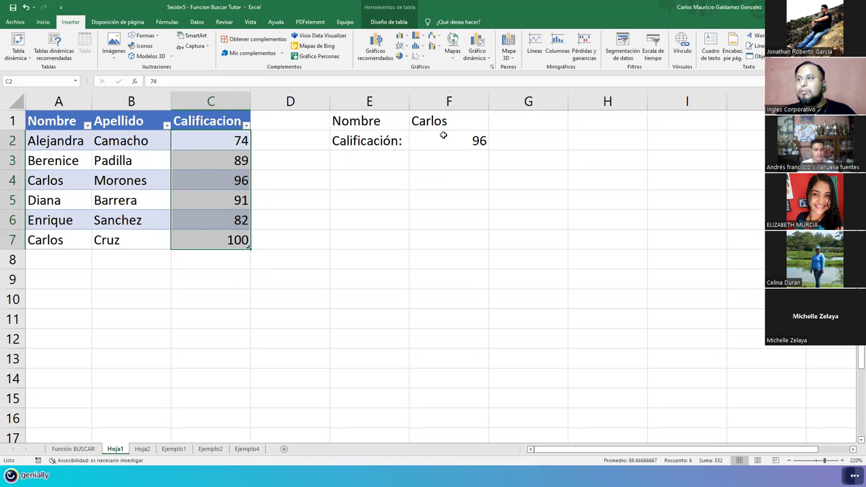
{"action": "left_click", "coordinate": [190, 143]}
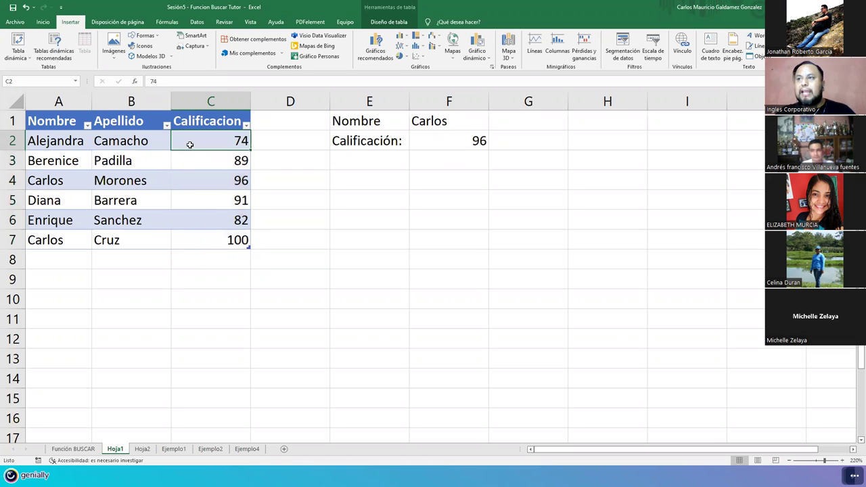
{"action": "left_click", "coordinate": [208, 241]}
{"action": "left_click", "coordinate": [448, 139]}
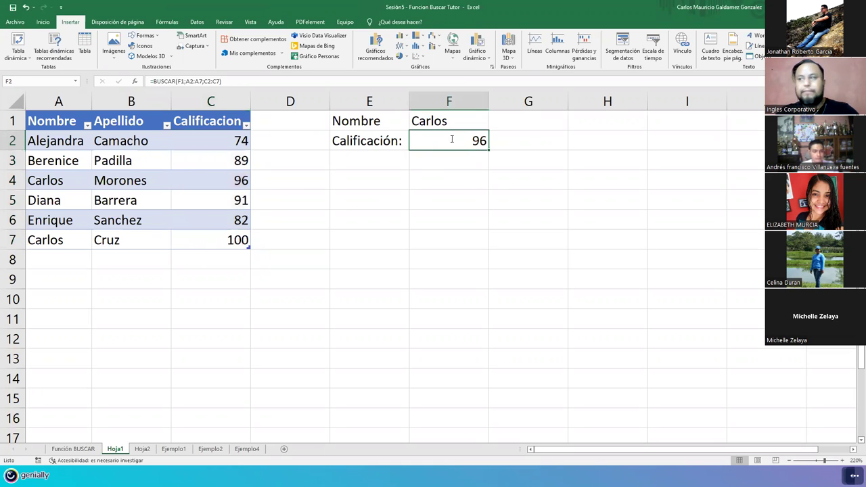
{"action": "double_click", "coordinate": [452, 139]}
{"action": "left_click", "coordinate": [536, 140]}
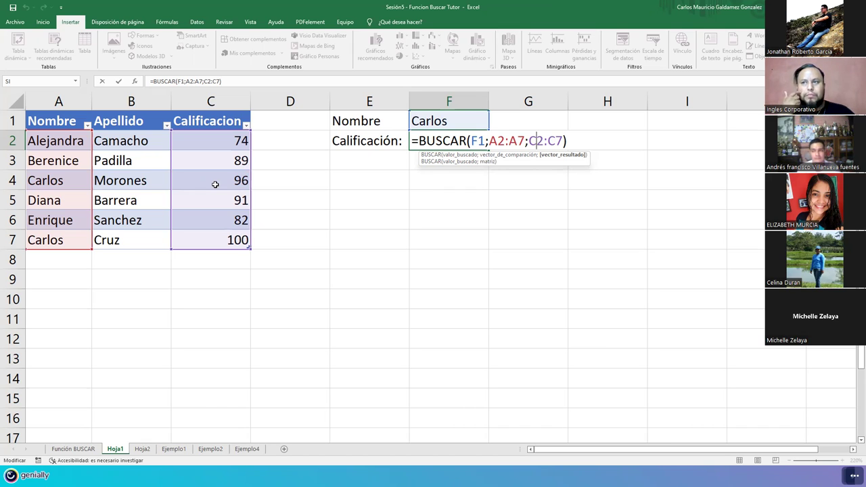
Step: Insert a new column A headed id_Estudiante and autofit its width
{"action": "right_click", "coordinate": [38, 101]}
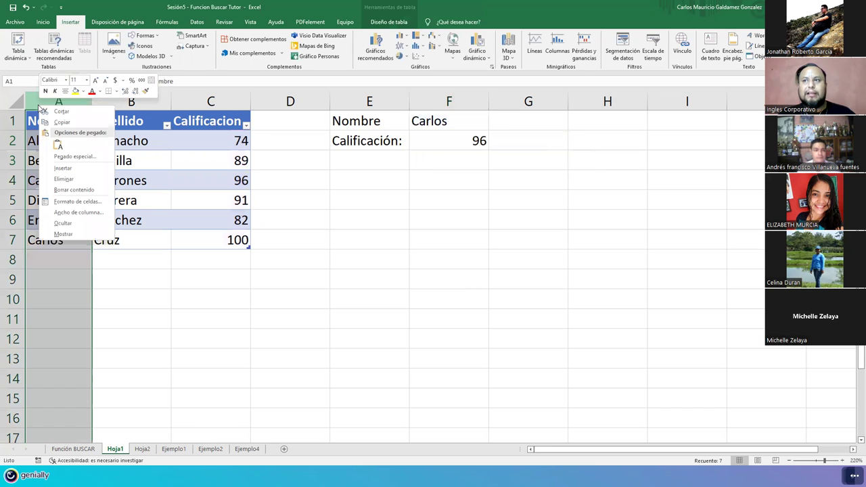
{"action": "key", "text": "Escape"}
{"action": "key", "text": "ctrl+plus"}
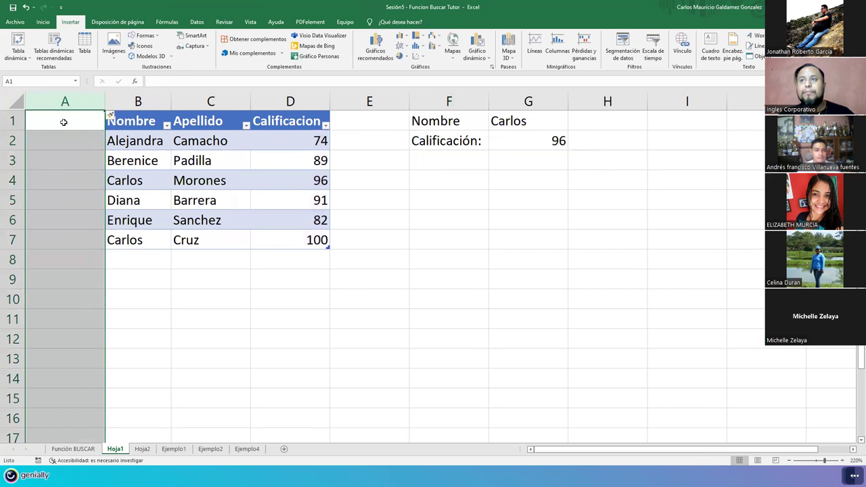
{"action": "left_click", "coordinate": [63, 122]}
{"action": "type", "text": "id_"}
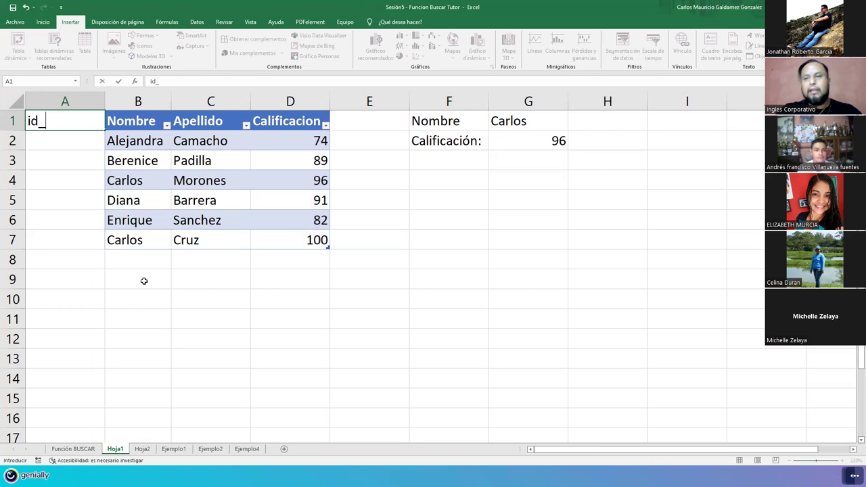
{"action": "type", "text": "Estudiante"}
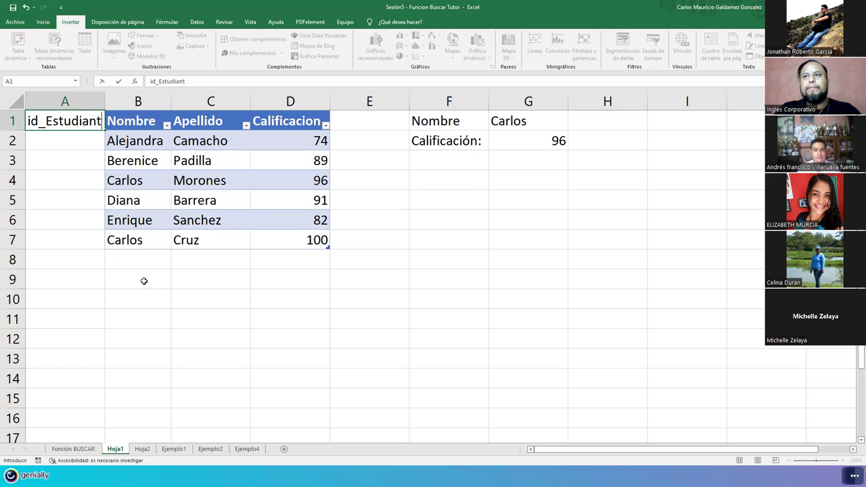
{"action": "key", "text": "Return"}
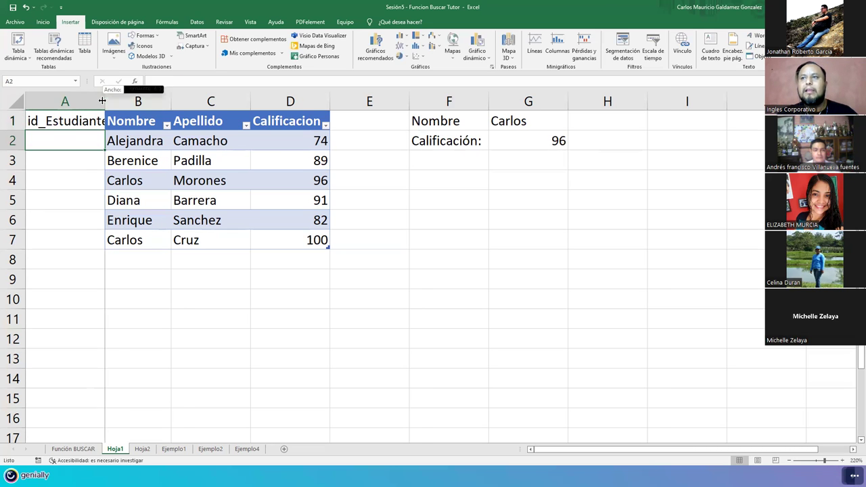
{"action": "double_click", "coordinate": [105, 100]}
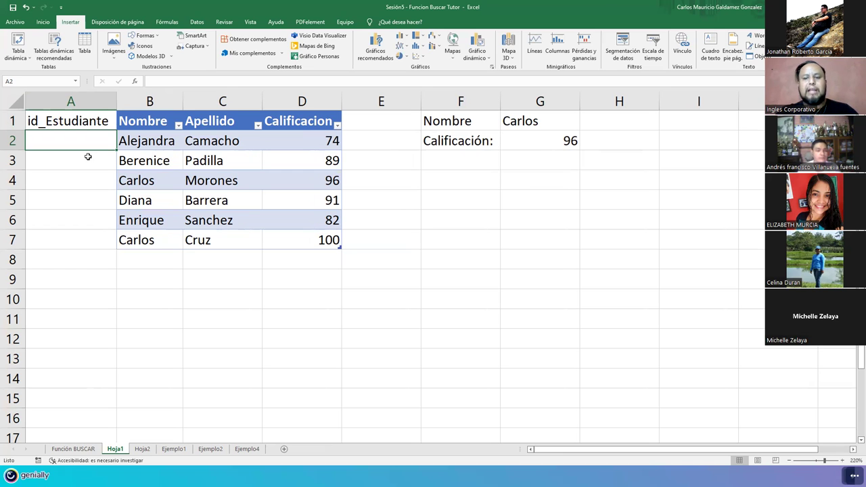
Step: Number the students 1 through 6 in A2:A7
{"action": "type", "text": "1"}
{"action": "key", "text": "Return"}
{"action": "type", "text": "2"}
{"action": "key", "text": "Return"}
{"action": "type", "text": "3"}
{"action": "key", "text": "Return"}
{"action": "type", "text": "4"}
{"action": "key", "text": "Return"}
{"action": "type", "text": "5"}
{"action": "key", "text": "Return"}
{"action": "type", "text": "6"}
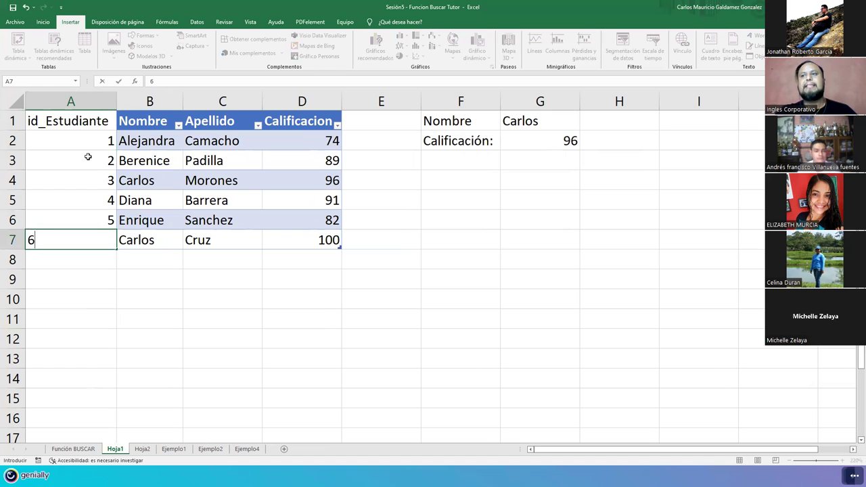
{"action": "key", "text": "Return"}
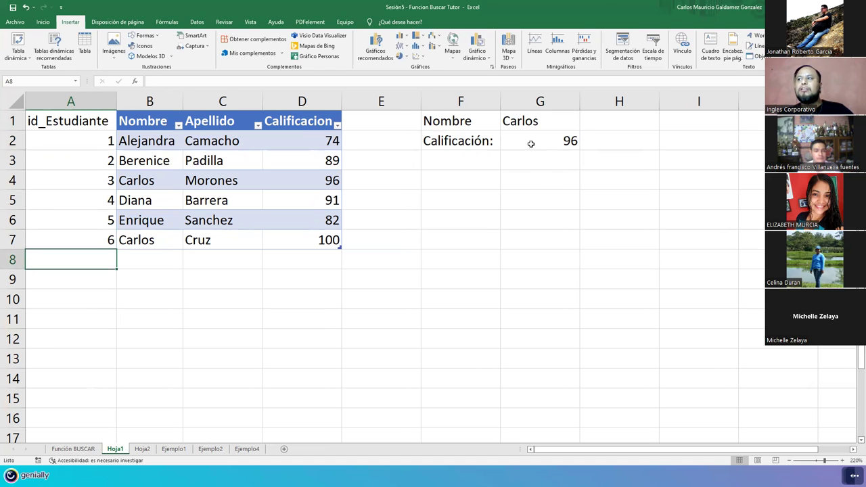
Step: Delete the grade formula in G2, then undo to restore it
{"action": "left_click", "coordinate": [531, 144]}
{"action": "key", "text": "Delete"}
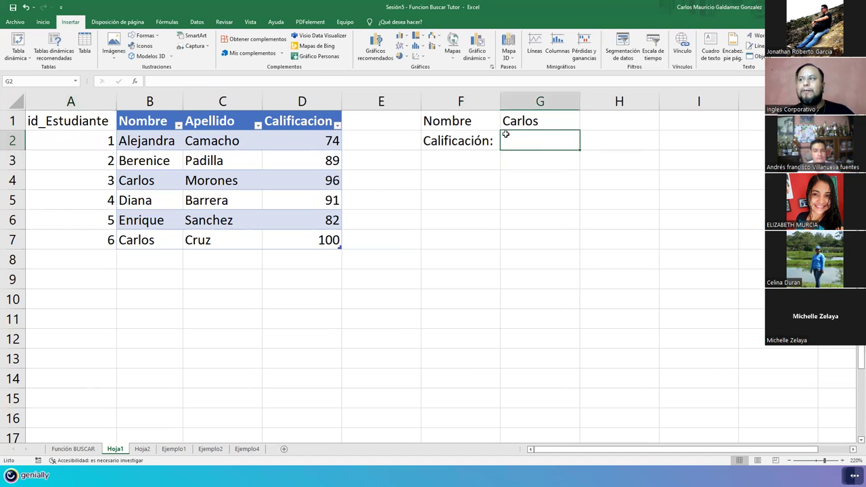
{"action": "left_click_drag", "start_coordinate": [481, 121], "coordinate": [516, 141]}
{"action": "key", "text": "ctrl+z"}
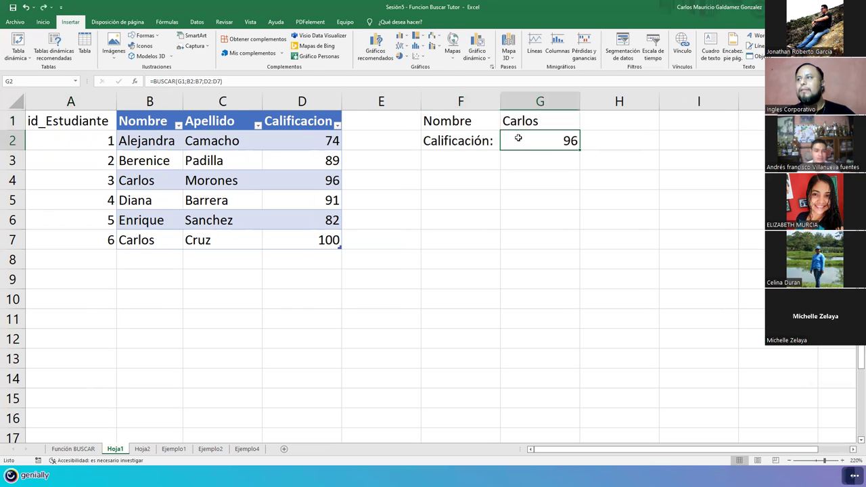
Step: Move the lookup block down one row and label F1 'Buscar Id'
{"action": "left_click_drag", "start_coordinate": [517, 147], "coordinate": [518, 168]}
{"action": "left_click", "coordinate": [470, 126]}
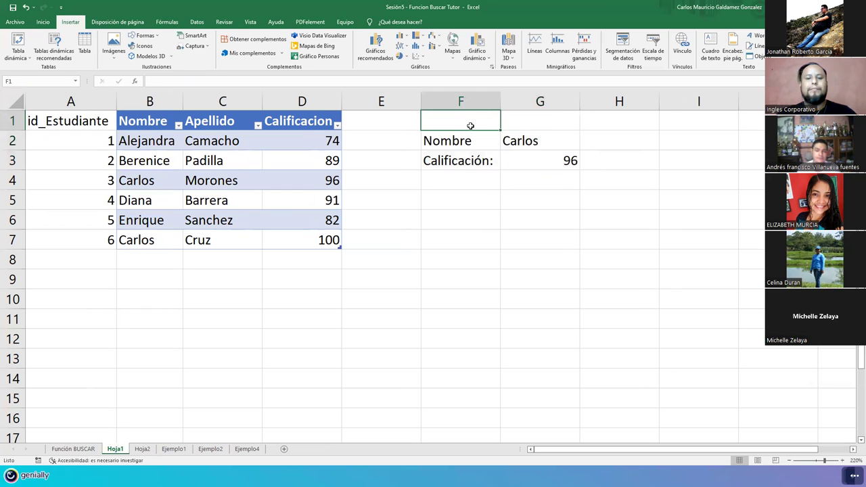
{"action": "type", "text": "Buscar Id"}
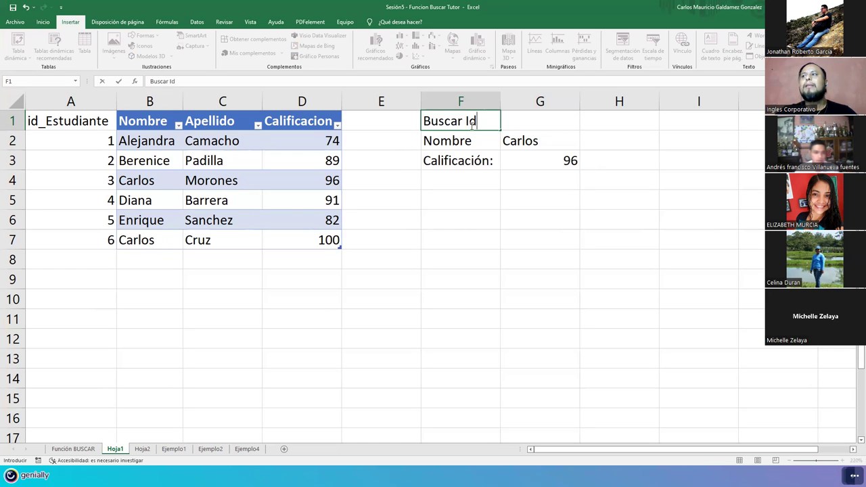
{"action": "key", "text": "Tab"}
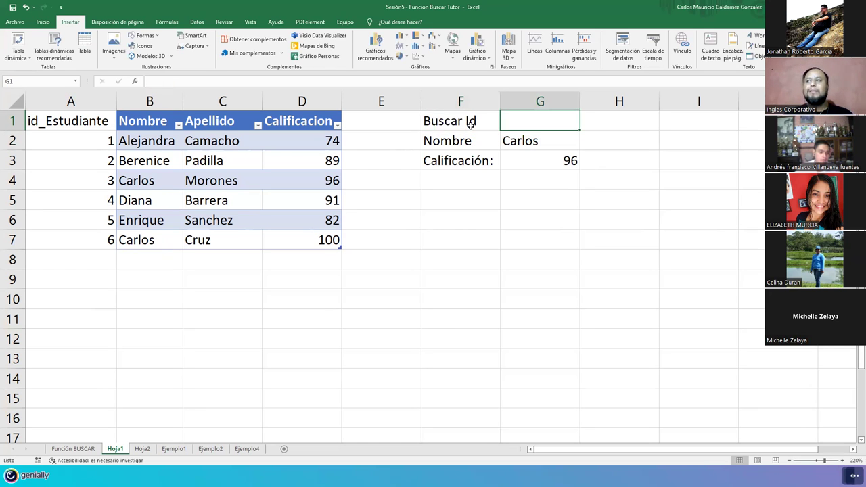
Step: Copy the grade formula into G2 and re-aim it at ids A2:A7 for the Nombre lookup
{"action": "left_click", "coordinate": [519, 161]}
{"action": "key", "text": "ctrl+c"}
{"action": "left_click", "coordinate": [523, 141]}
{"action": "key", "text": "ctrl+v"}
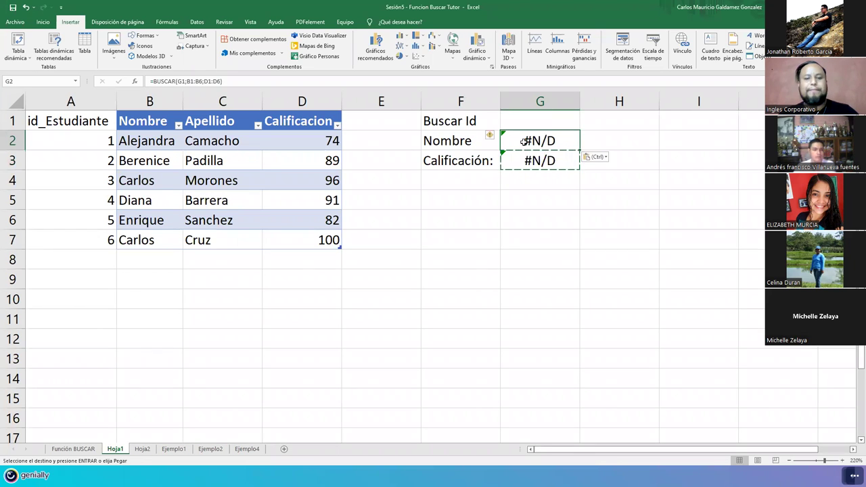
{"action": "double_click", "coordinate": [524, 141]}
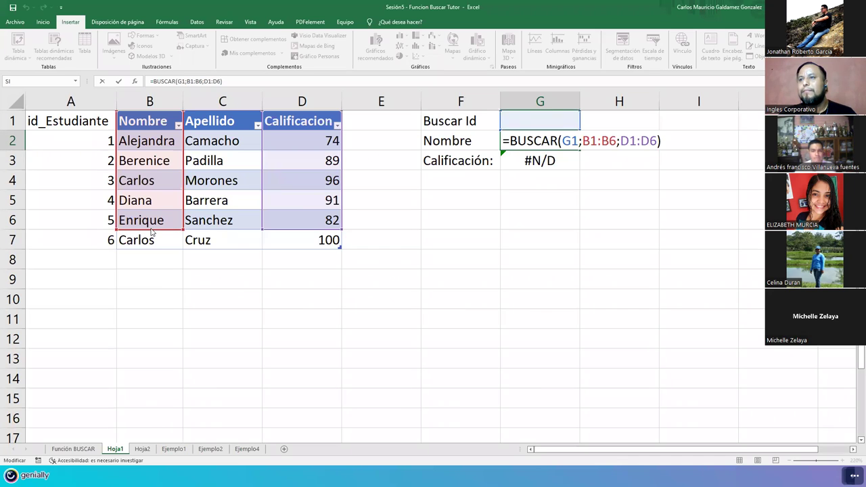
{"action": "left_click_drag", "start_coordinate": [152, 230], "coordinate": [100, 246]}
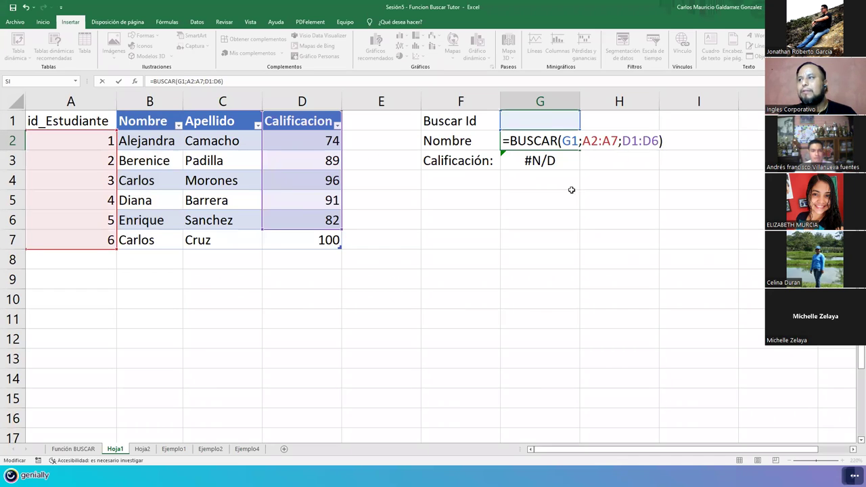
{"action": "left_click_drag", "start_coordinate": [281, 234], "coordinate": [282, 241]}
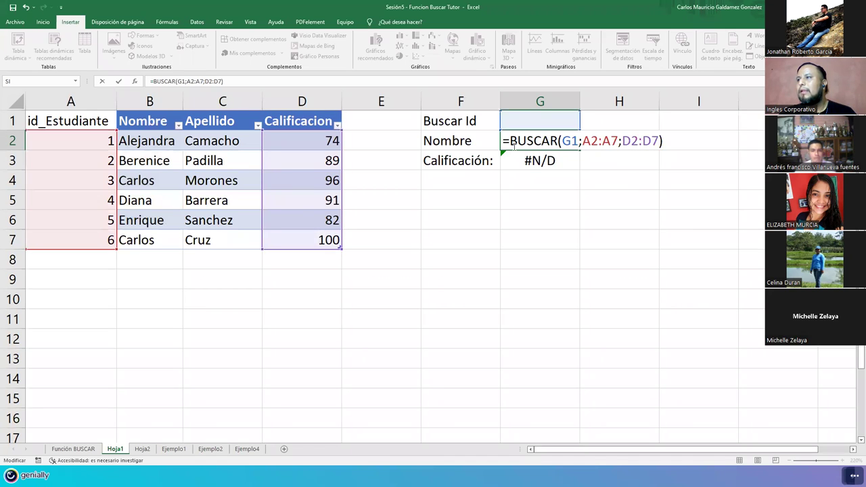
{"action": "left_click_drag", "start_coordinate": [292, 251], "coordinate": [169, 238]}
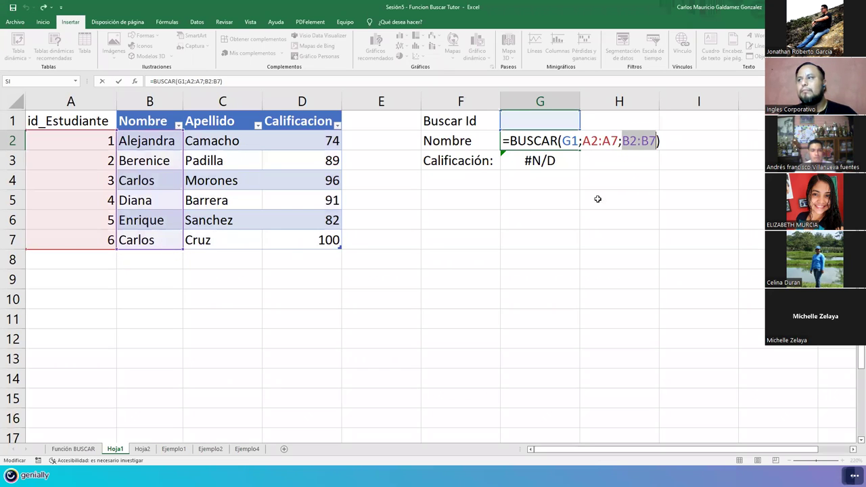
{"action": "left_click", "coordinate": [632, 141]}
{"action": "key", "text": "Return"}
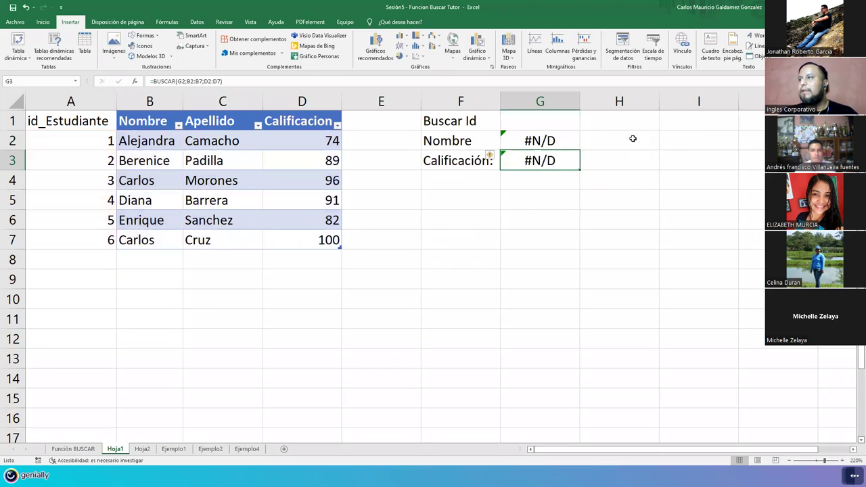
Step: Paste G2's formula into G3 and adjust it to =BUSCAR(G2;A2:A7;D2:D7)
{"action": "left_click", "coordinate": [524, 142]}
{"action": "key", "text": "ctrl+c"}
{"action": "key", "text": "ctrl+v"}
{"action": "key", "text": "Escape"}
{"action": "key", "text": "F2"}
{"action": "left_click_drag", "start_coordinate": [105, 152], "coordinate": [105, 133]}
{"action": "left_click_drag", "start_coordinate": [149, 154], "coordinate": [292, 137]}
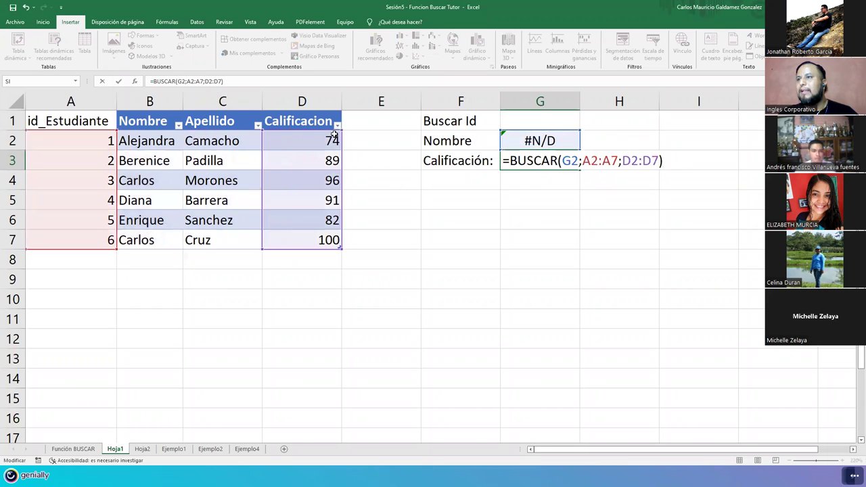
{"action": "left_click", "coordinate": [541, 123]}
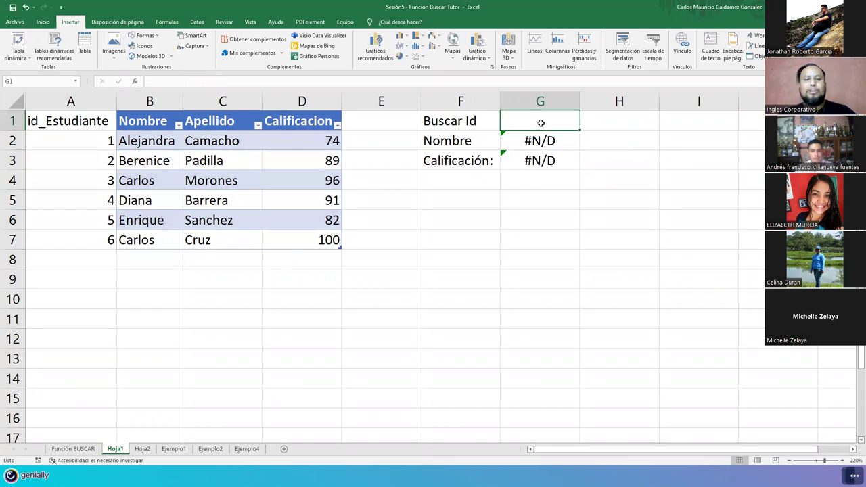
Step: Enter id 1 in G1 and correct G3 to =BUSCAR(G1;A2:A7;D2:D7)
{"action": "type", "text": "1"}
{"action": "key", "text": "Return"}
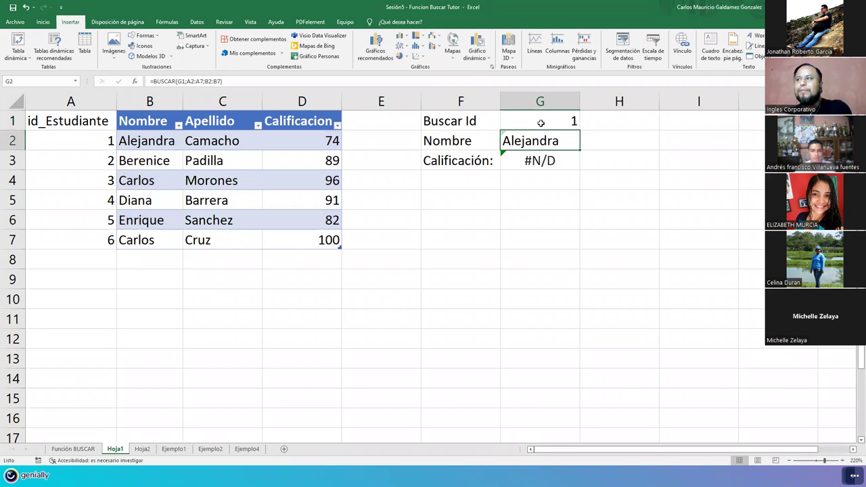
{"action": "left_click", "coordinate": [553, 160]}
{"action": "double_click", "coordinate": [556, 160]}
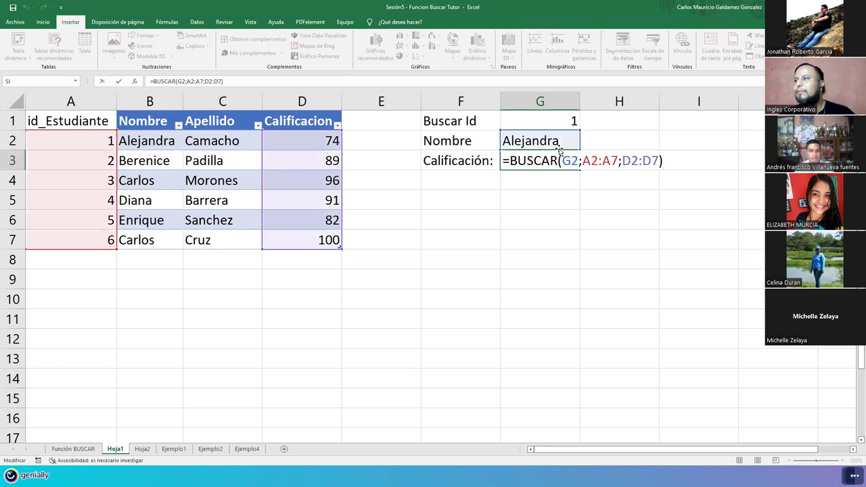
{"action": "left_click", "coordinate": [557, 121]}
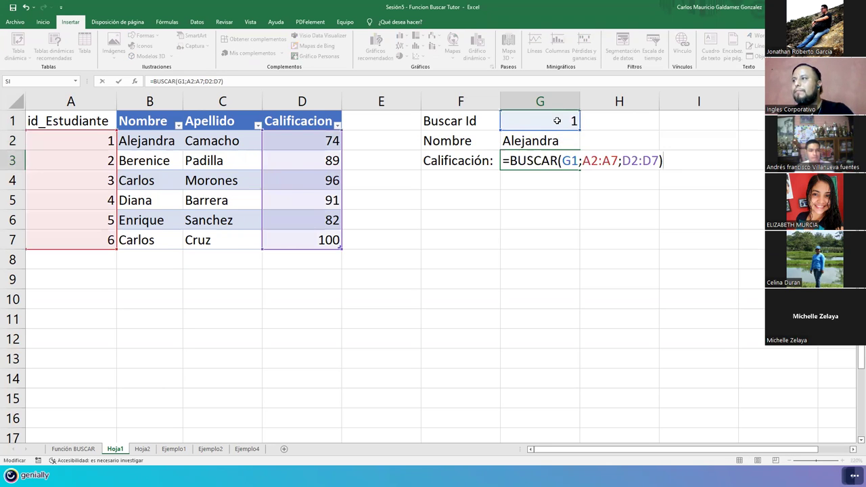
{"action": "key", "text": "Return"}
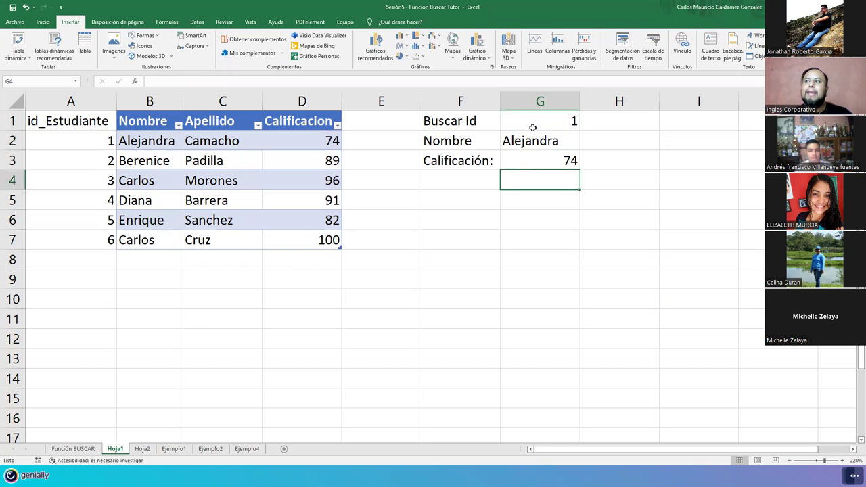
Step: Check both lookup formulas, then enter id 5 in G1 to get Enrique and 82
{"action": "left_click", "coordinate": [532, 128]}
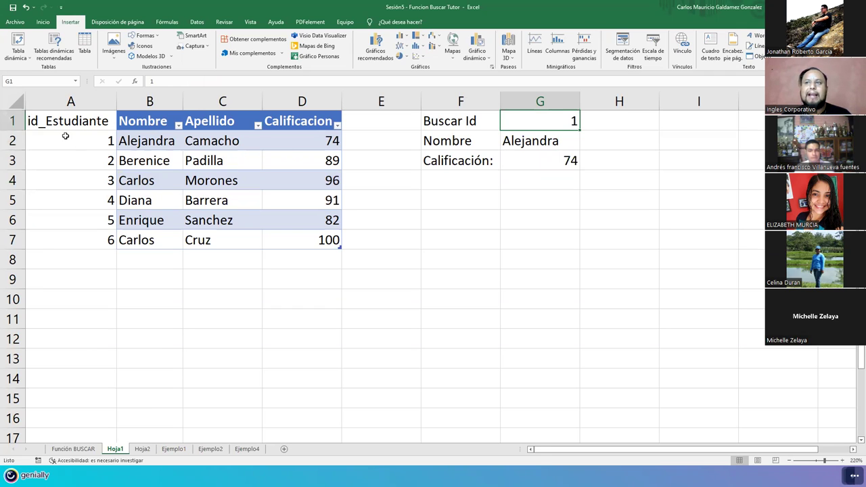
{"action": "left_click", "coordinate": [523, 140]}
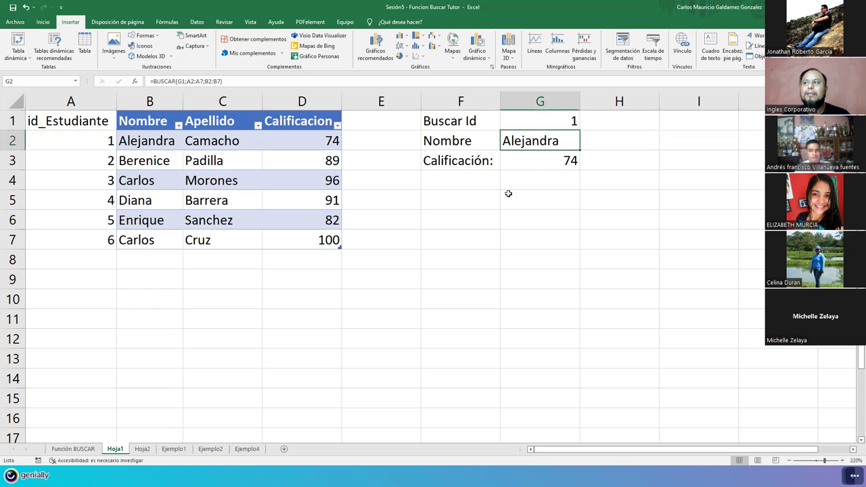
{"action": "left_click", "coordinate": [542, 161]}
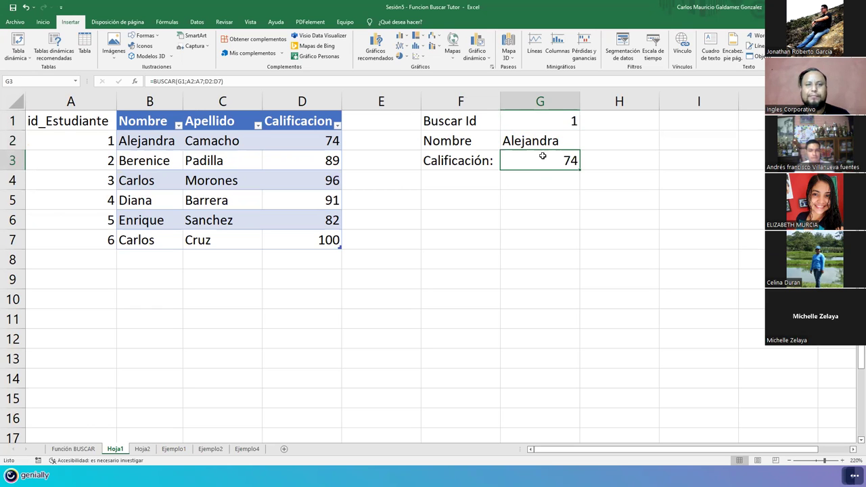
{"action": "left_click", "coordinate": [545, 142]}
{"action": "left_click", "coordinate": [546, 122]}
{"action": "type", "text": "5"}
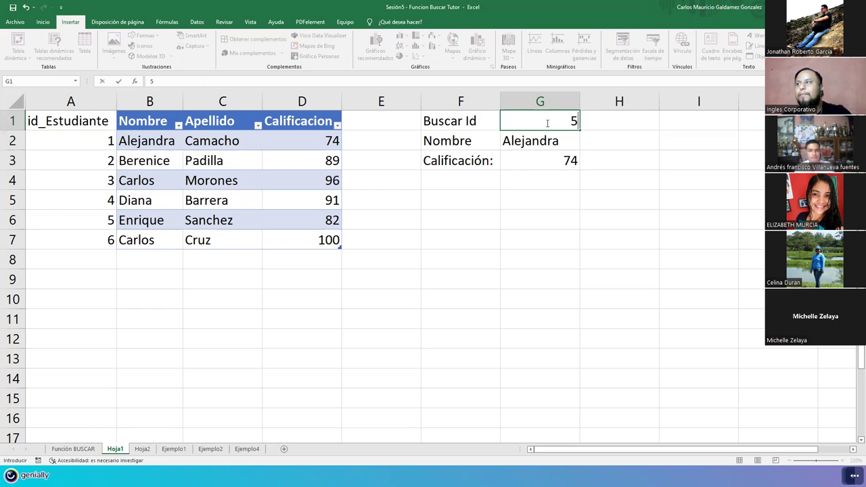
{"action": "key", "text": "Return"}
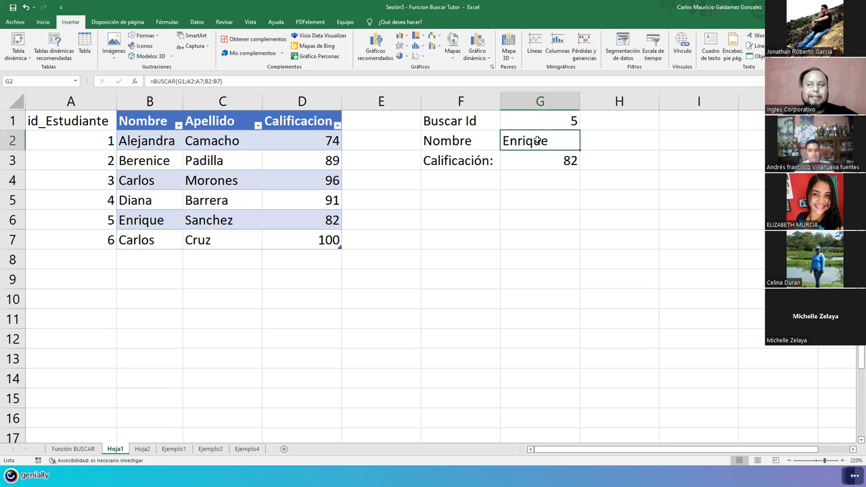
Step: Try id 10 in G1, returning Carlos and 100, then re-enter id 5
{"action": "left_click", "coordinate": [561, 120]}
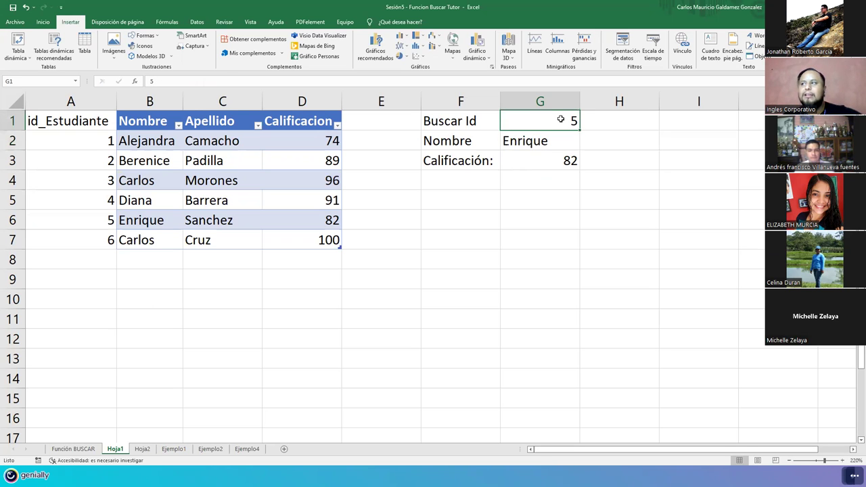
{"action": "type", "text": "10"}
{"action": "key", "text": "Return"}
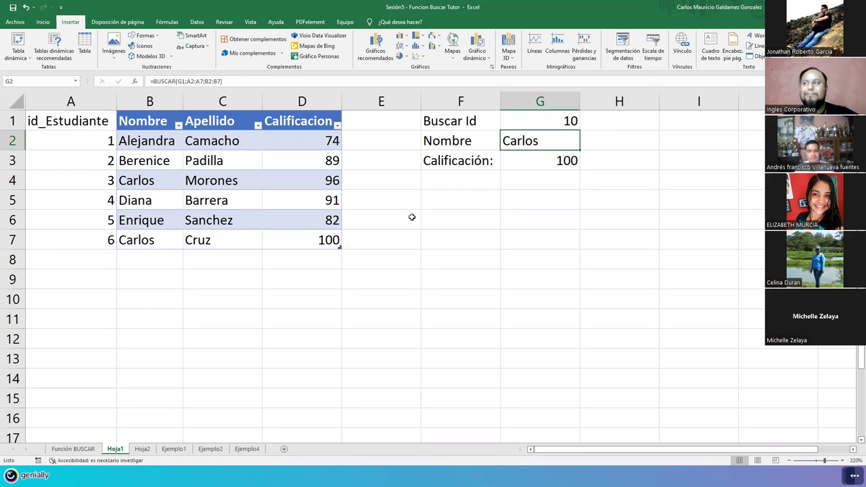
{"action": "left_click", "coordinate": [545, 119]}
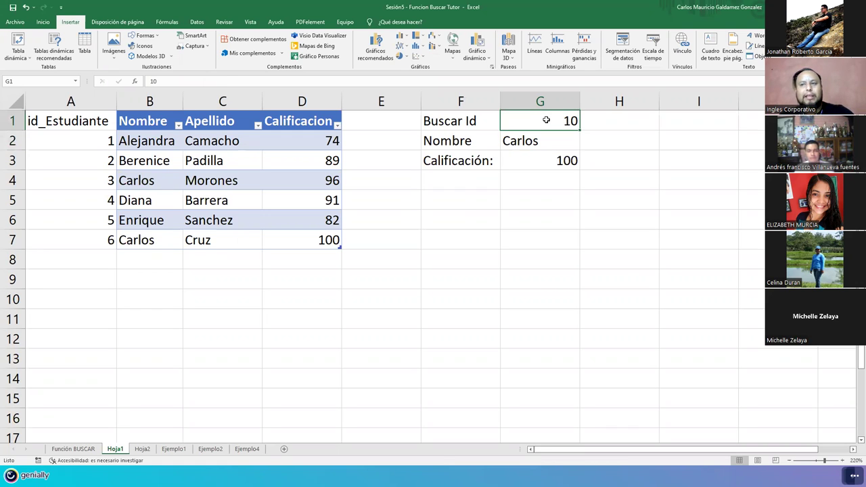
{"action": "type", "text": "5"}
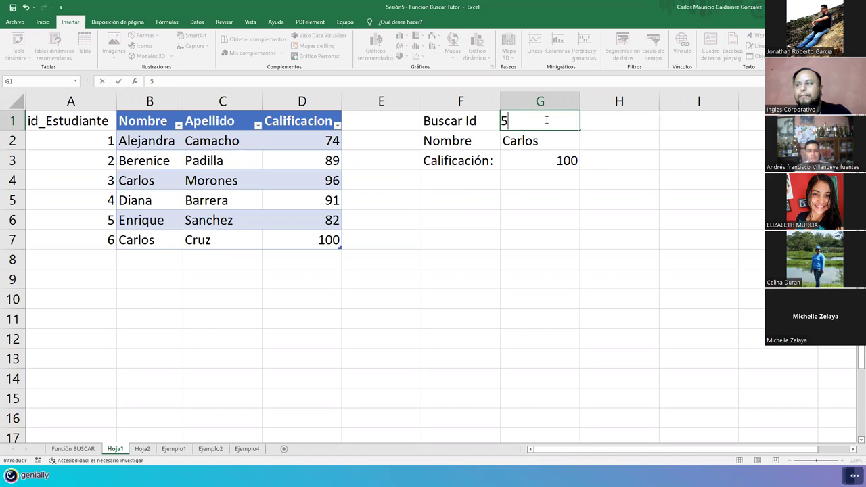
{"action": "key", "text": "Return"}
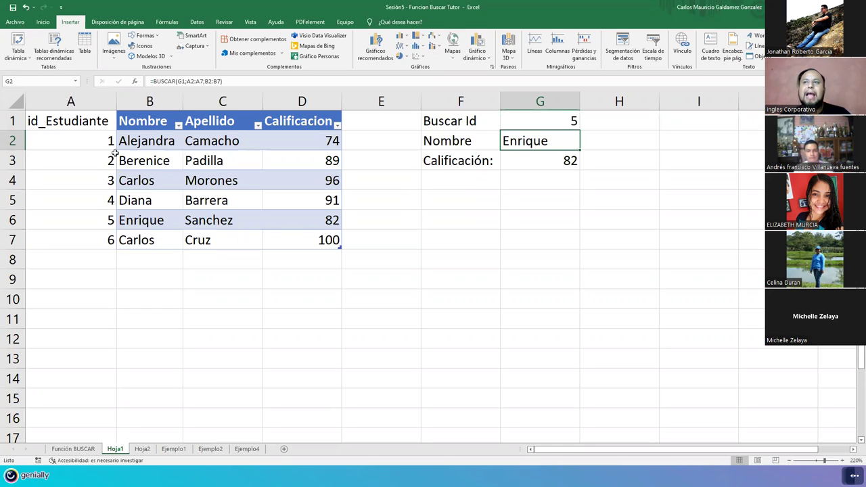
{"action": "left_click_drag", "start_coordinate": [85, 116], "coordinate": [285, 242]}
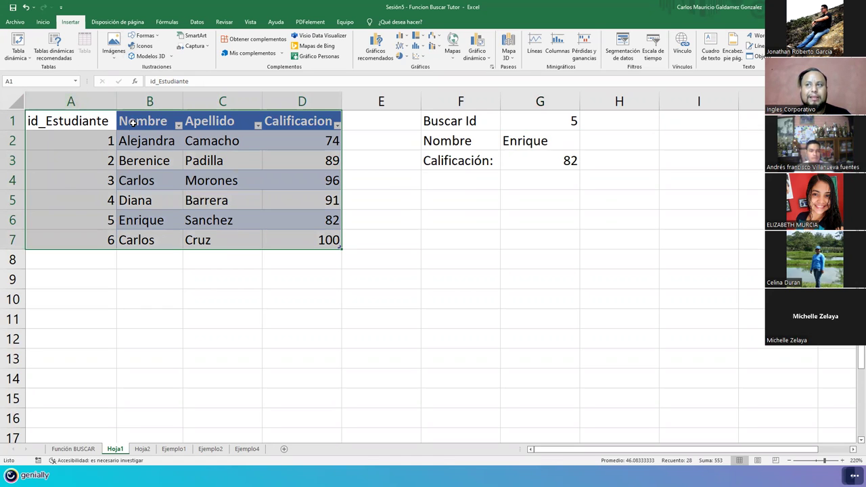
{"action": "left_click", "coordinate": [116, 108]}
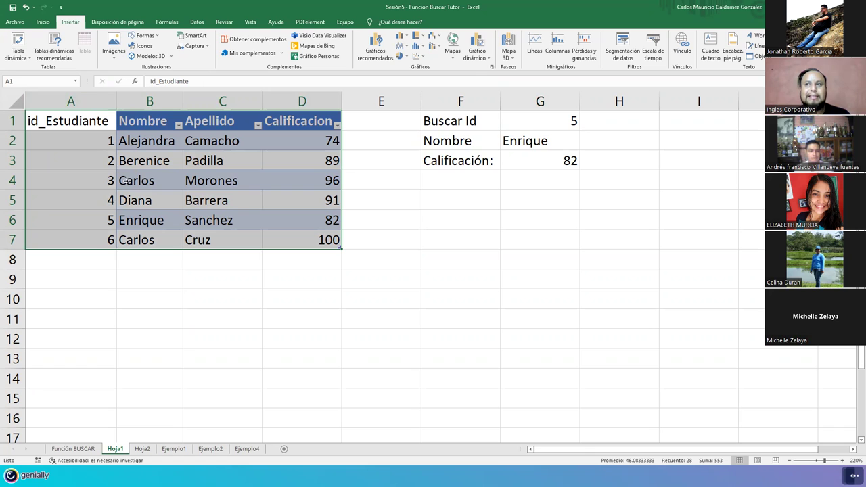
{"action": "left_click_drag", "start_coordinate": [70, 120], "coordinate": [69, 240]}
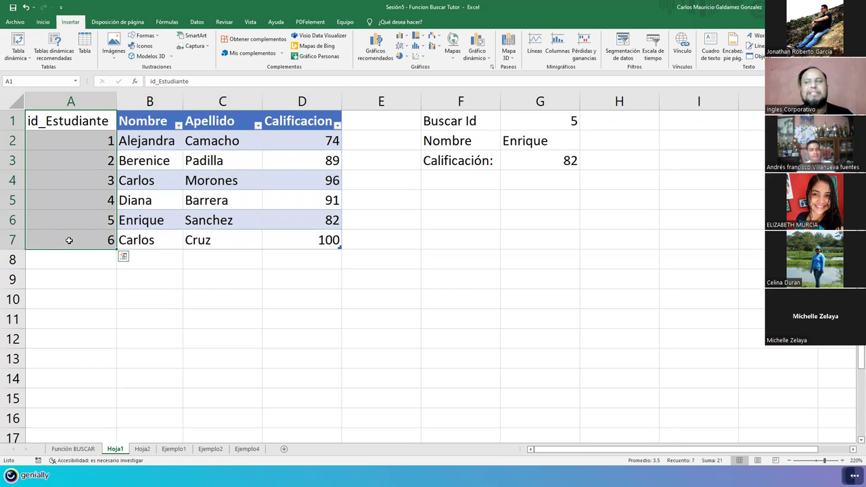
{"action": "left_click_drag", "start_coordinate": [458, 126], "coordinate": [521, 165]}
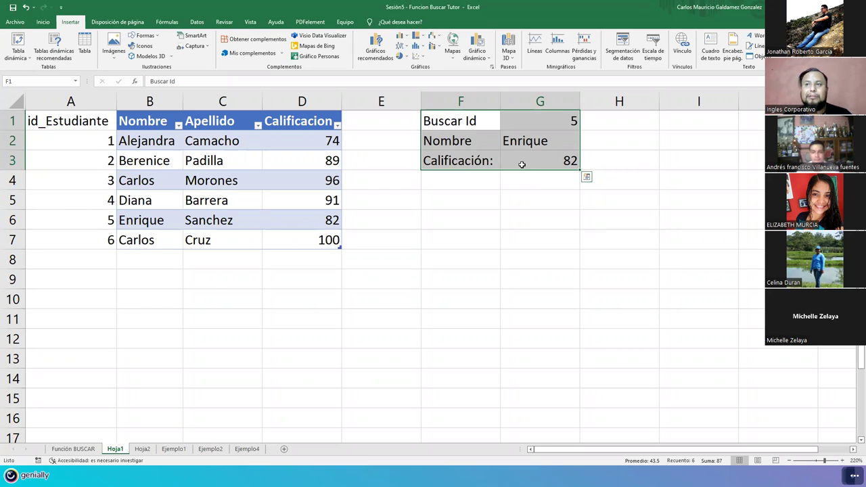
{"action": "left_click_drag", "start_coordinate": [77, 125], "coordinate": [80, 246]}
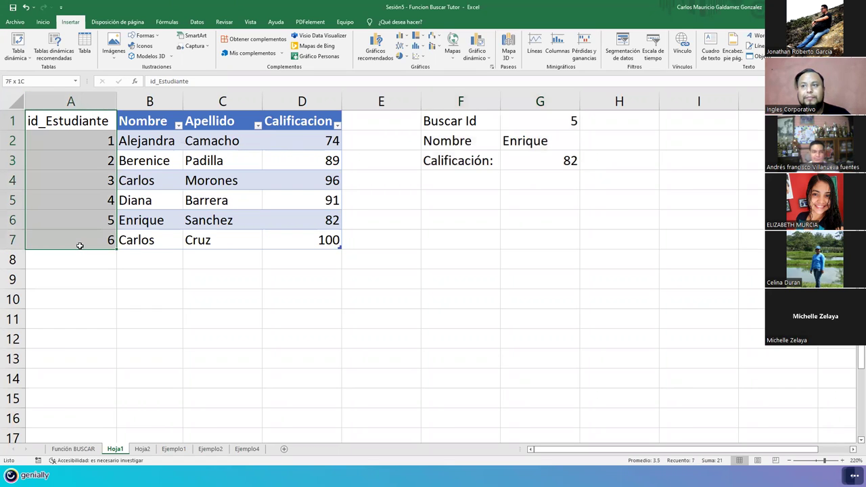
{"action": "left_click", "coordinate": [86, 143]}
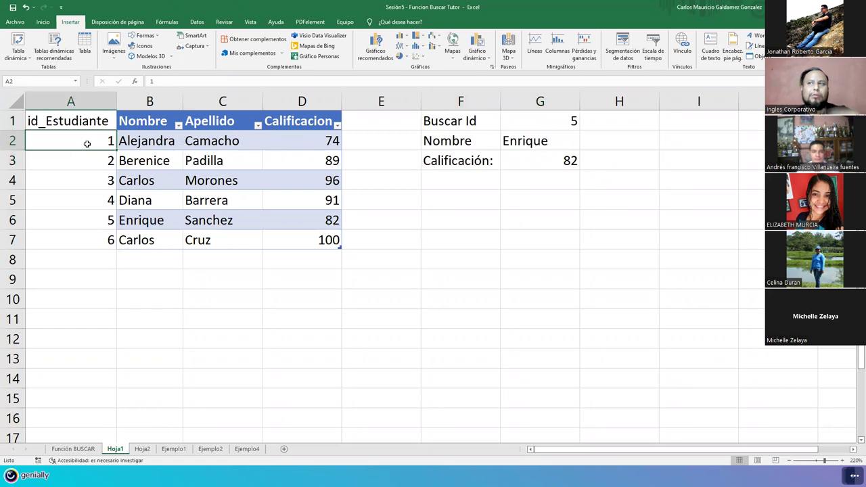
Step: Rename the A1 header to DUI and enter 12345678 as the first DUI
{"action": "left_click", "coordinate": [77, 114]}
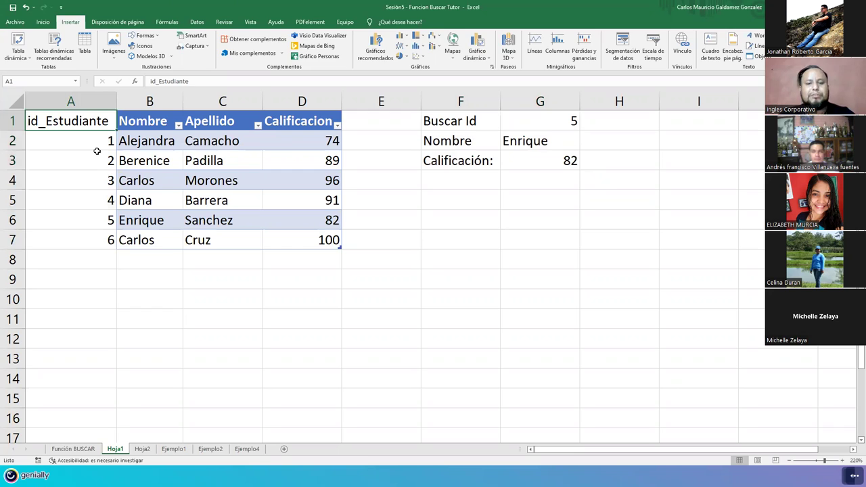
{"action": "type", "text": "DUI"}
{"action": "key", "text": "Return"}
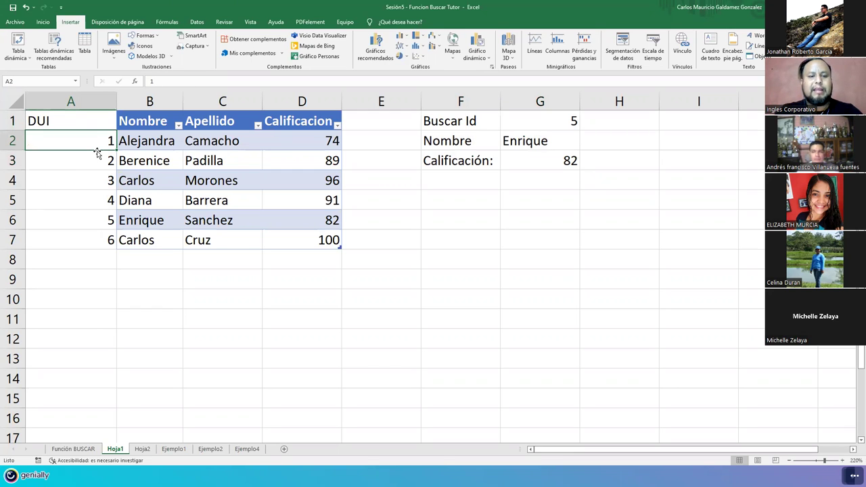
{"action": "type", "text": "12345"}
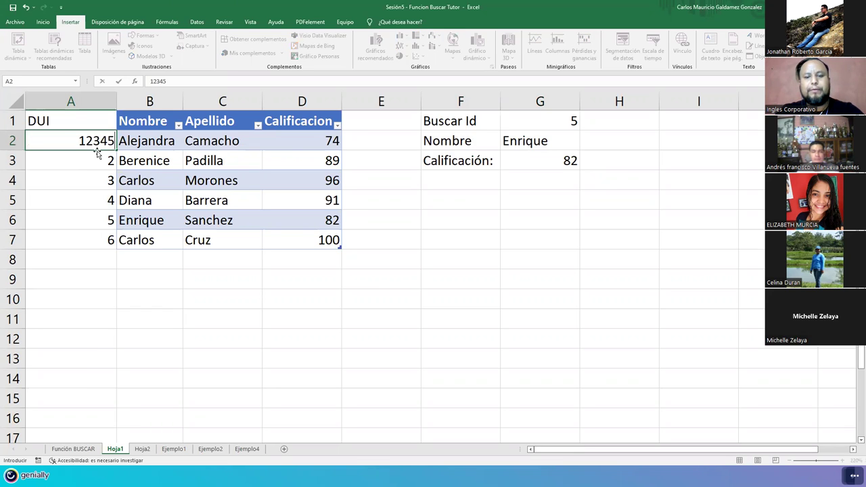
{"action": "type", "text": "678"}
{"action": "key", "text": "Return"}
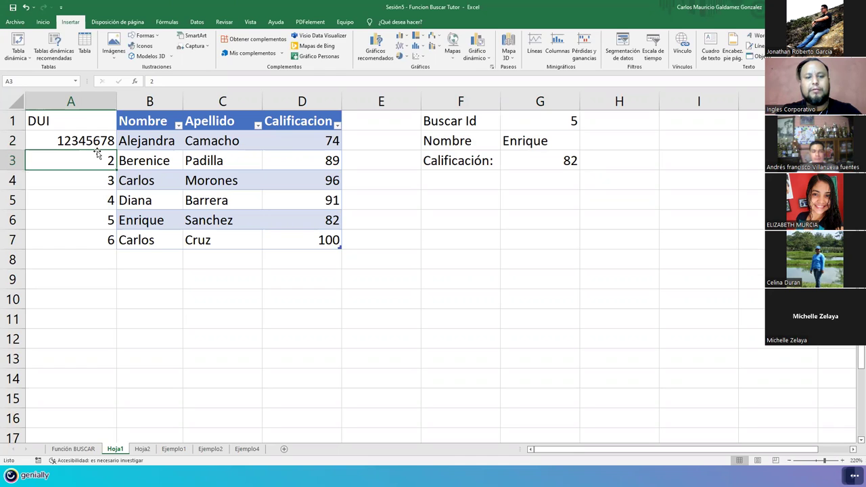
Step: Enter draft DUIs 21345678, 312345678, 412345678 and 512345678 down column A
{"action": "type", "text": "2134567"}
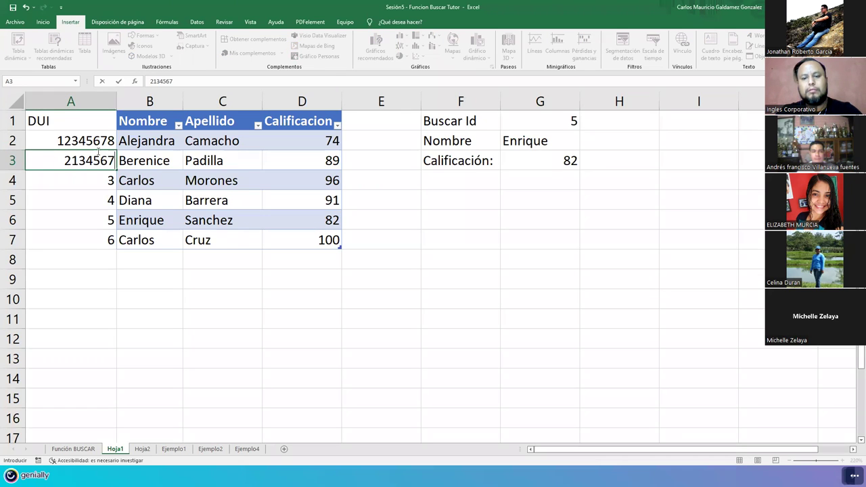
{"action": "type", "text": "8"}
{"action": "key", "text": "Return"}
{"action": "type", "text": "312345678"}
{"action": "key", "text": "Return"}
{"action": "type", "text": "41234567"}
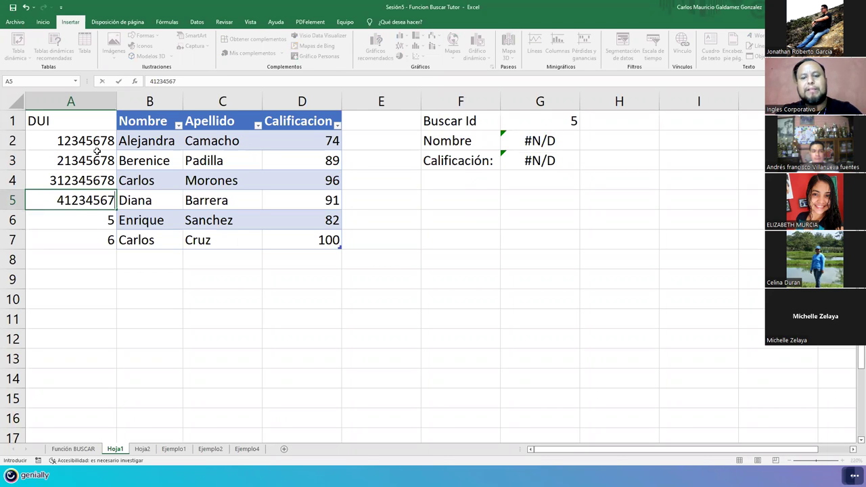
{"action": "type", "text": "8"}
{"action": "key", "text": "Return"}
{"action": "type", "text": "51234567"}
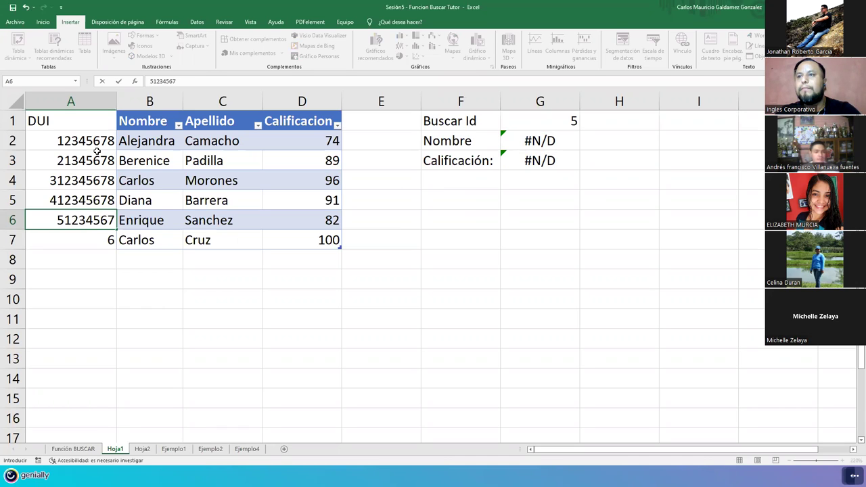
{"action": "key", "text": "BackSpace"}
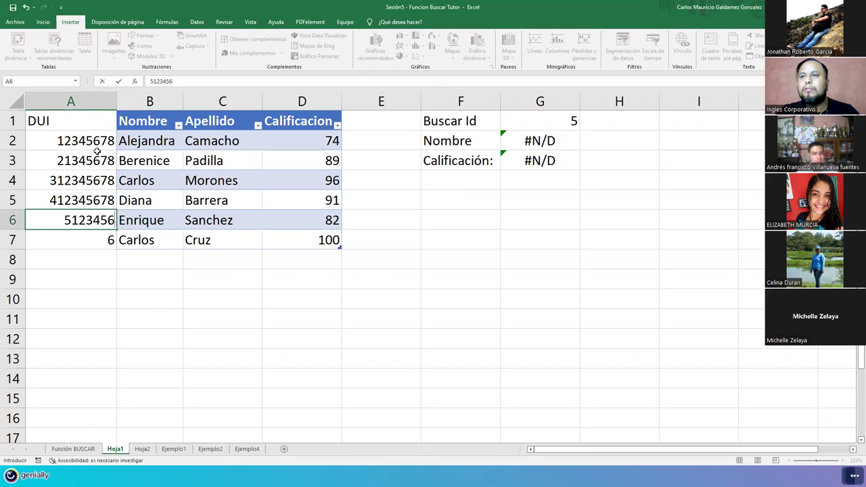
{"action": "type", "text": "78"}
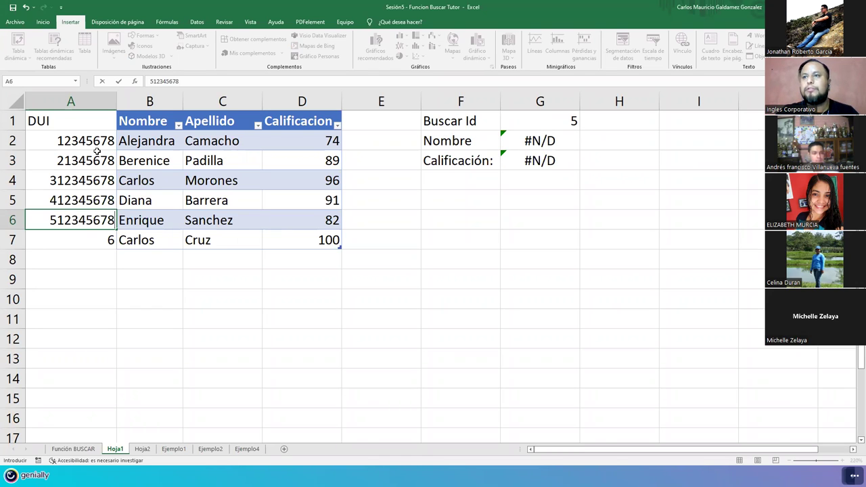
{"action": "key", "text": "Return"}
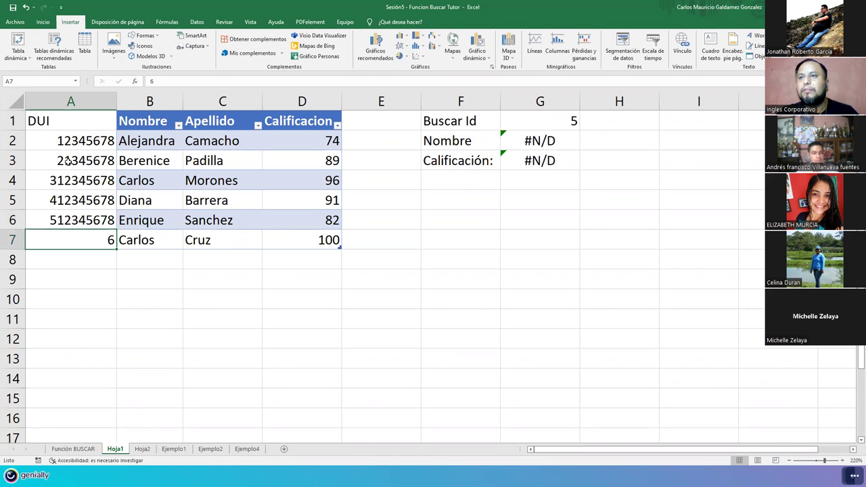
Step: Retype A3:A7 as 21345678, 31245678, 41235678, 51234678 and 61234578
{"action": "left_click", "coordinate": [60, 165]}
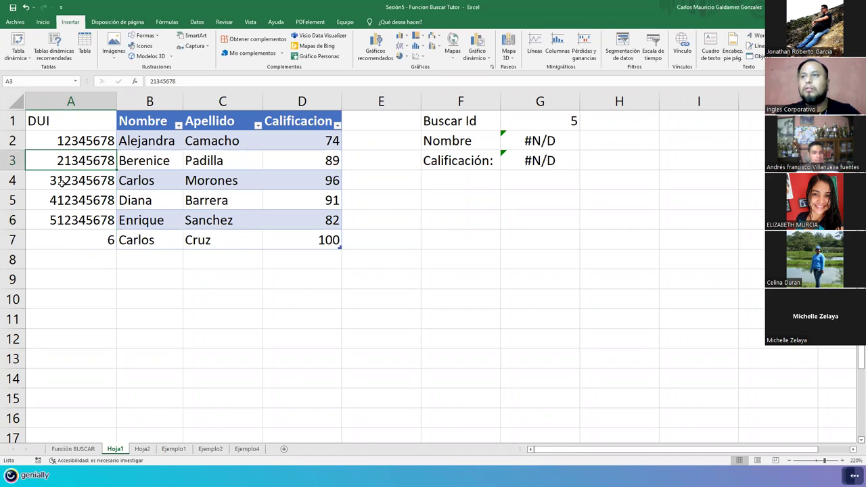
{"action": "type", "text": "21"}
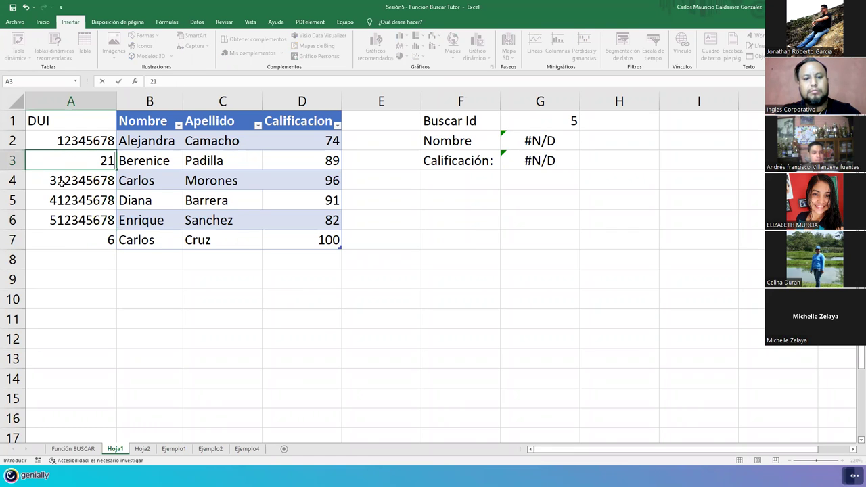
{"action": "type", "text": "345678"}
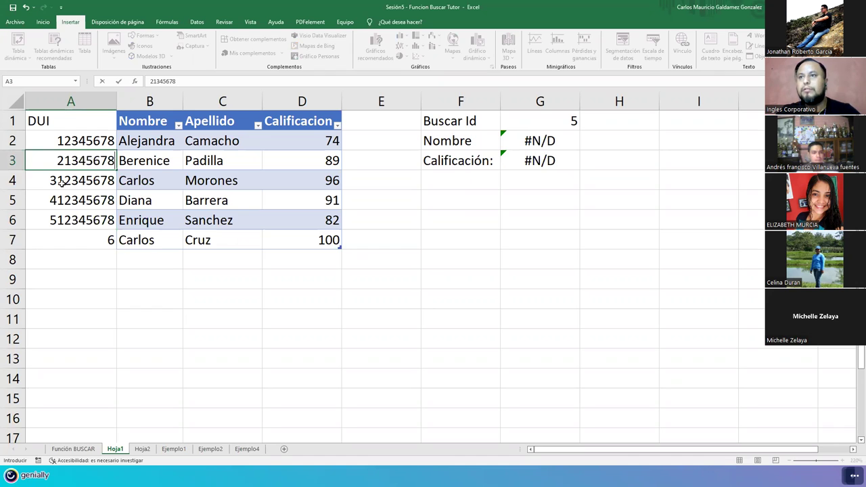
{"action": "key", "text": "Return"}
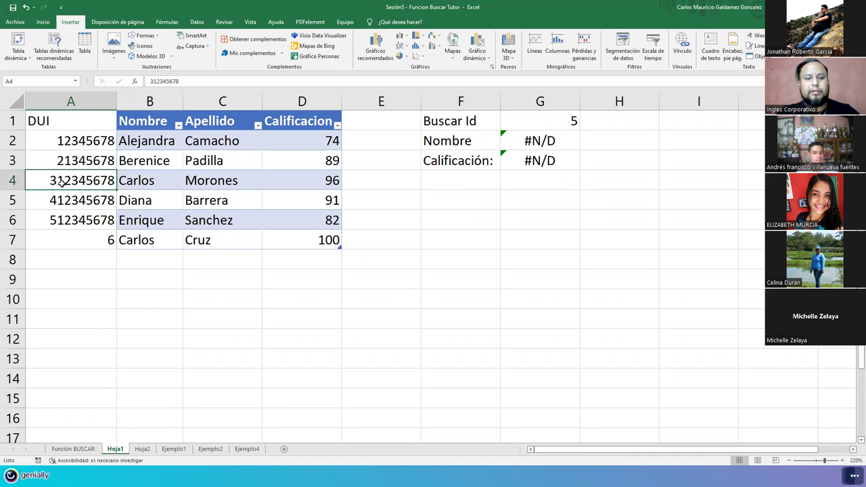
{"action": "type", "text": "31245678"}
{"action": "key", "text": "Return"}
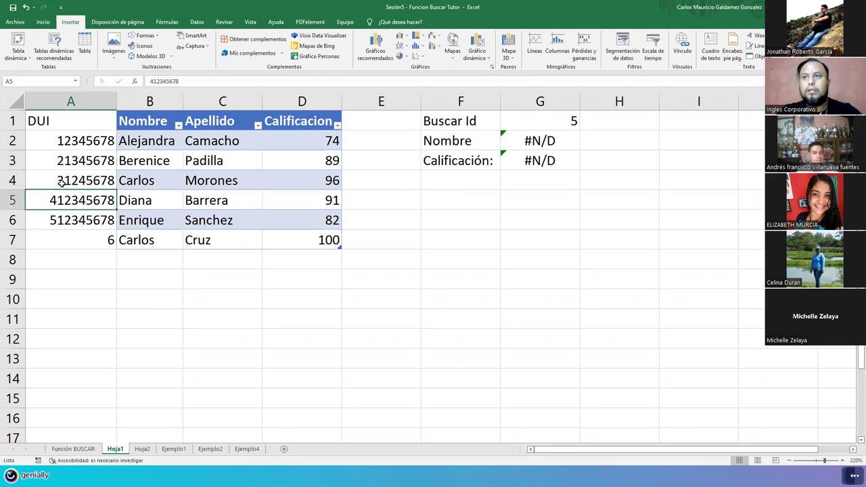
{"action": "type", "text": "41235678"}
{"action": "key", "text": "Return"}
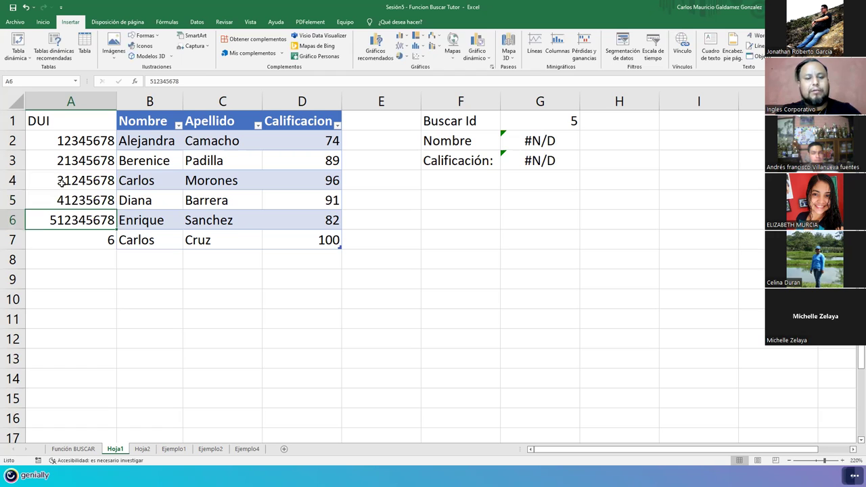
{"action": "type", "text": "5123"}
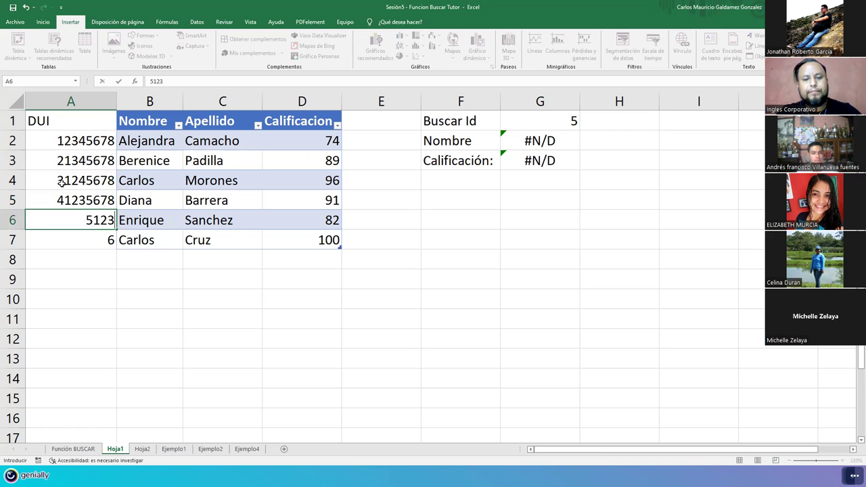
{"action": "type", "text": "4678"}
{"action": "key", "text": "Return"}
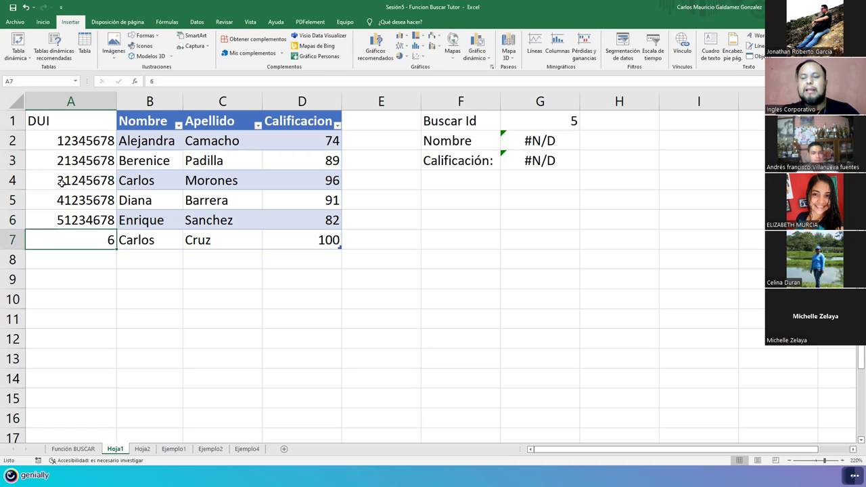
{"action": "type", "text": "6"}
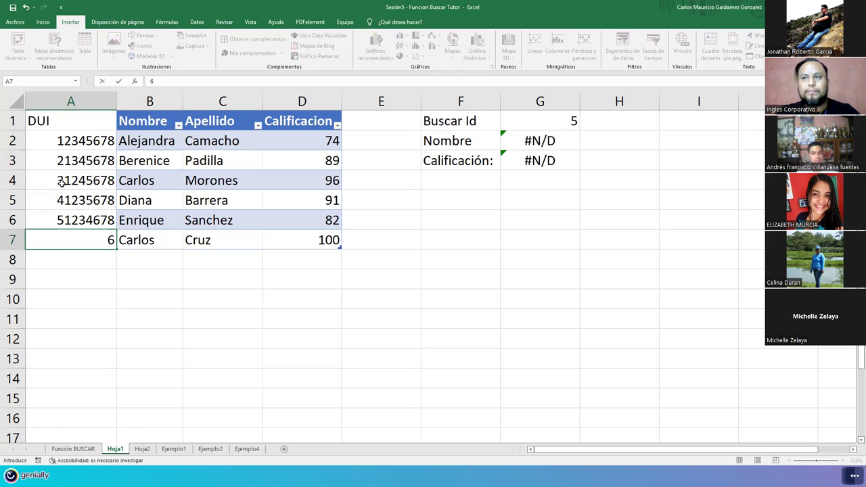
{"action": "type", "text": "1234578"}
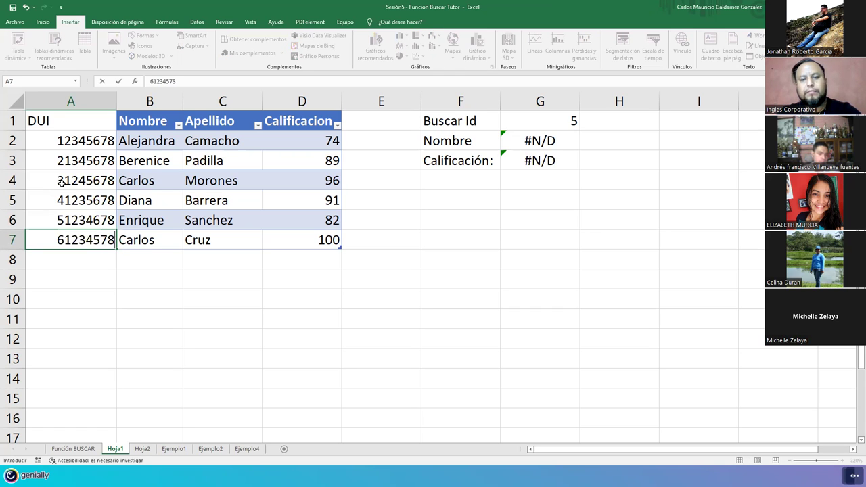
{"action": "key", "text": "Return"}
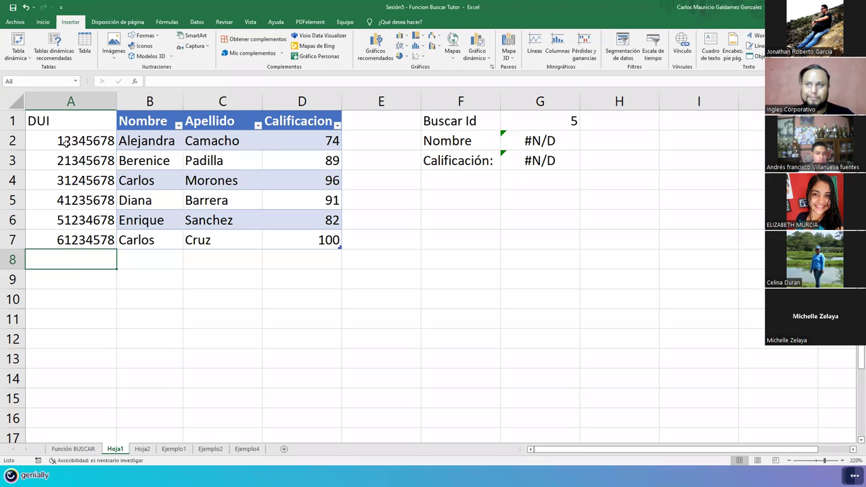
Step: Enter DUI 12345678 in G1, then DUI 51234678, which returns Enrique and 82
{"action": "left_click", "coordinate": [544, 119]}
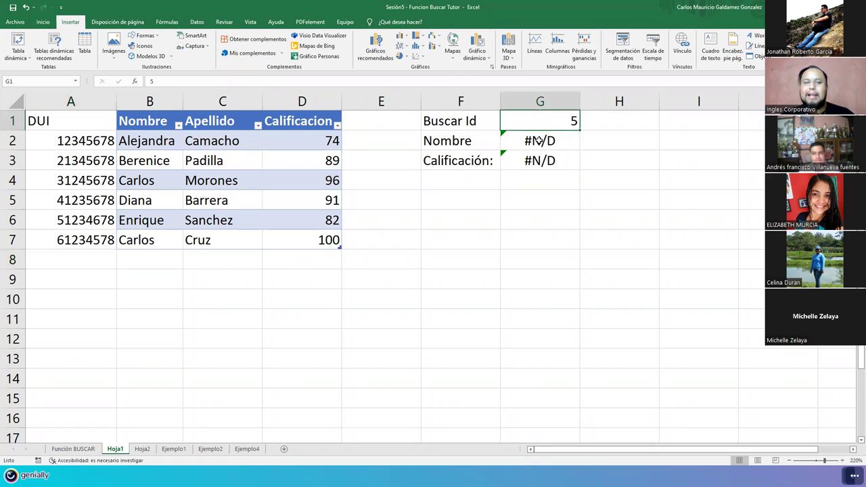
{"action": "type", "text": "1234567"}
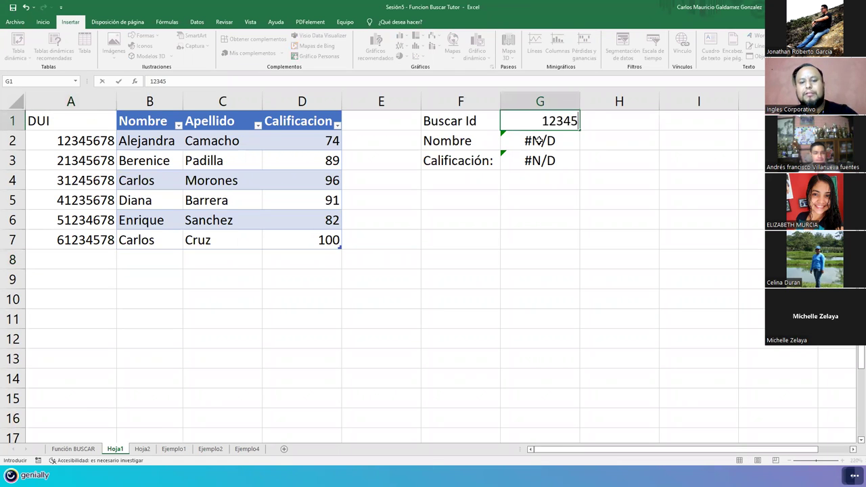
{"action": "type", "text": "8"}
{"action": "key", "text": "Return"}
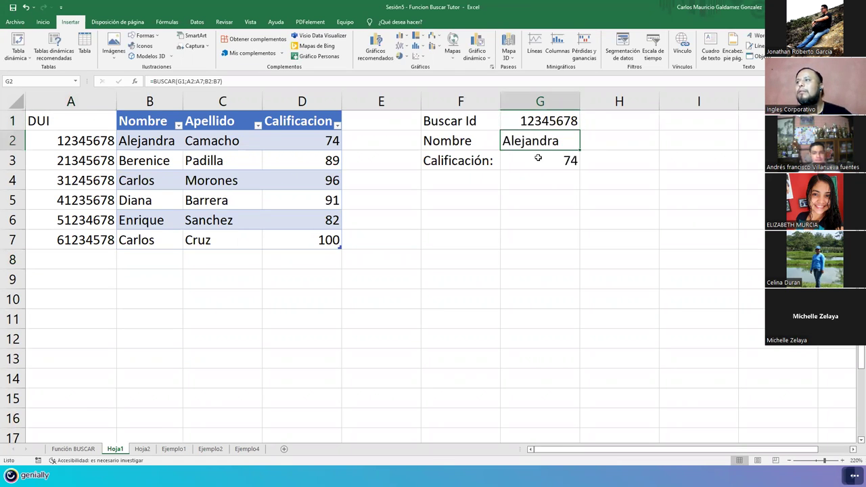
{"action": "left_click", "coordinate": [567, 118]}
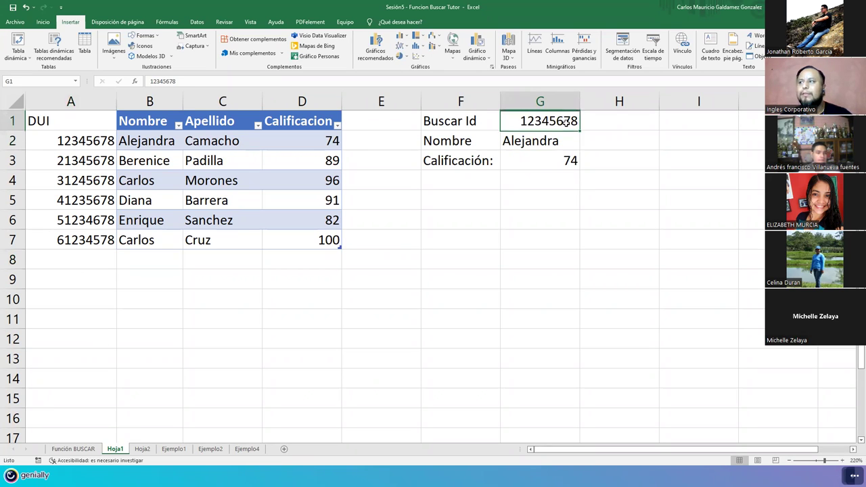
{"action": "type", "text": "512"}
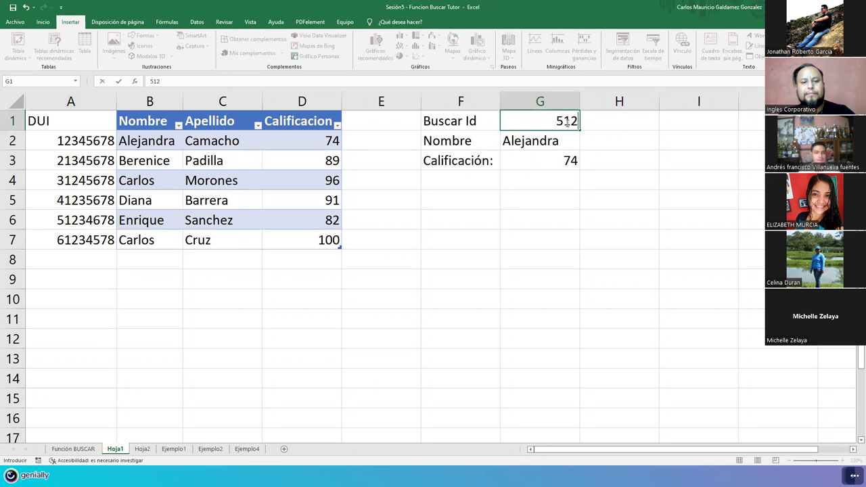
{"action": "type", "text": "3467"}
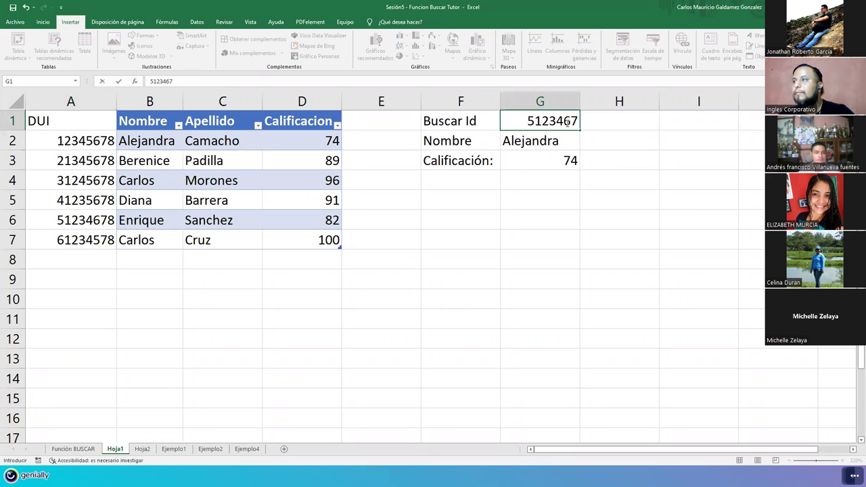
{"action": "type", "text": "8"}
{"action": "key", "text": "Return"}
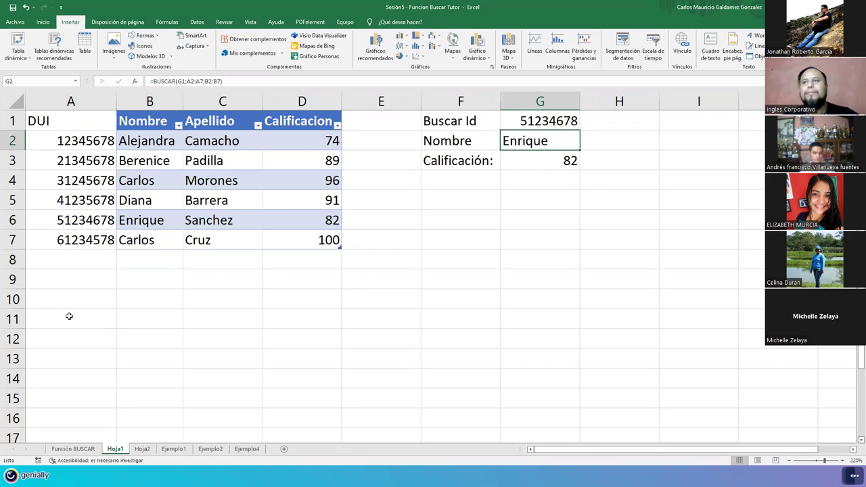
Step: Select the DUI column, lookup cells G1:G3 and the whole table A1:D7 for review
{"action": "left_click_drag", "start_coordinate": [58, 140], "coordinate": [58, 239]}
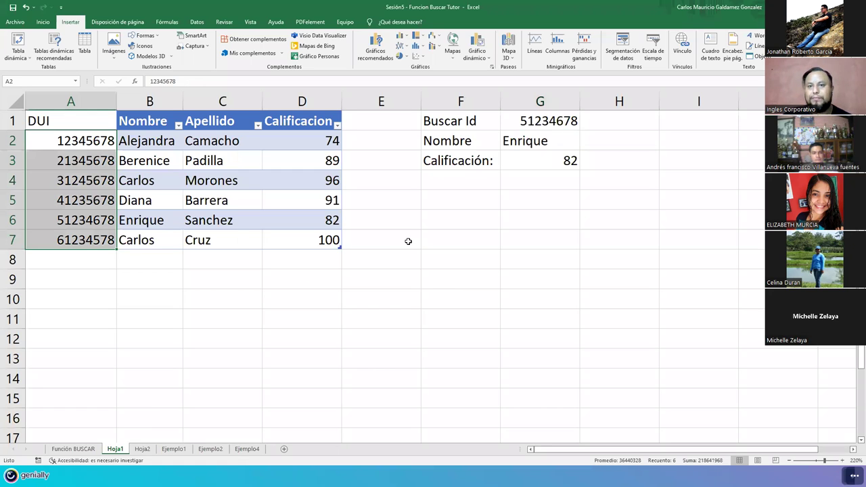
{"action": "left_click", "coordinate": [536, 156]}
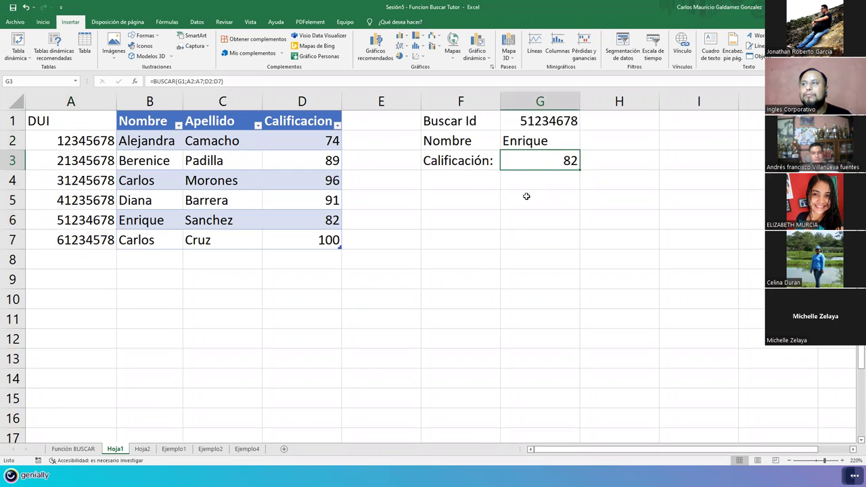
{"action": "left_click", "coordinate": [532, 123]}
{"action": "left_click_drag", "start_coordinate": [532, 136], "coordinate": [529, 166]}
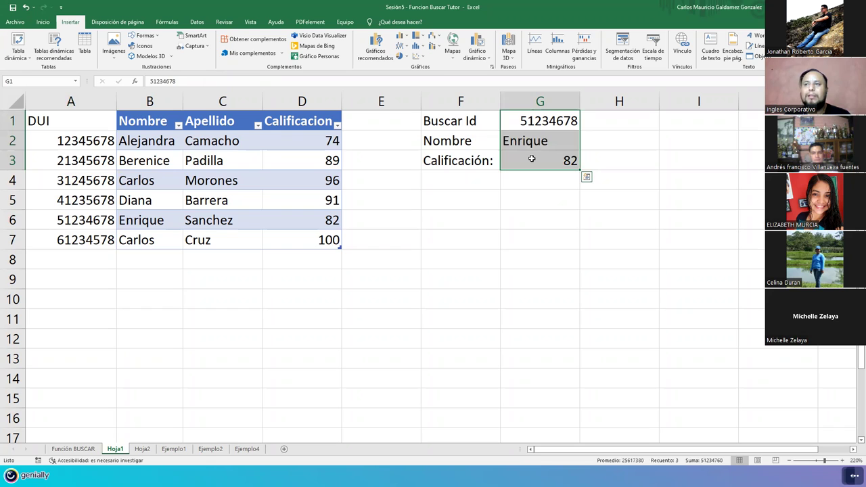
{"action": "left_click", "coordinate": [78, 115]}
{"action": "left_click_drag", "start_coordinate": [80, 250], "coordinate": [80, 237]}
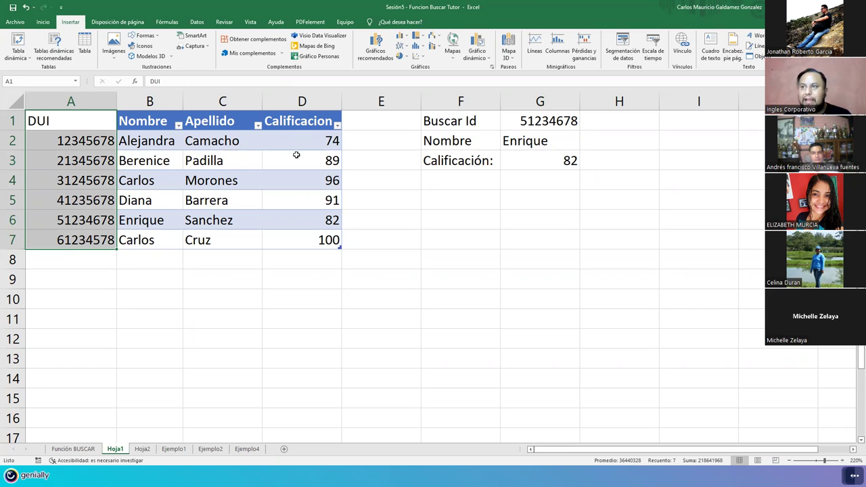
{"action": "left_click", "coordinate": [204, 177]}
{"action": "left_click_drag", "start_coordinate": [86, 126], "coordinate": [288, 237]}
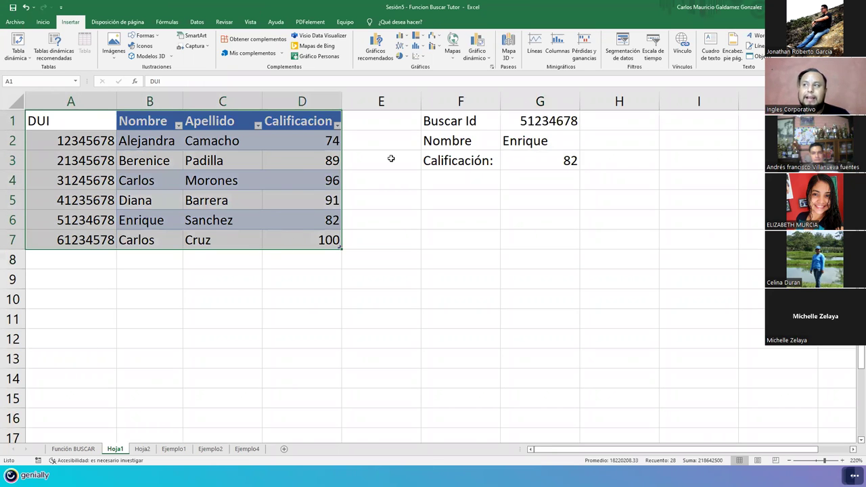
Step: Type DUI over the Buscar Id label in F1
{"action": "left_click", "coordinate": [446, 120]}
{"action": "type", "text": "DUI"}
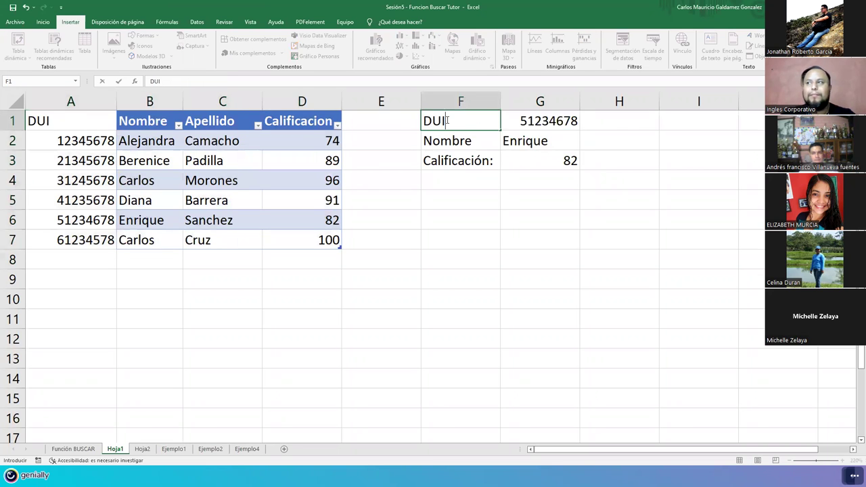
{"action": "key", "text": "Return"}
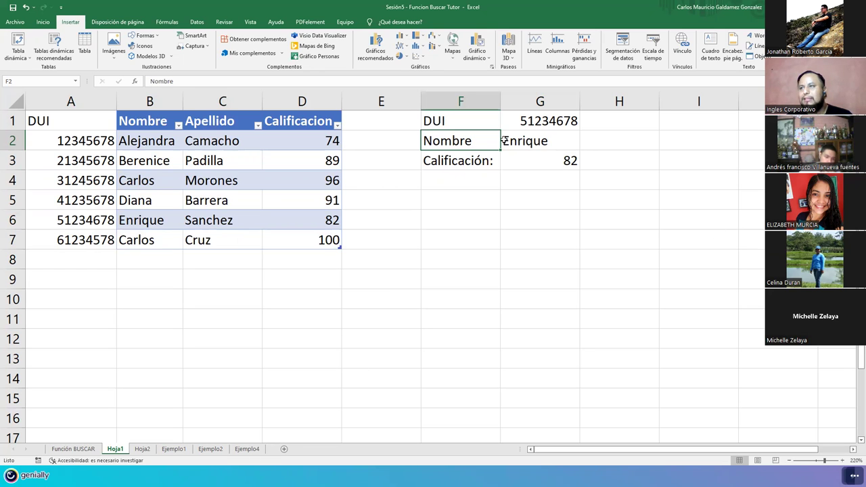
{"action": "left_click", "coordinate": [142, 451]}
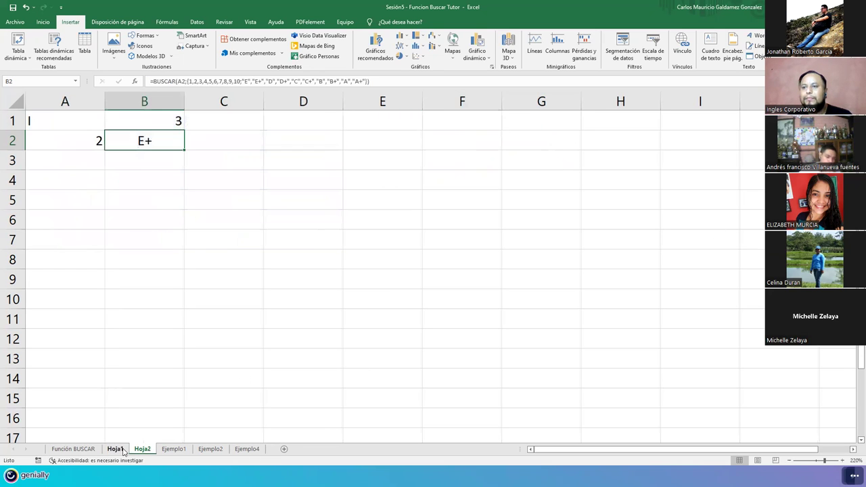
{"action": "left_click", "coordinate": [119, 449]}
{"action": "left_click", "coordinate": [445, 216]}
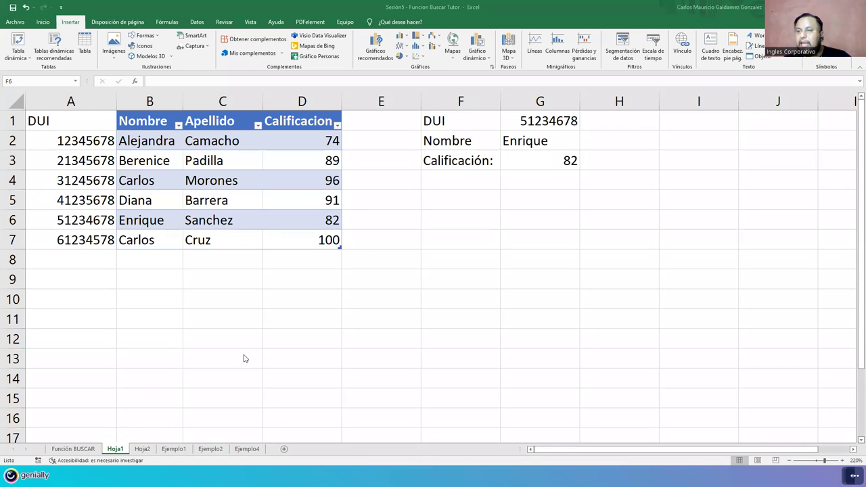
Step: Return to the Genially presentation and move forward two slides to Explicación
{"action": "key", "text": "alt+Tab"}
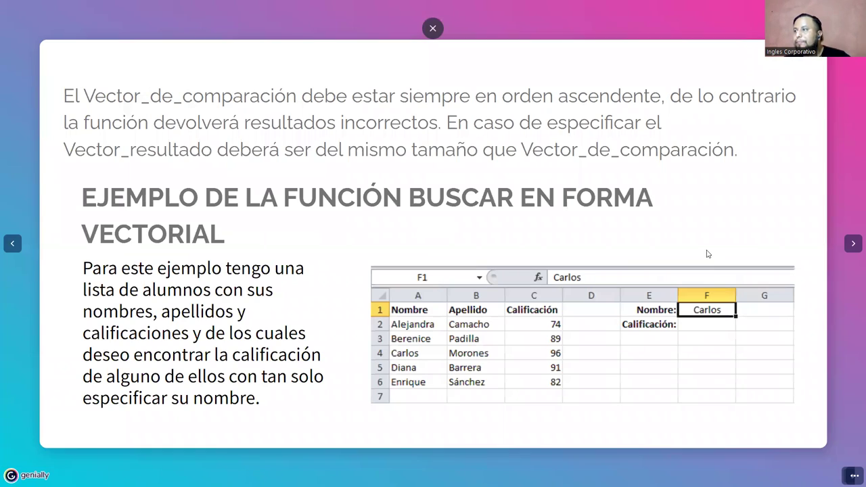
{"action": "left_click", "coordinate": [849, 252]}
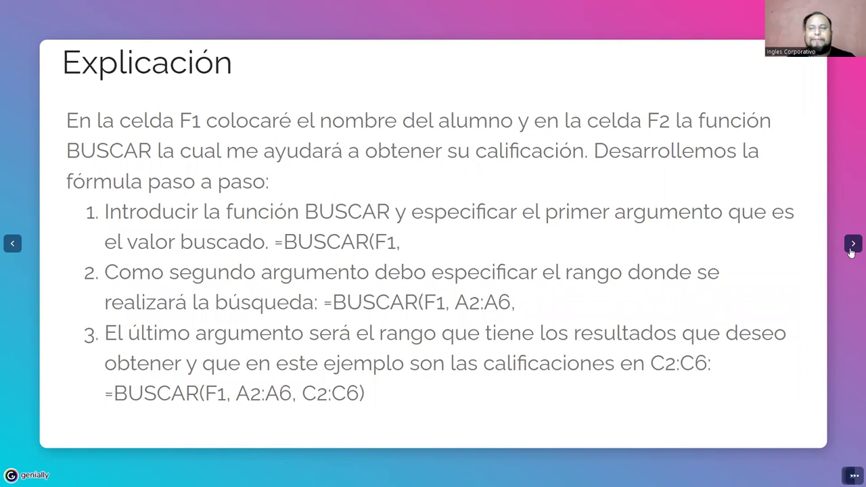
{"action": "left_click", "coordinate": [851, 250]}
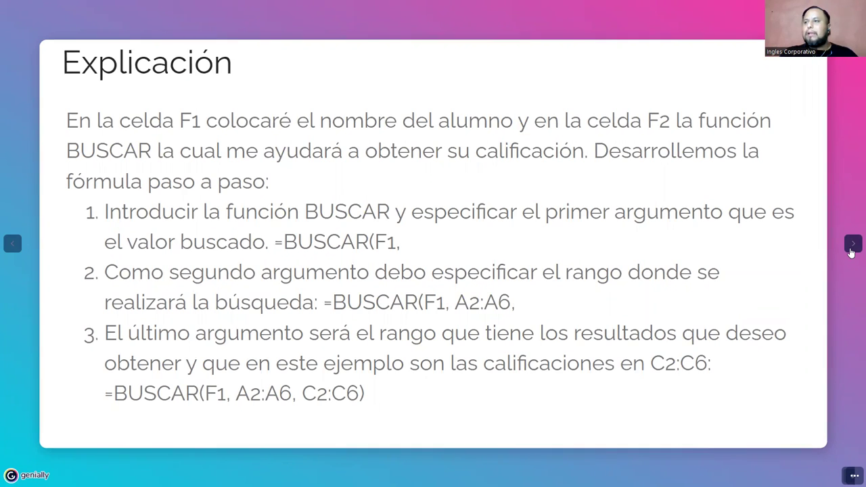
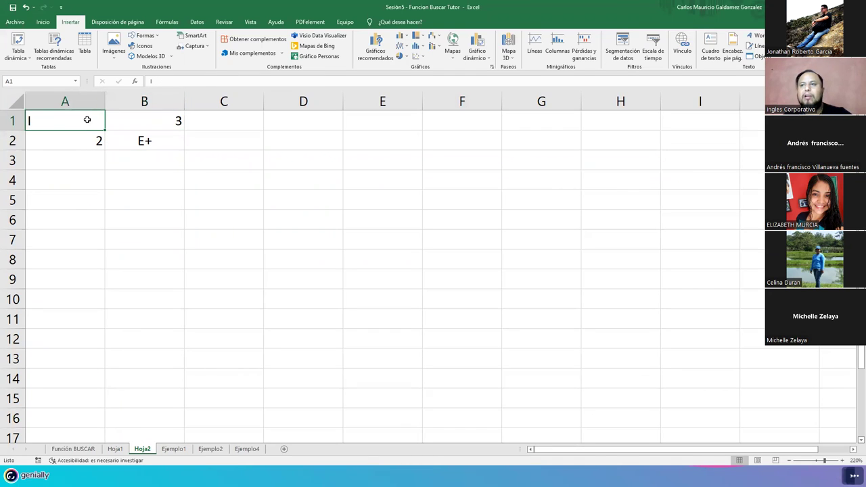
Step: Centre the letter I in A1 and review B1's BUSCAR vowel-lookup formula without changing it
{"action": "left_click", "coordinate": [43, 23]}
{"action": "left_click", "coordinate": [199, 53]}
{"action": "left_click", "coordinate": [157, 117]}
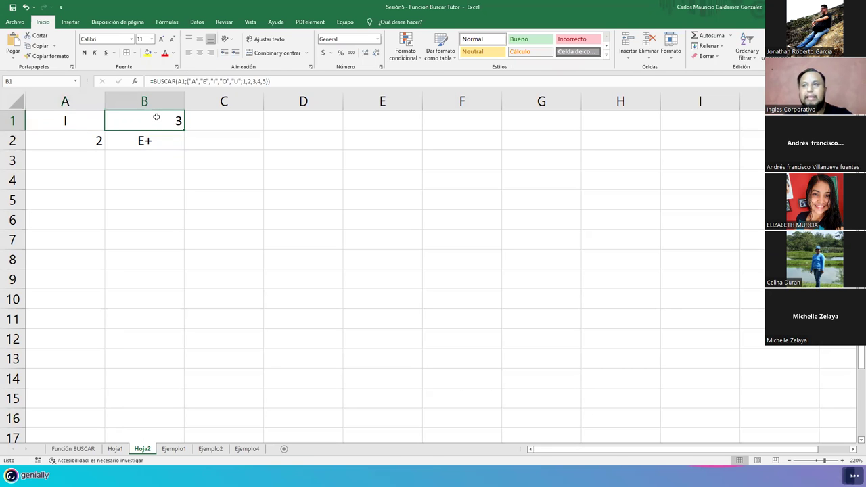
{"action": "double_click", "coordinate": [157, 117]}
{"action": "key", "text": "Escape"}
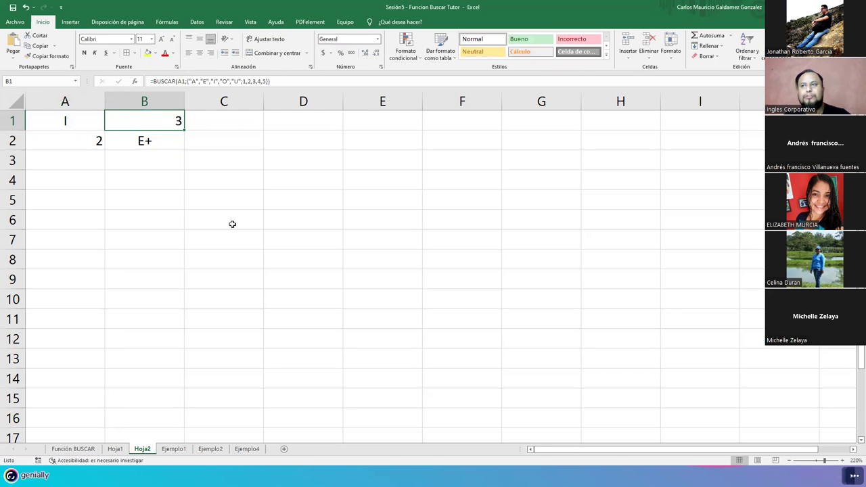
{"action": "scroll", "coordinate": [231, 223], "scroll_direction": "up", "scroll_amount": 7}
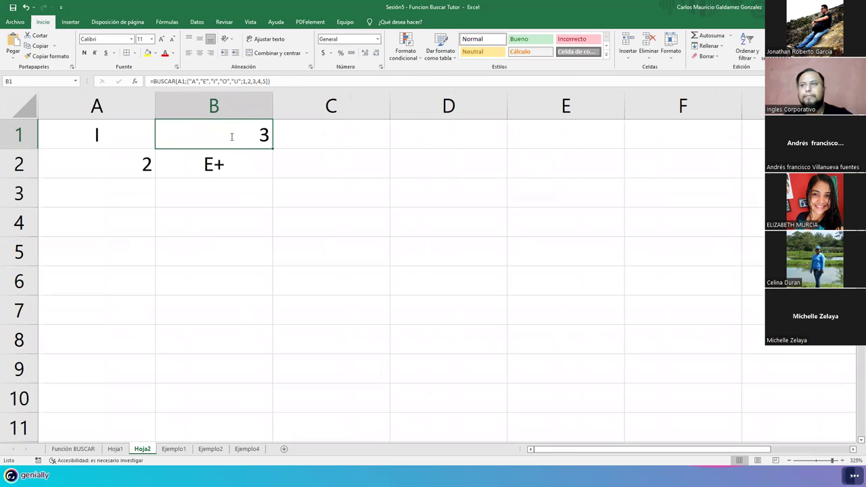
{"action": "double_click", "coordinate": [231, 136]}
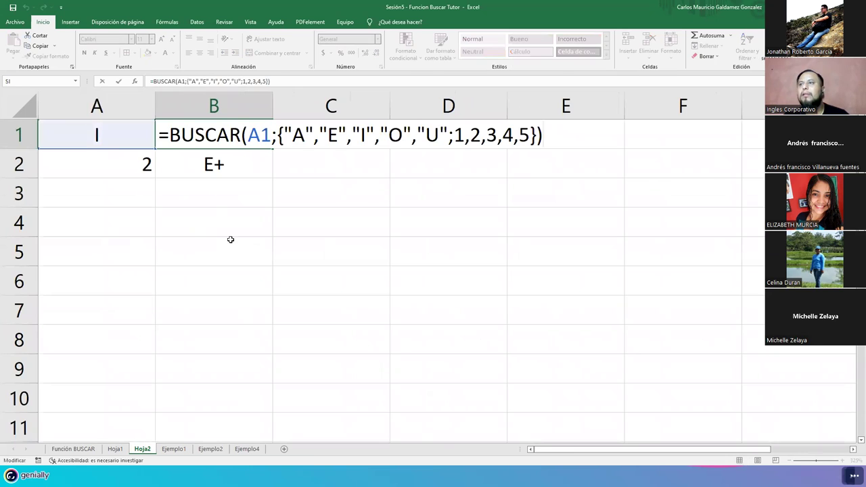
{"action": "key", "text": "Escape"}
Step: Clear A1 so B1 shows #N/D, then open B1's formula to explain the error
{"action": "left_click", "coordinate": [77, 140]}
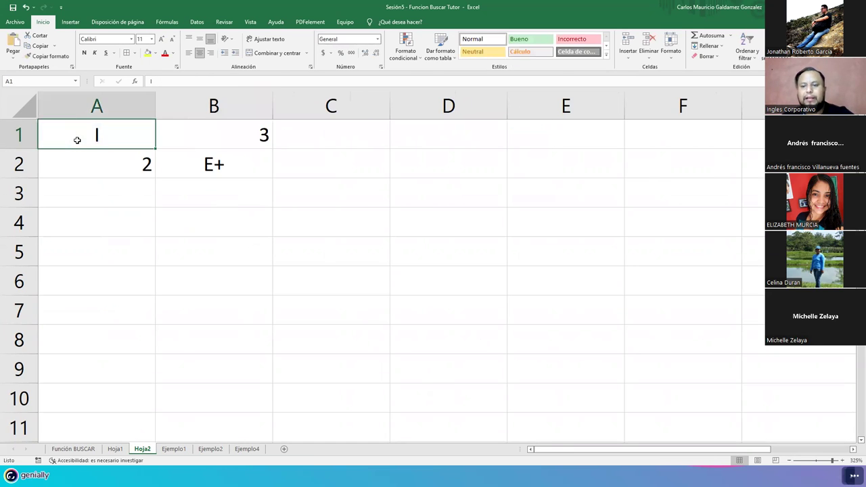
{"action": "key", "text": "Delete"}
{"action": "left_click", "coordinate": [195, 135]}
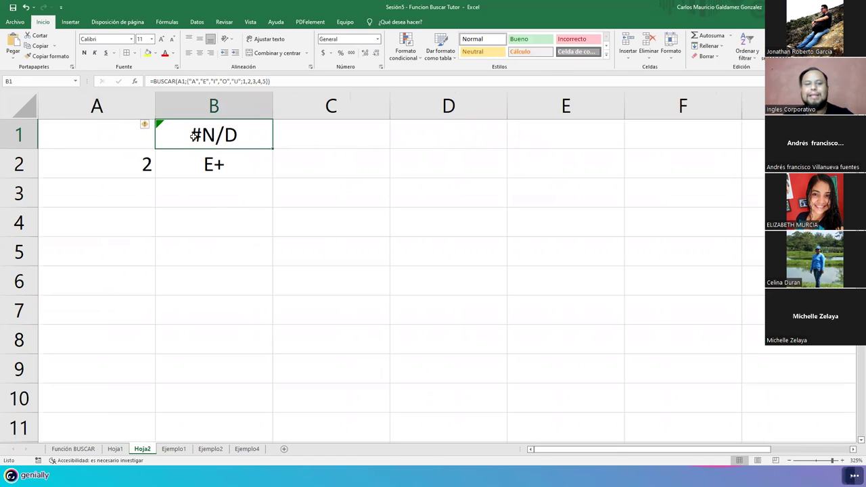
{"action": "double_click", "coordinate": [194, 135]}
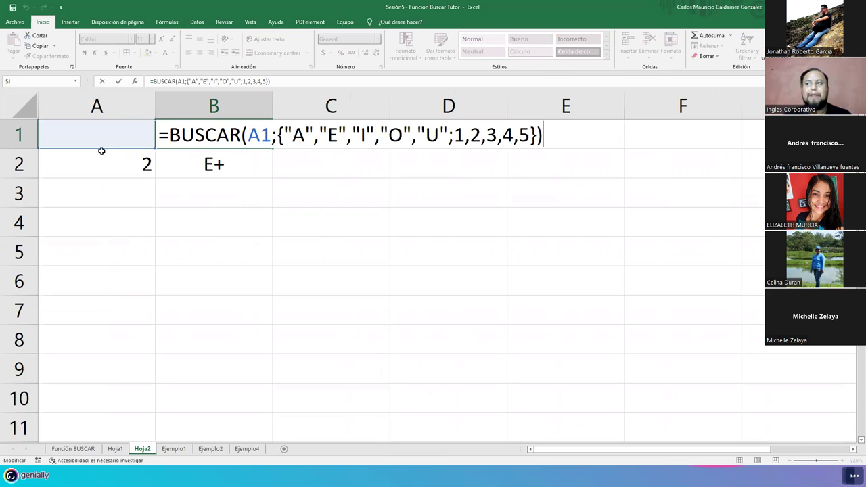
Step: Highlight the A1 reference, then each vowel with its paired number: A-1, E-2, I-3, O-4, U-5
{"action": "left_click_drag", "start_coordinate": [247, 135], "coordinate": [272, 135]}
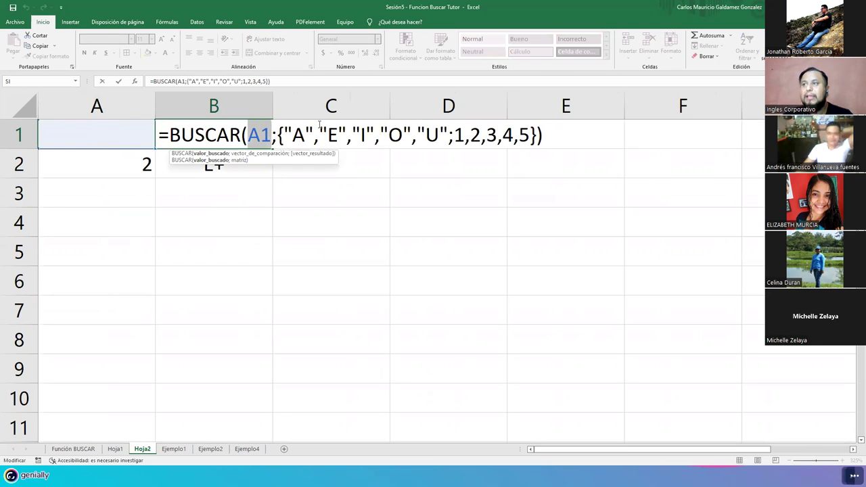
{"action": "double_click", "coordinate": [298, 135]}
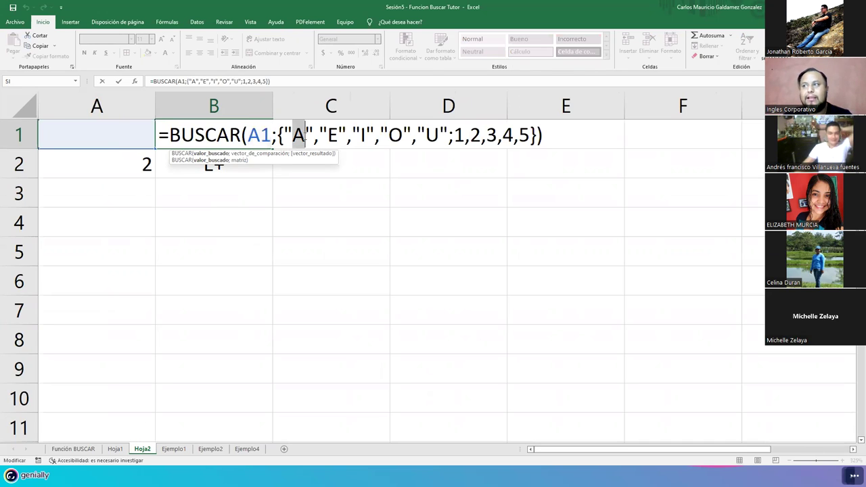
{"action": "double_click", "coordinate": [458, 135]}
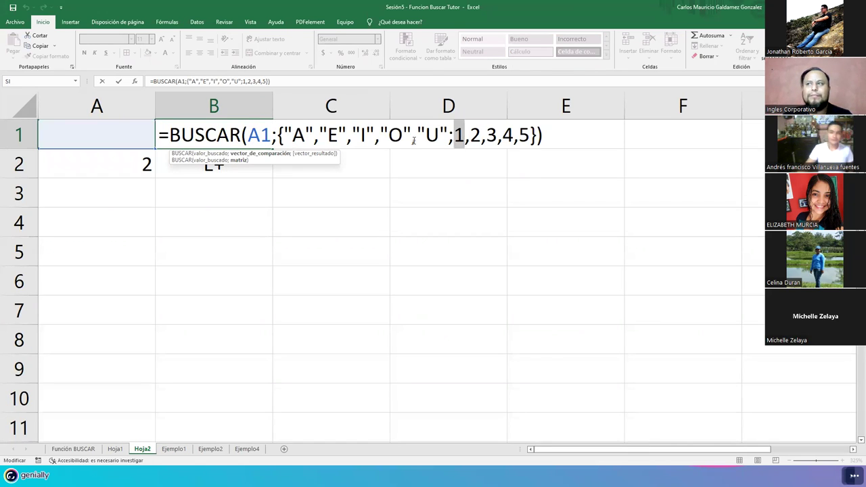
{"action": "left_click", "coordinate": [340, 138]}
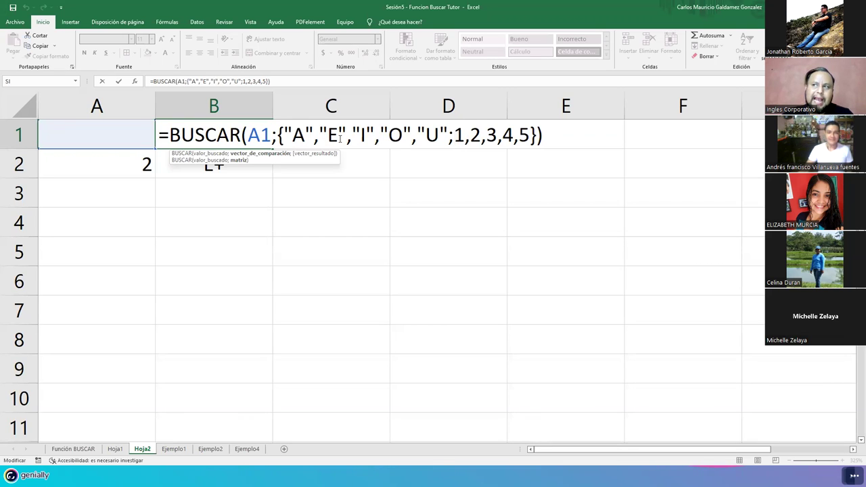
{"action": "double_click", "coordinate": [476, 135]}
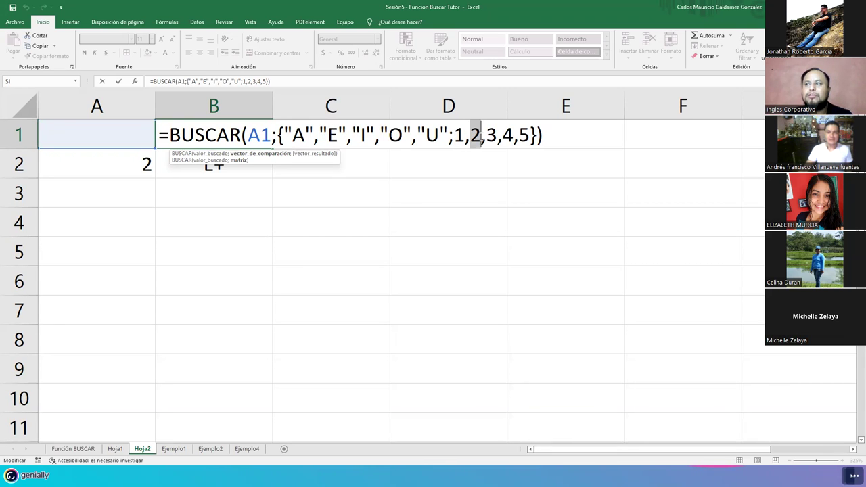
{"action": "double_click", "coordinate": [364, 136]}
{"action": "double_click", "coordinate": [493, 135]}
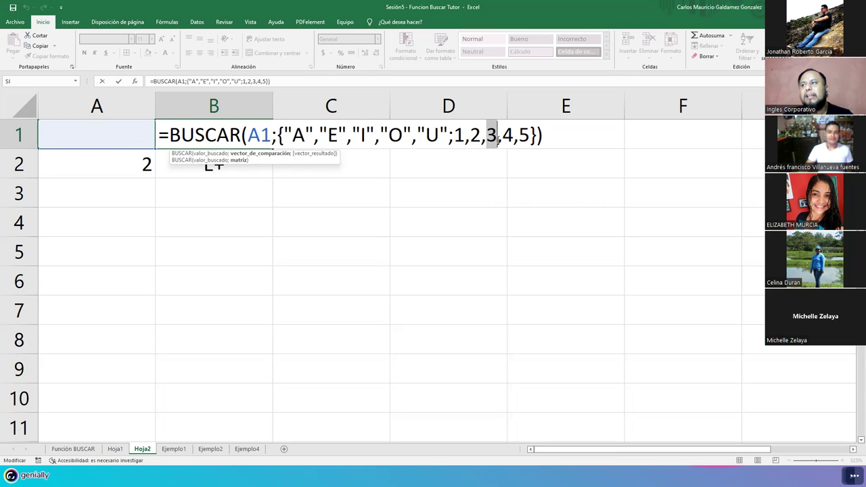
{"action": "double_click", "coordinate": [395, 135]}
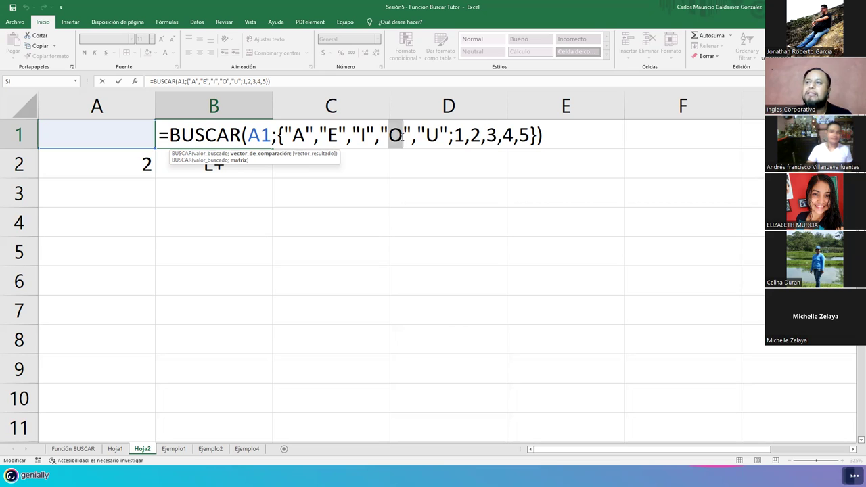
{"action": "double_click", "coordinate": [508, 135]}
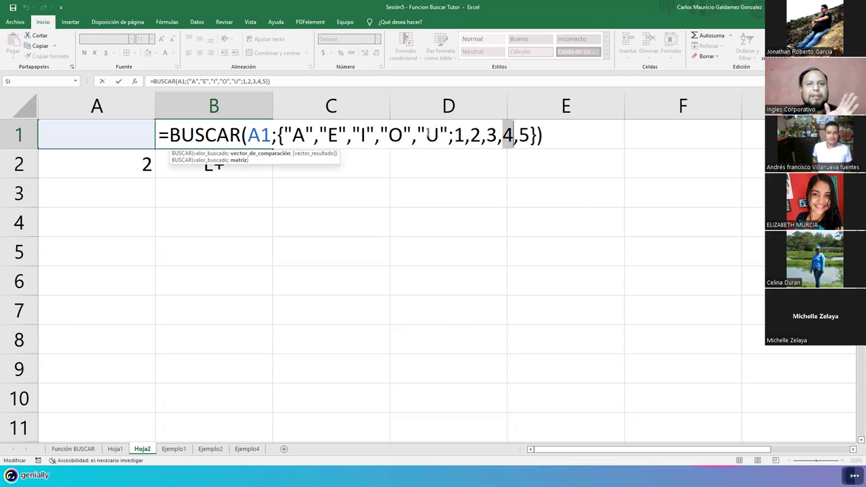
{"action": "double_click", "coordinate": [431, 135]}
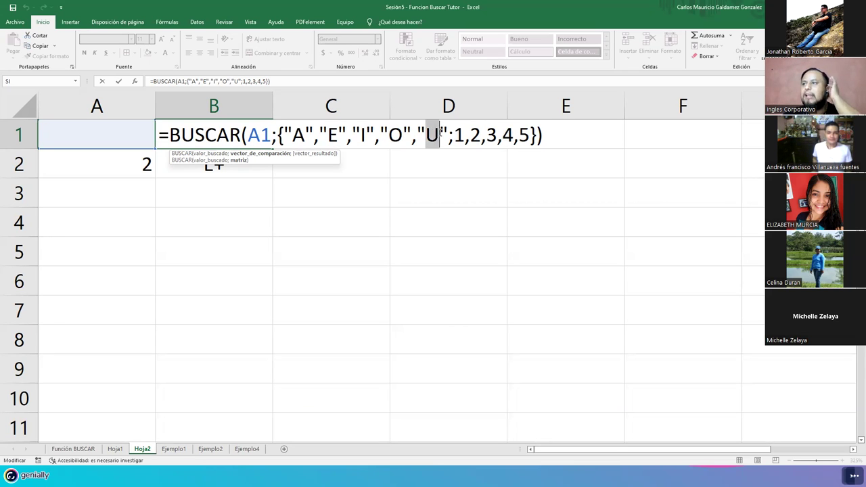
{"action": "double_click", "coordinate": [524, 135]}
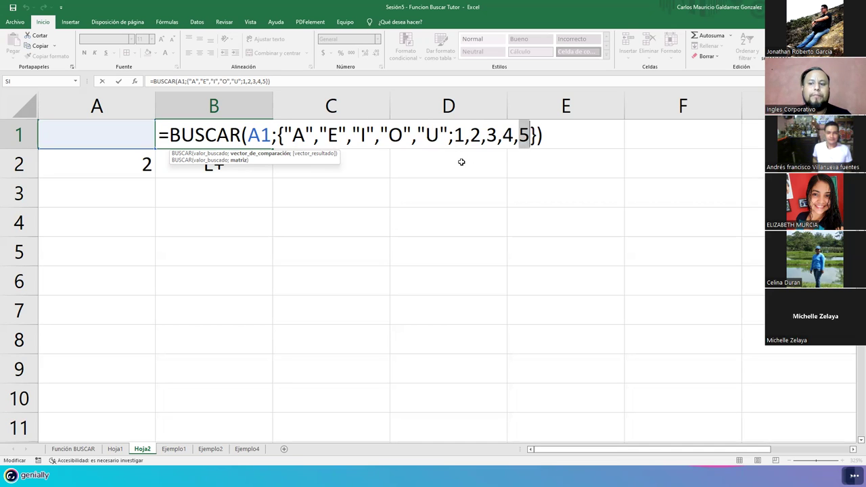
Step: Test B1's lookup by entering 1, then A, in A1
{"action": "key", "text": "Return"}
{"action": "key", "text": "Up"}
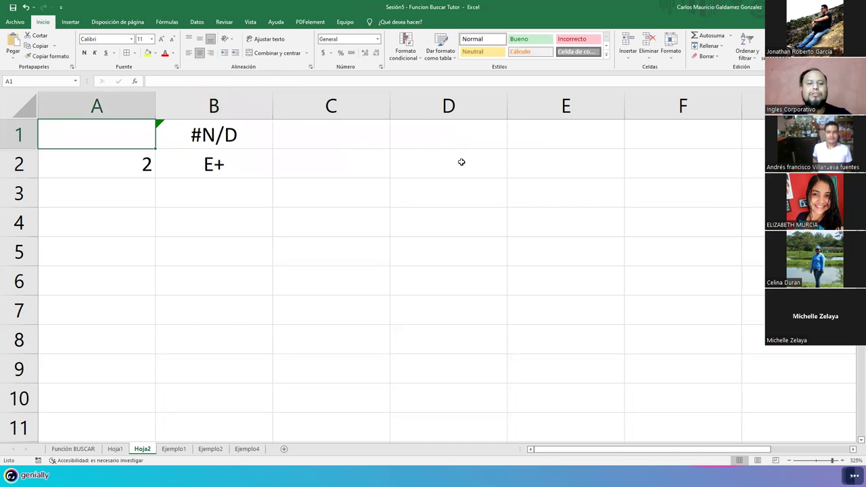
{"action": "type", "text": "1"}
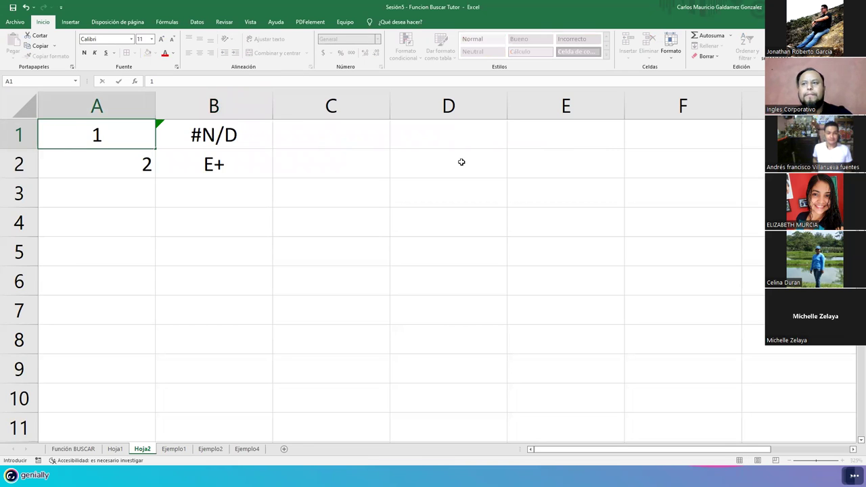
{"action": "key", "text": "Return"}
{"action": "key", "text": "Up"}
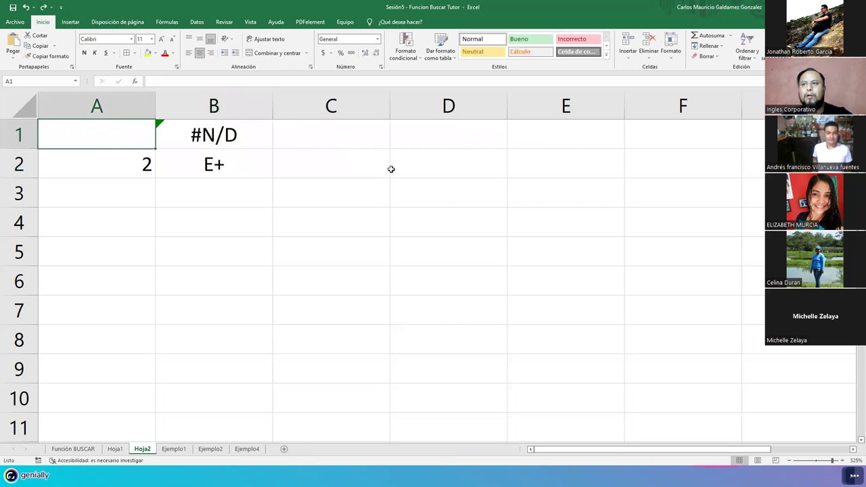
{"action": "type", "text": "A"}
{"action": "key", "text": "Return"}
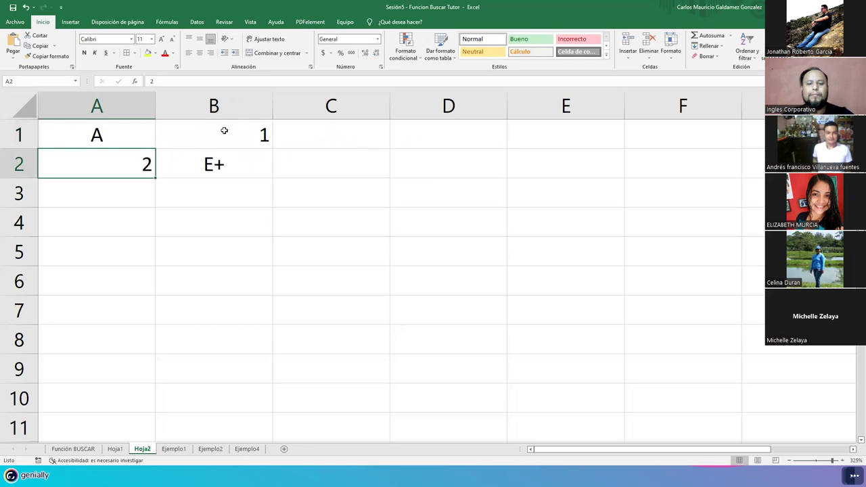
Step: Enter E, I, O and U in turn in A1, checking B1's result each time
{"action": "key", "text": "Up"}
{"action": "type", "text": "E"}
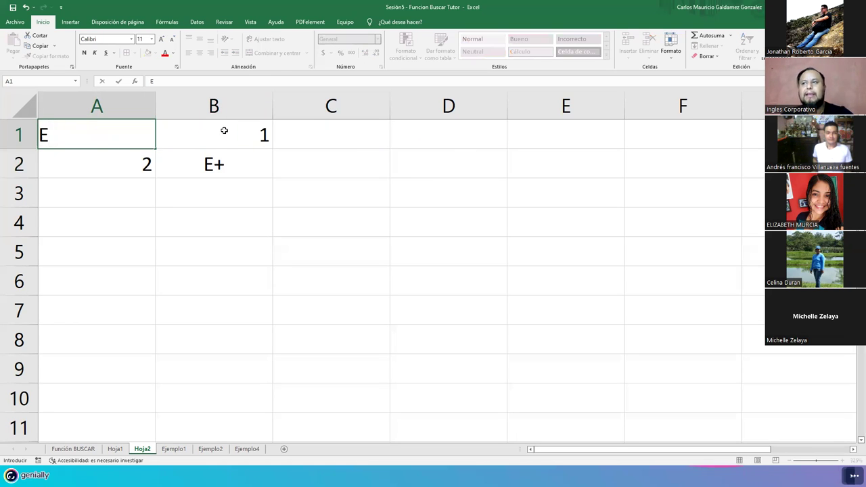
{"action": "left_click", "coordinate": [224, 130]}
{"action": "key", "text": "Left"}
{"action": "type", "text": "I"}
{"action": "left_click", "coordinate": [224, 130]}
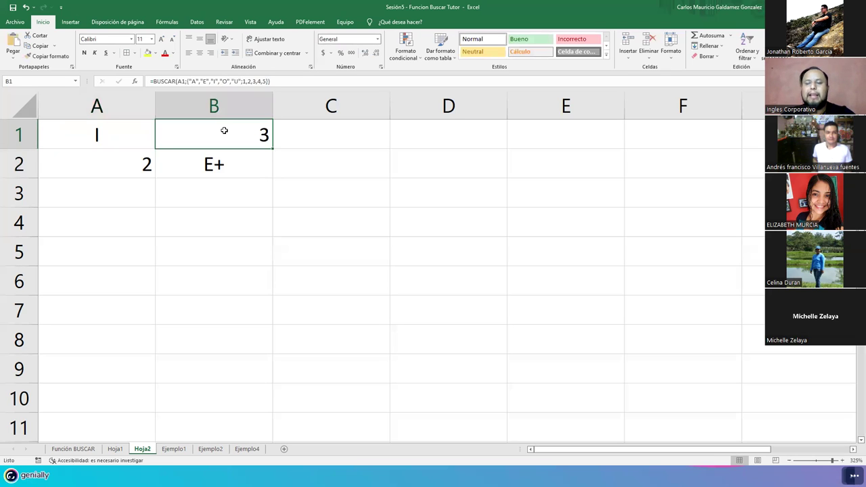
{"action": "key", "text": "Left"}
{"action": "type", "text": "O"}
{"action": "left_click", "coordinate": [224, 130]}
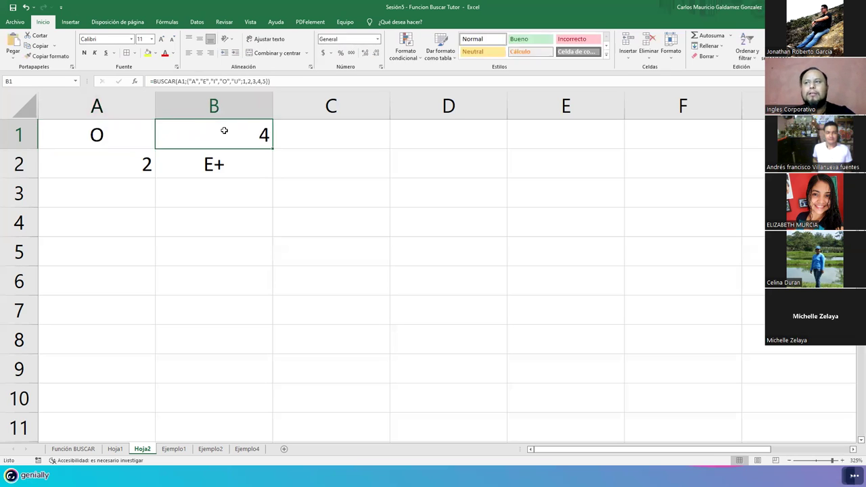
{"action": "key", "text": "Left"}
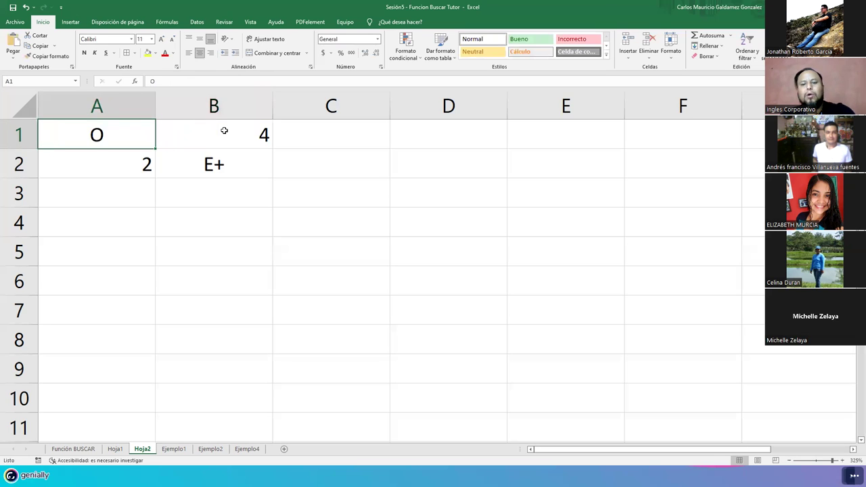
{"action": "type", "text": "U"}
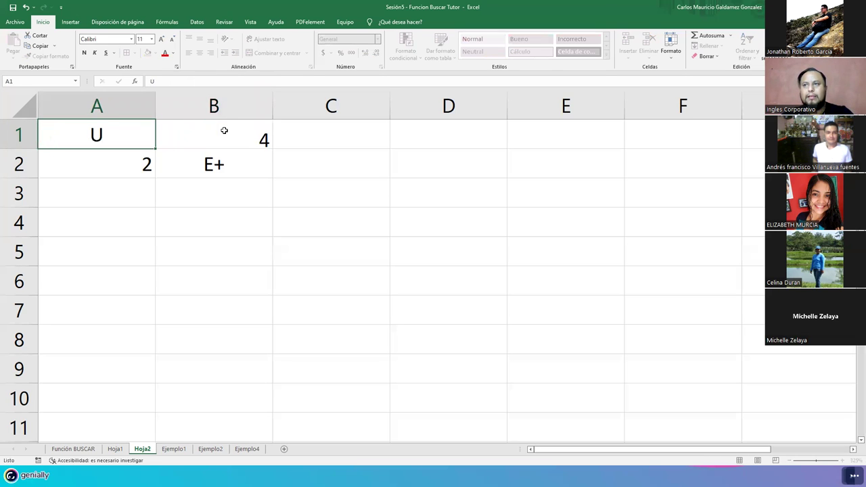
{"action": "left_click", "coordinate": [224, 130]}
Step: Enter lowercase a in A1 and edit B1's BUSCAR formula with F2
{"action": "key", "text": "Left"}
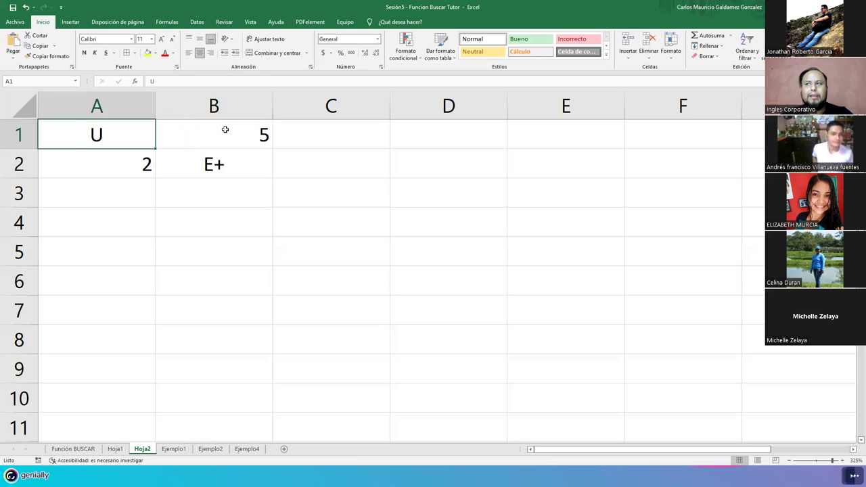
{"action": "type", "text": "a"}
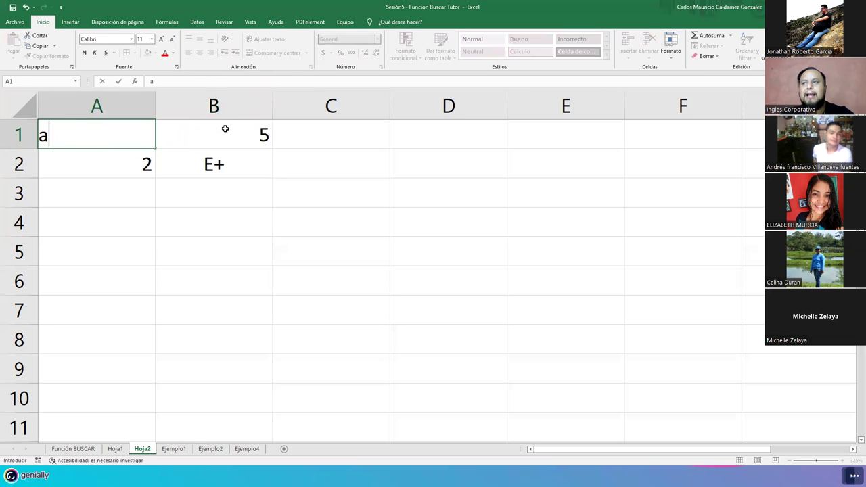
{"action": "left_click", "coordinate": [225, 128]}
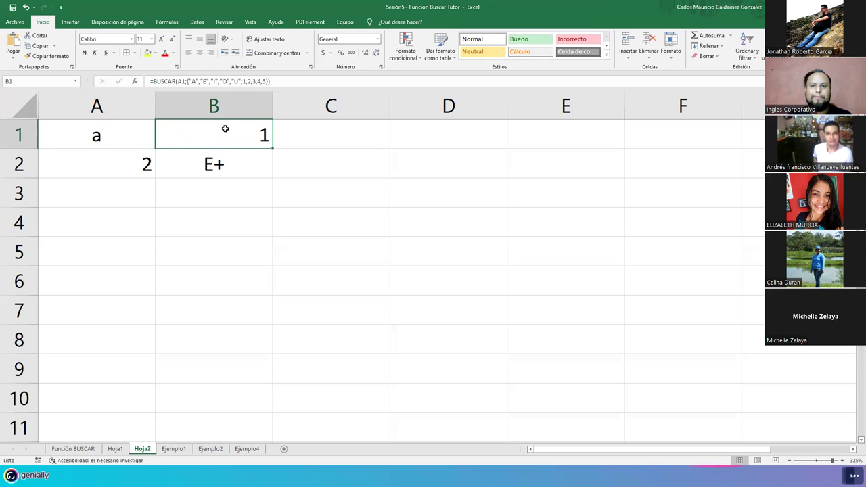
{"action": "key", "text": "F2"}
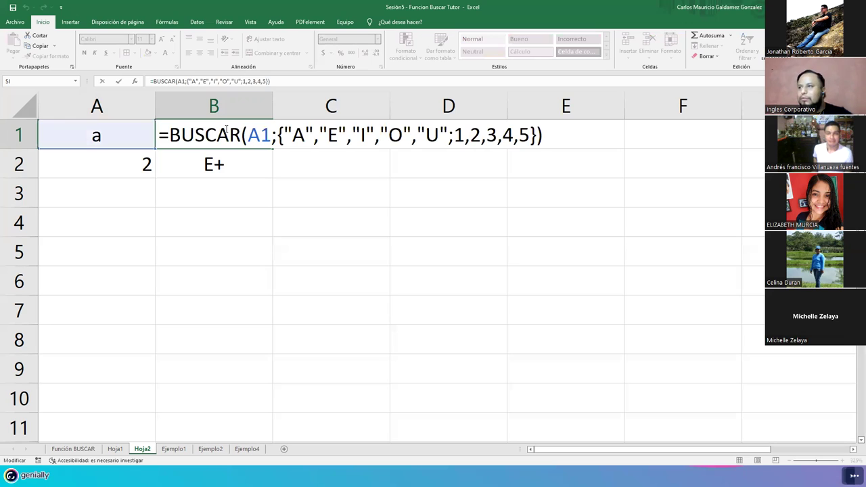
{"action": "left_click", "coordinate": [287, 132]}
{"action": "left_click_drag", "start_coordinate": [289, 132], "coordinate": [538, 133]}
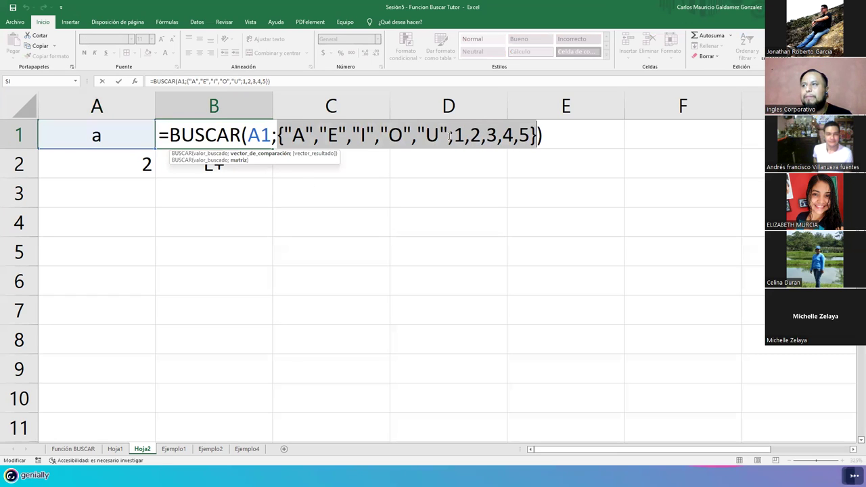
{"action": "left_click", "coordinate": [285, 131]}
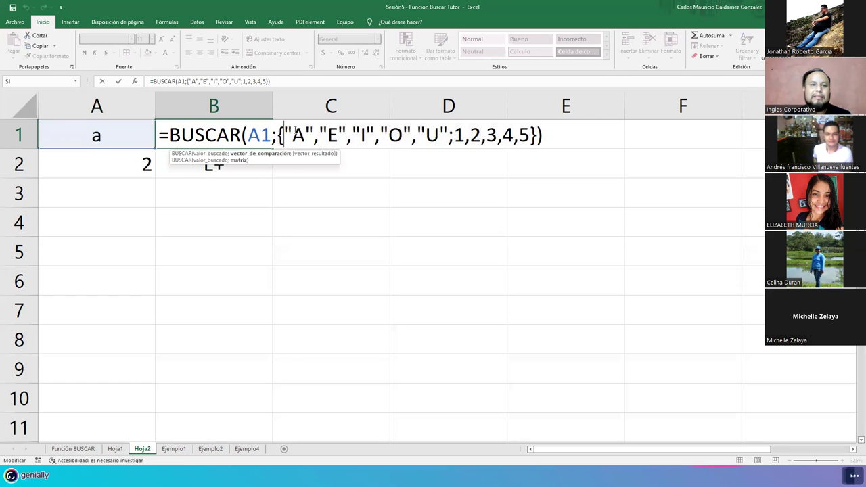
{"action": "left_click_drag", "start_coordinate": [284, 132], "coordinate": [526, 135]}
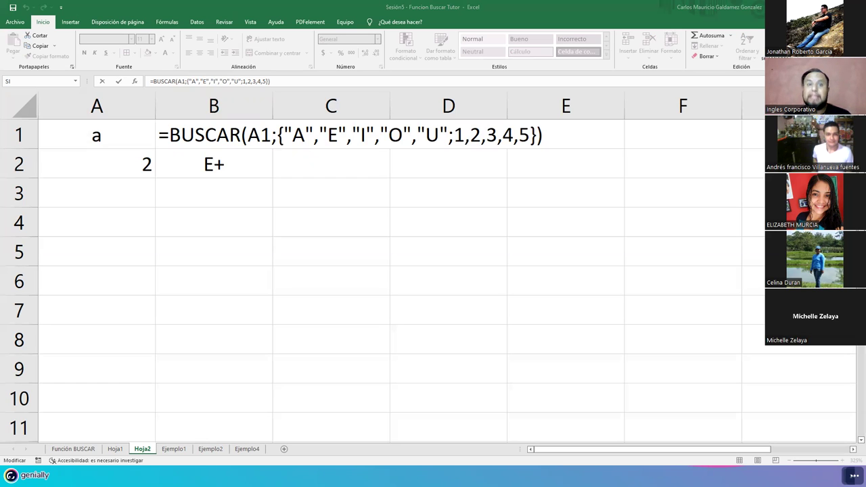
{"action": "double_click", "coordinate": [278, 134]}
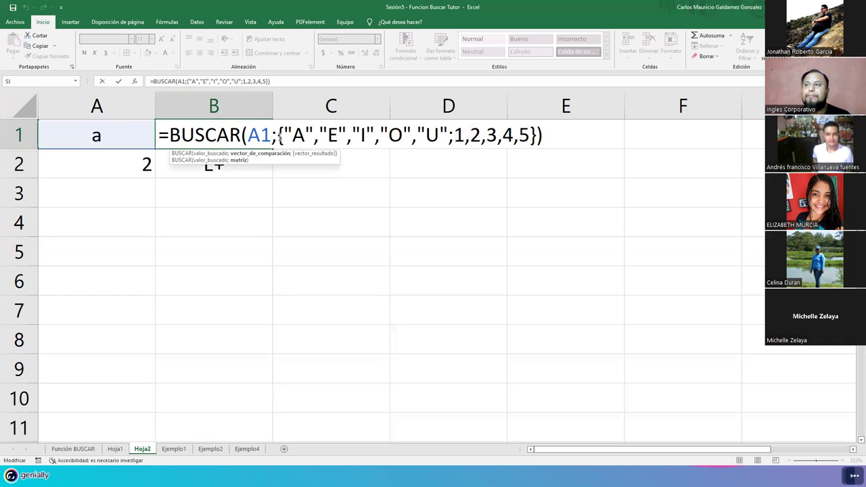
{"action": "left_click_drag", "start_coordinate": [279, 137], "coordinate": [533, 137]}
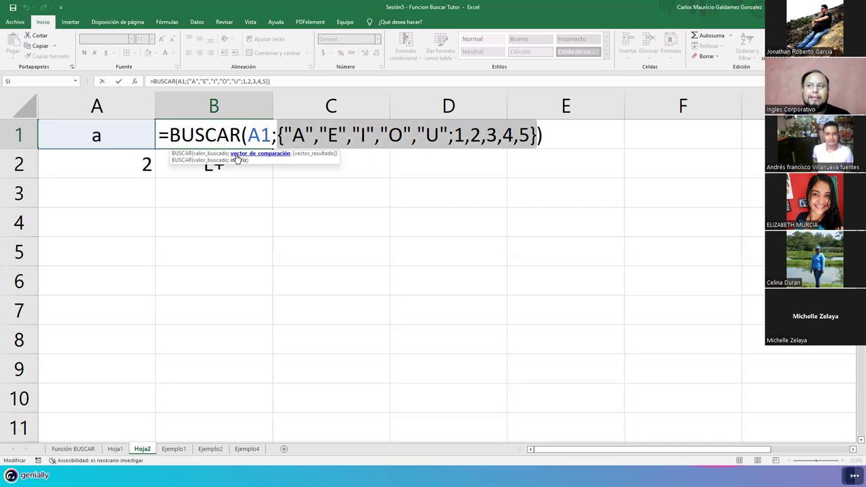
{"action": "left_click", "coordinate": [295, 134]}
{"action": "left_click_drag", "start_coordinate": [301, 135], "coordinate": [523, 135]}
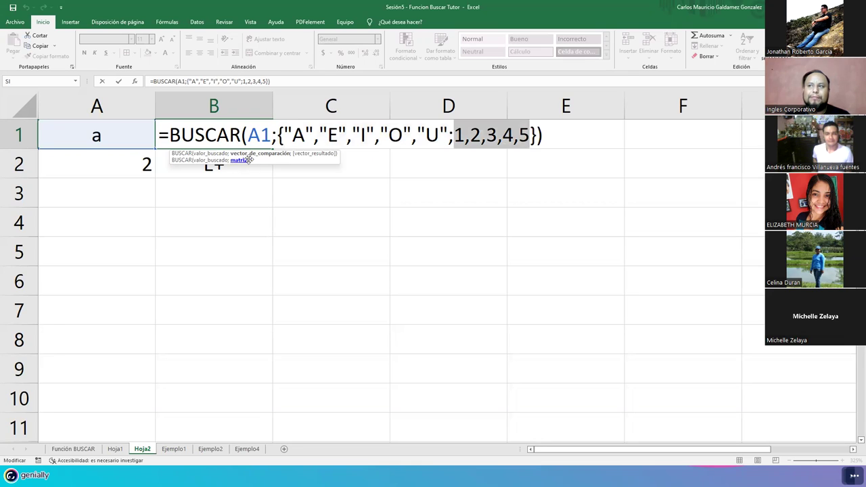
{"action": "left_click", "coordinate": [310, 154]}
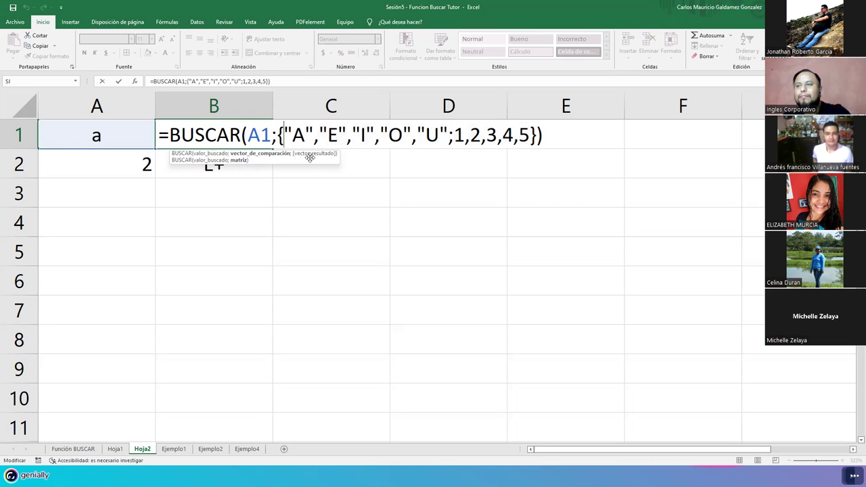
{"action": "key", "text": "BackSpace"}
Step: Remove the array's closing brace, enter the formula, and dismiss the formula-error warning
{"action": "left_click", "coordinate": [532, 139]}
{"action": "key", "text": "BackSpace"}
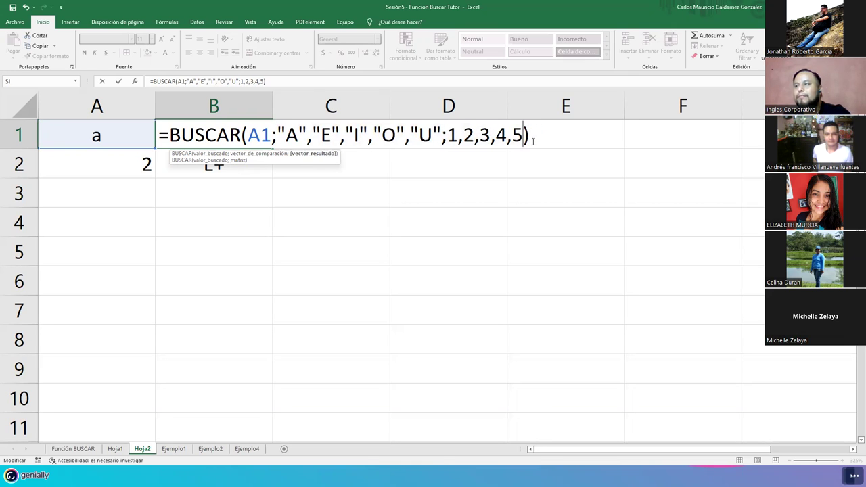
{"action": "key", "text": "Return"}
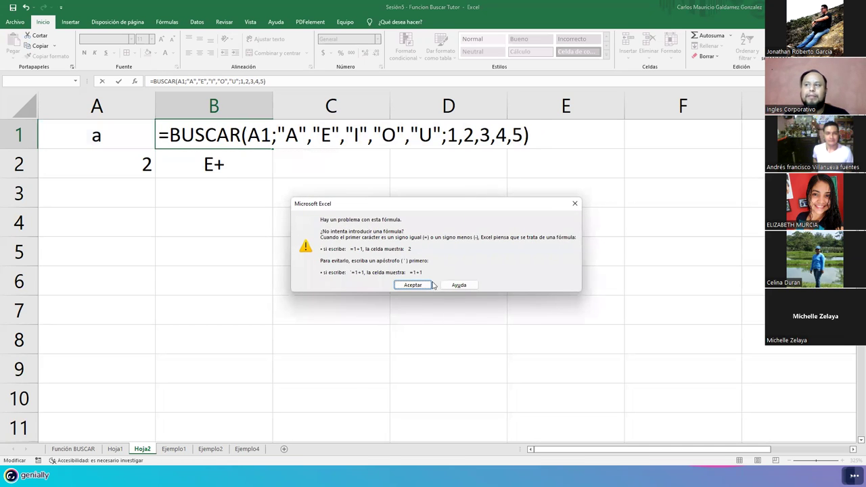
{"action": "left_click", "coordinate": [422, 284]}
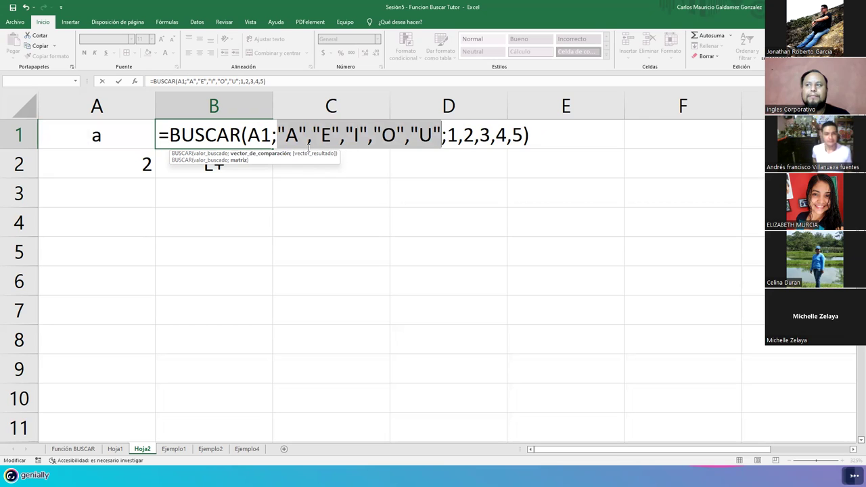
Step: Retype the closing brace before the parenthesis, then toggle it with Ctrl+Z and Ctrl+Y
{"action": "key", "text": "End"}
{"action": "key", "text": "Left"}
{"action": "type", "text": "}"}
{"action": "key", "text": "ctrl+z"}
{"action": "key", "text": "ctrl+y"}
{"action": "key", "text": "ctrl+z"}
{"action": "key", "text": "ctrl+y"}
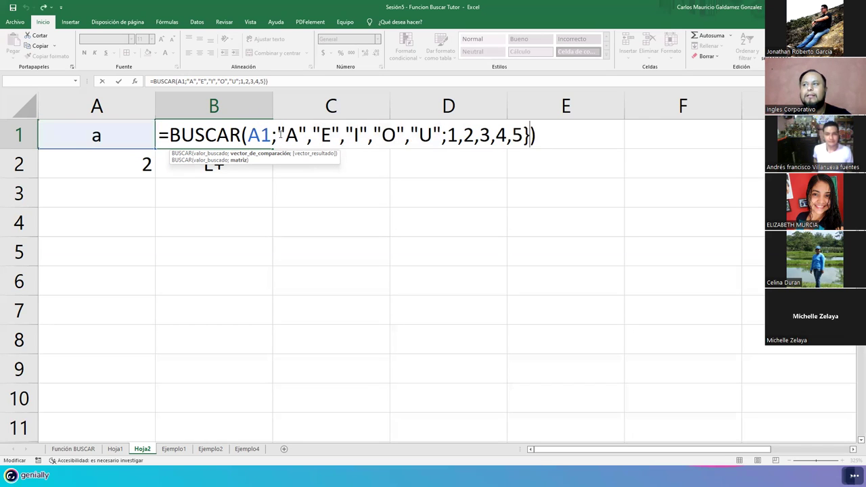
{"action": "key", "text": "ctrl+z"}
Step: Redo the braces, enter B1's array formula, and review it before confirming unchanged with Ctrl+Enter
{"action": "key", "text": "ctrl+y"}
{"action": "key", "text": "Return"}
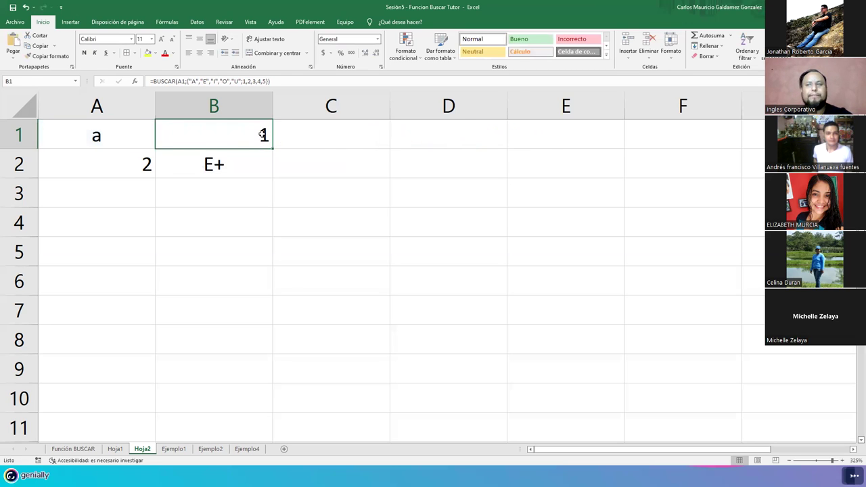
{"action": "double_click", "coordinate": [262, 133]}
{"action": "left_click", "coordinate": [284, 136]}
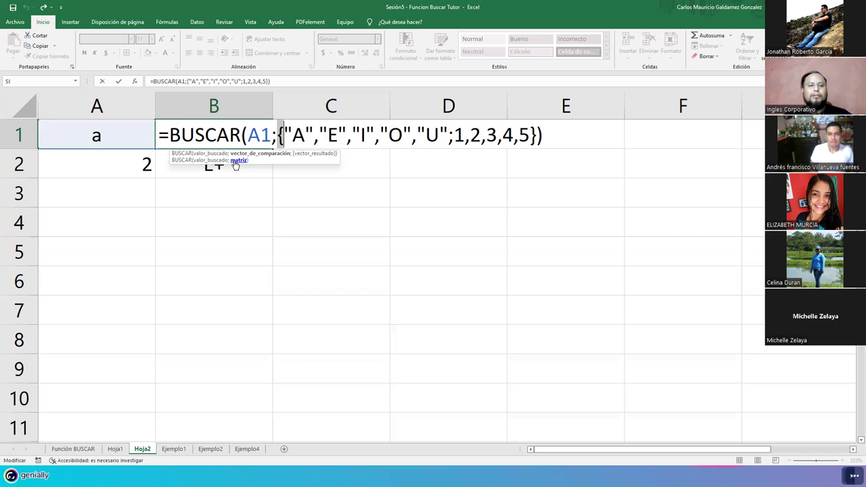
{"action": "key", "text": "ctrl+Return"}
Step: Move the A2:B2 contents into D2:E2 so D2 shows E+ and E2 shows 2
{"action": "left_click", "coordinate": [165, 169], "text": "shift"}
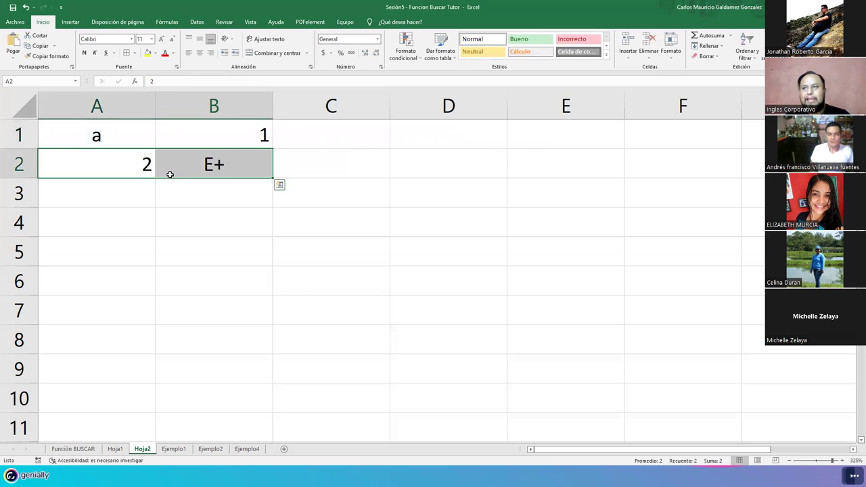
{"action": "left_click_drag", "start_coordinate": [173, 179], "coordinate": [545, 171]}
{"action": "left_click", "coordinate": [452, 162]}
{"action": "left_click_drag", "start_coordinate": [452, 180], "coordinate": [664, 203]}
{"action": "left_click_drag", "start_coordinate": [562, 176], "coordinate": [565, 164]}
{"action": "left_click", "coordinate": [597, 162]}
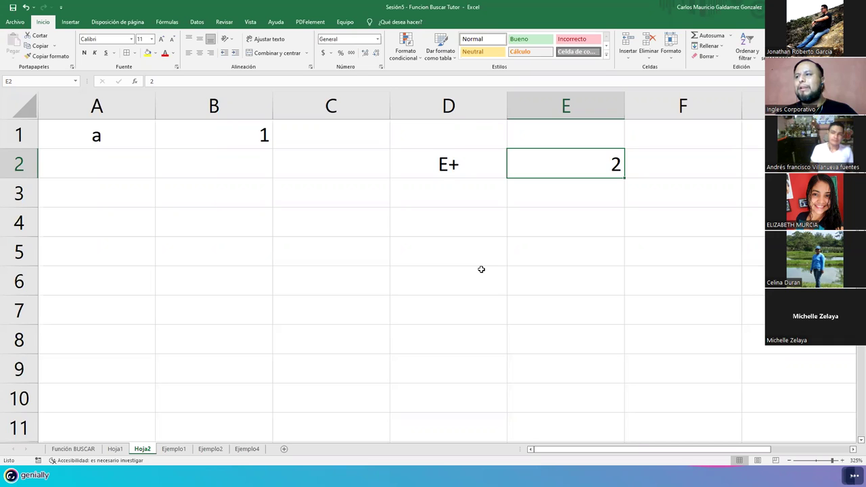
{"action": "left_click", "coordinate": [325, 185]}
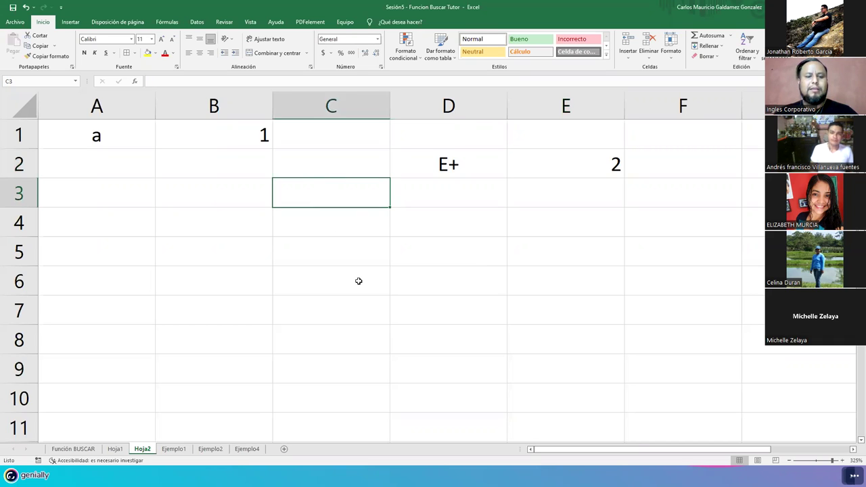
{"action": "left_click", "coordinate": [442, 166]}
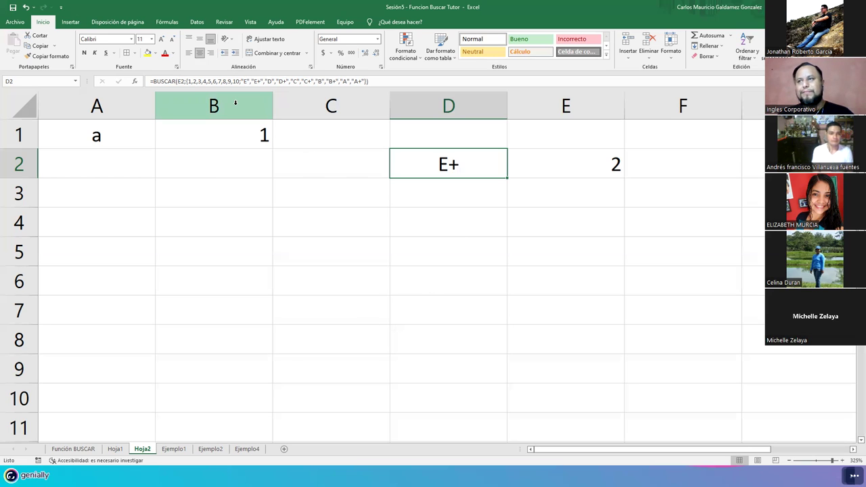
Step: Prepend 0 to D2's number list and 'F' to its letter list in the formula bar
{"action": "left_click", "coordinate": [190, 83]}
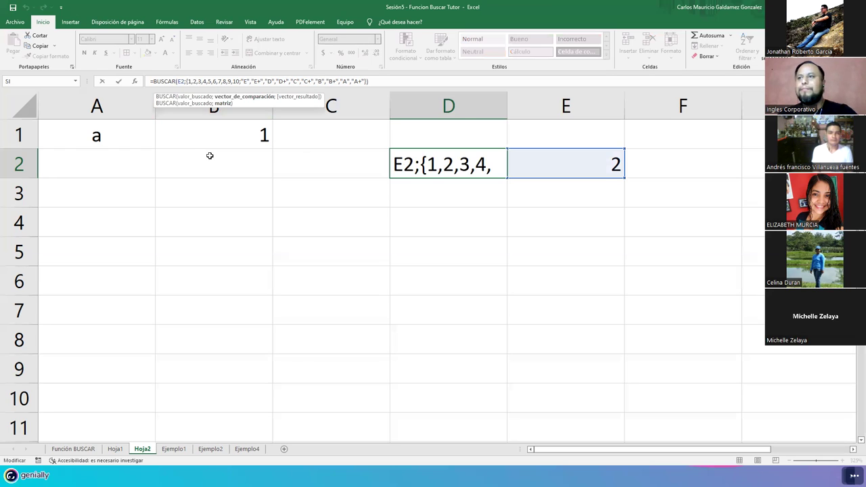
{"action": "type", "text": "0,"}
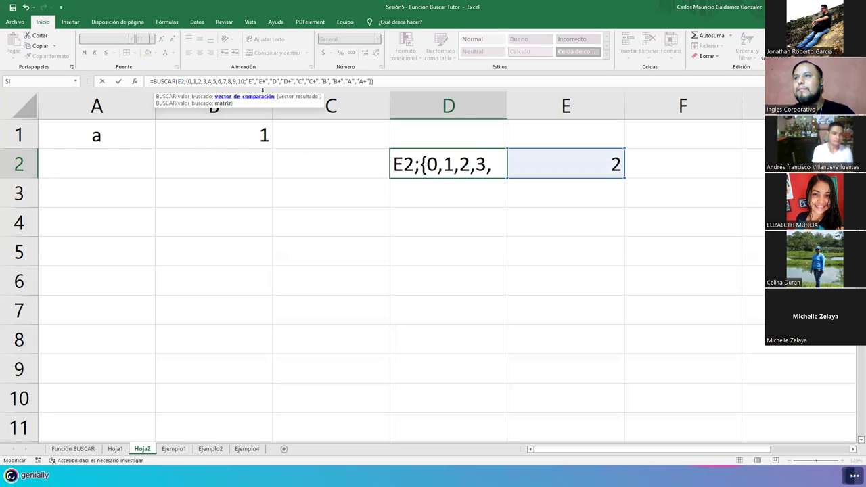
{"action": "left_click_drag", "start_coordinate": [247, 81], "coordinate": [253, 82]}
{"action": "key", "text": "ctrl+c"}
{"action": "key", "text": "Left"}
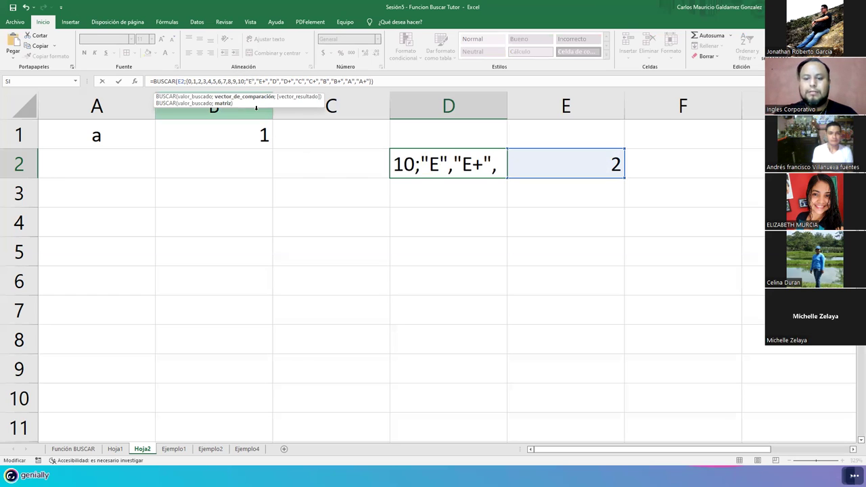
{"action": "type", "text": ","}
{"action": "key", "text": "BackSpace"}
{"action": "type", "text": "\"F\","}
{"action": "key", "text": "Return"}
{"action": "key", "text": "Up"}
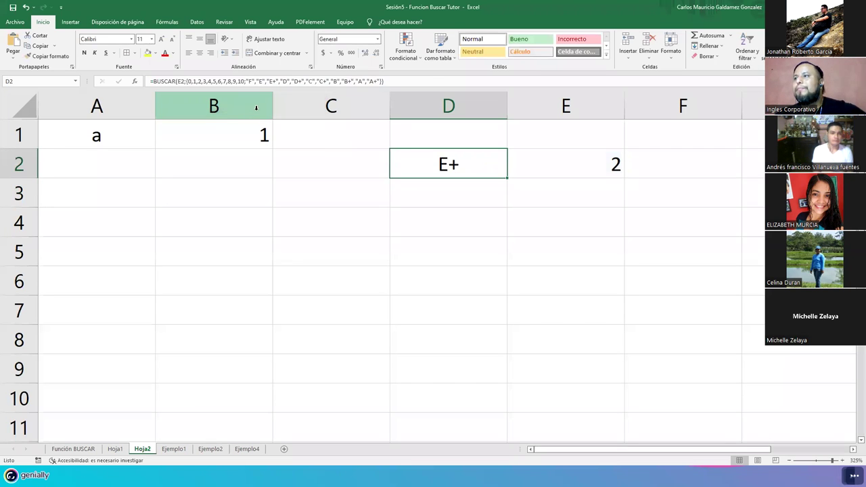
Step: Test grades 0, 7 and 7.5 in E2, checking D2's letter each time
{"action": "left_click", "coordinate": [550, 164]}
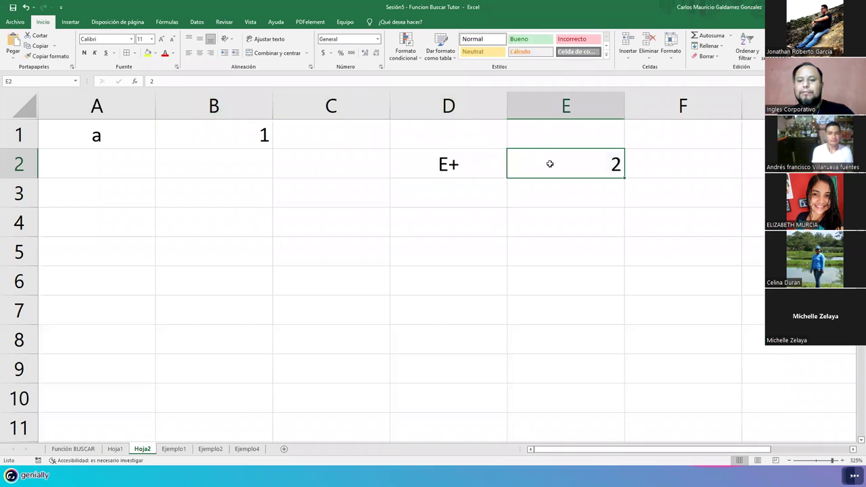
{"action": "type", "text": "0"}
{"action": "key", "text": "Return"}
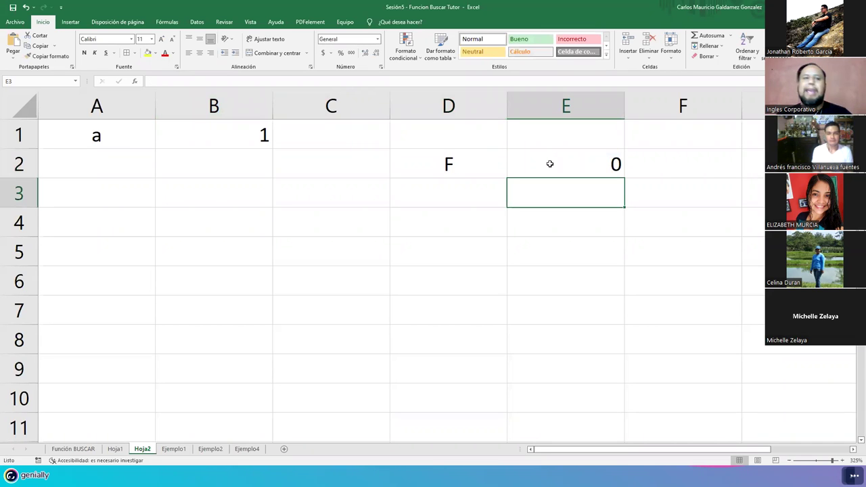
{"action": "left_click", "coordinate": [550, 164]}
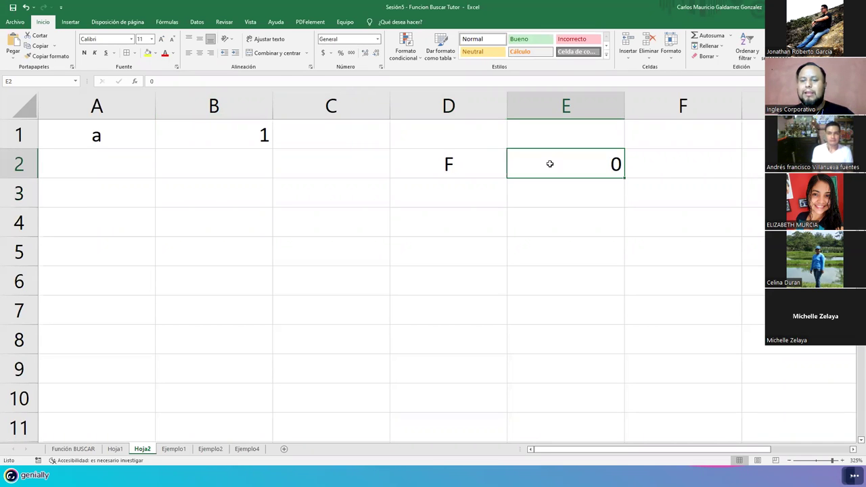
{"action": "type", "text": "7"}
{"action": "key", "text": "Return"}
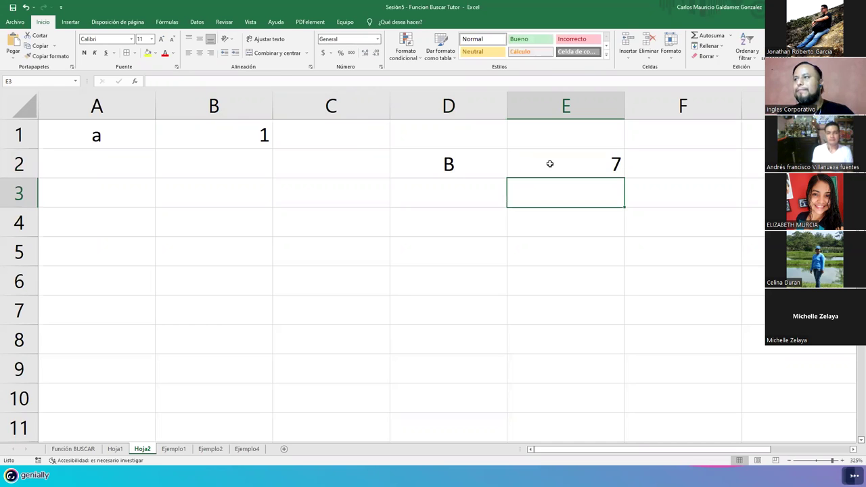
{"action": "left_click", "coordinate": [550, 164]}
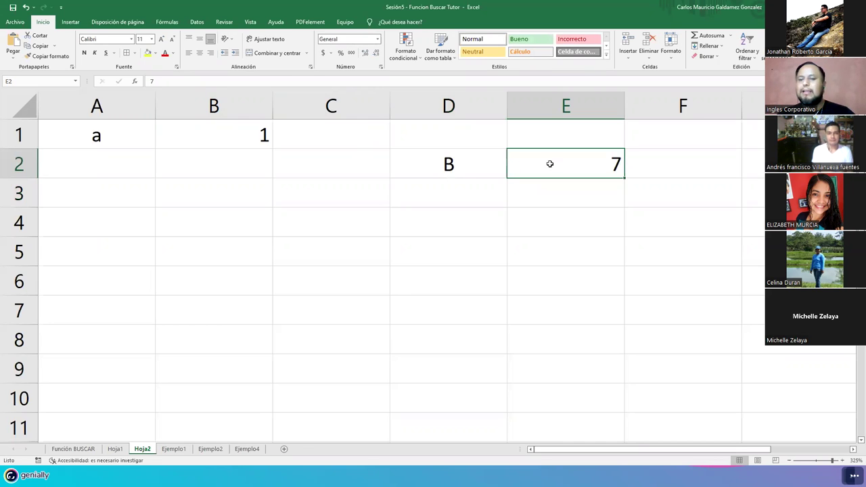
{"action": "type", "text": "7.5"}
{"action": "key", "text": "Return"}
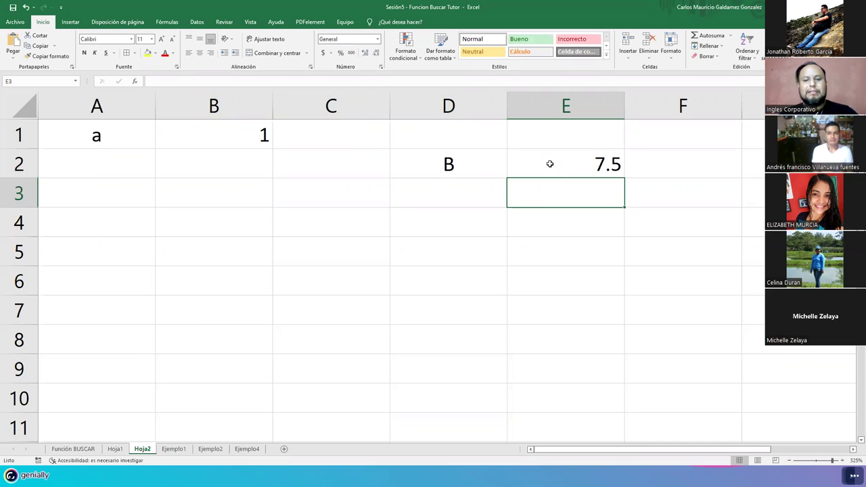
Step: Enter grades 8 and 8.5 in E2, clearing the stray 8 from E3
{"action": "type", "text": "8"}
{"action": "key", "text": "Return"}
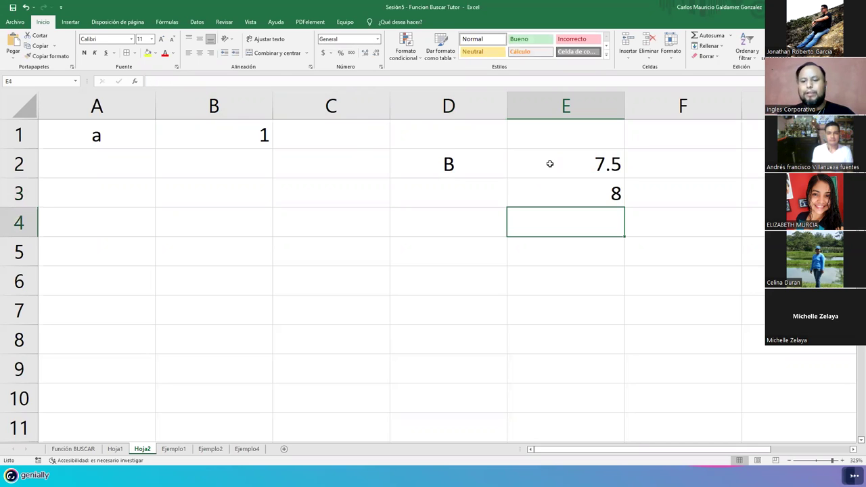
{"action": "key", "text": "Up"}
{"action": "key", "text": "Up"}
{"action": "key", "text": "BackSpace"}
{"action": "type", "text": "8"}
{"action": "key", "text": "Return"}
{"action": "key", "text": "Delete"}
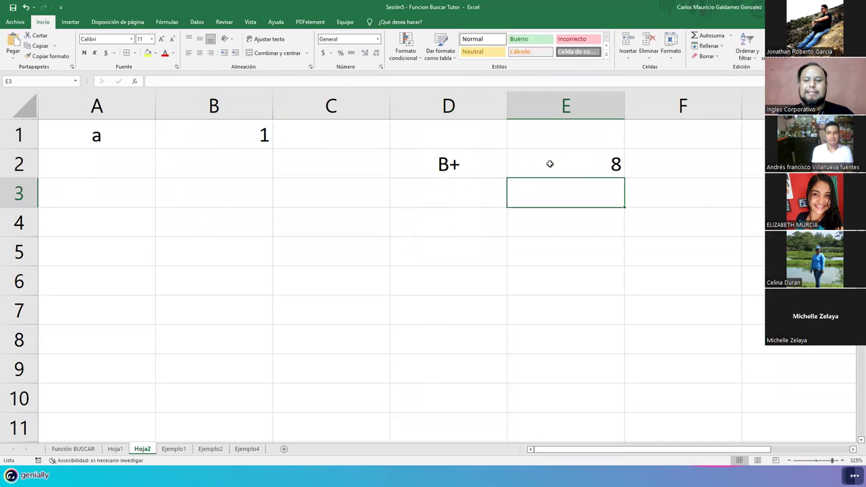
{"action": "left_click", "coordinate": [550, 164]}
{"action": "type", "text": "8.5+"}
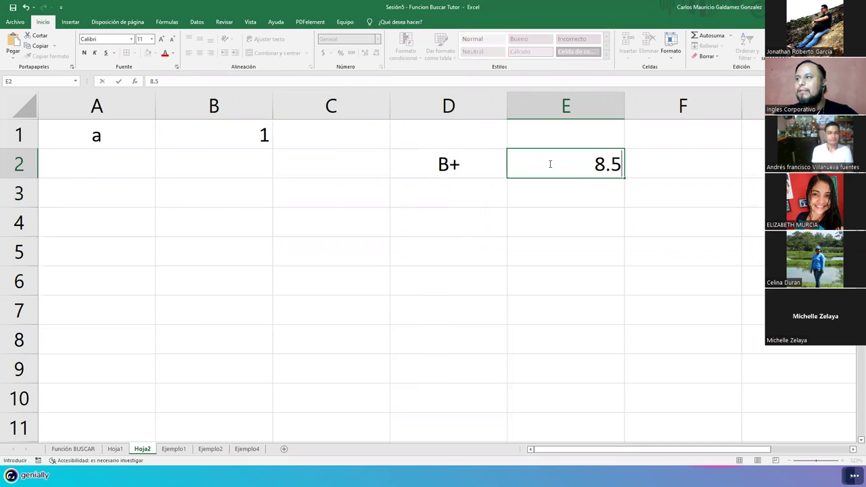
{"action": "key", "text": "BackSpace"}
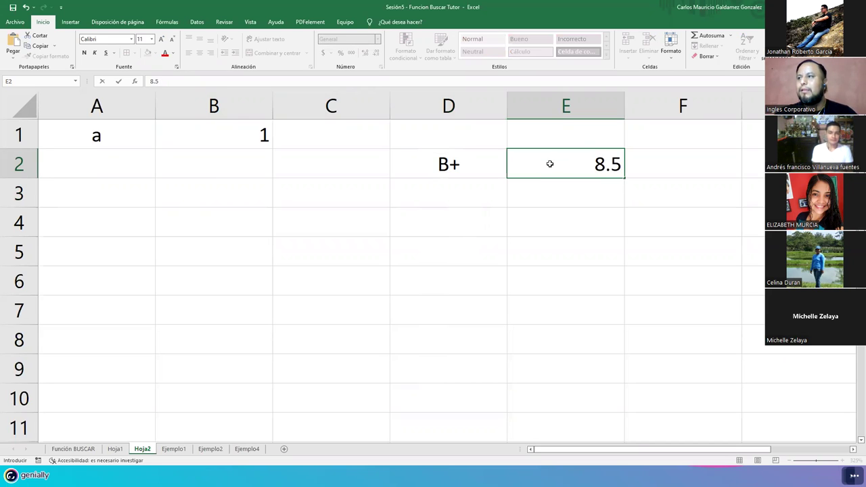
{"action": "key", "text": "Return"}
Step: Try grades 9, 9.5 and 9.98 in E2
{"action": "left_click", "coordinate": [549, 164]}
{"action": "type", "text": "9"}
{"action": "key", "text": "Return"}
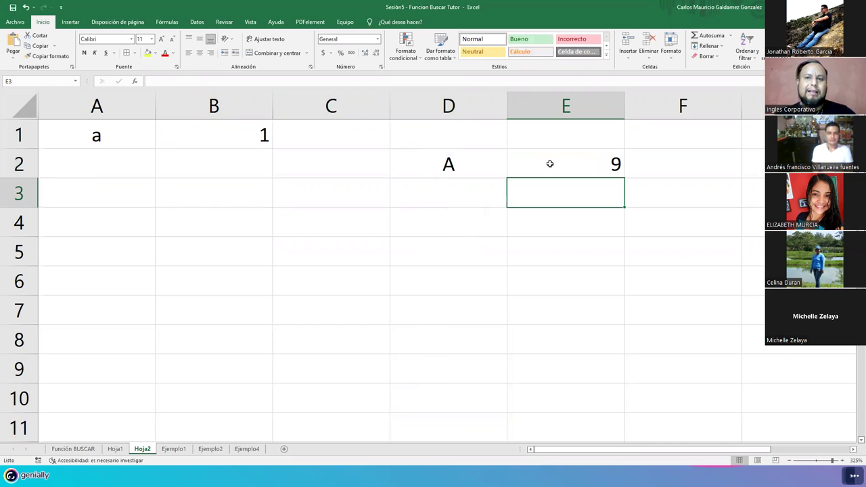
{"action": "left_click", "coordinate": [550, 164]}
{"action": "key", "text": "F2"}
{"action": "type", "text": ".5"}
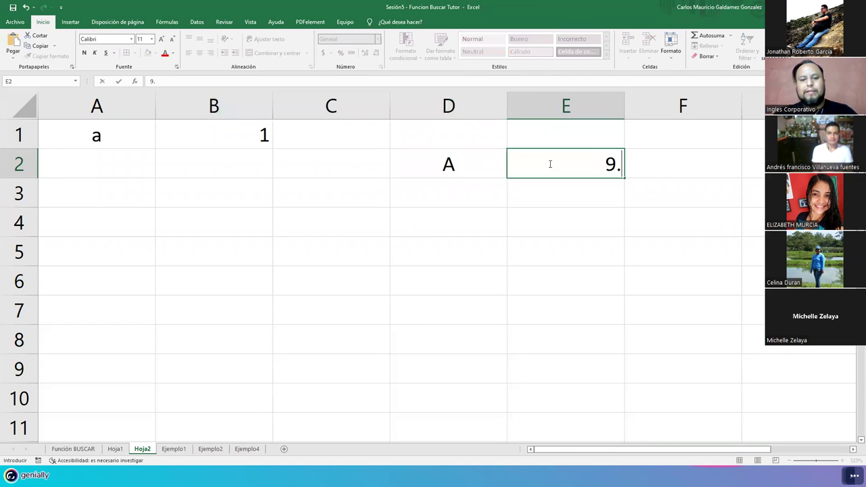
{"action": "key", "text": "Return"}
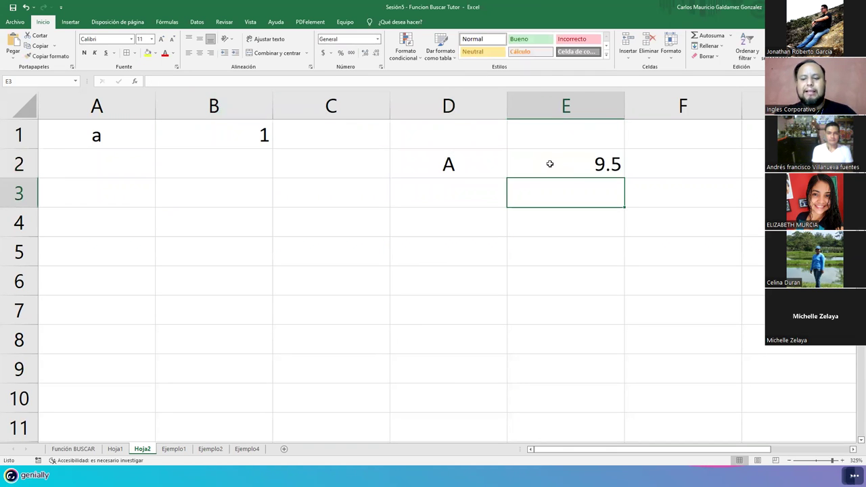
{"action": "left_click", "coordinate": [550, 163]}
{"action": "key", "text": "F2"}
{"action": "key", "text": "BackSpace"}
{"action": "type", "text": "98"}
{"action": "key", "text": "Return"}
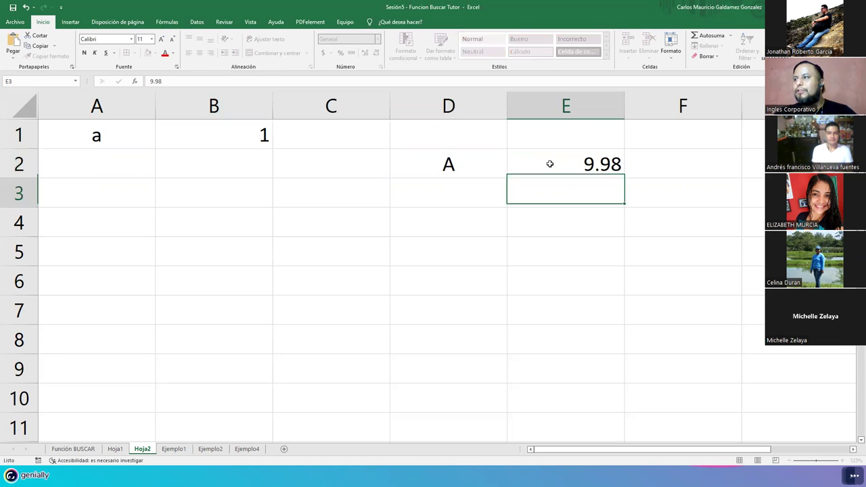
Step: Enter grade 10 in E2 and inspect D2's BUSCAR formula showing A+
{"action": "left_click", "coordinate": [549, 163]}
{"action": "type", "text": "10"}
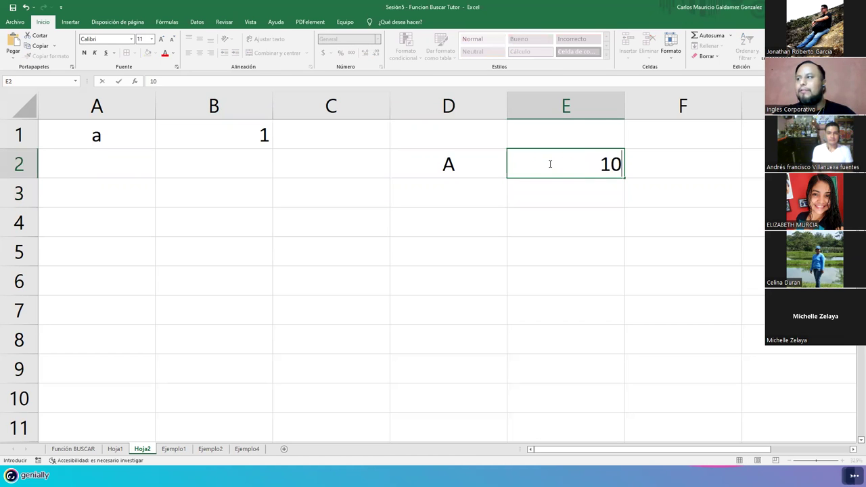
{"action": "key", "text": "Return"}
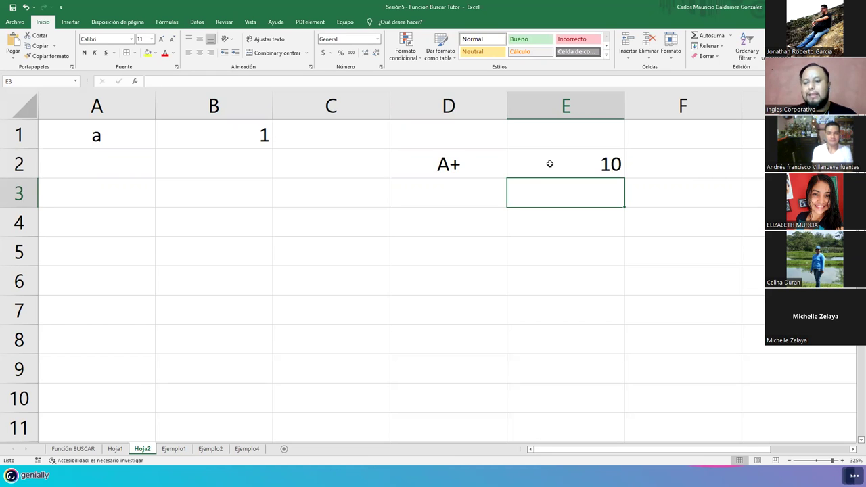
{"action": "left_click", "coordinate": [549, 164]}
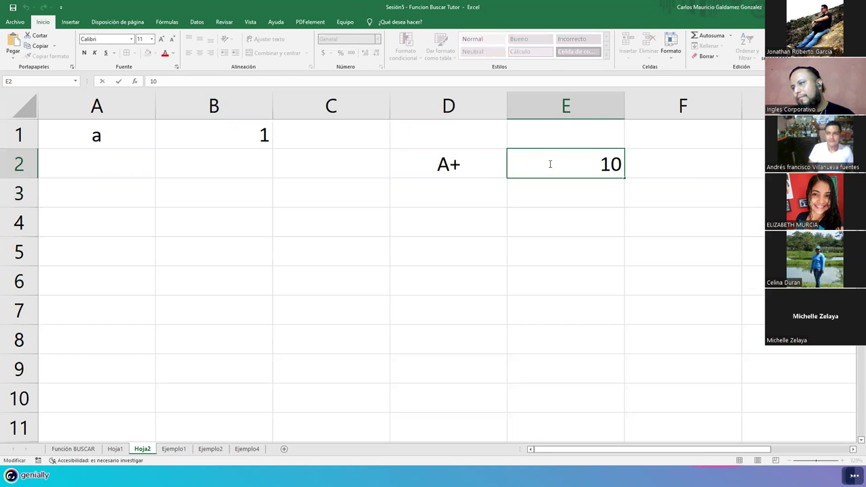
{"action": "left_click", "coordinate": [480, 171]}
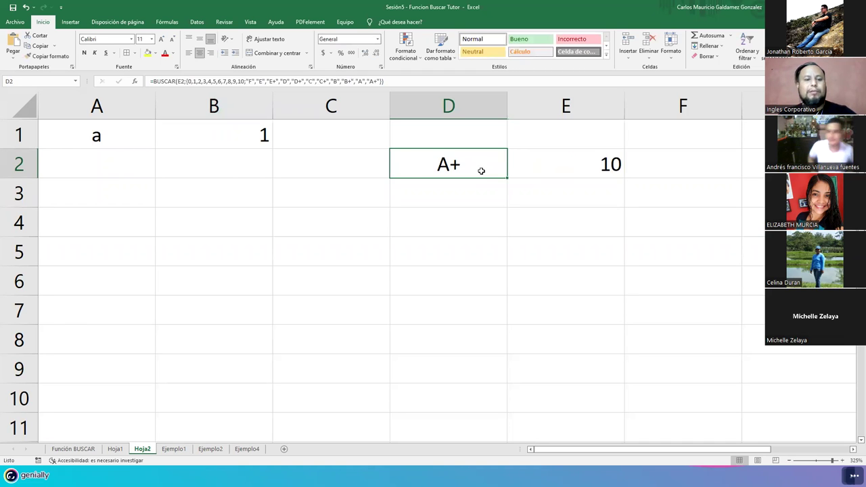
{"action": "double_click", "coordinate": [480, 171]}
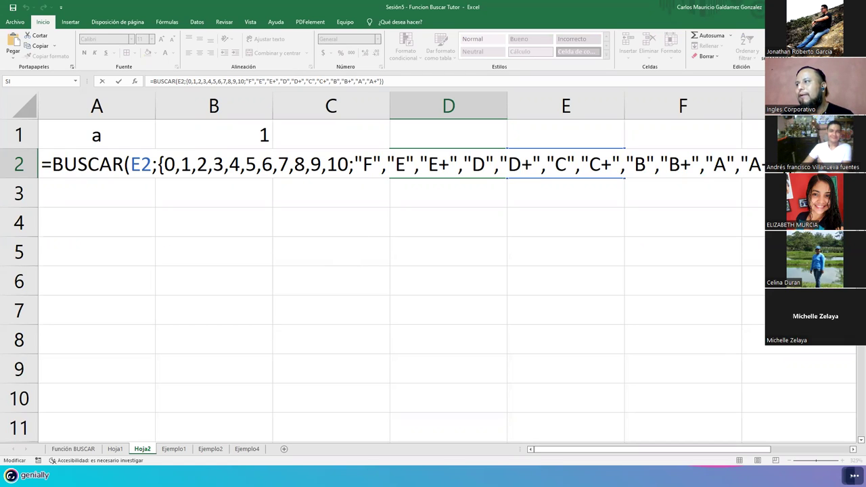
{"action": "left_click", "coordinate": [761, 166]}
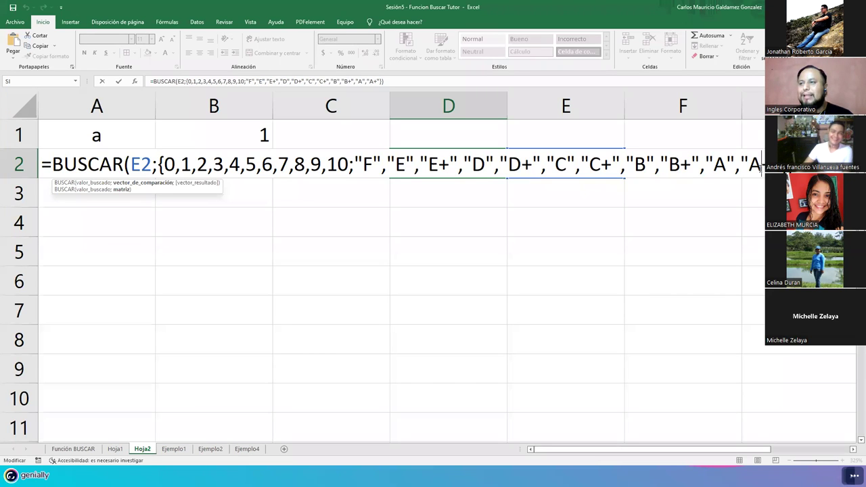
{"action": "left_click_drag", "start_coordinate": [164, 165], "coordinate": [763, 164]}
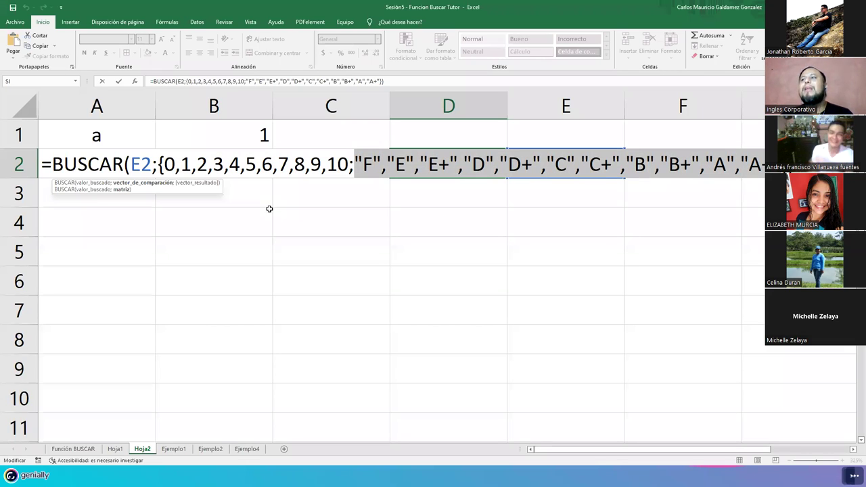
{"action": "left_click", "coordinate": [472, 168]}
{"action": "double_click", "coordinate": [478, 166]}
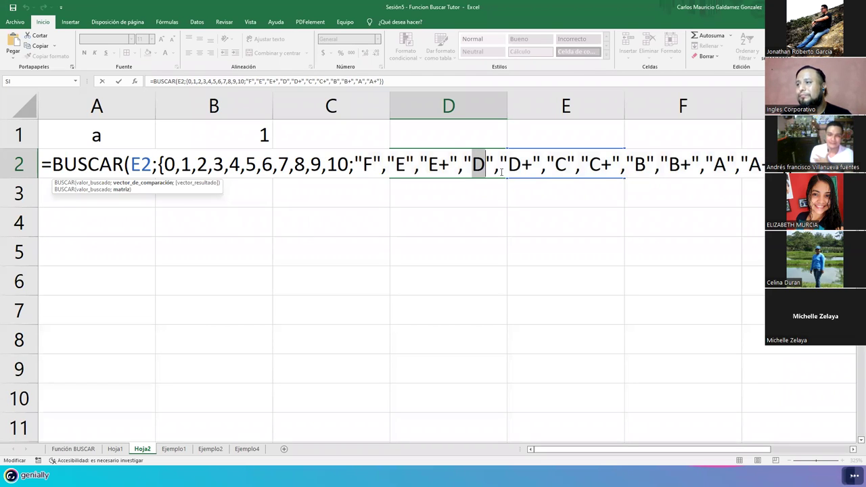
{"action": "left_click", "coordinate": [482, 168]}
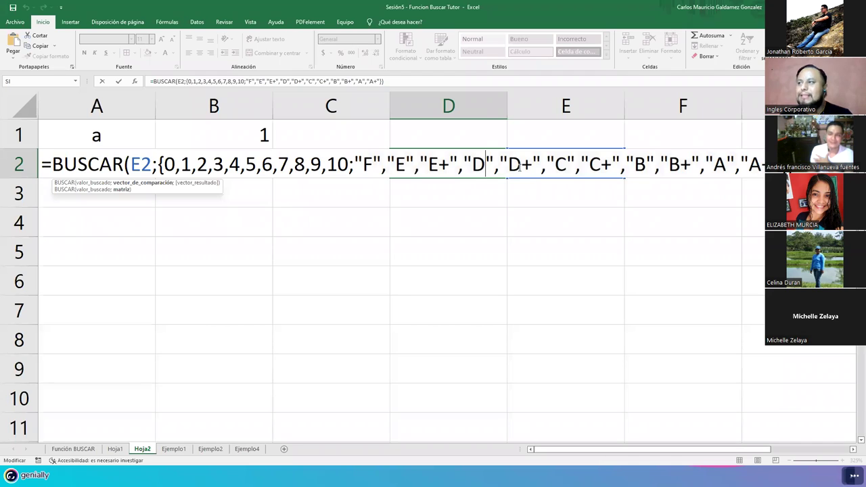
{"action": "double_click", "coordinate": [527, 168]}
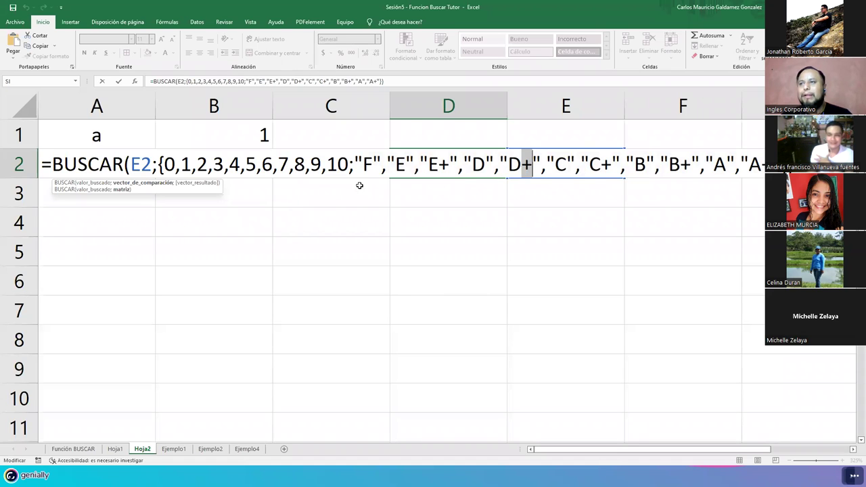
{"action": "left_click", "coordinate": [430, 168]}
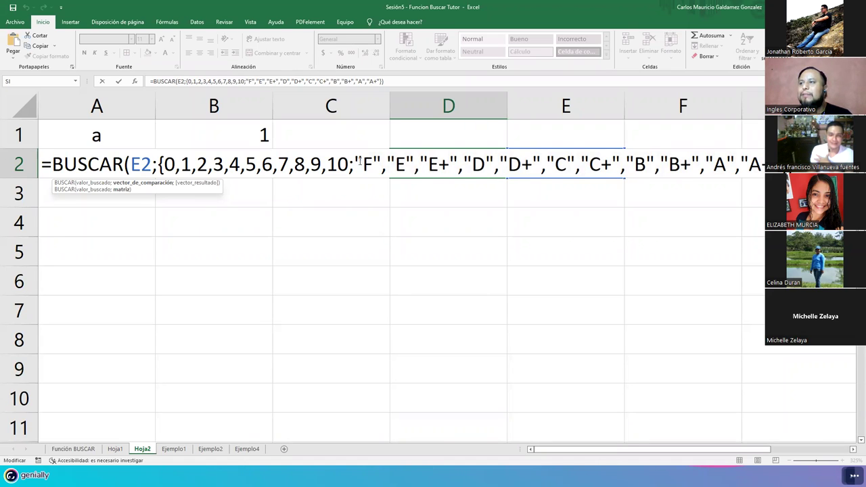
{"action": "left_click_drag", "start_coordinate": [355, 164], "coordinate": [771, 165]}
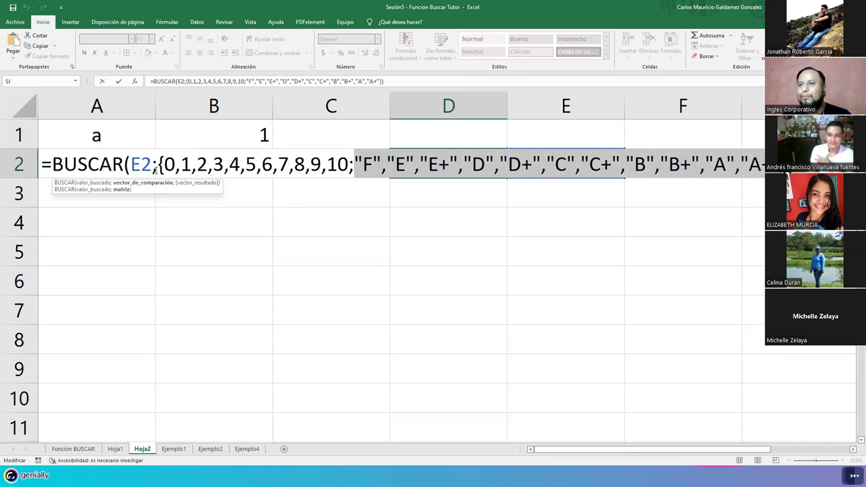
{"action": "left_click_drag", "start_coordinate": [158, 166], "coordinate": [771, 164]}
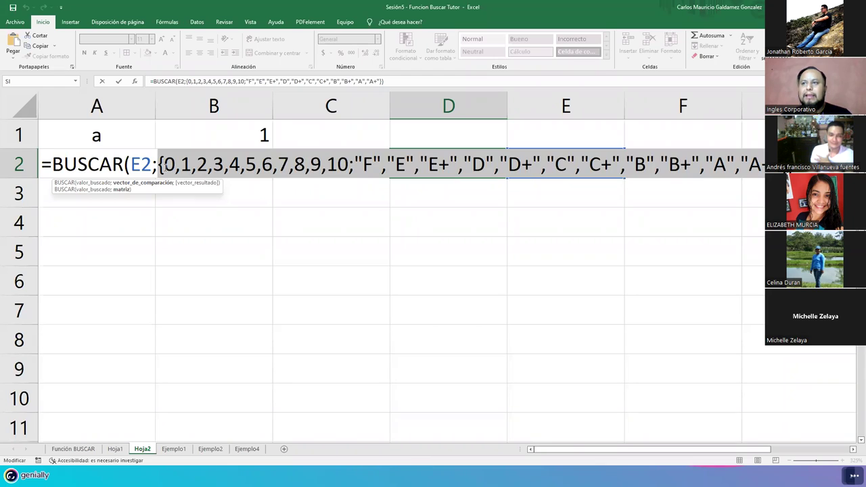
{"action": "left_click", "coordinate": [165, 167]}
{"action": "key", "text": "shift+Right"}
{"action": "key", "text": "shift+Right"}
{"action": "key", "text": "shift+Right"}
{"action": "key", "text": "shift+Right"}
{"action": "key", "text": "shift+Right"}
{"action": "key", "text": "shift+Right"}
{"action": "key", "text": "shift+Right"}
{"action": "key", "text": "shift+Right"}
{"action": "key", "text": "shift+Right"}
{"action": "key", "text": "shift+Right"}
{"action": "key", "text": "shift+Right"}
{"action": "key", "text": "shift+Right"}
{"action": "key", "text": "shift+Right"}
{"action": "key", "text": "shift+Right"}
{"action": "key", "text": "shift+Right"}
{"action": "key", "text": "shift+Right"}
{"action": "key", "text": "shift+Right"}
{"action": "key", "text": "shift+Right"}
{"action": "key", "text": "shift+Right"}
{"action": "key", "text": "shift+Right"}
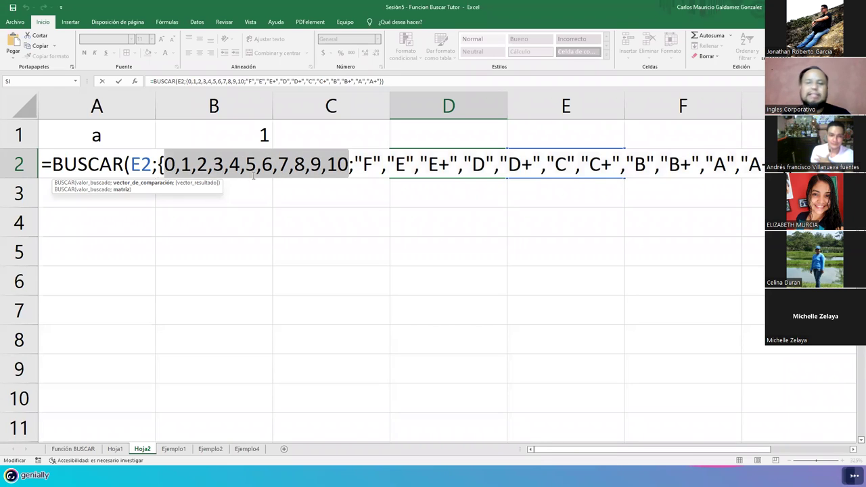
{"action": "left_click_drag", "start_coordinate": [352, 164], "coordinate": [734, 164]}
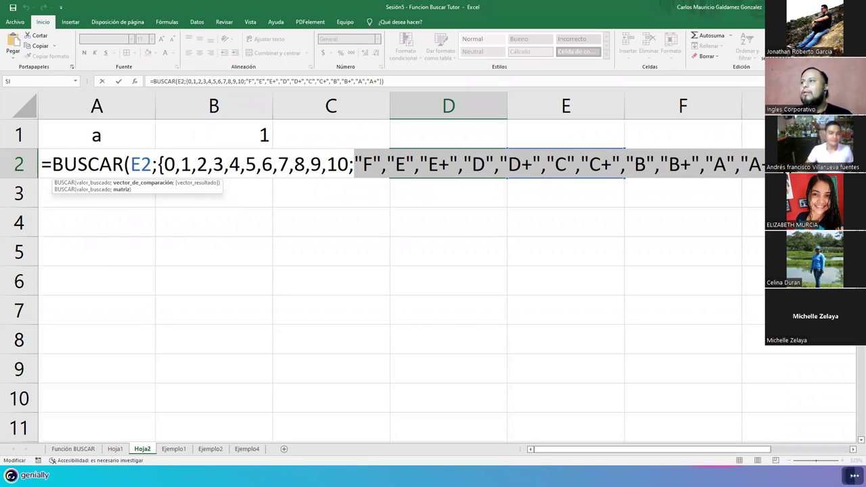
{"action": "left_click", "coordinate": [245, 164]}
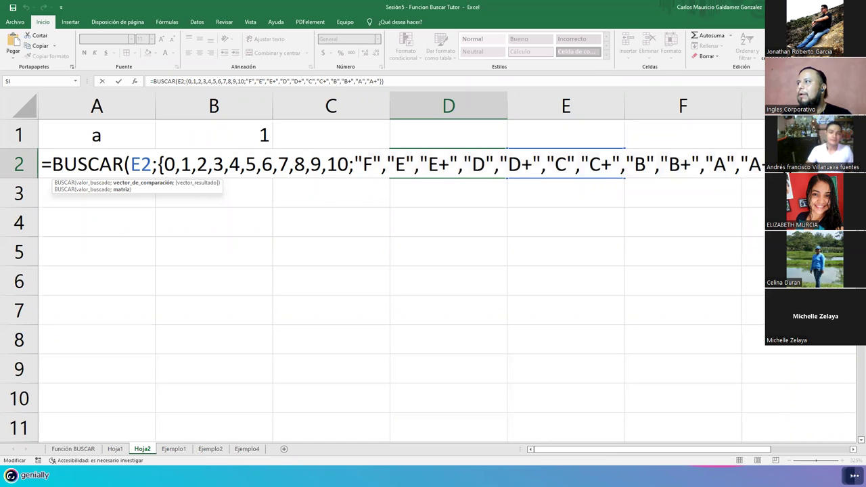
{"action": "key", "text": "Return"}
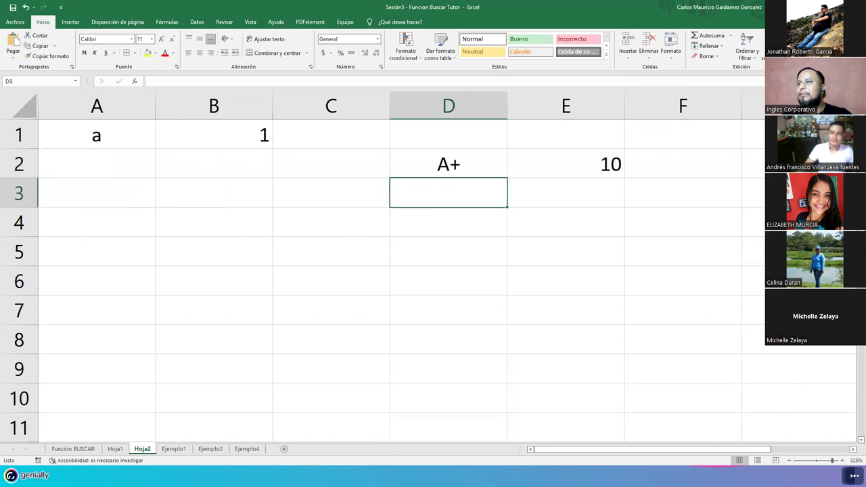
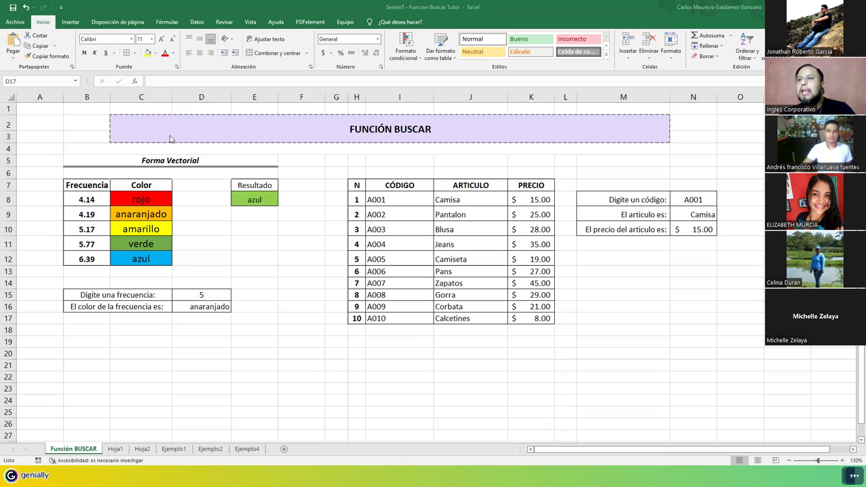
Step: Review the Función BUSCAR area B2:M18, then move to the Ejemplo4 sheet
{"action": "left_click_drag", "start_coordinate": [190, 130], "coordinate": [241, 335]}
{"action": "left_click", "coordinate": [342, 203]}
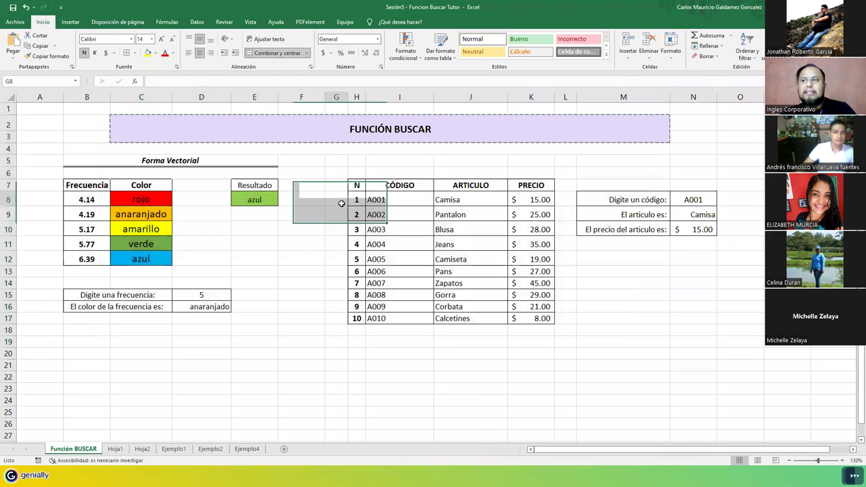
{"action": "left_click_drag", "start_coordinate": [94, 131], "coordinate": [663, 359]}
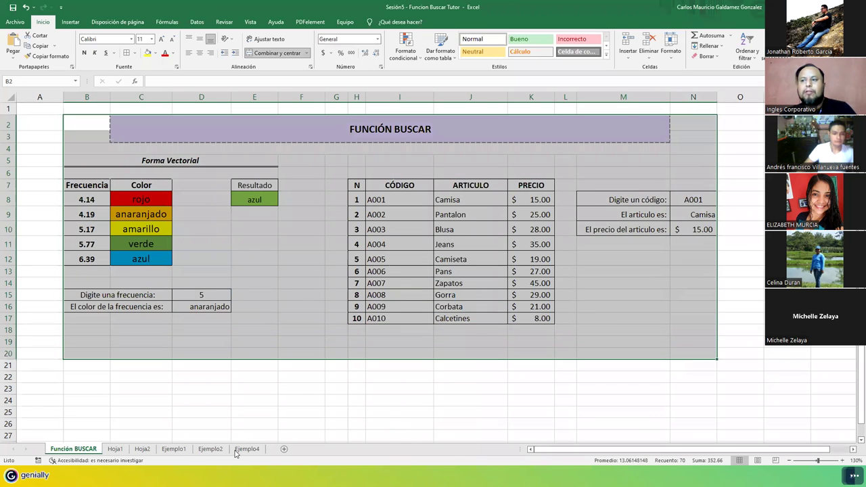
{"action": "left_click", "coordinate": [238, 450]}
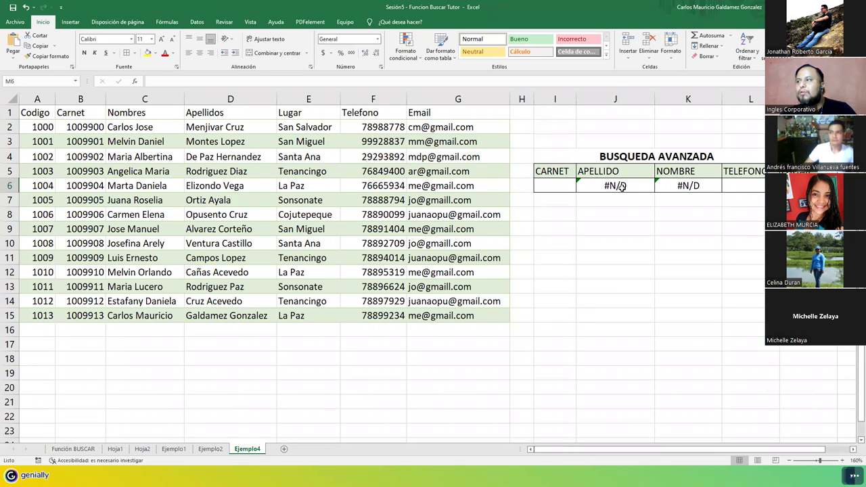
Step: Clear the #N/D formulas from J6:K6 and inspect carnets 1009911 and 1009907
{"action": "left_click_drag", "start_coordinate": [619, 186], "coordinate": [717, 187]}
{"action": "key", "text": "Delete"}
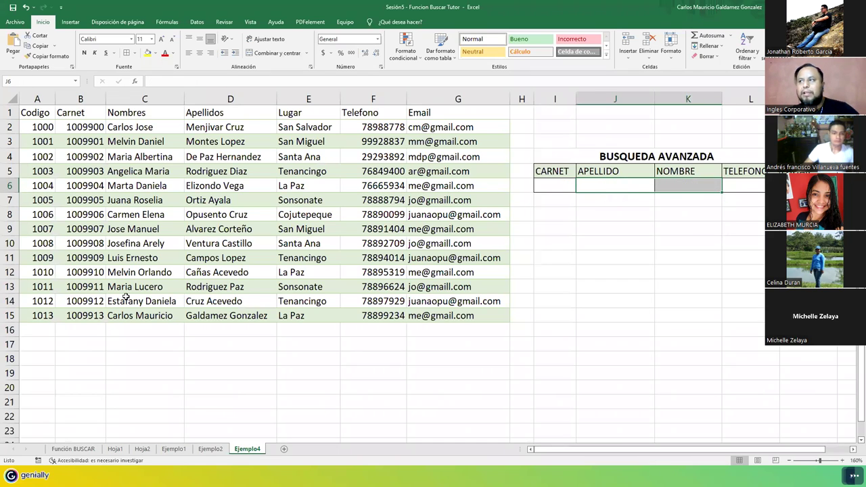
{"action": "left_click", "coordinate": [84, 290]}
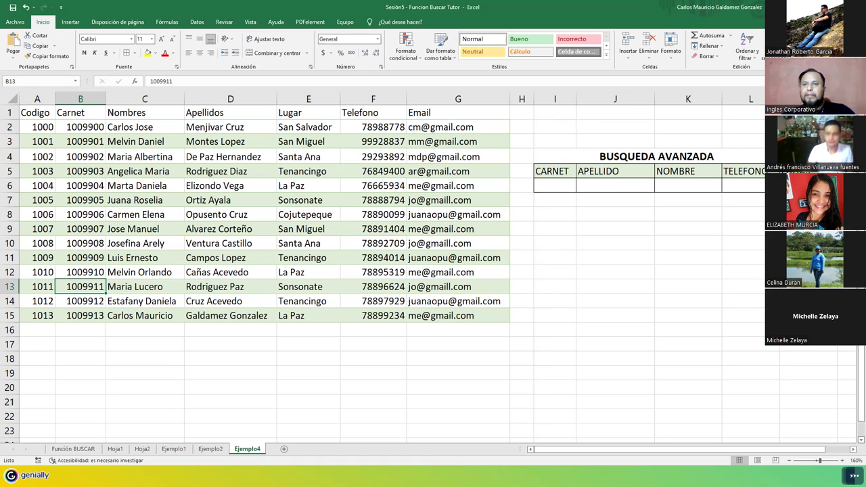
{"action": "left_click", "coordinate": [95, 229]}
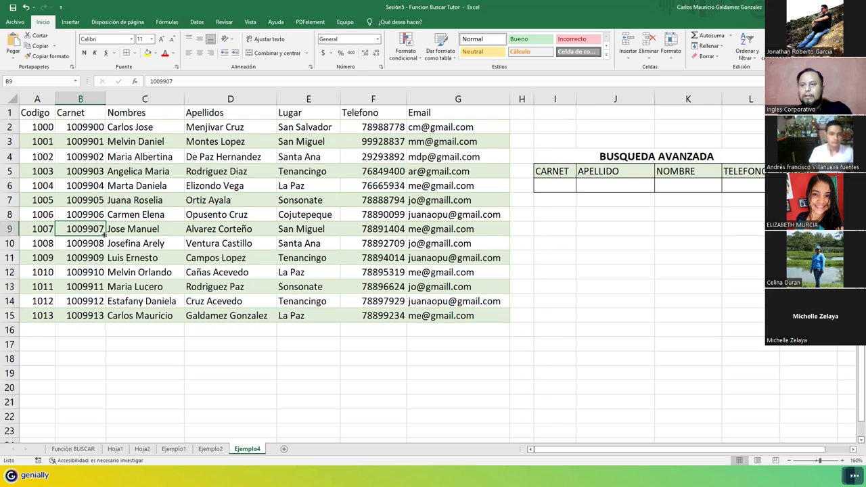
{"action": "left_click", "coordinate": [210, 449]}
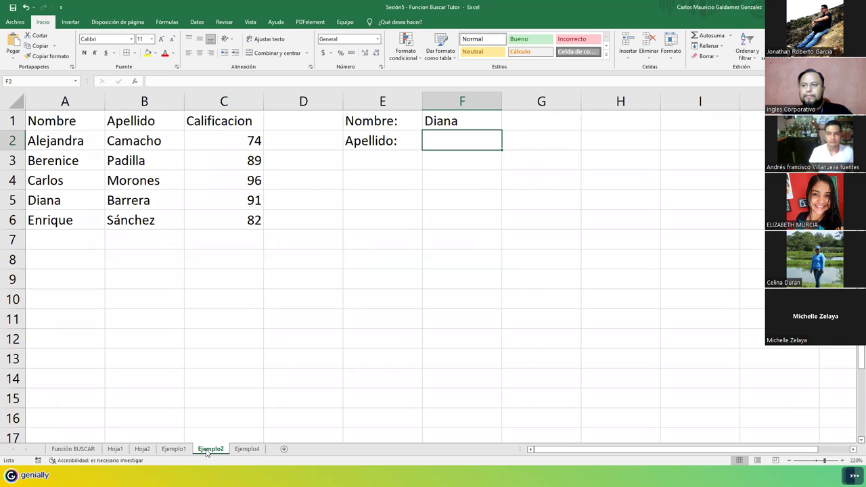
{"action": "left_click", "coordinate": [249, 449]}
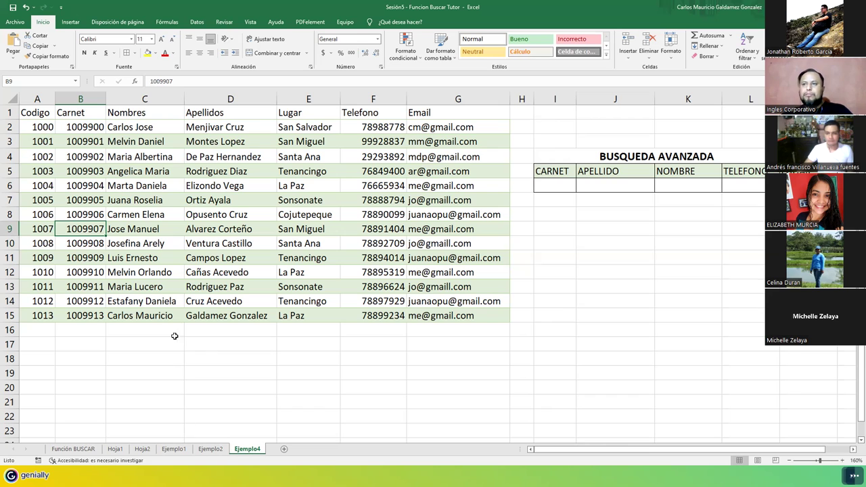
Step: Review the employee table A1:G15, its Codigo values and the carnet numbers B2:B15
{"action": "left_click", "coordinate": [155, 271]}
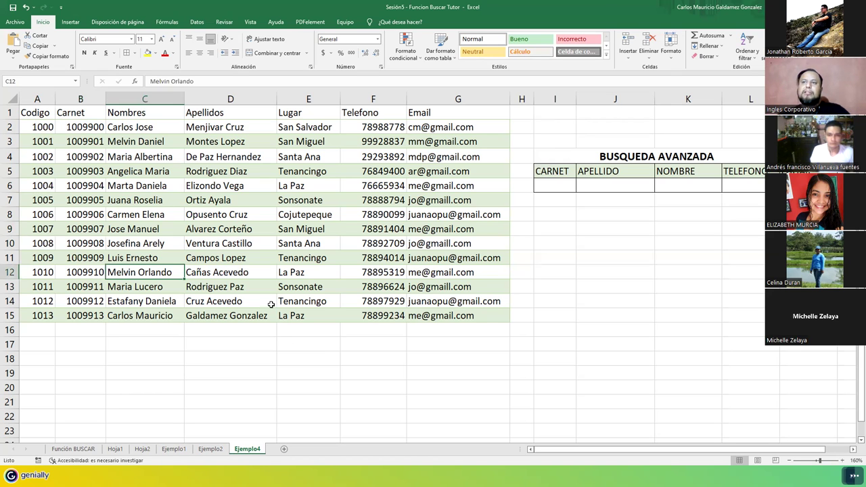
{"action": "left_click_drag", "start_coordinate": [31, 114], "coordinate": [437, 312]}
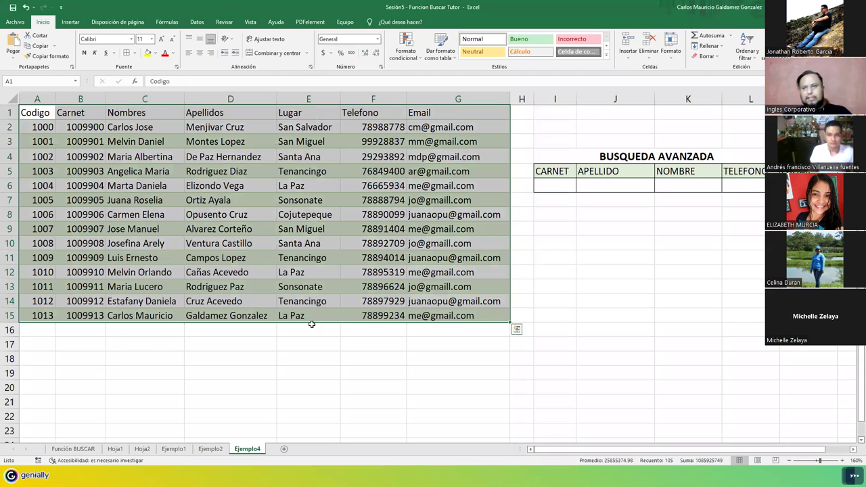
{"action": "left_click", "coordinate": [200, 322]}
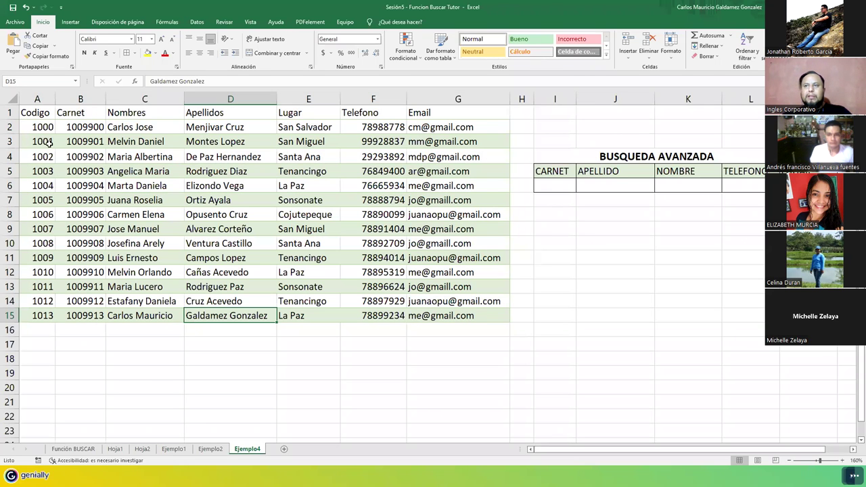
{"action": "left_click_drag", "start_coordinate": [38, 127], "coordinate": [42, 314]}
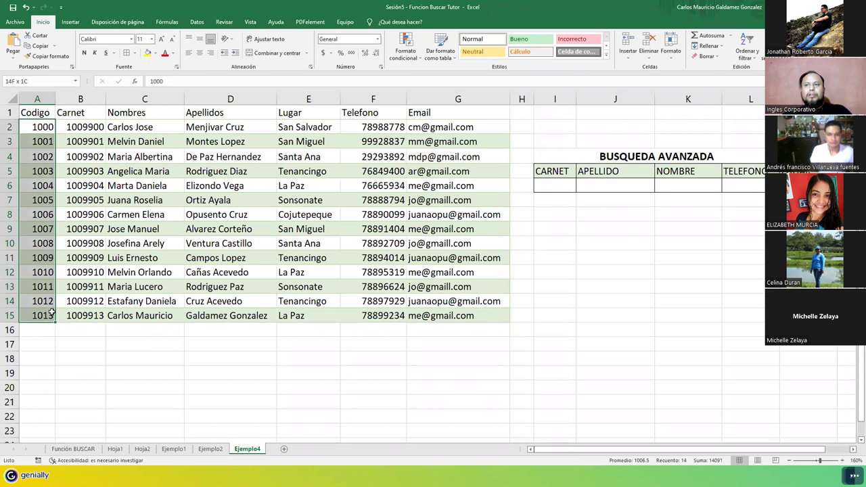
{"action": "left_click", "coordinate": [66, 127]}
{"action": "left_click_drag", "start_coordinate": [67, 132], "coordinate": [72, 315]}
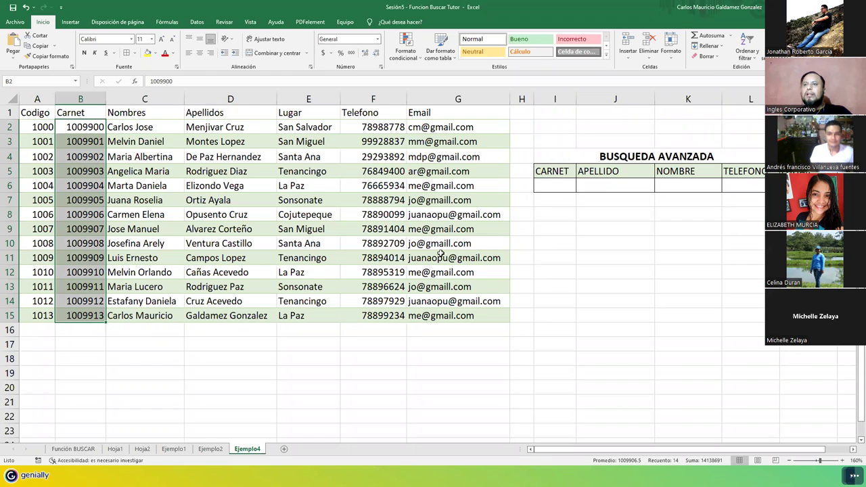
Step: Merge and centre the BUSQUEDA AVANZADA title across I4:M4
{"action": "left_click", "coordinate": [617, 161]}
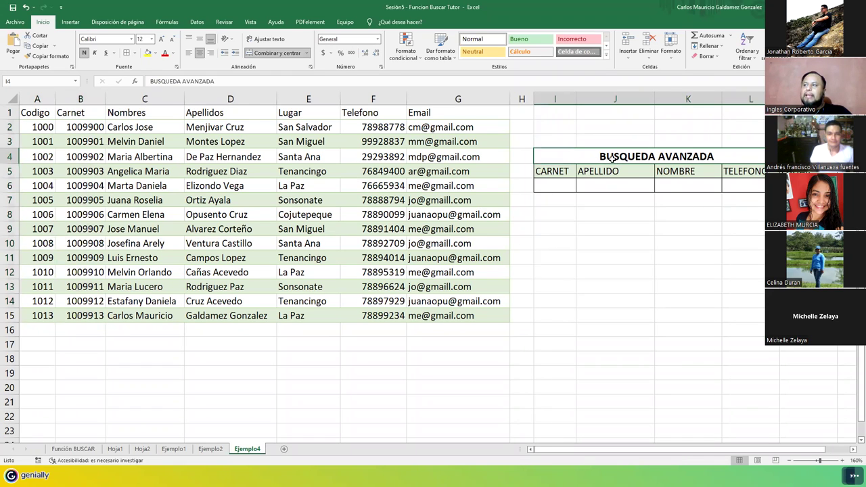
{"action": "left_click_drag", "start_coordinate": [778, 156], "coordinate": [649, 159]}
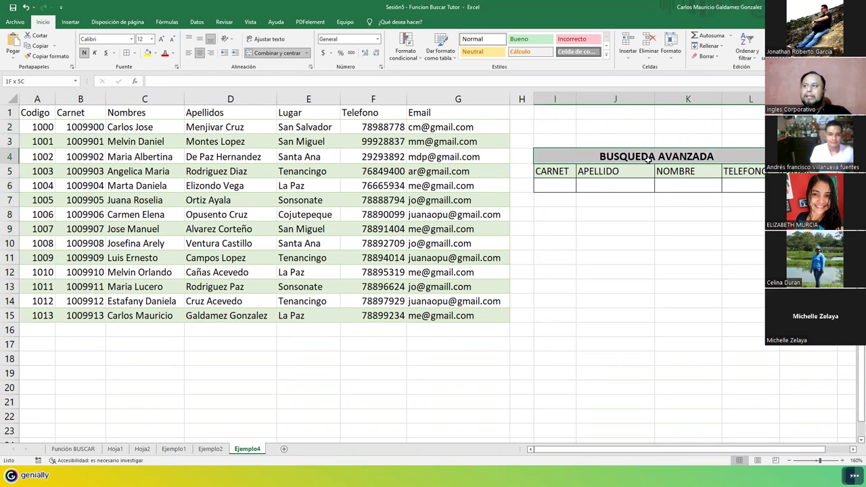
{"action": "left_click", "coordinate": [256, 55]}
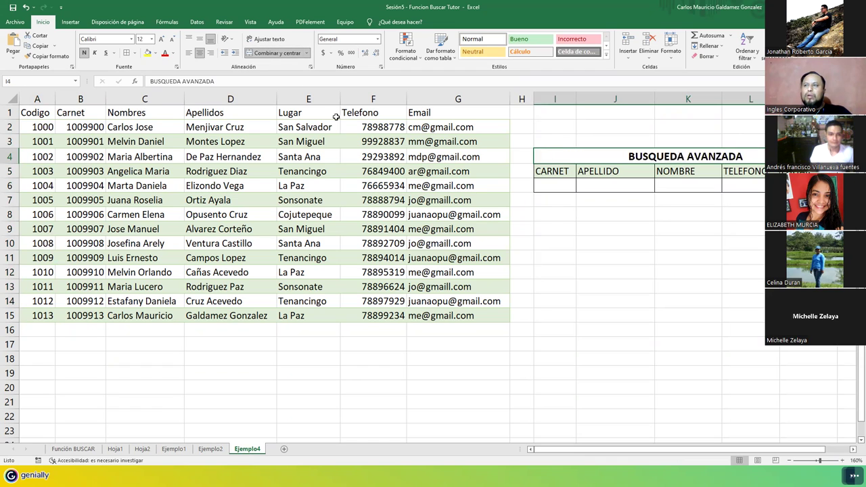
{"action": "left_click", "coordinate": [631, 186]}
Step: Check the lookup block I4:M6, then switch to the Funcion Buscar - Ejercicios workbook
{"action": "left_click_drag", "start_coordinate": [539, 171], "coordinate": [726, 183]}
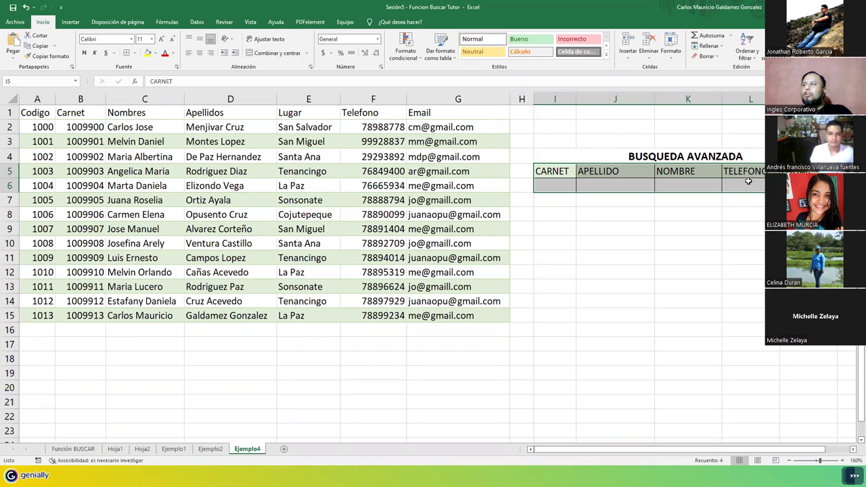
{"action": "left_click", "coordinate": [719, 182]}
{"action": "left_click_drag", "start_coordinate": [547, 174], "coordinate": [750, 181]}
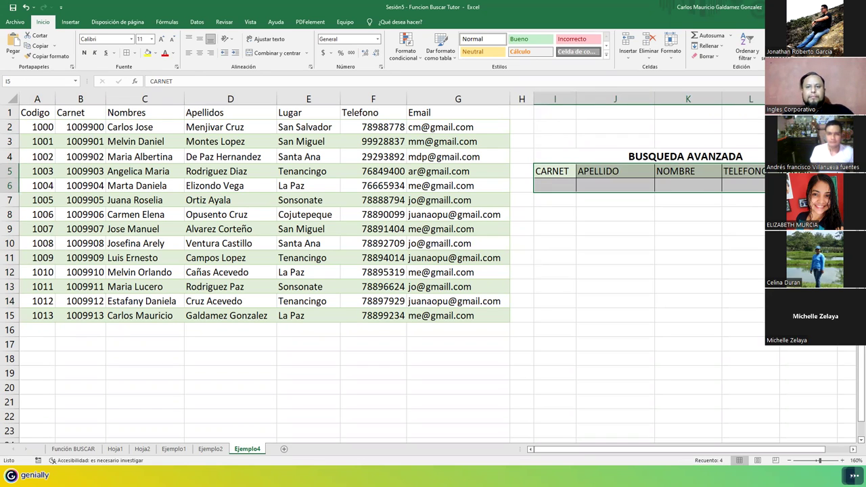
{"action": "left_click", "coordinate": [751, 188]}
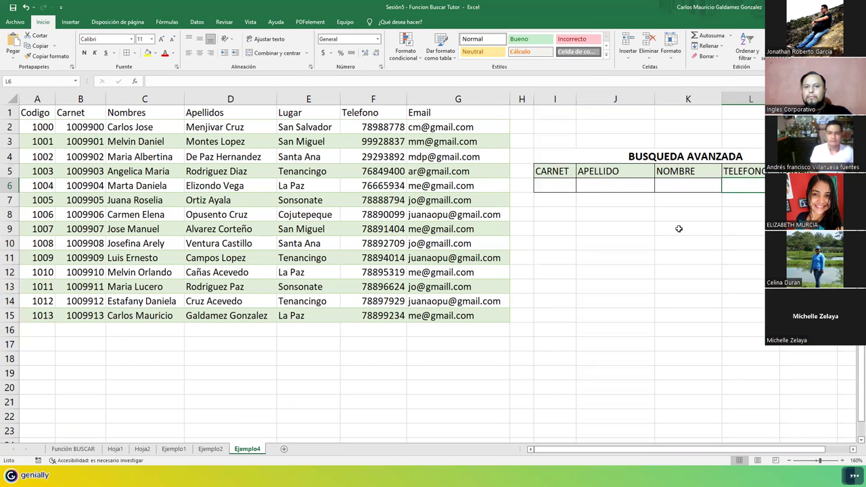
{"action": "left_click_drag", "start_coordinate": [599, 155], "coordinate": [598, 184]}
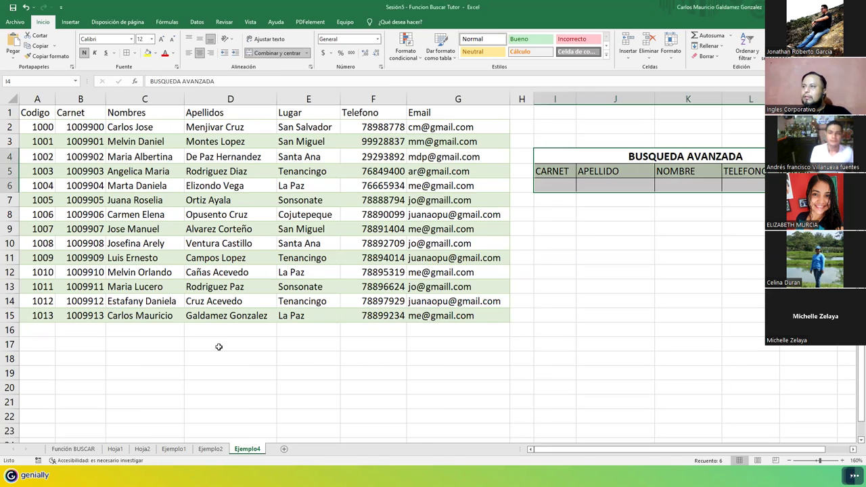
{"action": "key", "text": "alt+Tab"}
Step: Enable content in the Ejercicios workbook's Ejemplo4 sheet and return to the Tutor workbook's CARNET cell I6
{"action": "left_click", "coordinate": [196, 449]}
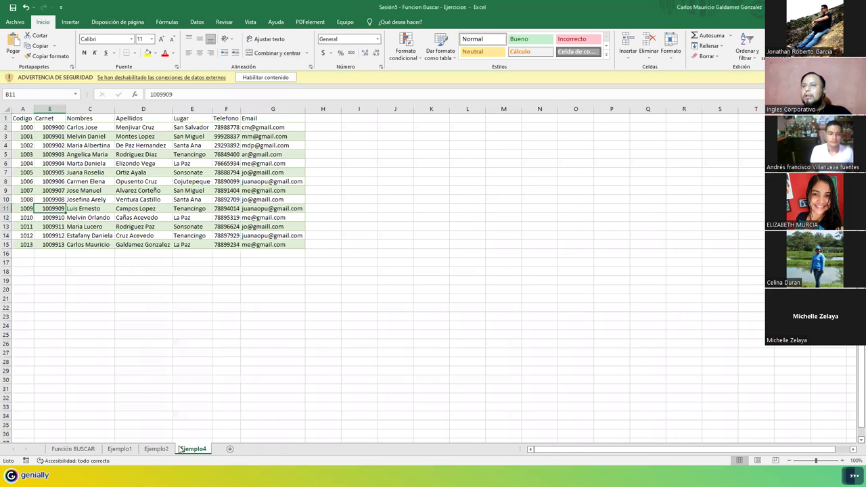
{"action": "left_click", "coordinate": [273, 77]}
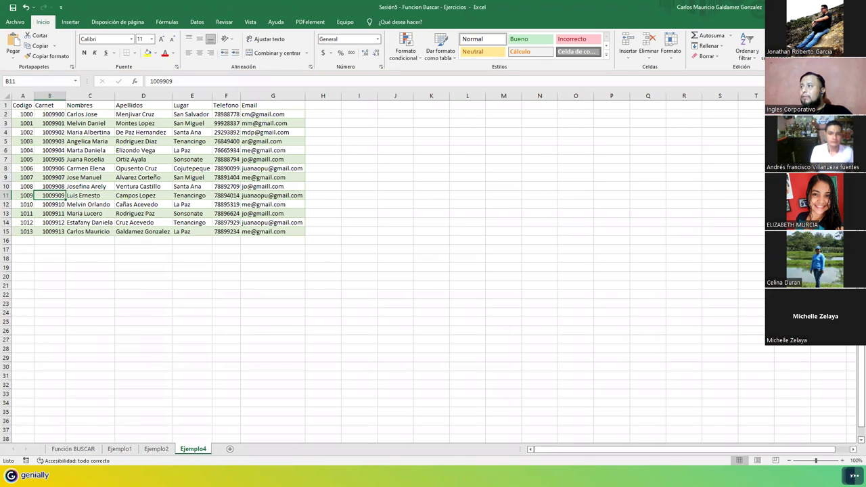
{"action": "key", "text": "alt+Tab"}
{"action": "left_click", "coordinate": [550, 186]}
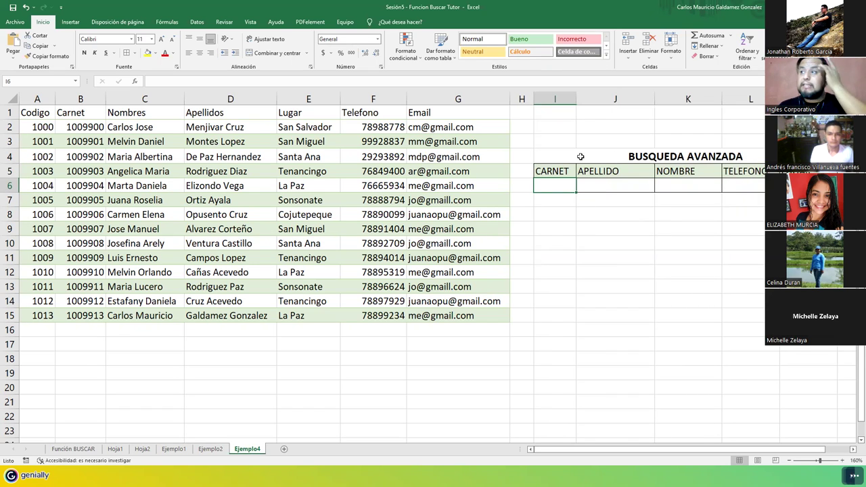
Step: Inspect the CARNET input I6, the employee table and the lookup result cells J6:L6
{"action": "left_click_drag", "start_coordinate": [595, 174], "coordinate": [601, 187]}
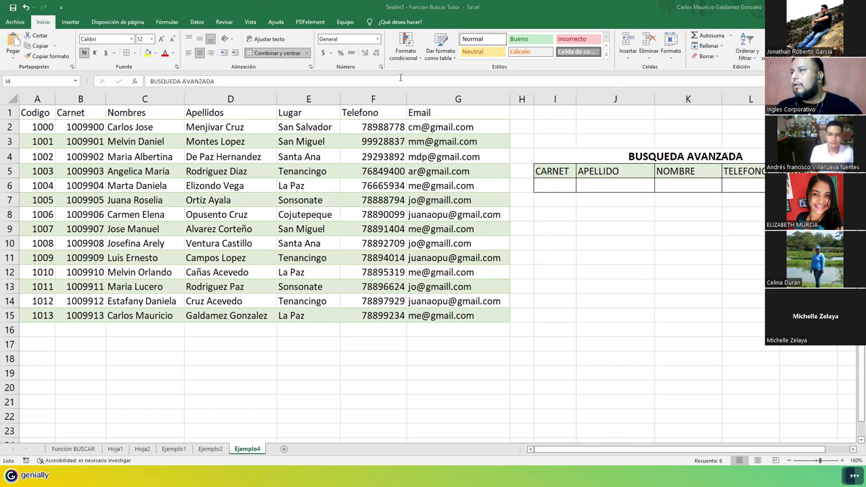
{"action": "left_click", "coordinate": [549, 185]}
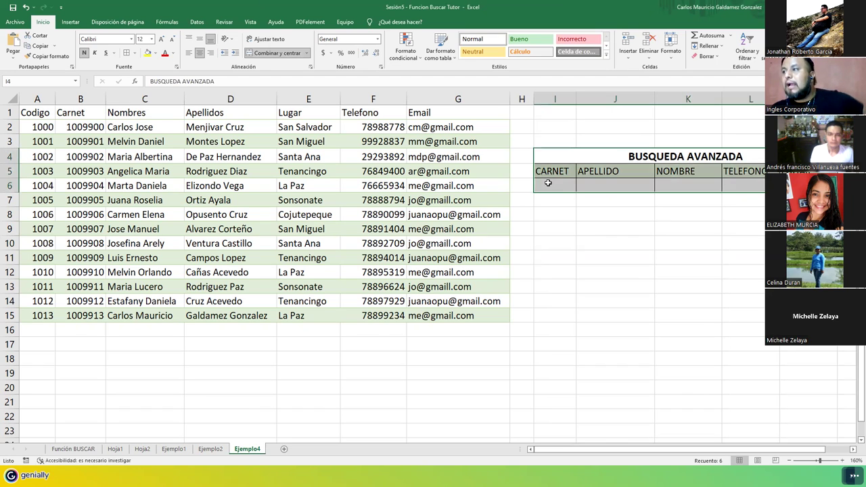
{"action": "left_click", "coordinate": [559, 184]}
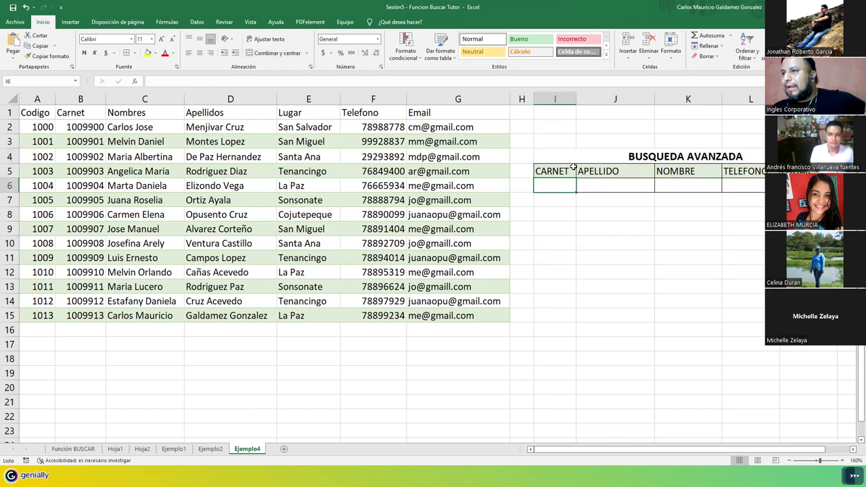
{"action": "left_click_drag", "start_coordinate": [48, 113], "coordinate": [430, 315]}
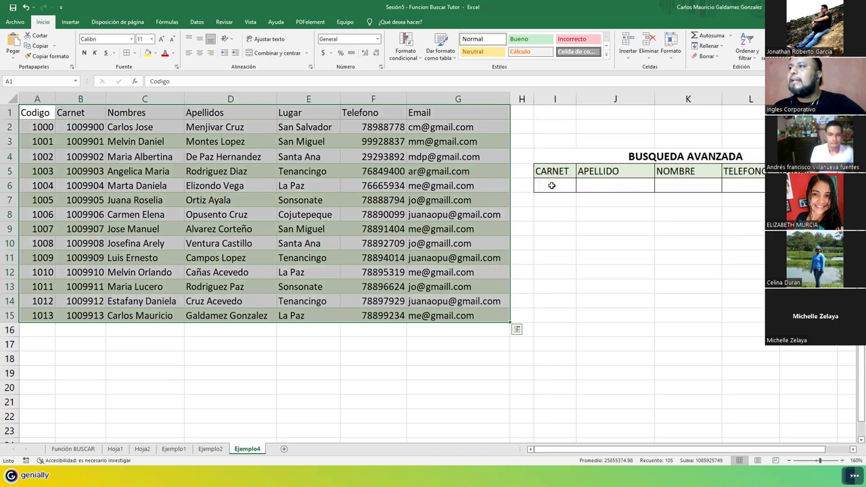
{"action": "left_click", "coordinate": [551, 186]}
{"action": "left_click_drag", "start_coordinate": [604, 182], "coordinate": [755, 188]}
{"action": "left_click", "coordinate": [551, 190]}
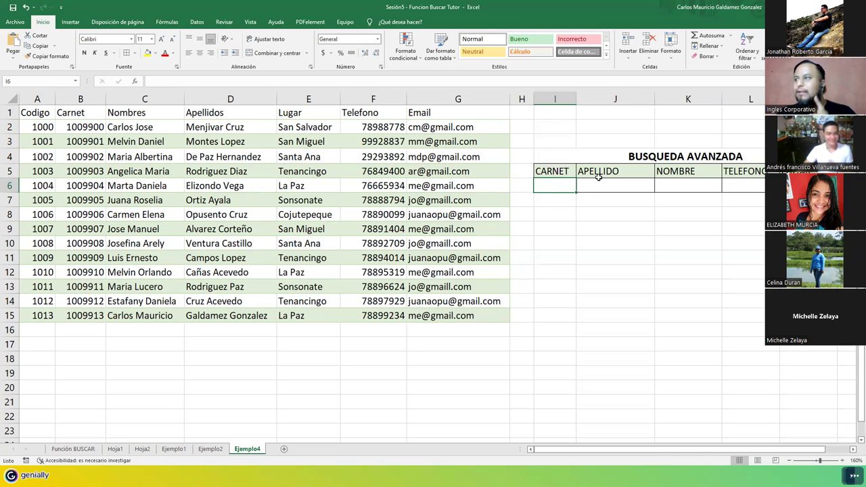
{"action": "left_click_drag", "start_coordinate": [612, 186], "coordinate": [662, 186]}
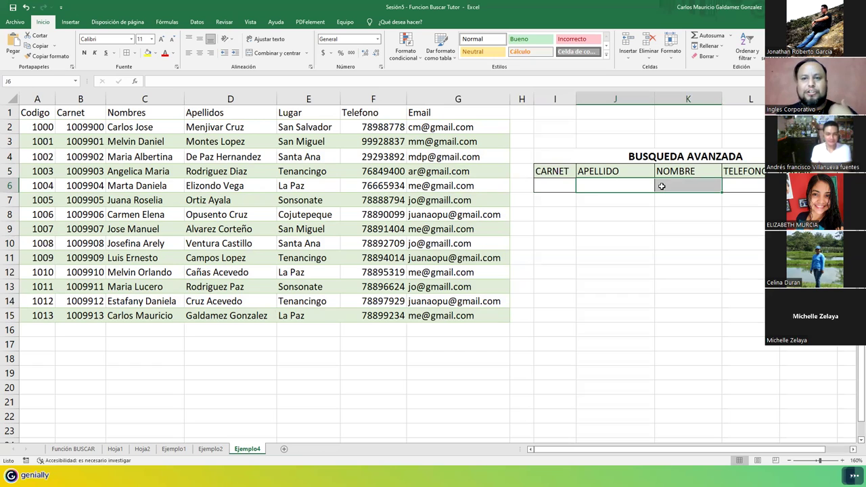
{"action": "left_click", "coordinate": [734, 185]}
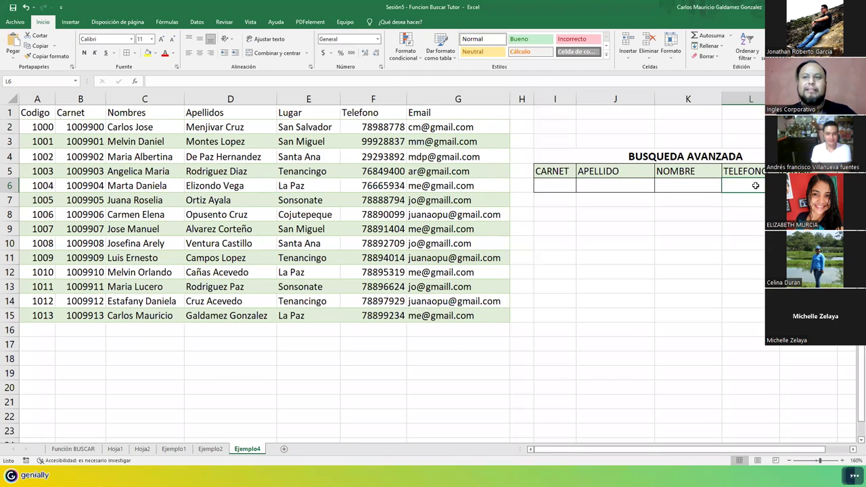
Step: Cycle through the Ejemplo2, Ejemplo1, Hoja2, Hoja1 and Función BUSCAR sheets, returning to Ejemplo4
{"action": "left_click", "coordinate": [210, 449]}
{"action": "left_click", "coordinate": [173, 449]}
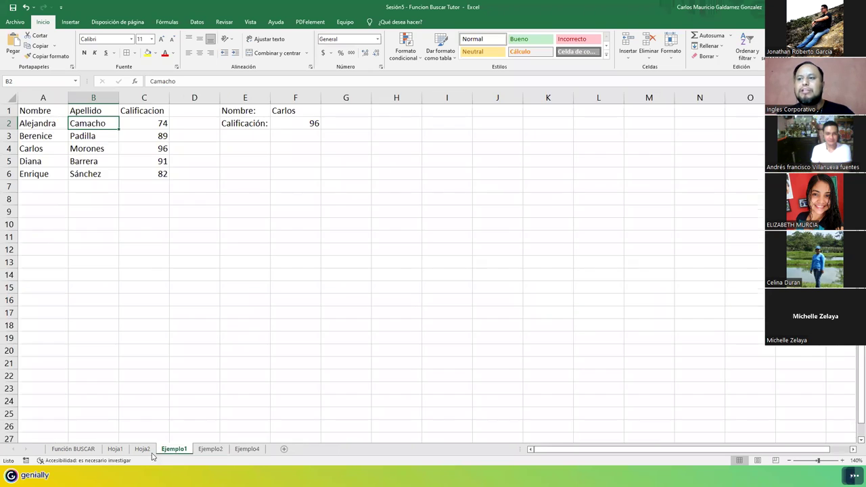
{"action": "left_click", "coordinate": [142, 449]}
{"action": "left_click", "coordinate": [115, 449]}
{"action": "left_click", "coordinate": [73, 449]}
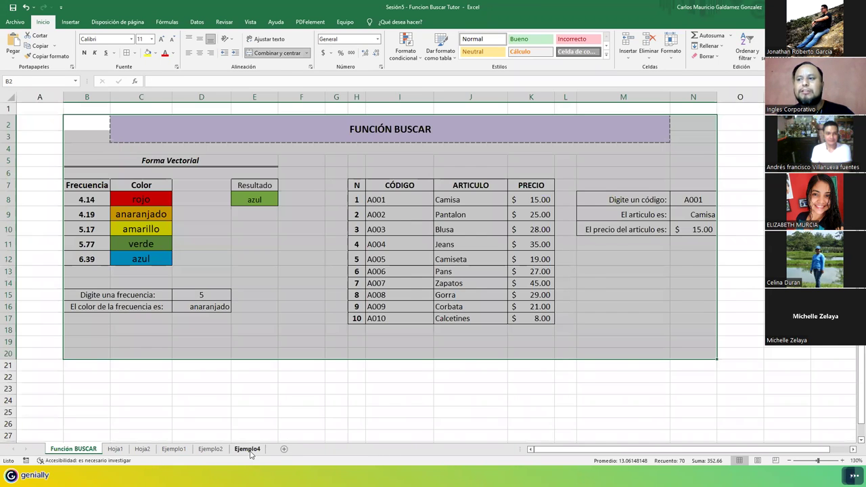
{"action": "left_click", "coordinate": [247, 449]}
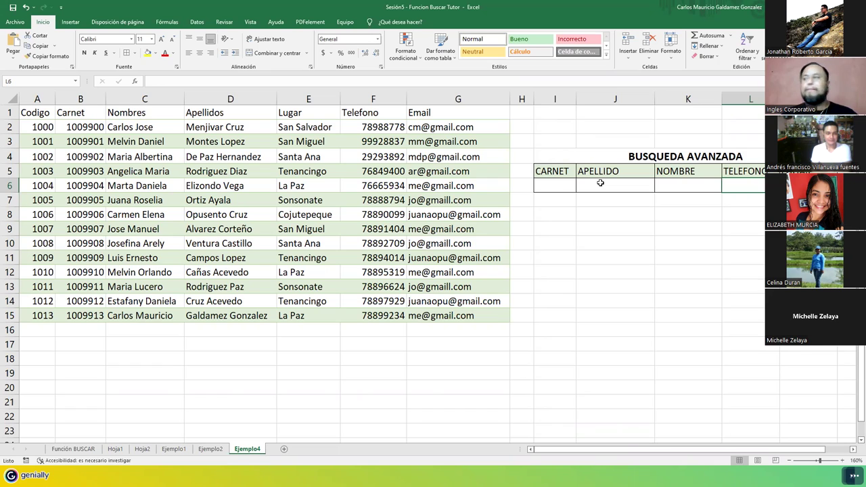
Step: Widen column K and narrow column J under the APELLIDO and NOMBRE headers
{"action": "left_click", "coordinate": [599, 182]}
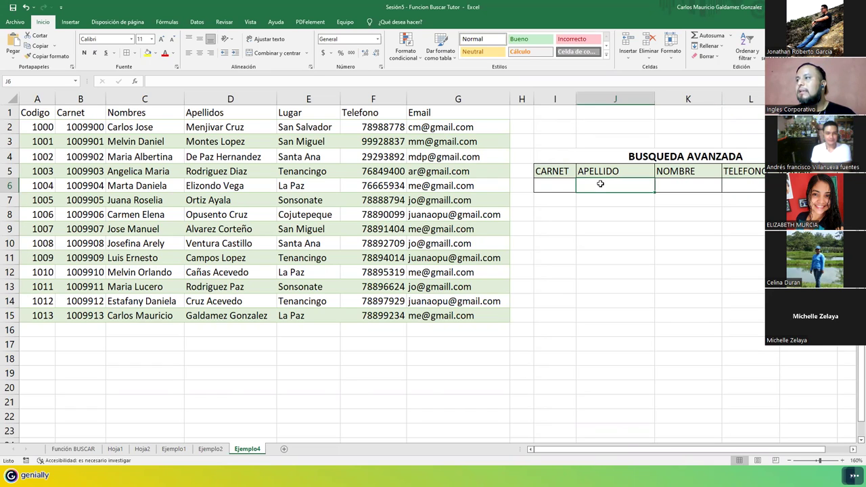
{"action": "left_click", "coordinate": [554, 182]}
{"action": "mouse_move", "coordinate": [599, 186]}
{"action": "left_mouse_down"}
{"action": "mouse_move", "coordinate": [717, 186]}
{"action": "mouse_move", "coordinate": [751, 202]}
{"action": "mouse_move", "coordinate": [751, 188]}
{"action": "left_mouse_up"}
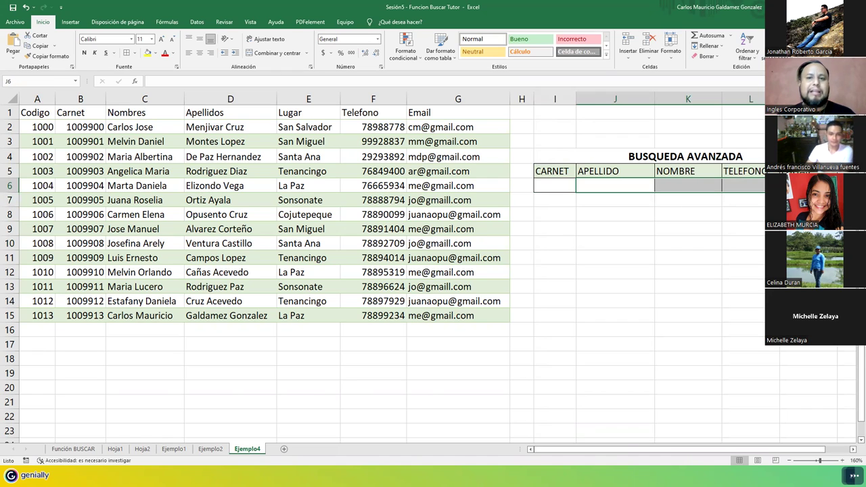
{"action": "left_click", "coordinate": [610, 172]}
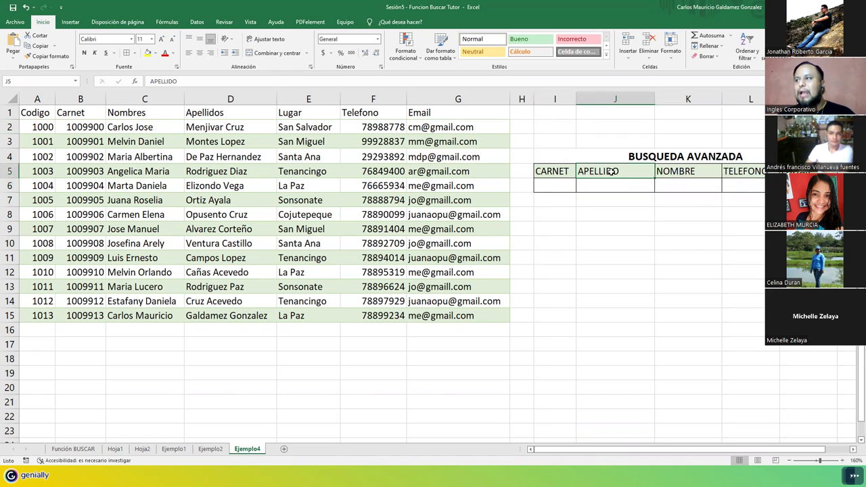
{"action": "left_click", "coordinate": [684, 173]}
{"action": "left_click_drag", "start_coordinate": [721, 99], "coordinate": [728, 99]}
{"action": "left_click_drag", "start_coordinate": [655, 99], "coordinate": [648, 99]}
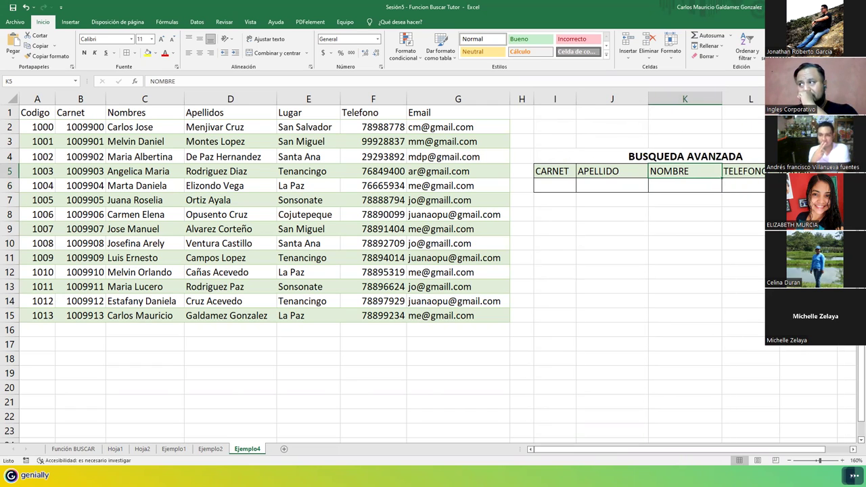
{"action": "left_click", "coordinate": [808, 99]}
{"action": "left_click", "coordinate": [808, 186]}
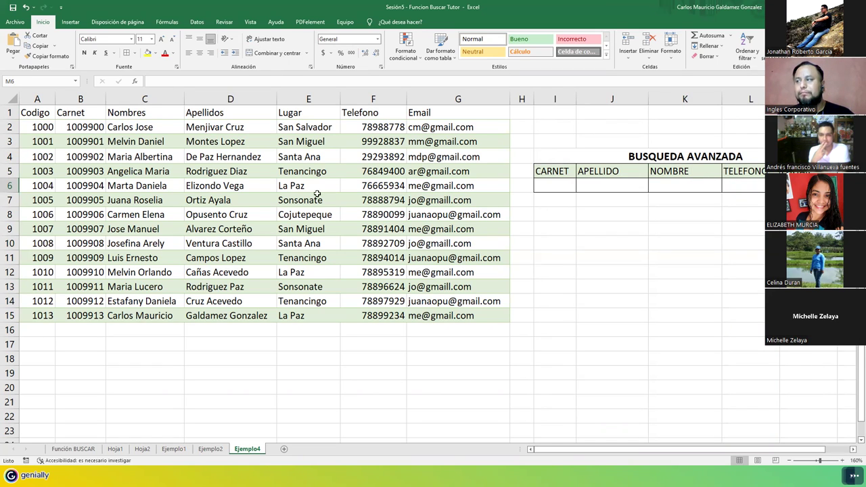
Step: Enter =BUSCAR(I6;B2:B15;D2:D15) in J6 to look up the surname by carnet
{"action": "left_click", "coordinate": [597, 182]}
{"action": "type", "text": "="}
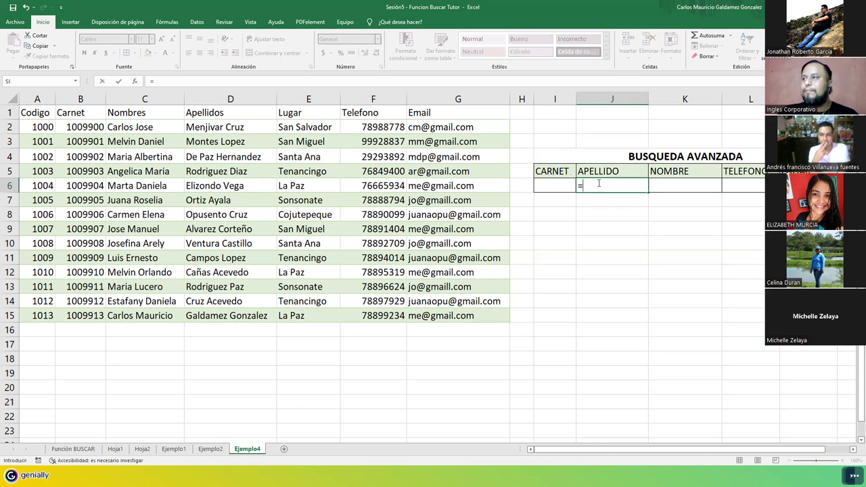
{"action": "type", "text": "busca"}
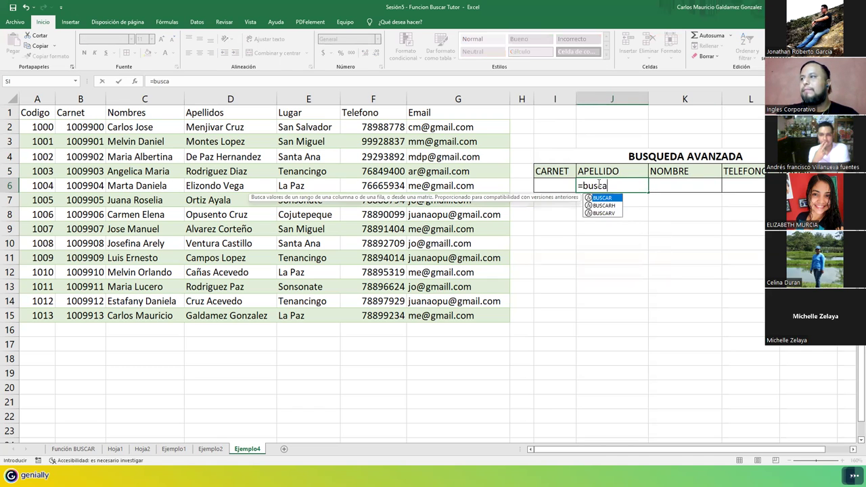
{"action": "key", "text": "Tab"}
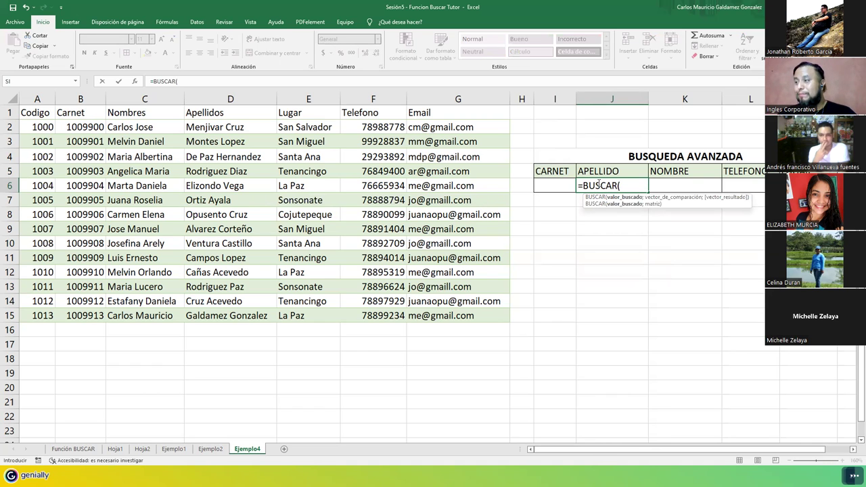
{"action": "left_click", "coordinate": [552, 187]}
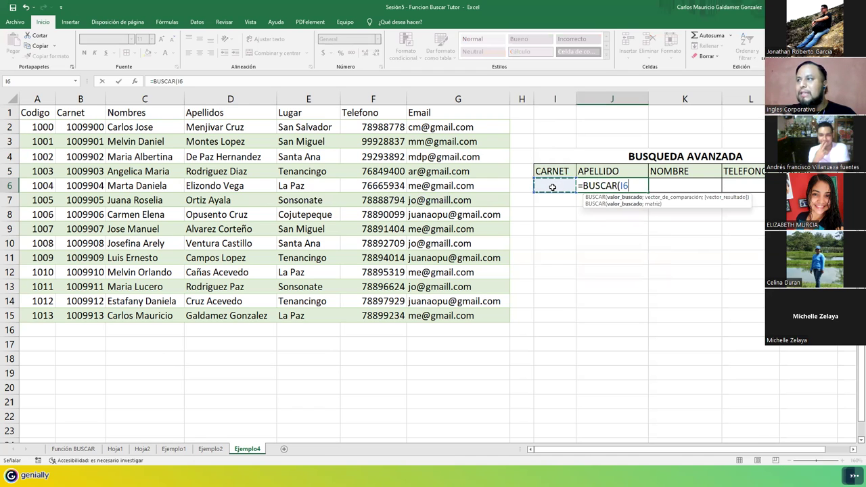
{"action": "type", "text": ";"}
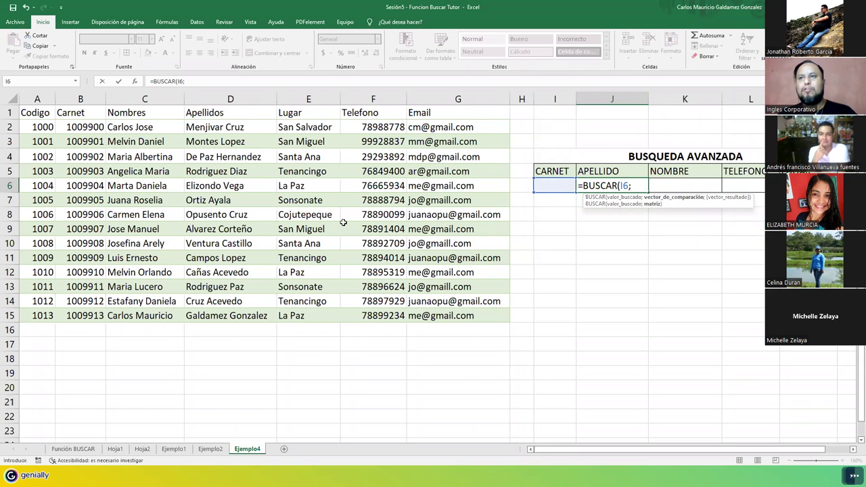
{"action": "left_click_drag", "start_coordinate": [80, 128], "coordinate": [76, 315]}
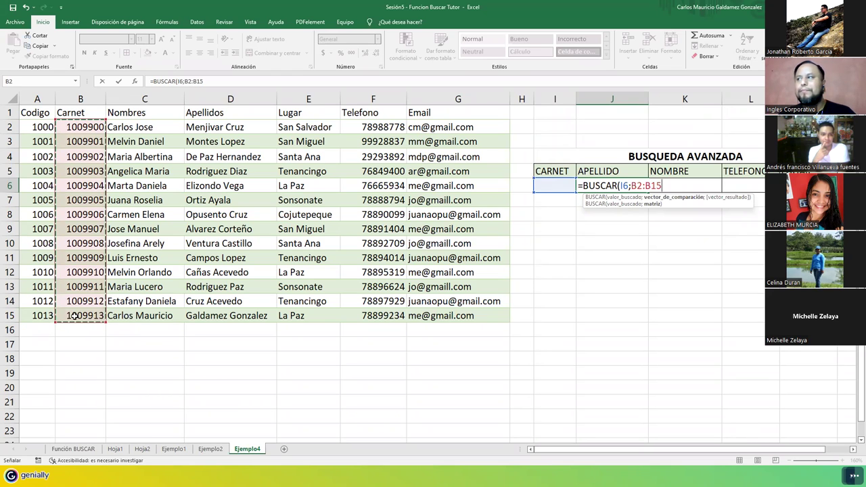
{"action": "type", "text": ";"}
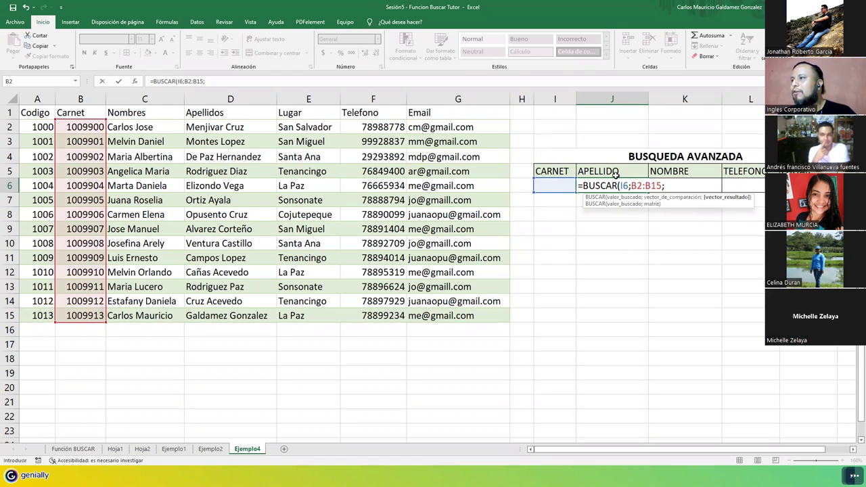
{"action": "left_click_drag", "start_coordinate": [209, 127], "coordinate": [199, 318]}
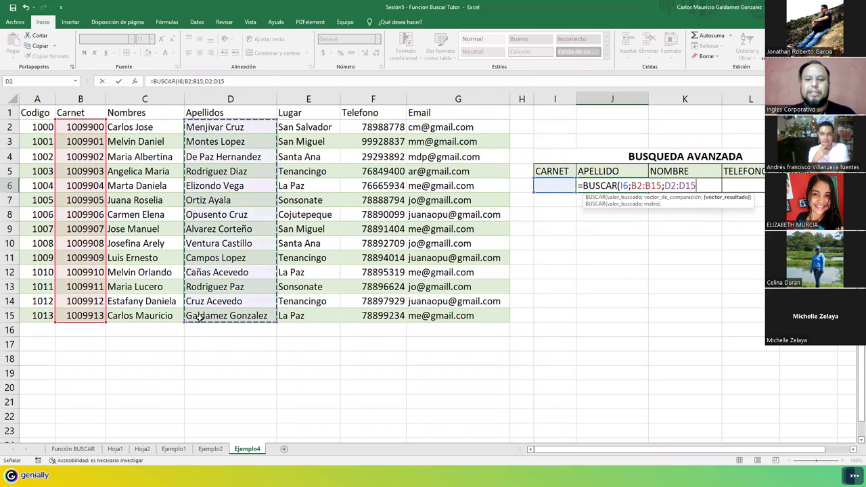
{"action": "type", "text": ")"}
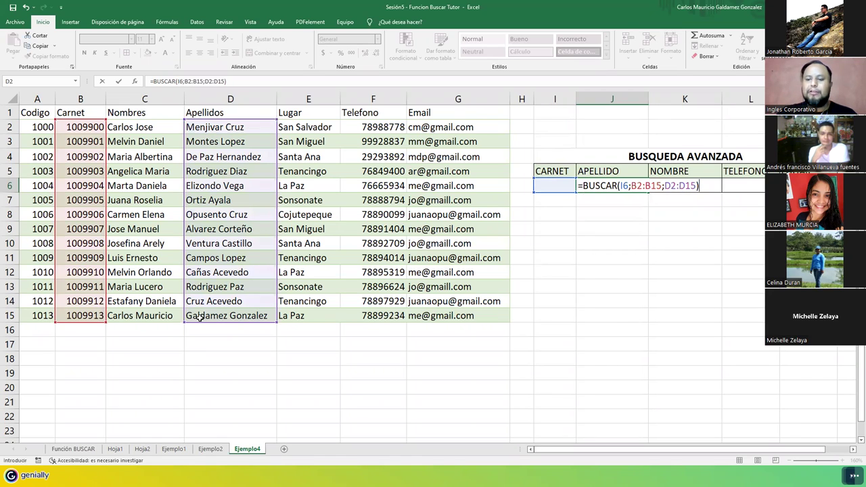
{"action": "key", "text": "Return"}
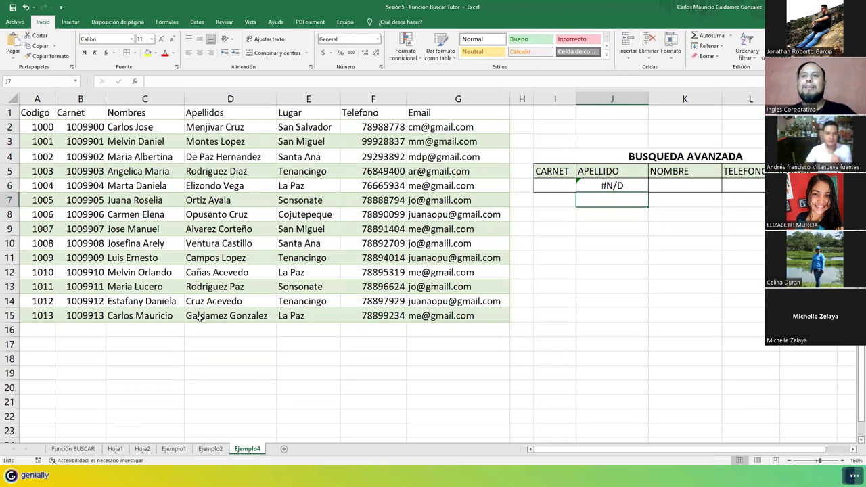
{"action": "left_click", "coordinate": [553, 184]}
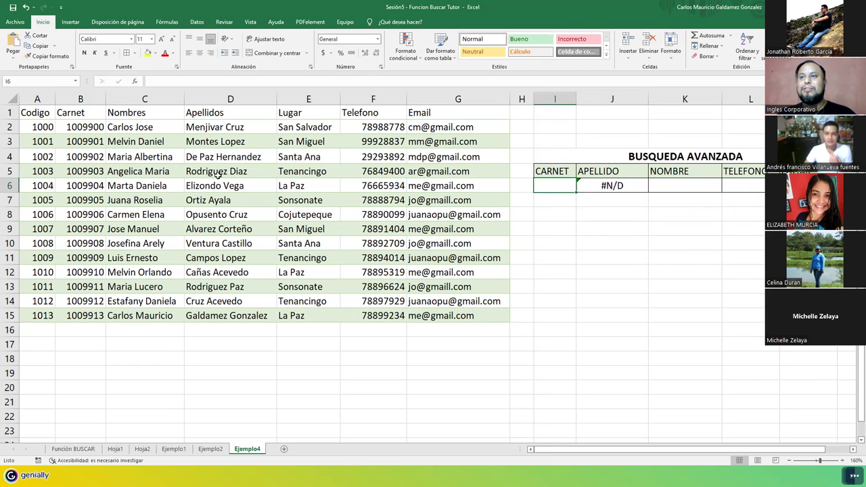
{"action": "type", "text": "1009909"}
{"action": "key", "text": "Return"}
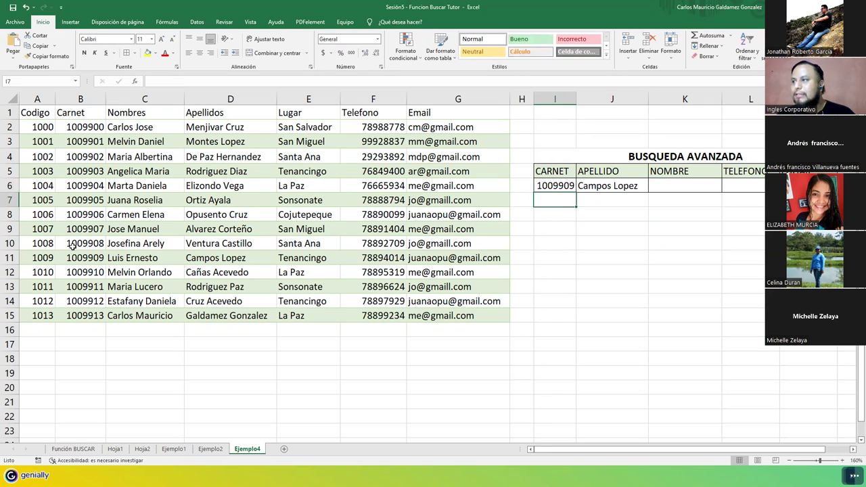
{"action": "left_click_drag", "start_coordinate": [73, 257], "coordinate": [220, 260]}
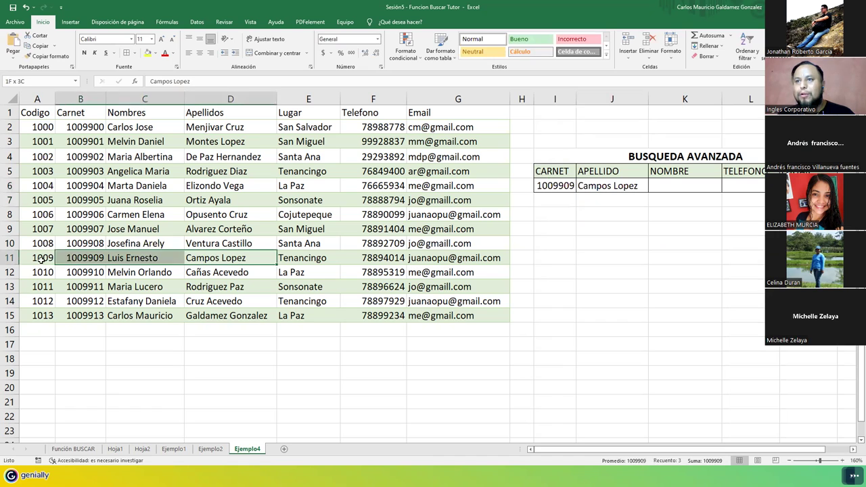
{"action": "left_click_drag", "start_coordinate": [40, 260], "coordinate": [39, 262]}
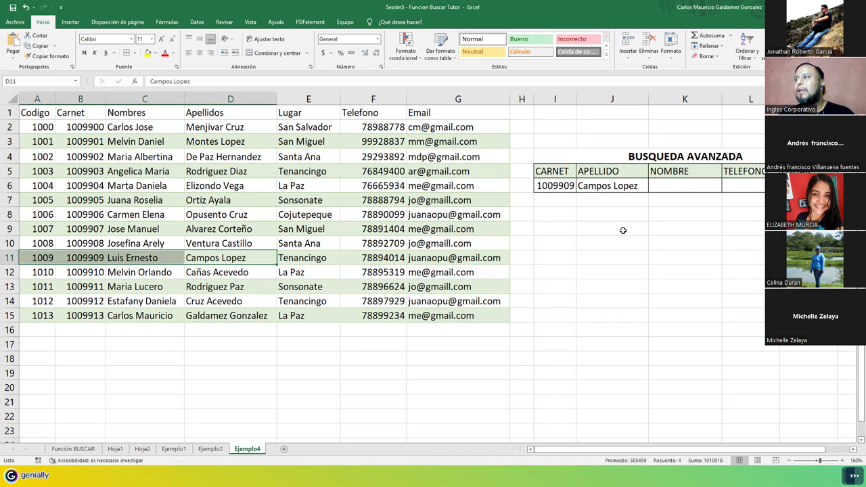
Step: Enter =BUSCAR(I6;B2:B15;C2:C15) in K6 and compare the name with carnet 1009909's row
{"action": "left_click", "coordinate": [683, 188]}
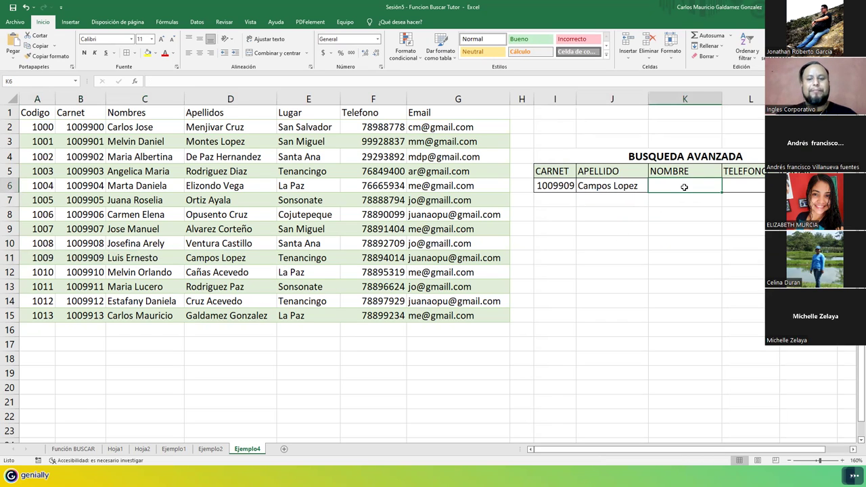
{"action": "type", "text": "="}
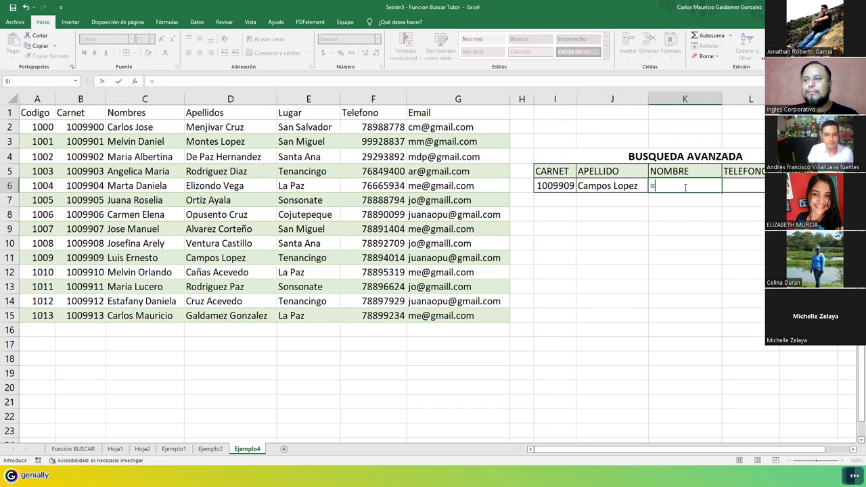
{"action": "type", "text": "buscar"}
{"action": "key", "text": "Tab"}
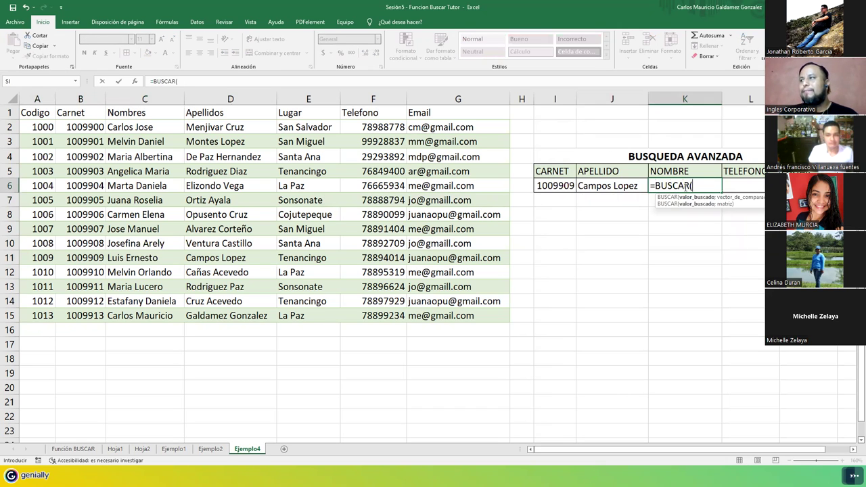
{"action": "left_click", "coordinate": [552, 187]}
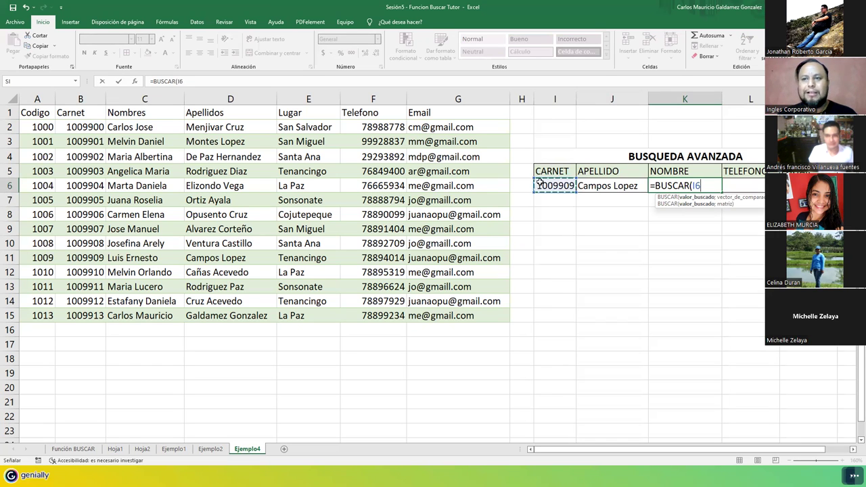
{"action": "type", "text": ";"}
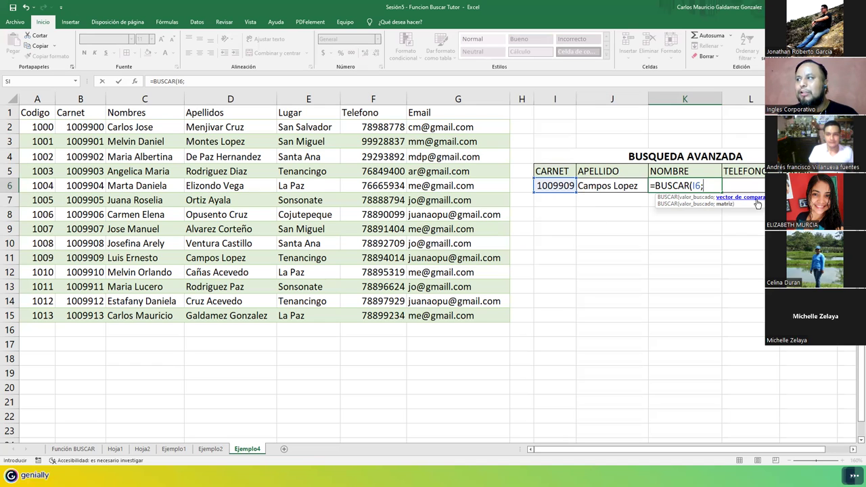
{"action": "left_click_drag", "start_coordinate": [85, 128], "coordinate": [82, 319]}
{"action": "type", "text": ";"}
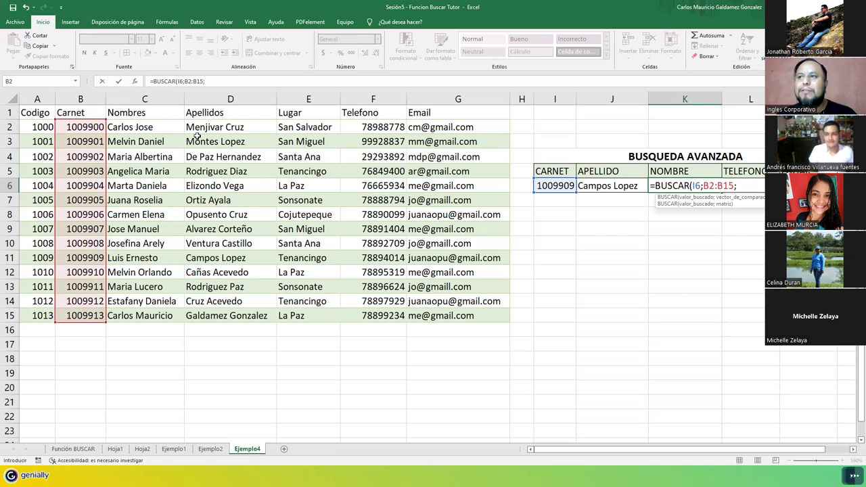
{"action": "left_click_drag", "start_coordinate": [138, 126], "coordinate": [132, 318]}
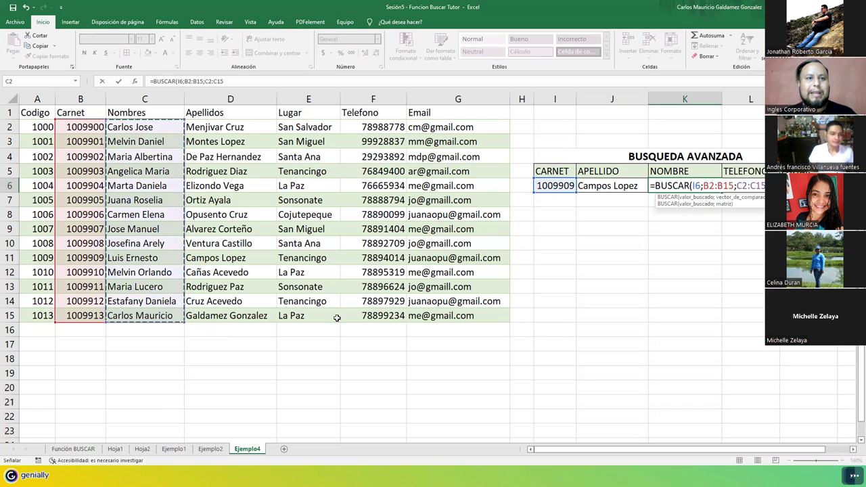
{"action": "type", "text": ")"}
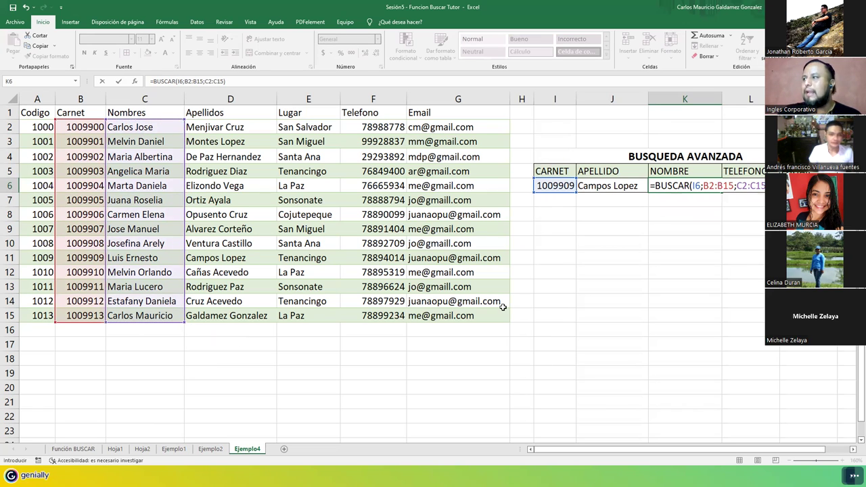
{"action": "key", "text": "Return"}
{"action": "key", "text": "Return"}
{"action": "left_click_drag", "start_coordinate": [40, 258], "coordinate": [247, 256]}
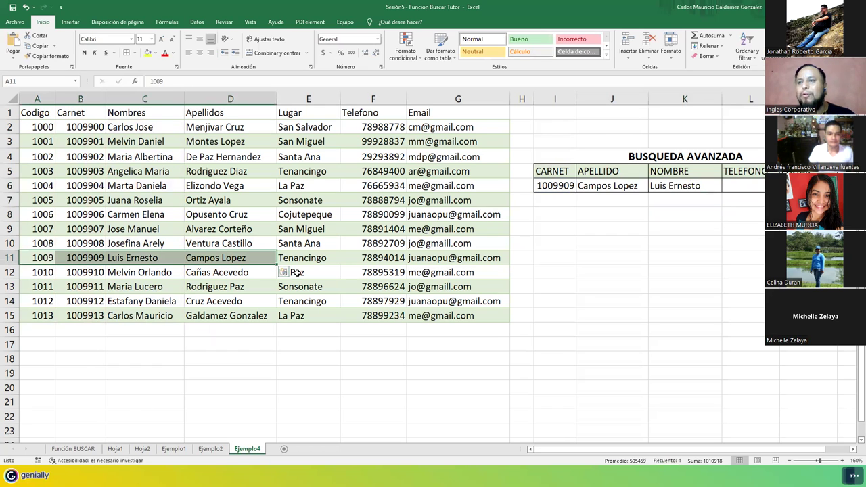
{"action": "left_click_drag", "start_coordinate": [152, 259], "coordinate": [229, 256]}
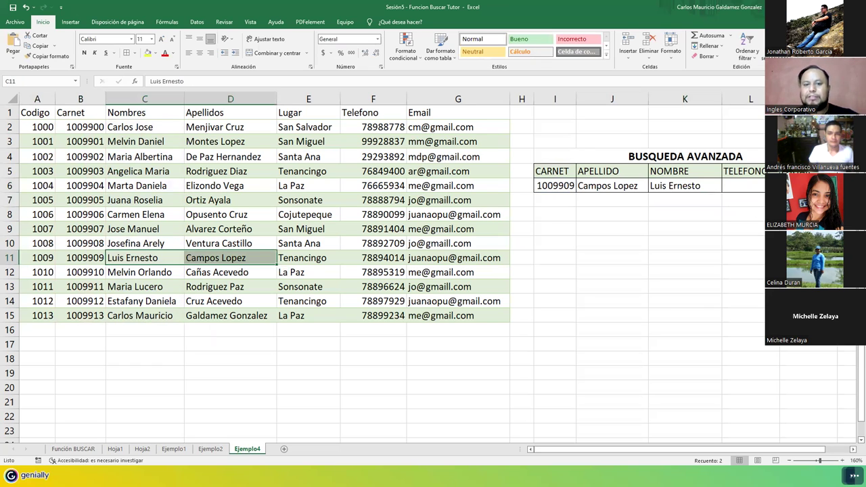
{"action": "double_click", "coordinate": [747, 184]}
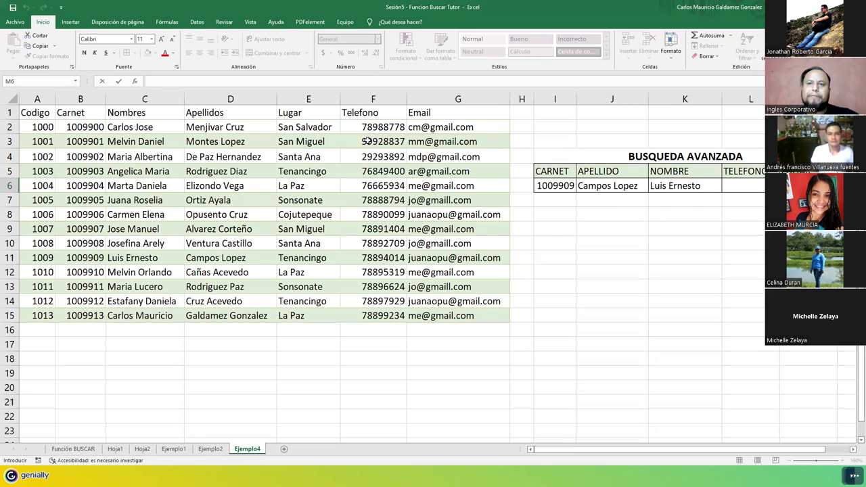
Step: Format the Telefono values F2:F15 as Número and remove both decimal places
{"action": "left_click_drag", "start_coordinate": [368, 123], "coordinate": [376, 315]}
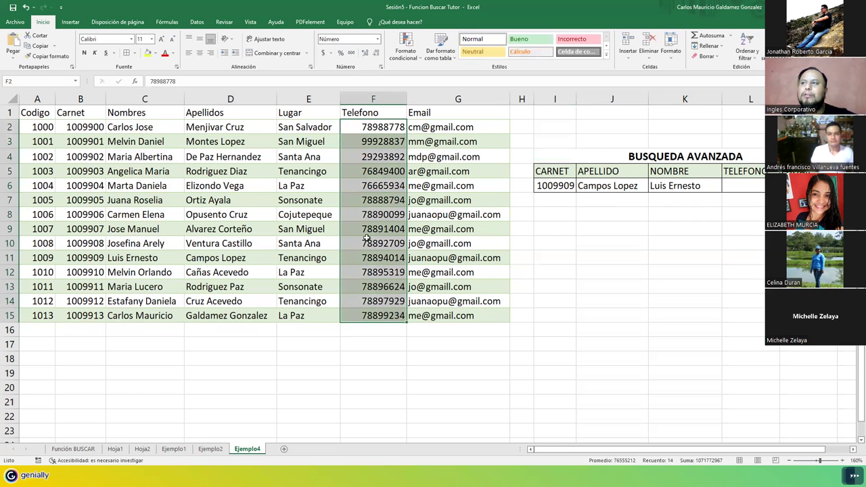
{"action": "left_click", "coordinate": [377, 39]}
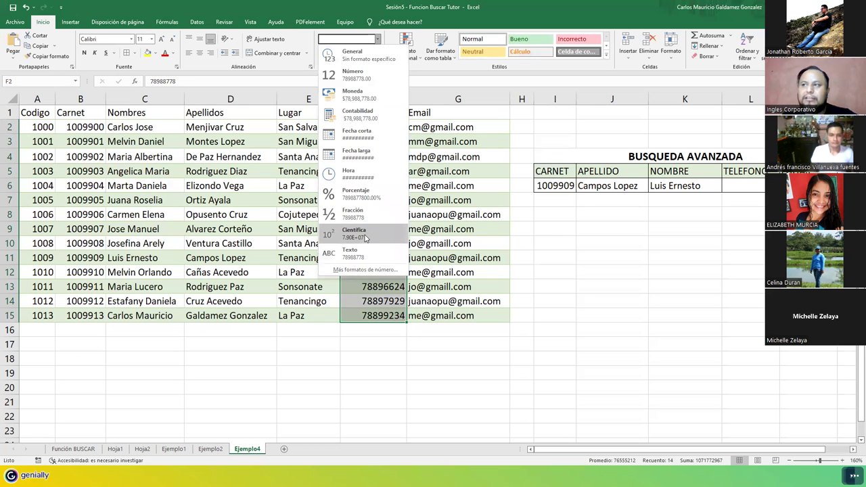
{"action": "left_click", "coordinate": [425, 184]}
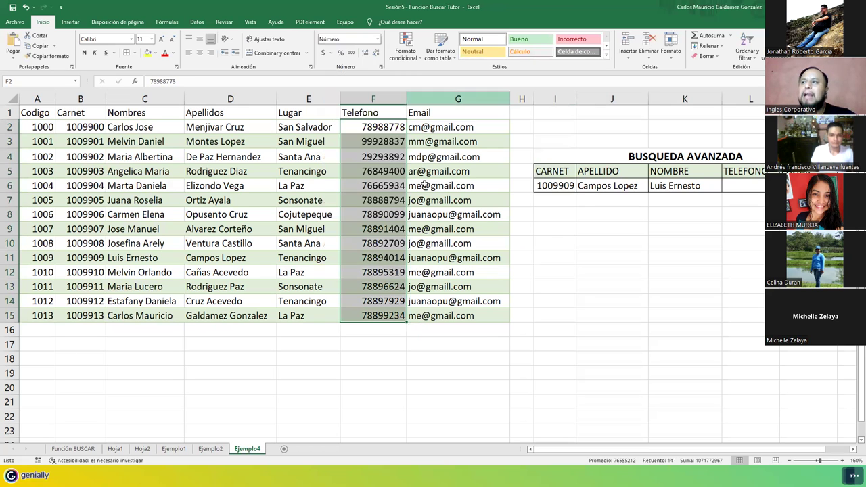
{"action": "left_click", "coordinate": [356, 127]}
{"action": "left_click_drag", "start_coordinate": [356, 156], "coordinate": [357, 313]}
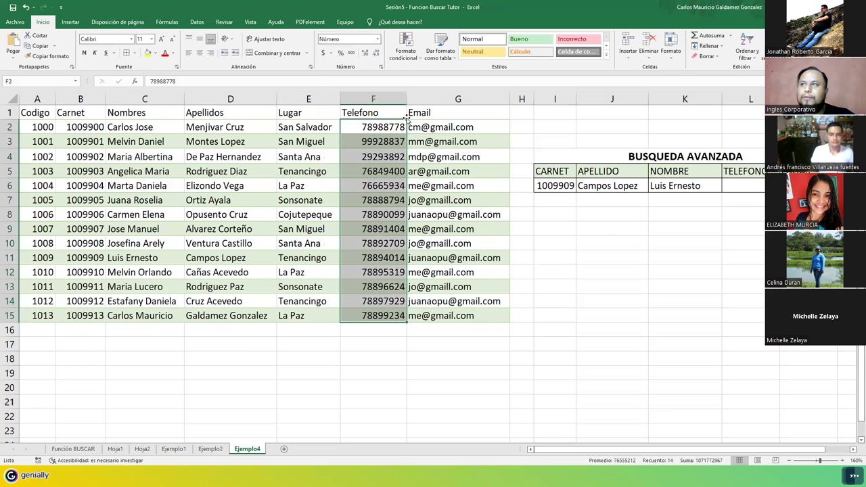
{"action": "left_click", "coordinate": [377, 39]}
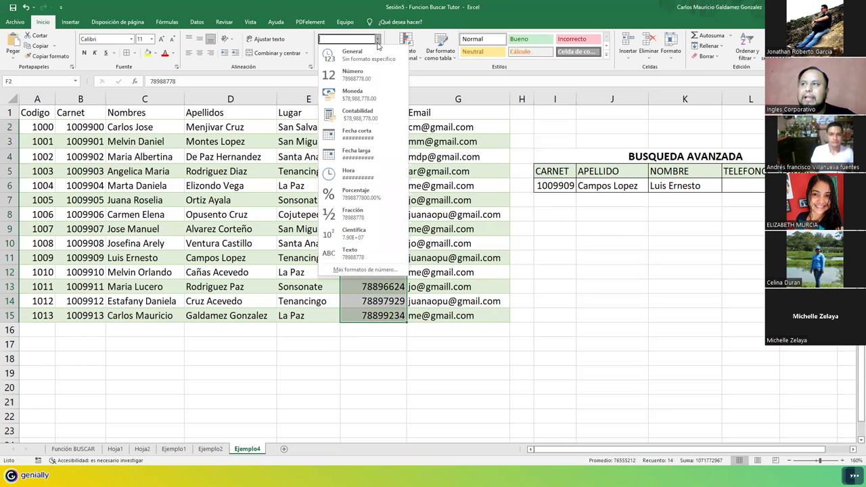
{"action": "left_click", "coordinate": [367, 79]}
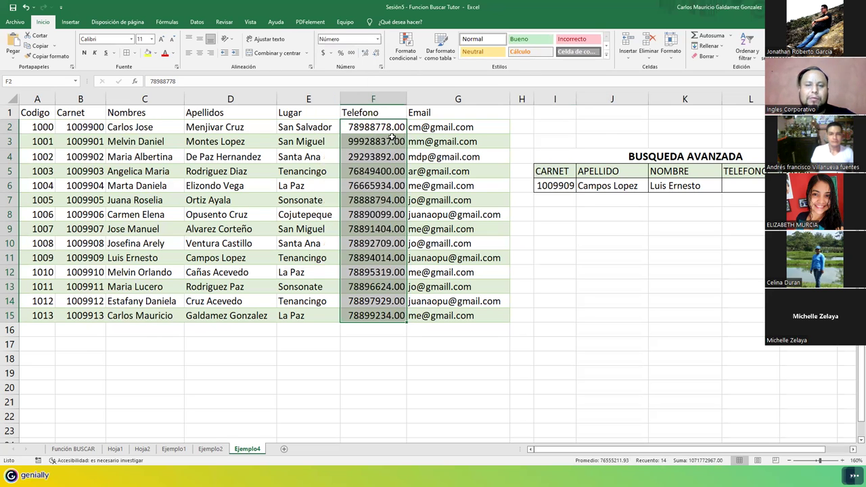
{"action": "left_click", "coordinate": [376, 55]}
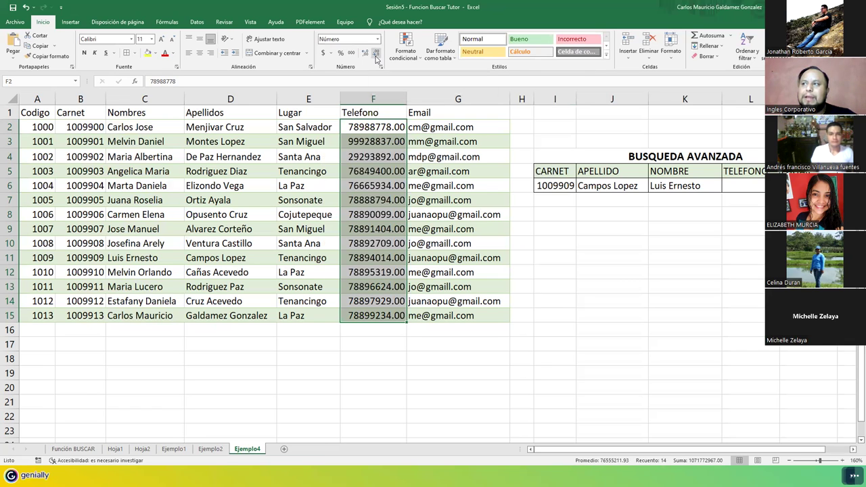
{"action": "left_click", "coordinate": [376, 54]}
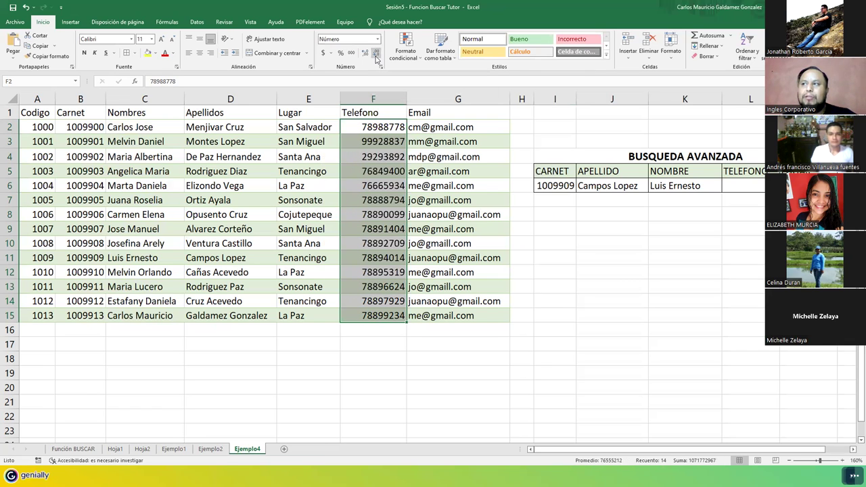
{"action": "left_click", "coordinate": [364, 255]}
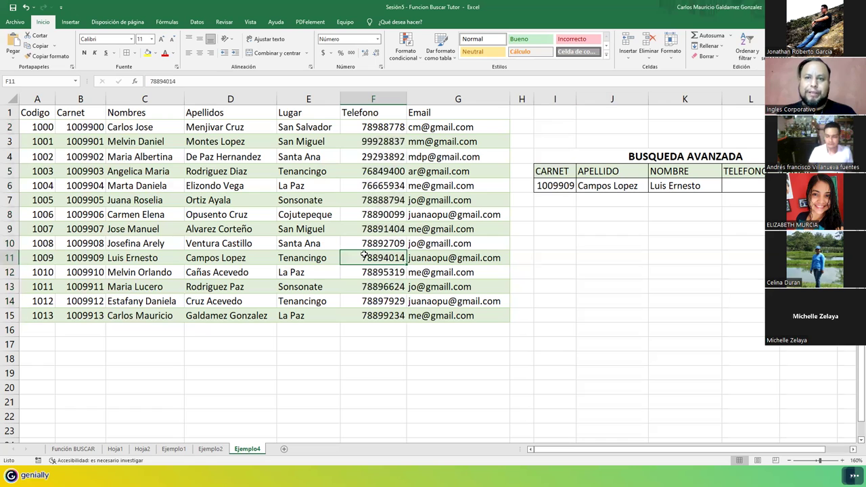
Step: Add a hyphen after the fourth digit in the phone numbers in F2 through F9
{"action": "double_click", "coordinate": [382, 127]}
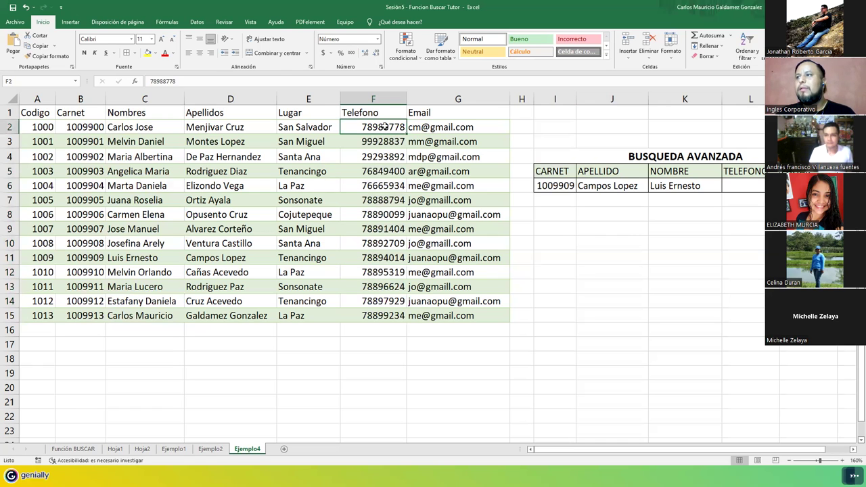
{"action": "type", "text": "-"}
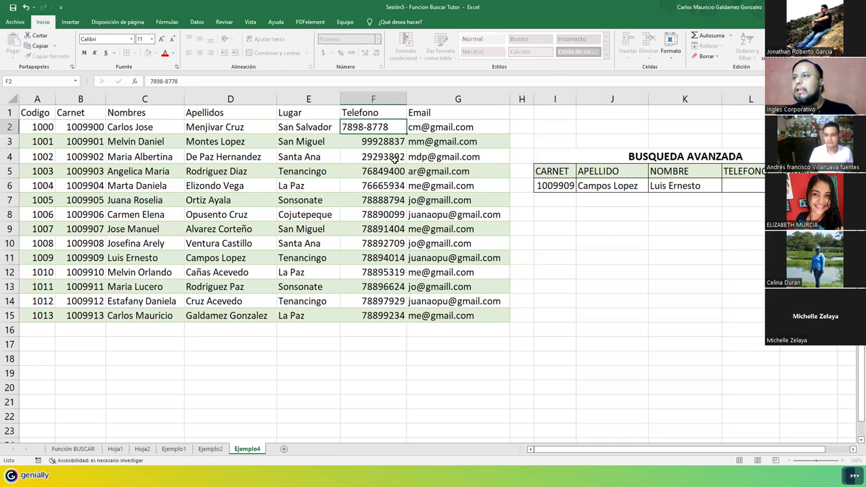
{"action": "key", "text": "Return"}
{"action": "double_click", "coordinate": [383, 141]}
{"action": "type", "text": "-"}
{"action": "key", "text": "Return"}
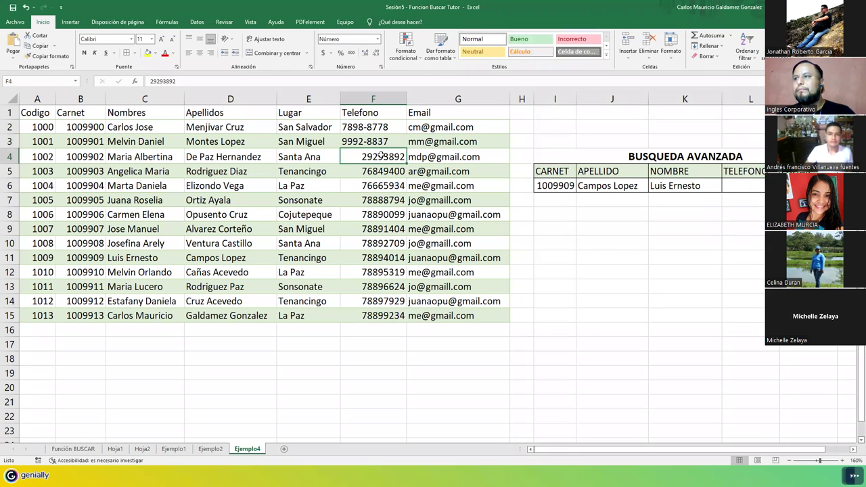
{"action": "double_click", "coordinate": [383, 156]}
{"action": "type", "text": "-"}
{"action": "key", "text": "Return"}
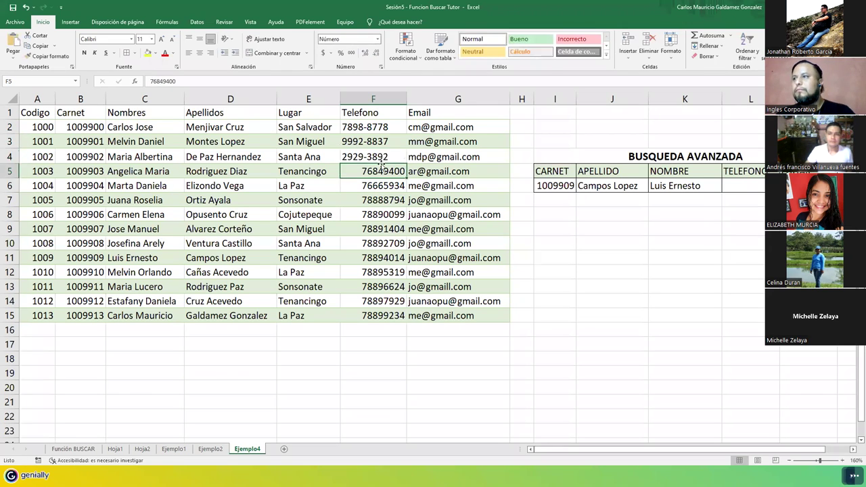
{"action": "double_click", "coordinate": [383, 170]}
{"action": "type", "text": "-"}
{"action": "key", "text": "Return"}
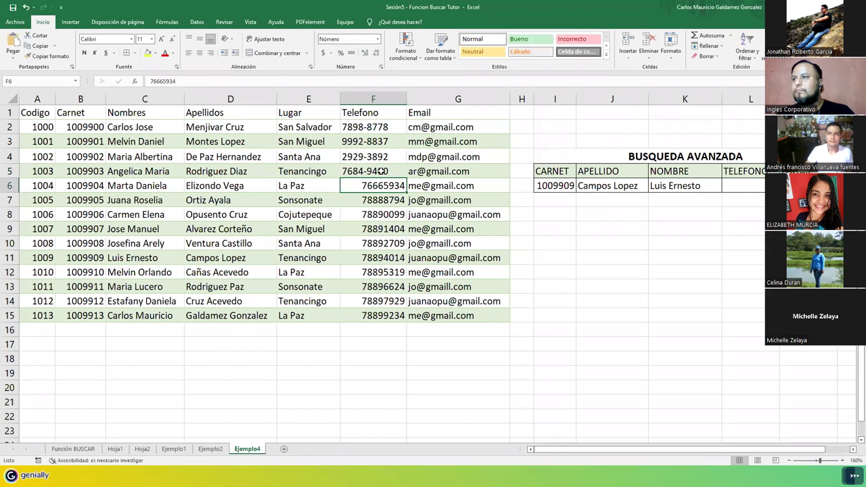
{"action": "double_click", "coordinate": [382, 185]}
{"action": "type", "text": "-"}
{"action": "key", "text": "Return"}
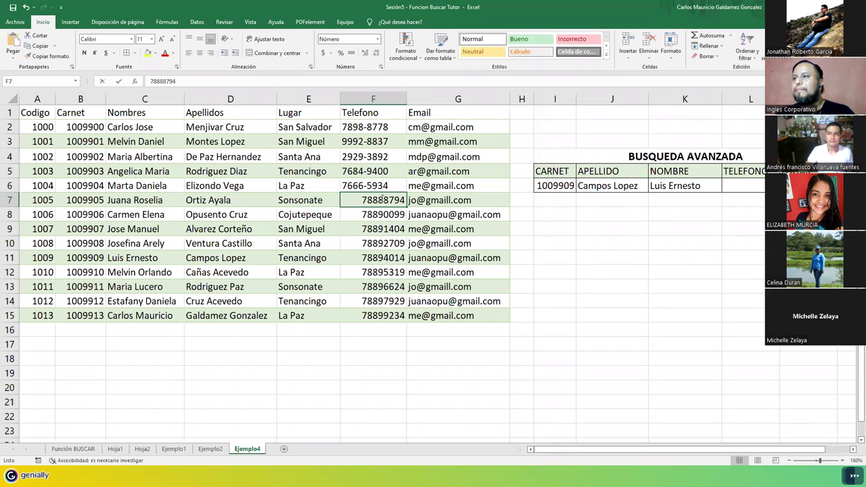
{"action": "double_click", "coordinate": [382, 200]}
{"action": "type", "text": "-"}
{"action": "key", "text": "Return"}
{"action": "double_click", "coordinate": [383, 214]}
{"action": "type", "text": "-"}
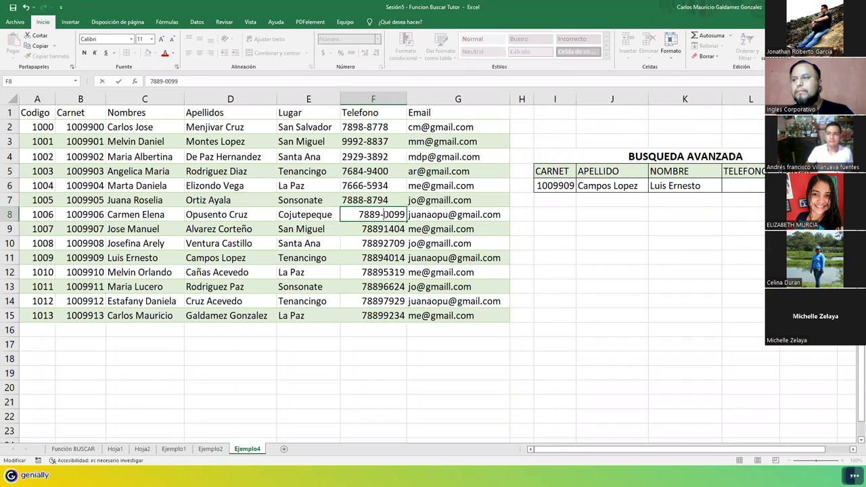
{"action": "key", "text": "Return"}
{"action": "double_click", "coordinate": [384, 230]}
{"action": "type", "text": "-"}
{"action": "key", "text": "Return"}
Step: Hyphenate the phone numbers in F10 through F15, fixing typos, then select F2:F15
{"action": "double_click", "coordinate": [384, 242]}
{"action": "type", "text": "."}
{"action": "key", "text": "BackSpace"}
{"action": "type", "text": "-"}
{"action": "key", "text": "Return"}
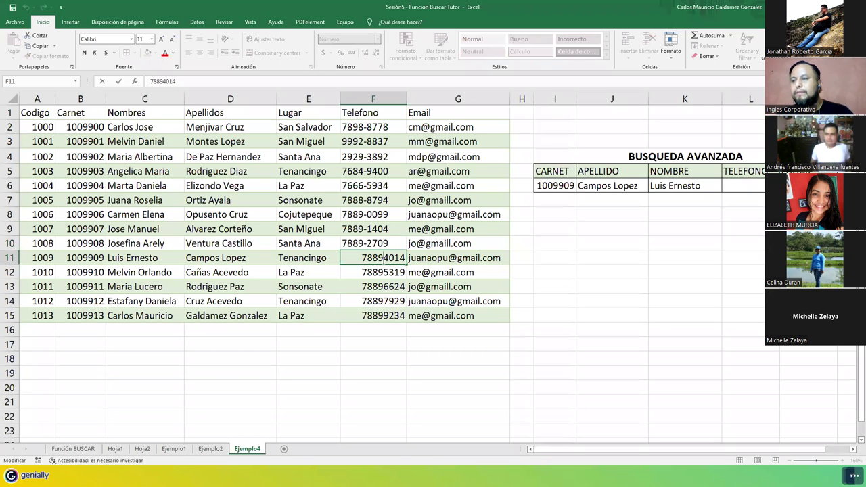
{"action": "double_click", "coordinate": [383, 258]}
{"action": "type", "text": "."}
{"action": "key", "text": "BackSpace"}
{"action": "type", "text": "-"}
{"action": "key", "text": "Return"}
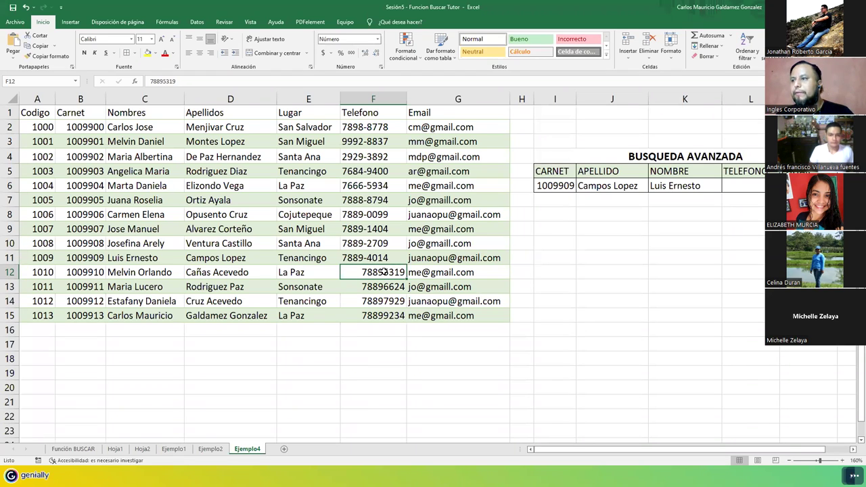
{"action": "double_click", "coordinate": [383, 272]}
{"action": "type", "text": "-"}
{"action": "key", "text": "Return"}
{"action": "double_click", "coordinate": [383, 287]}
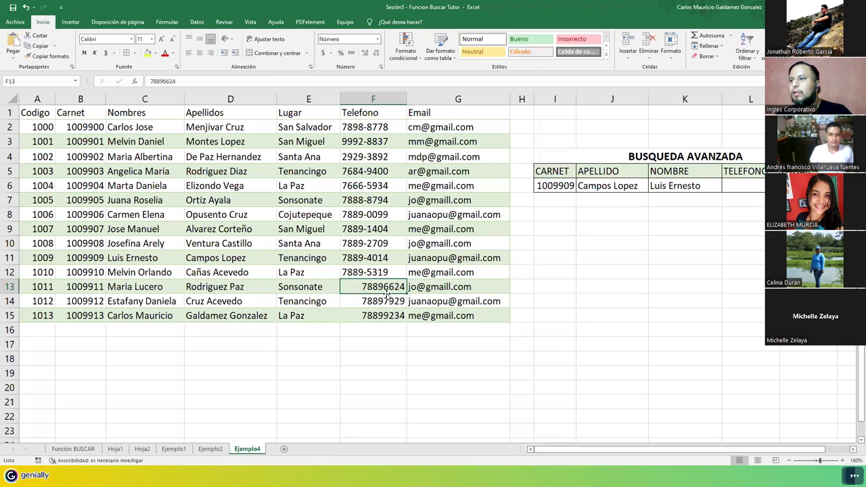
{"action": "type", "text": "-"}
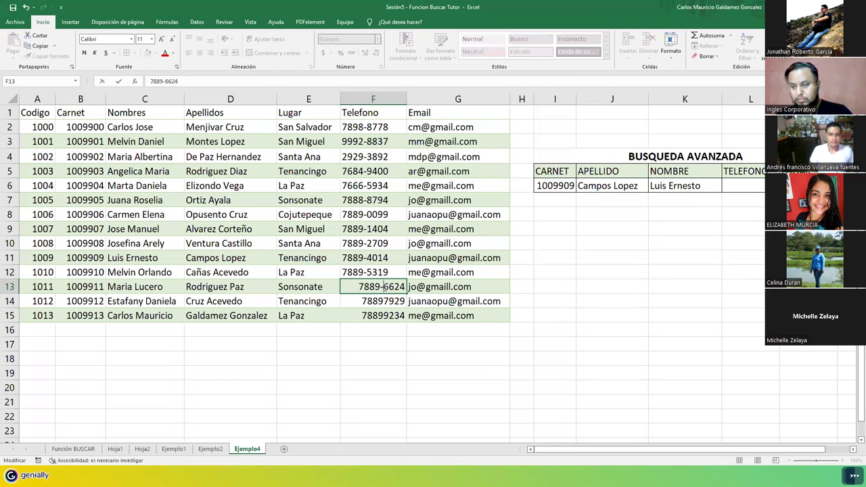
{"action": "key", "text": "Return"}
{"action": "double_click", "coordinate": [384, 300]}
{"action": "type", "text": "-"}
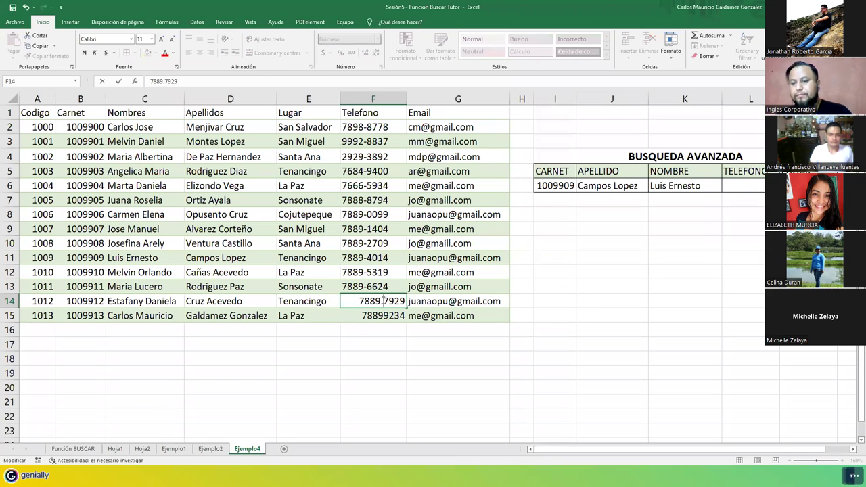
{"action": "key", "text": "Return"}
{"action": "key", "text": "ctrl+z"}
{"action": "double_click", "coordinate": [383, 301]}
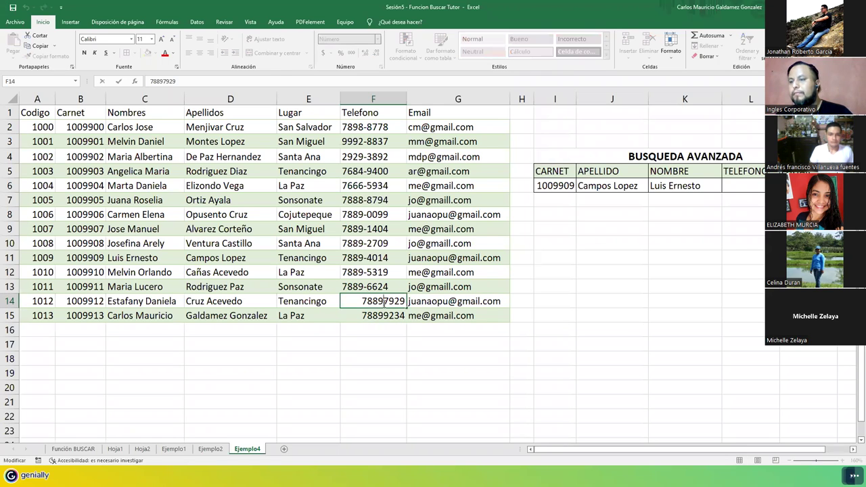
{"action": "type", "text": "-"}
{"action": "key", "text": "Return"}
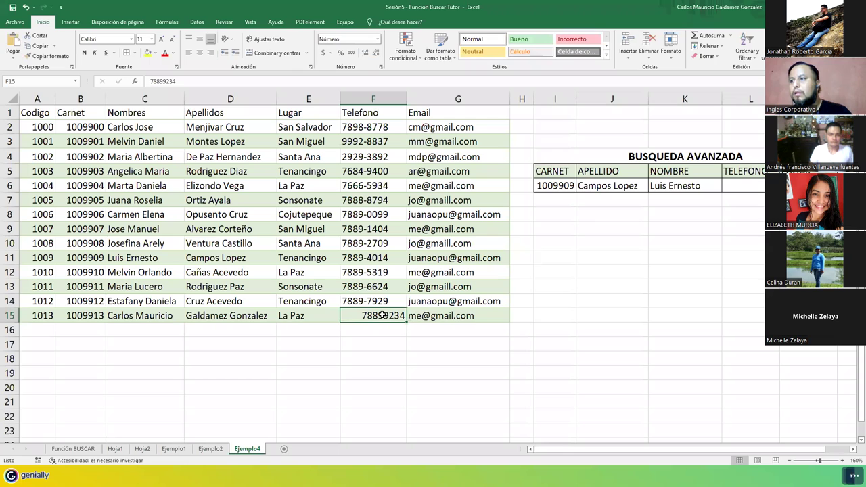
{"action": "double_click", "coordinate": [383, 314]}
{"action": "type", "text": "-"}
{"action": "key", "text": "Return"}
{"action": "left_click", "coordinate": [381, 314]}
{"action": "left_click_drag", "start_coordinate": [368, 127], "coordinate": [371, 316]}
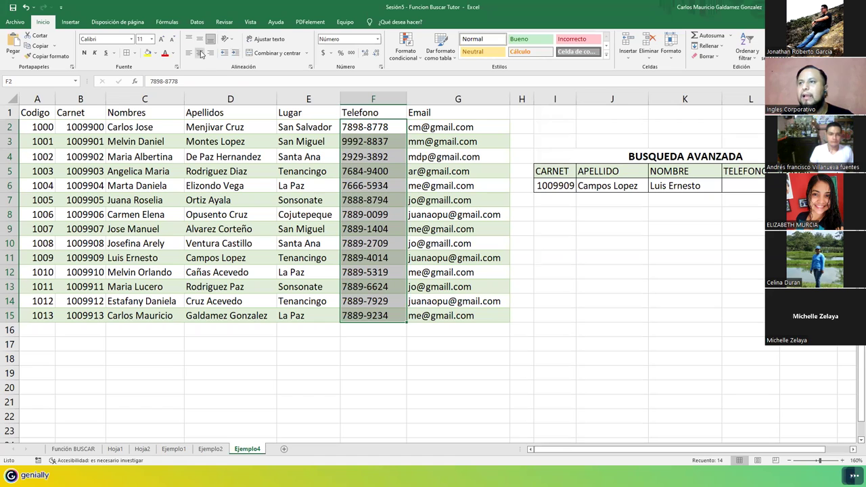
Step: Right-align the hyphenated phone numbers and select the employee table A1:G15
{"action": "left_click", "coordinate": [211, 53]}
{"action": "left_click", "coordinate": [366, 254]}
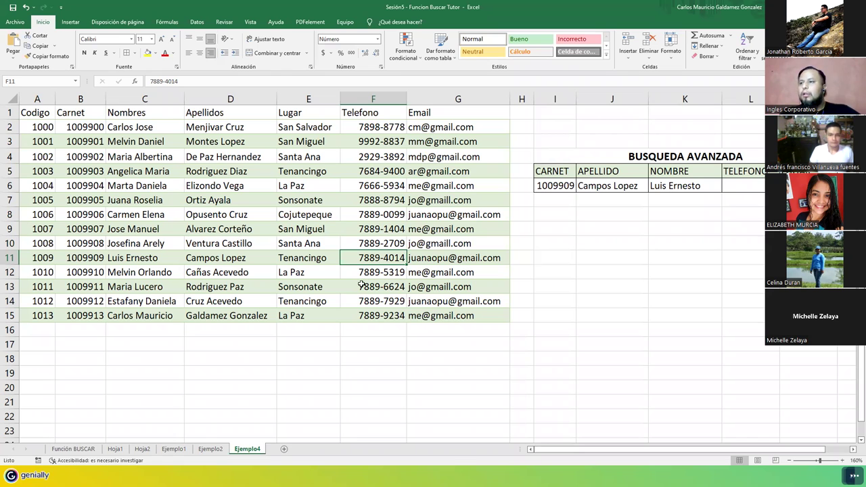
{"action": "left_click", "coordinate": [39, 115]}
{"action": "left_click_drag", "start_coordinate": [39, 115], "coordinate": [426, 312]}
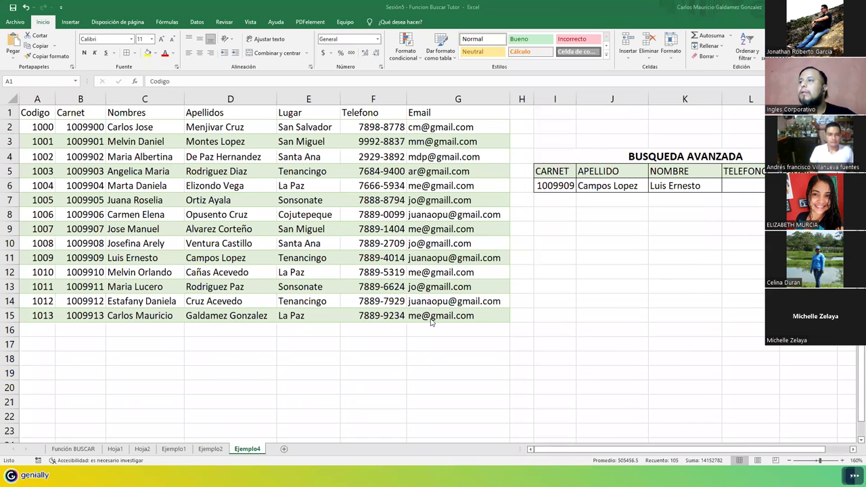
{"action": "key", "text": "ctrl+a"}
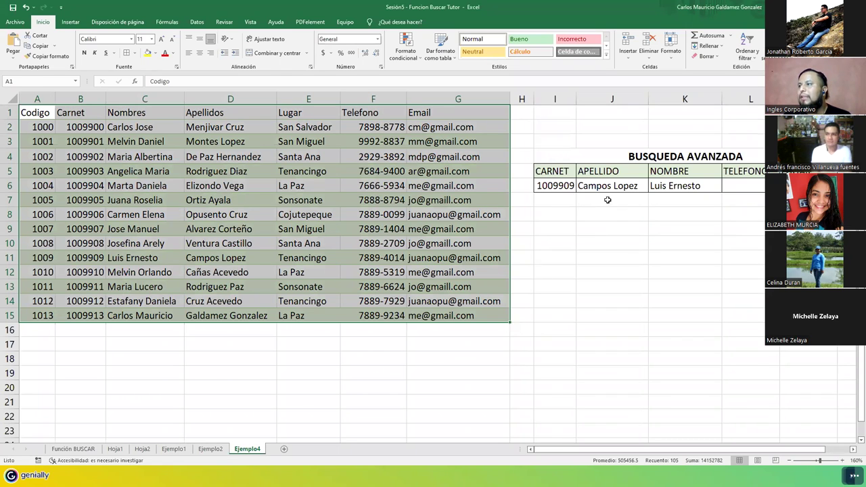
Step: Clear carnet 1009909 from I6, inspect the J6:K6 lookups, and test carnet 7
{"action": "left_click", "coordinate": [557, 185]}
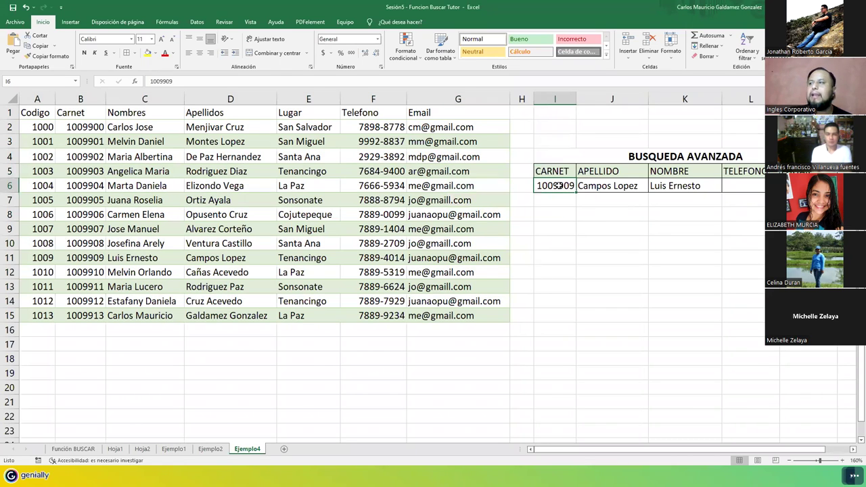
{"action": "key", "text": "Delete"}
{"action": "left_click", "coordinate": [612, 186]}
{"action": "left_click_drag", "start_coordinate": [612, 187], "coordinate": [630, 185]}
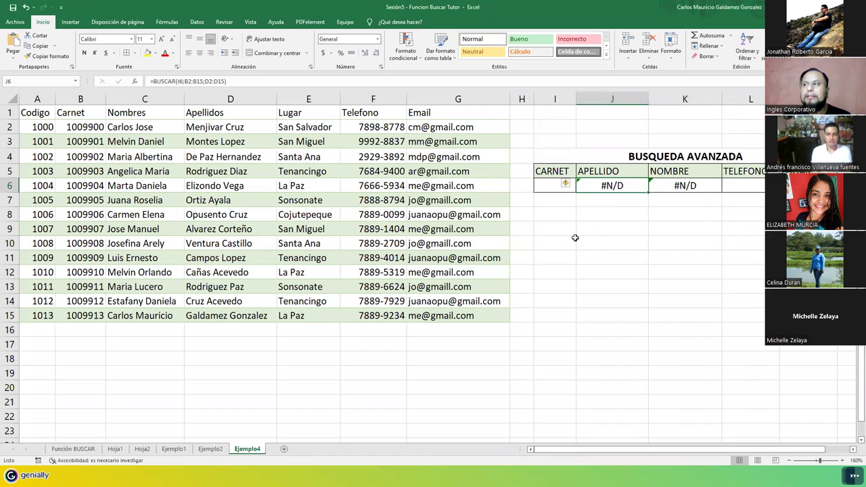
{"action": "left_click", "coordinate": [554, 185]}
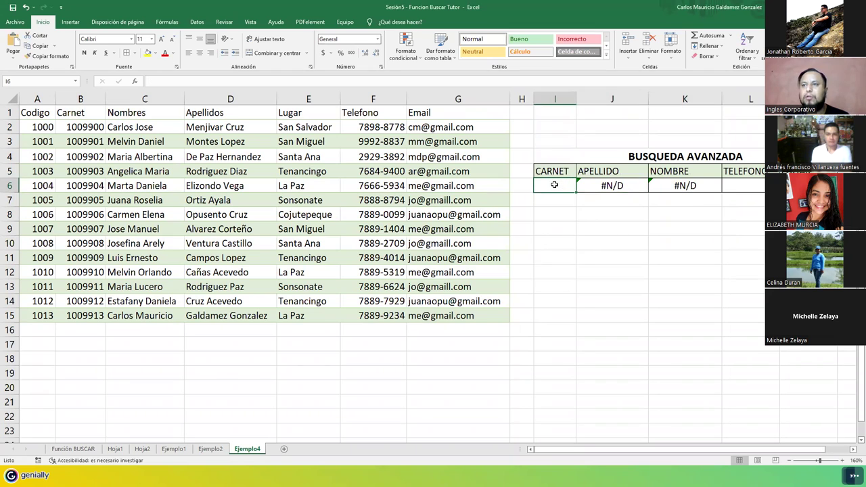
{"action": "type", "text": "0"}
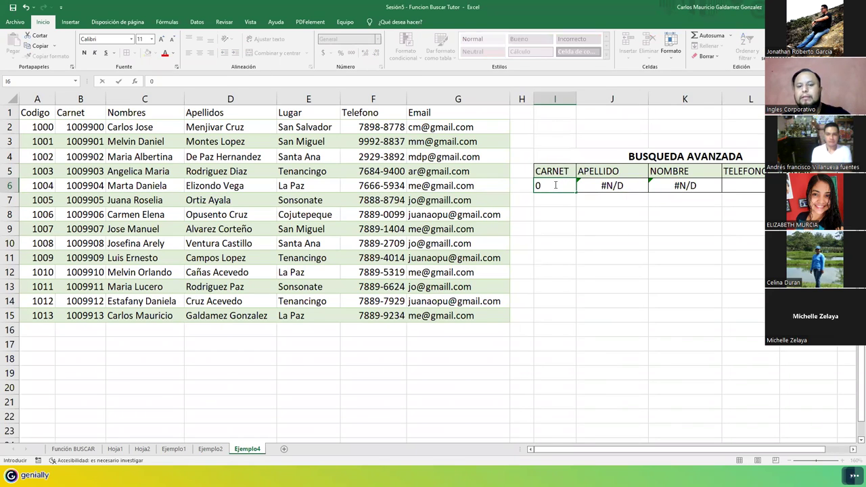
{"action": "type", "text": "7"}
{"action": "key", "text": "Return"}
Step: Replace the test value in I6 with carnet 1009900, taken from B2
{"action": "left_click", "coordinate": [554, 186]}
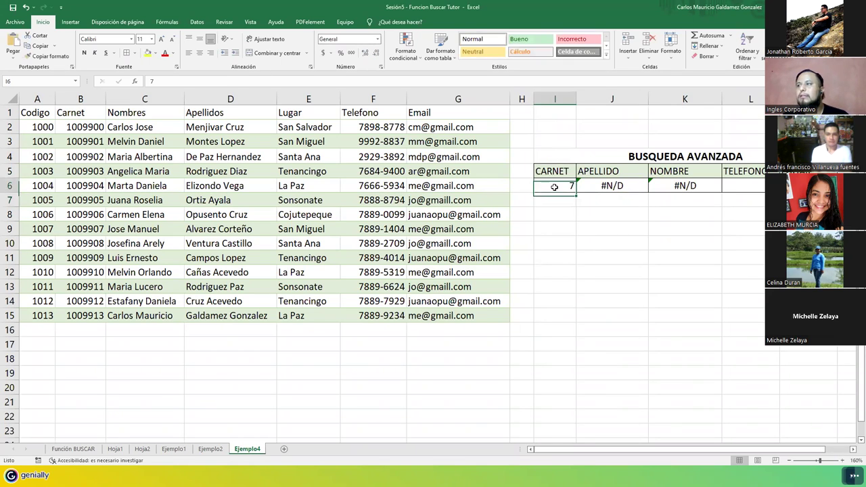
{"action": "key", "text": "Delete"}
{"action": "double_click", "coordinate": [89, 128]}
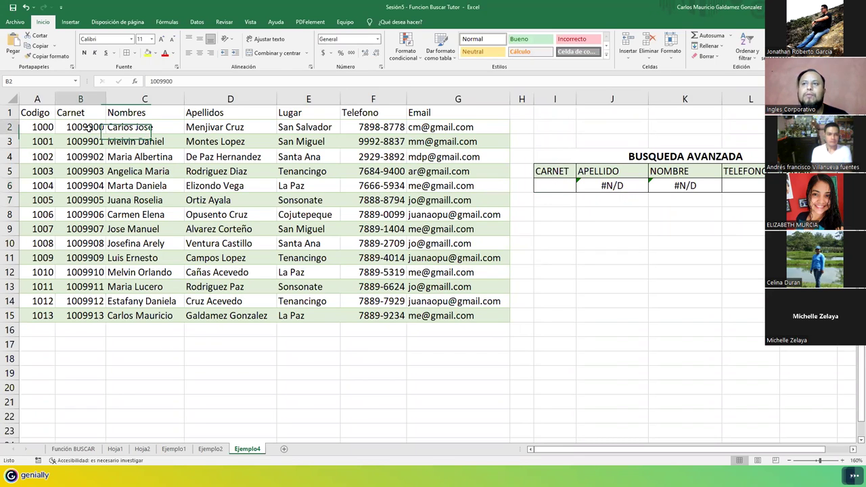
{"action": "double_click", "coordinate": [89, 127]}
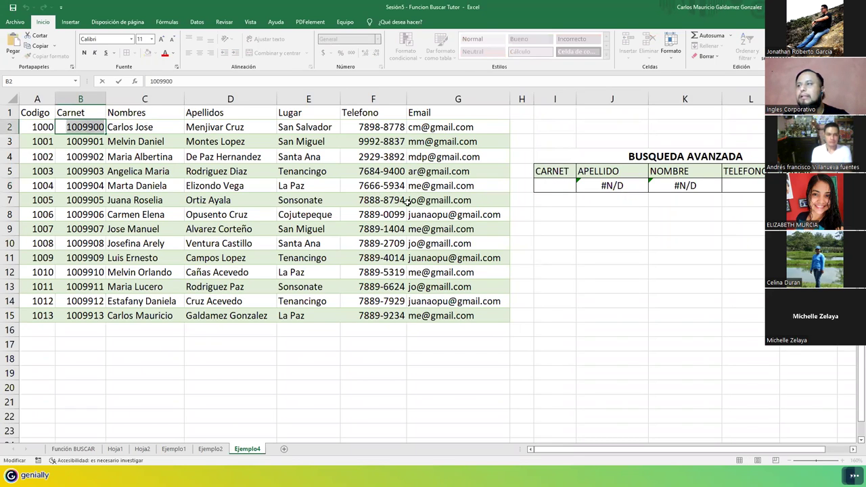
{"action": "left_click", "coordinate": [558, 184]}
{"action": "type", "text": "1009900"}
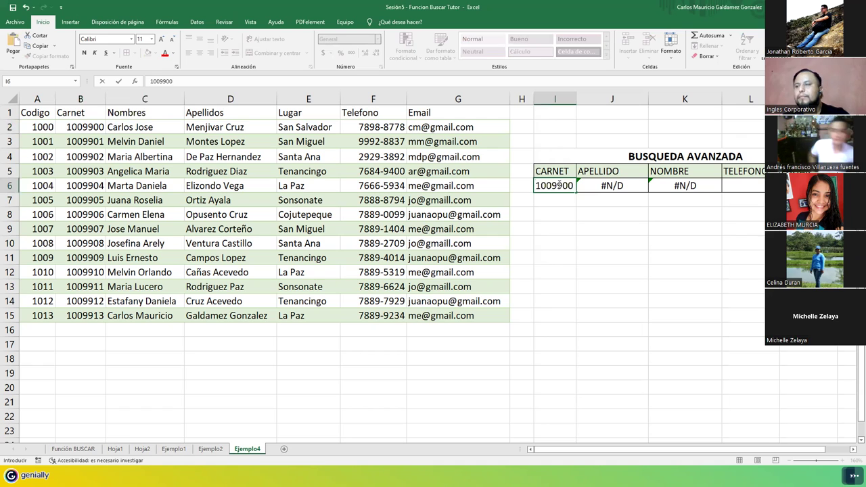
{"action": "key", "text": "Return"}
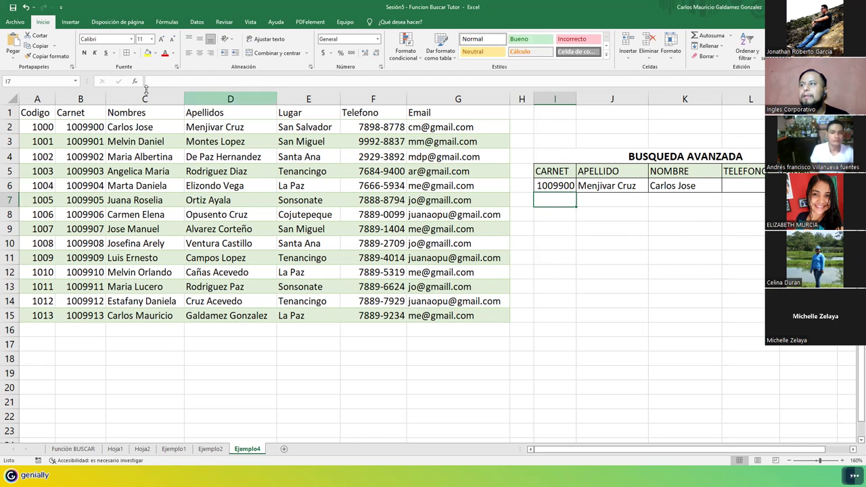
Step: Compare row 2's carnet, name and surname with the search results, then select TELEFONO cell L6
{"action": "left_click", "coordinate": [66, 127]}
{"action": "left_click_drag", "start_coordinate": [66, 127], "coordinate": [233, 127]}
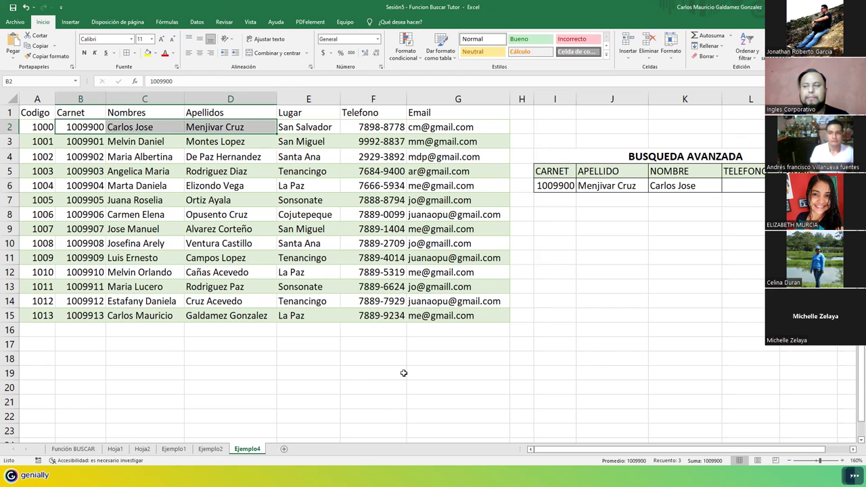
{"action": "left_click", "coordinate": [587, 195]}
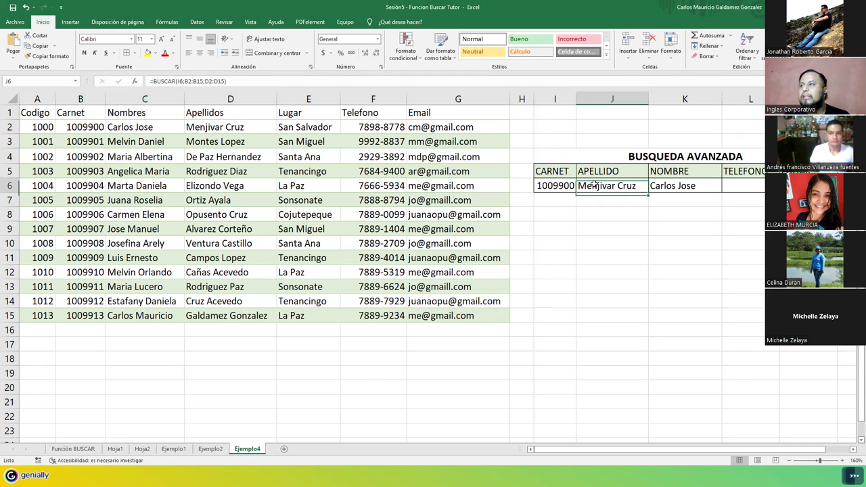
{"action": "left_click_drag", "start_coordinate": [731, 187], "coordinate": [737, 192]}
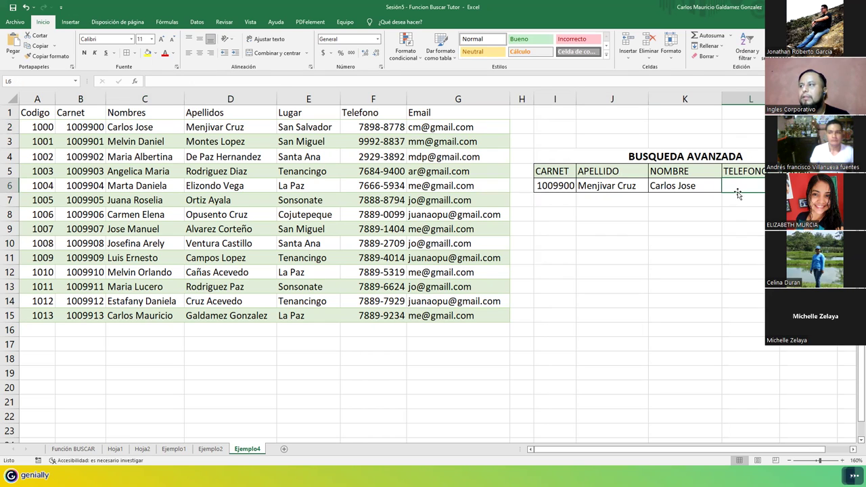
{"action": "left_click", "coordinate": [788, 186]}
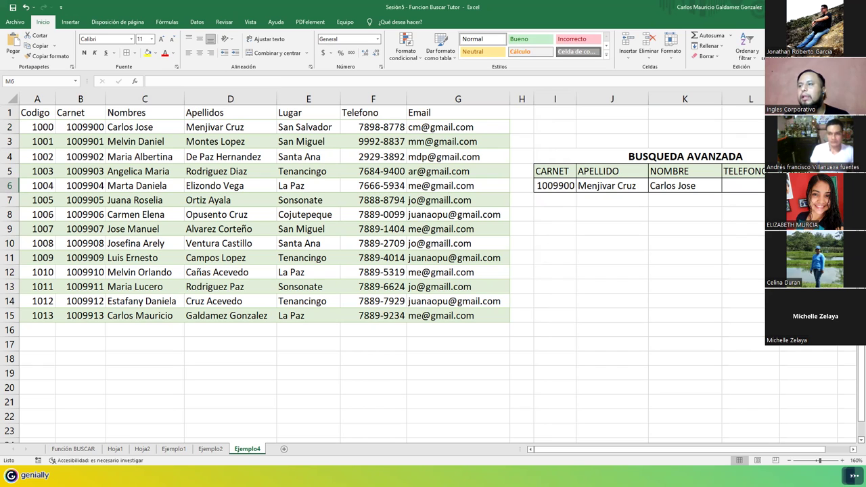
{"action": "left_click", "coordinate": [754, 188]}
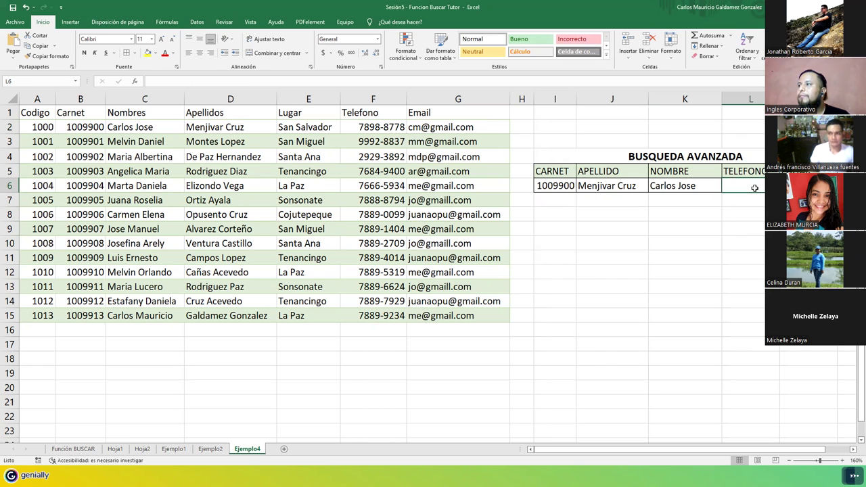
Step: Move through the sheets to Función BUSCAR and inspect E8's =BUSCAR(6.39;B8:C12)
{"action": "left_click", "coordinate": [212, 449]}
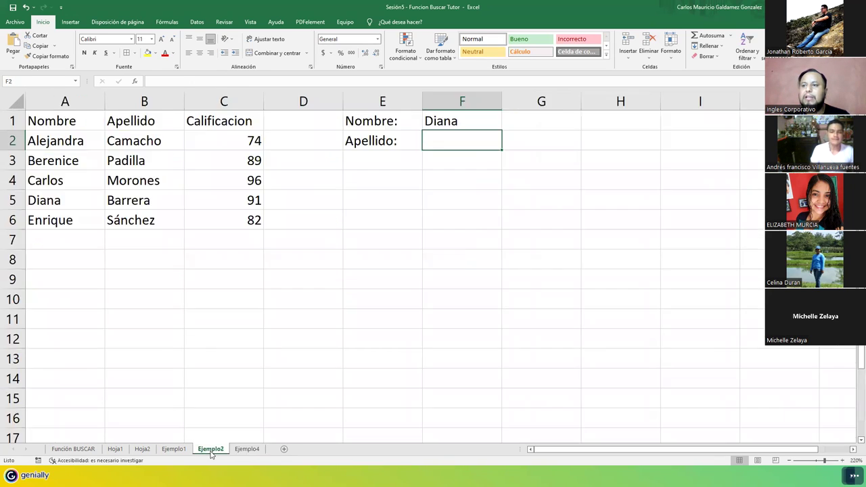
{"action": "left_click", "coordinate": [174, 449]}
{"action": "left_click", "coordinate": [142, 449]}
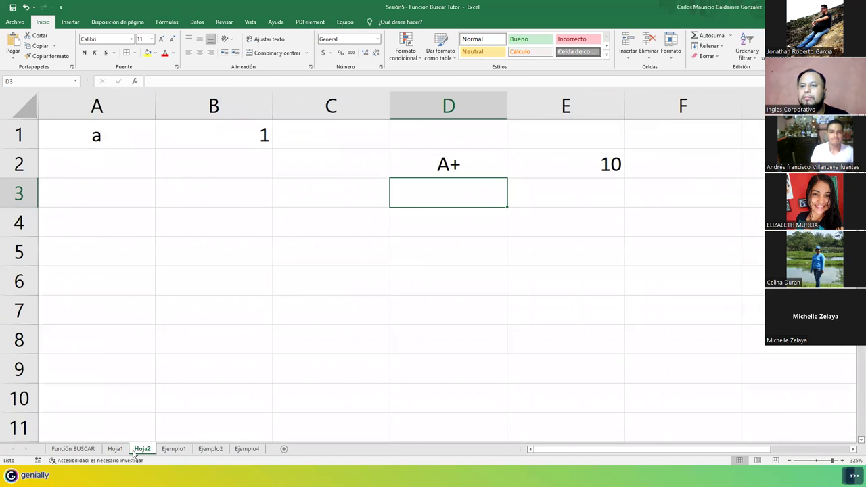
{"action": "left_click", "coordinate": [115, 449]}
{"action": "left_click", "coordinate": [67, 449]}
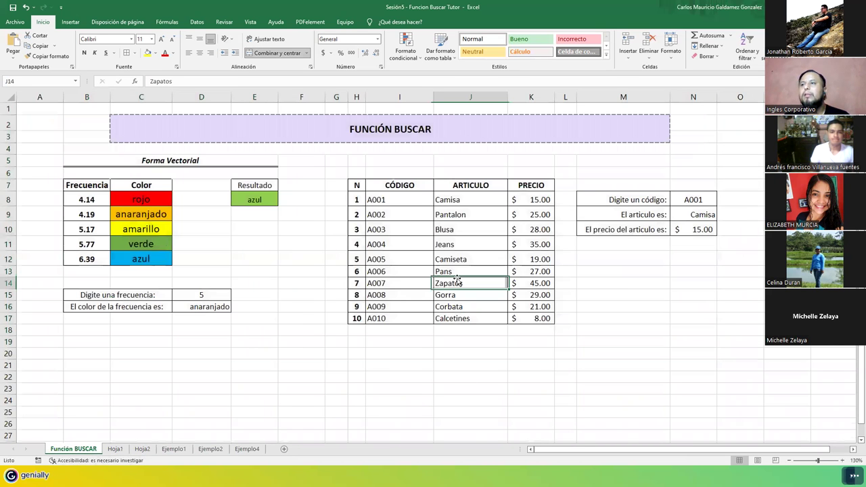
{"action": "left_click", "coordinate": [457, 281]}
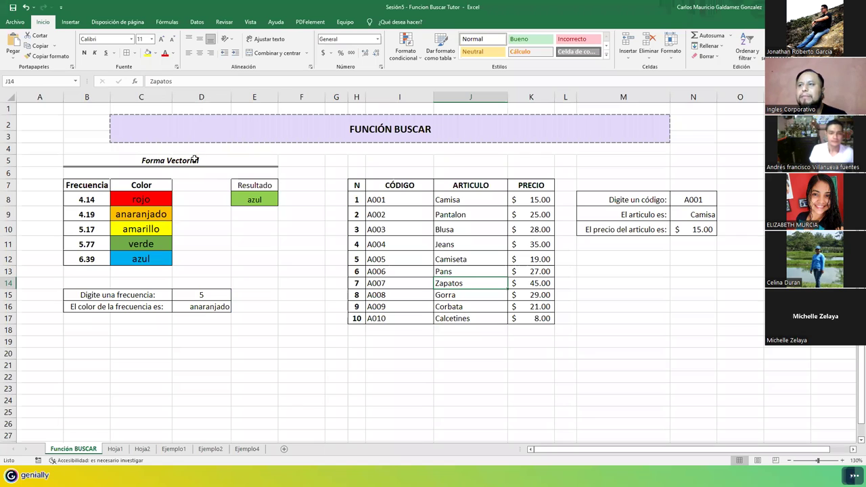
{"action": "left_click", "coordinate": [269, 195]}
{"action": "left_click", "coordinate": [242, 185]}
{"action": "left_click", "coordinate": [248, 203]}
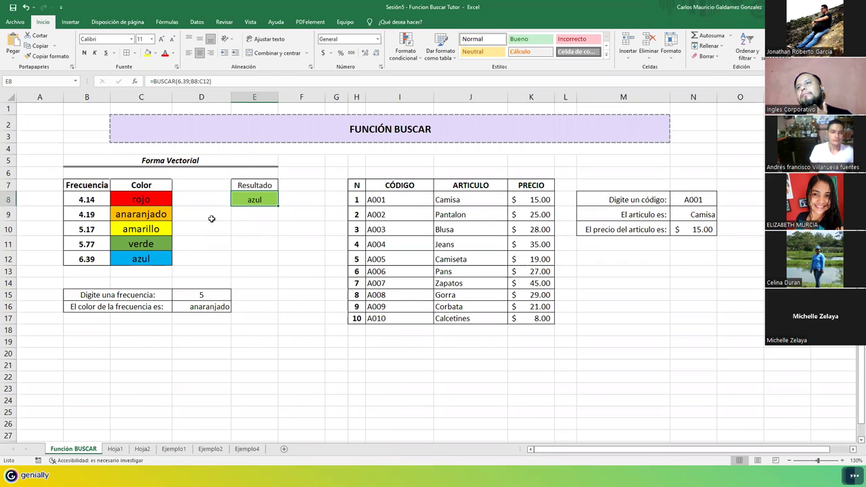
Step: Change the searched value in E8's formula from 6.39 to 4.14
{"action": "key", "text": "F2"}
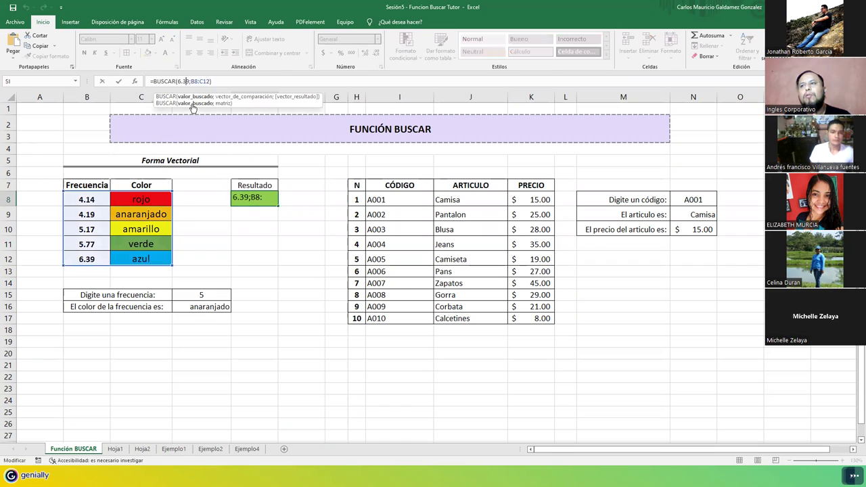
{"action": "left_click", "coordinate": [251, 198]}
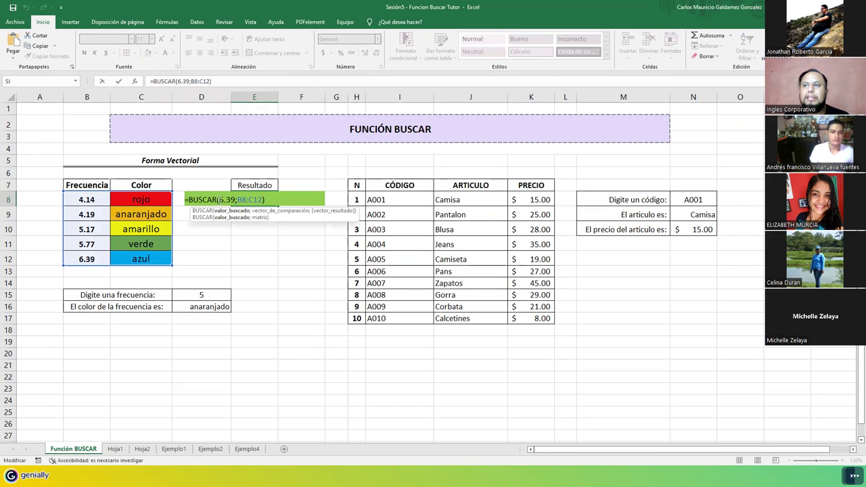
{"action": "left_click_drag", "start_coordinate": [219, 200], "coordinate": [236, 200]}
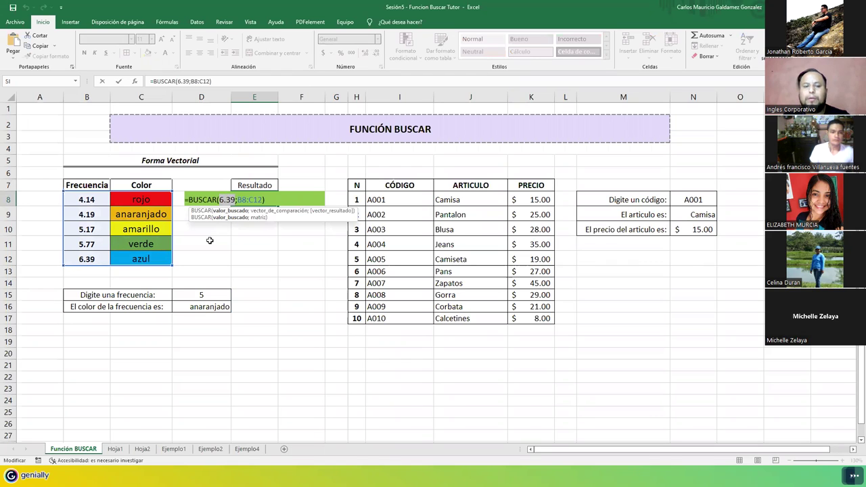
{"action": "type", "text": "4.14"}
{"action": "key", "text": "Return"}
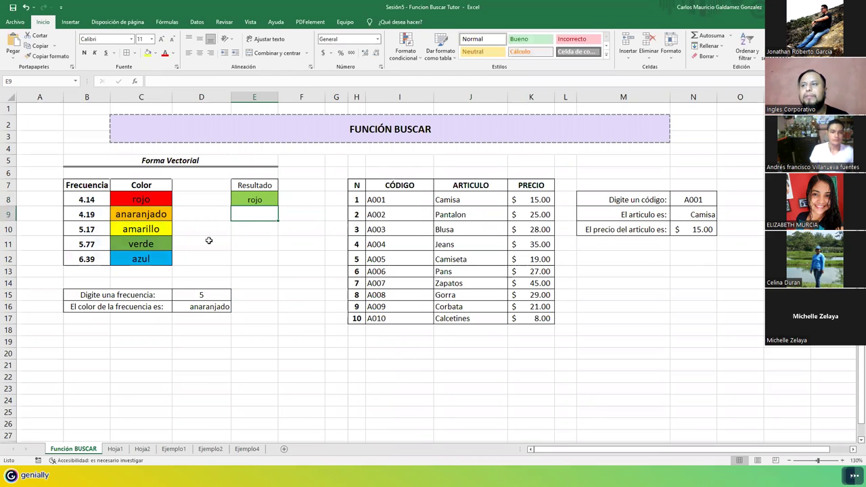
Step: Check the result against frequency cell B12, then reopen E8 with 4.14 selected
{"action": "left_click", "coordinate": [248, 201]}
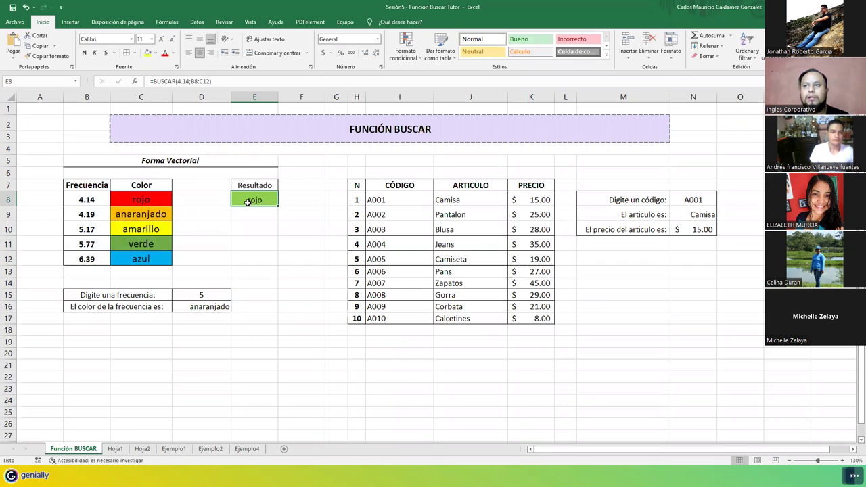
{"action": "left_click", "coordinate": [87, 260]}
{"action": "left_click", "coordinate": [245, 199]}
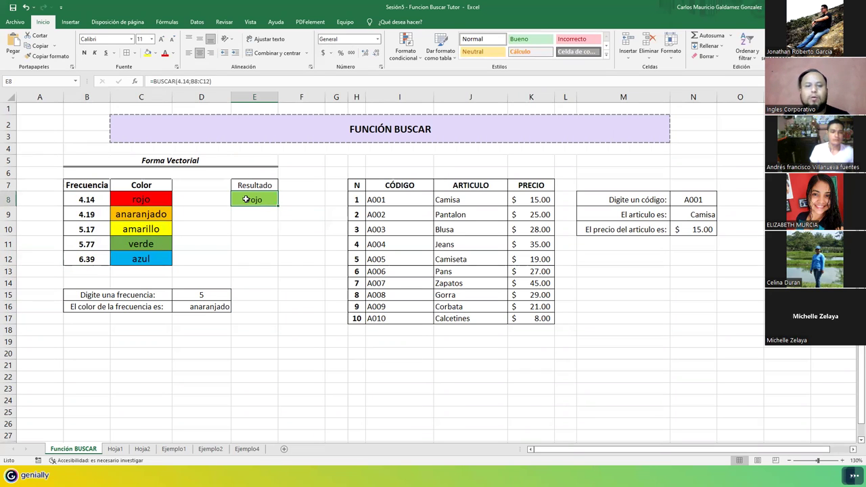
{"action": "double_click", "coordinate": [245, 199]}
{"action": "left_click_drag", "start_coordinate": [219, 199], "coordinate": [234, 199]}
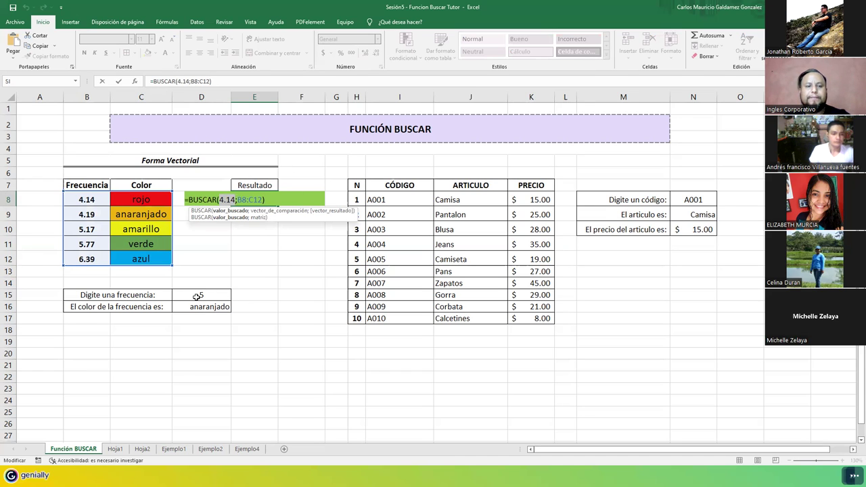
Step: Make D16's formula =BUSCAR(D15;B8:C12) so it returns anaranjado for frequency 5
{"action": "key", "text": "Return"}
{"action": "left_click", "coordinate": [209, 309]}
{"action": "double_click", "coordinate": [208, 312]}
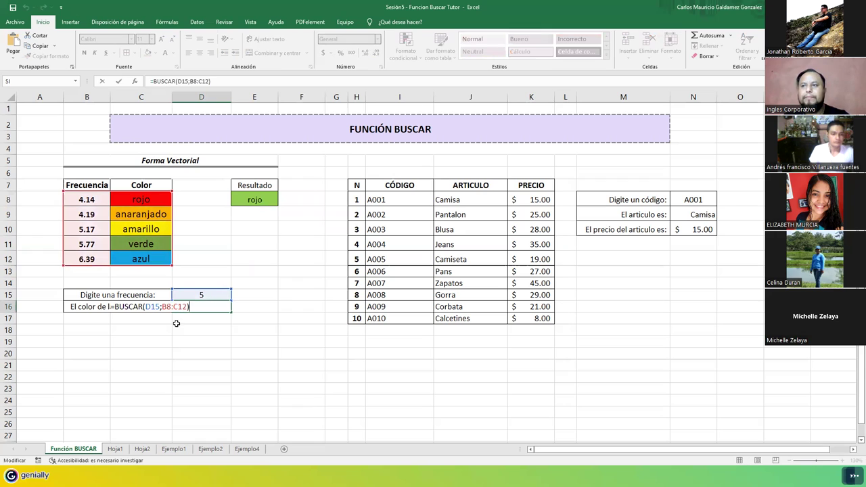
{"action": "left_click", "coordinate": [147, 306]}
{"action": "left_click", "coordinate": [218, 292]}
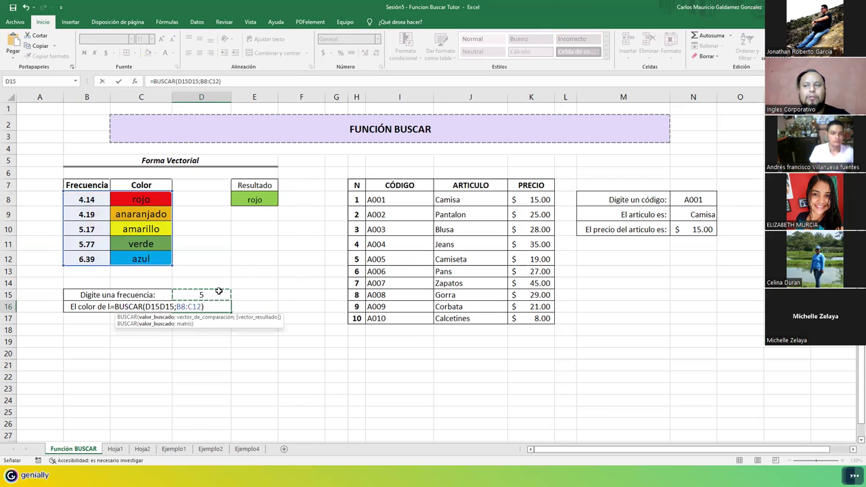
{"action": "key", "text": "BackSpace"}
{"action": "key", "text": "BackSpace"}
{"action": "key", "text": "BackSpace"}
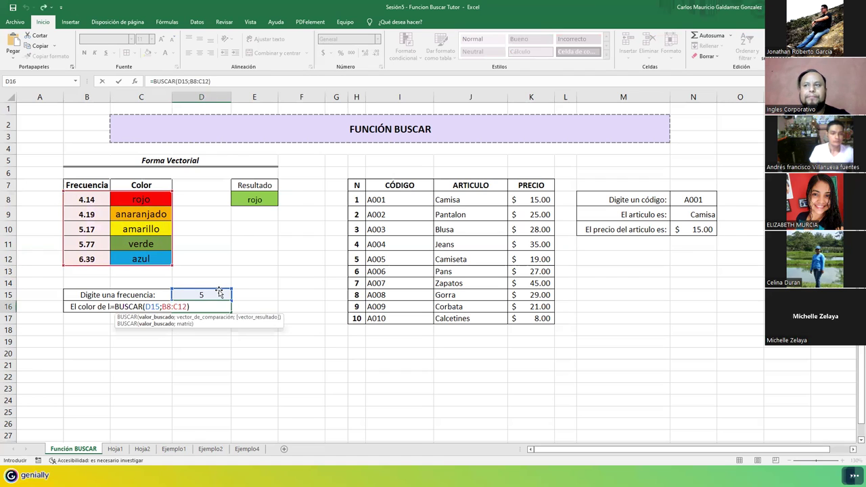
{"action": "key", "text": "Return"}
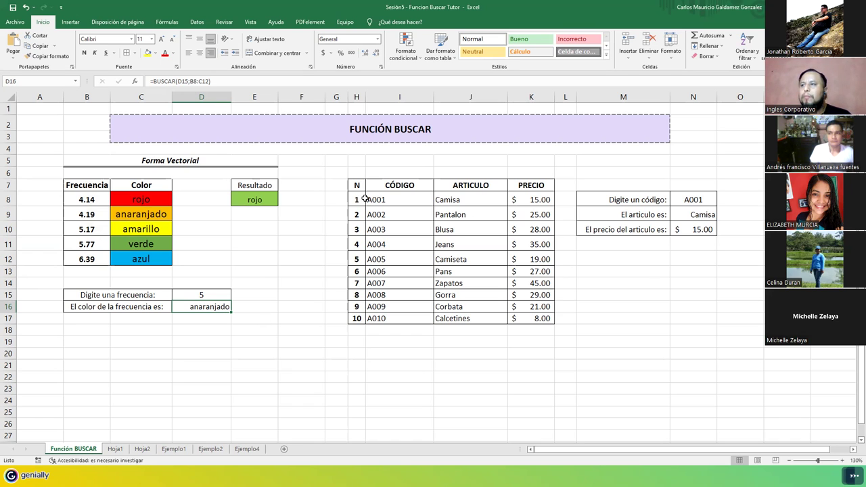
Step: Select then deselect the product lookup table, and switch to the BasedeDatosempleado workbook
{"action": "left_click_drag", "start_coordinate": [356, 186], "coordinate": [523, 317]}
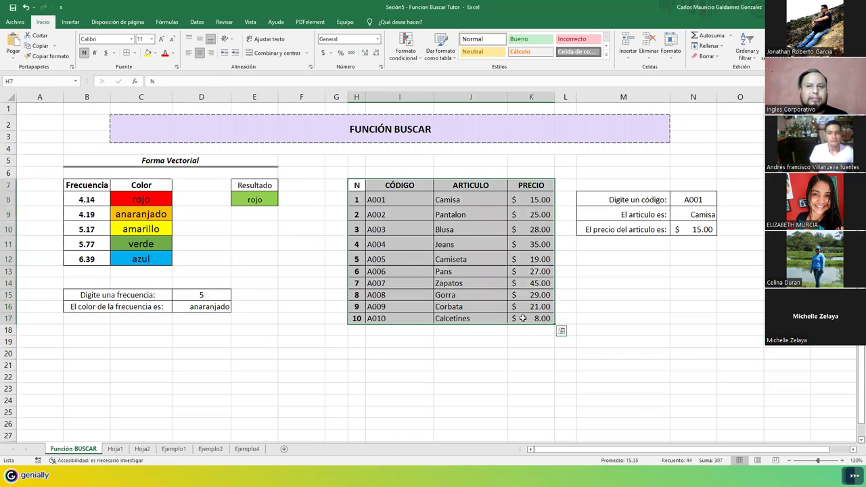
{"action": "left_click", "coordinate": [421, 307]}
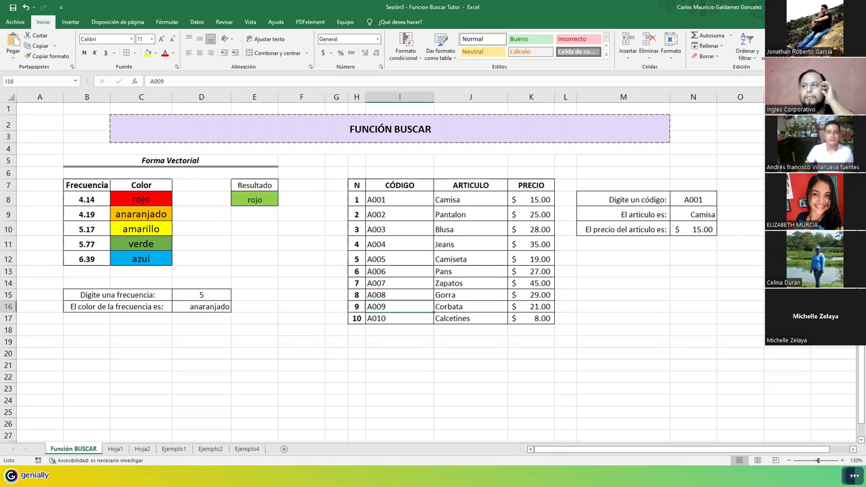
{"action": "key", "text": "alt+Tab"}
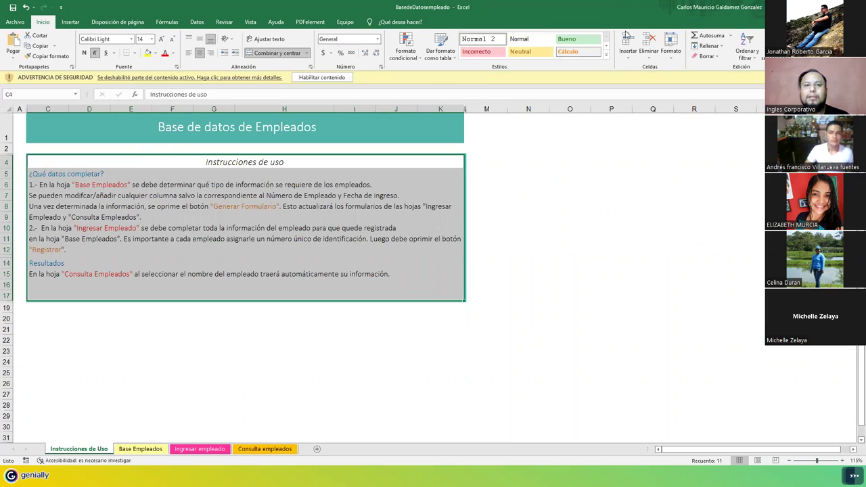
Step: Enable content in BasedeDatosempleado and maximize its window
{"action": "key", "text": "alt+Tab"}
{"action": "left_click_drag", "start_coordinate": [401, 196], "coordinate": [406, 319]}
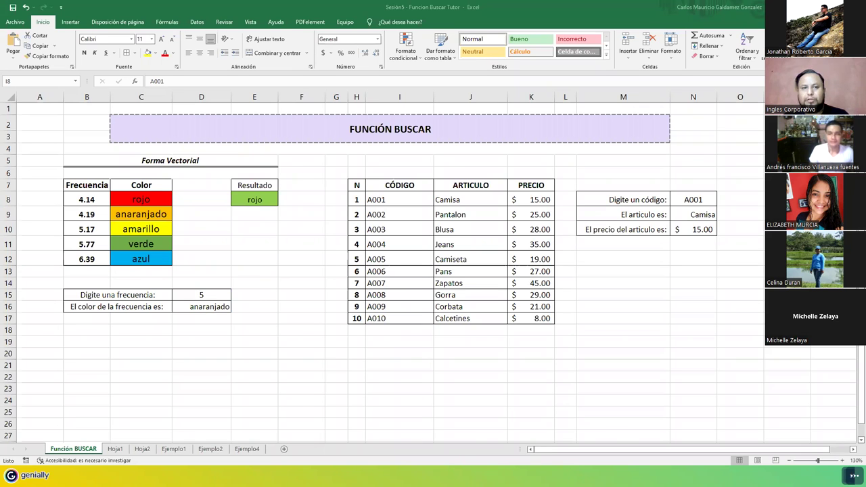
{"action": "key", "text": "alt+Tab"}
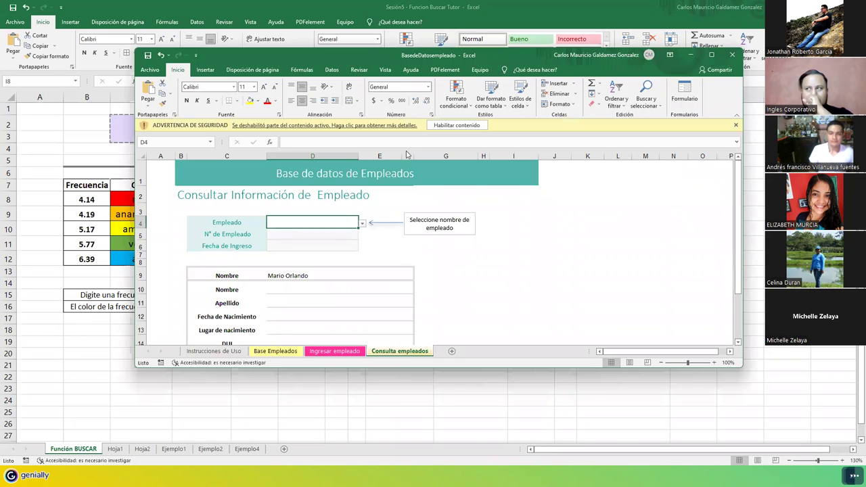
{"action": "left_click", "coordinate": [458, 125]}
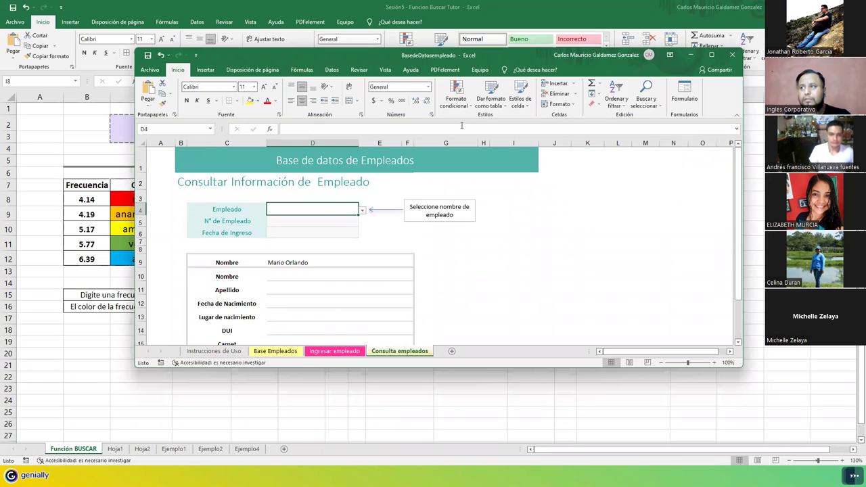
{"action": "left_click", "coordinate": [711, 55]}
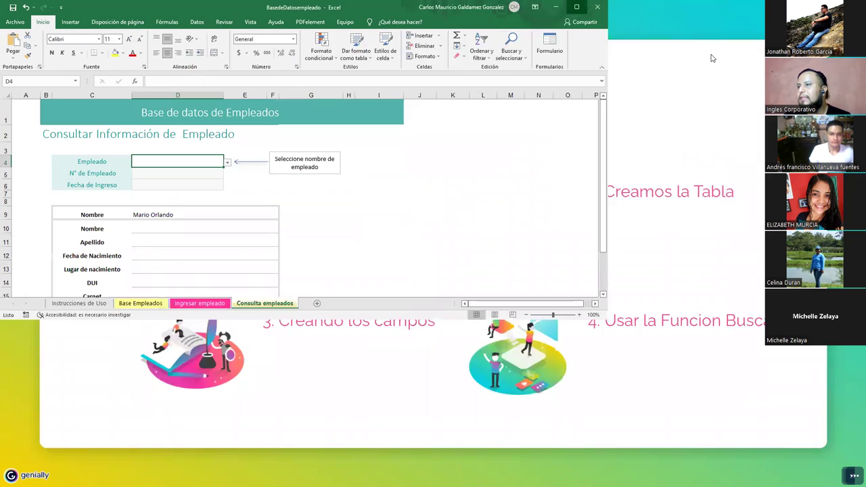
Step: Review the Instrucciones de Uso, Base Empleados and Consulta empleados sheets, ending on Ingresar empleado
{"action": "left_click", "coordinate": [79, 449]}
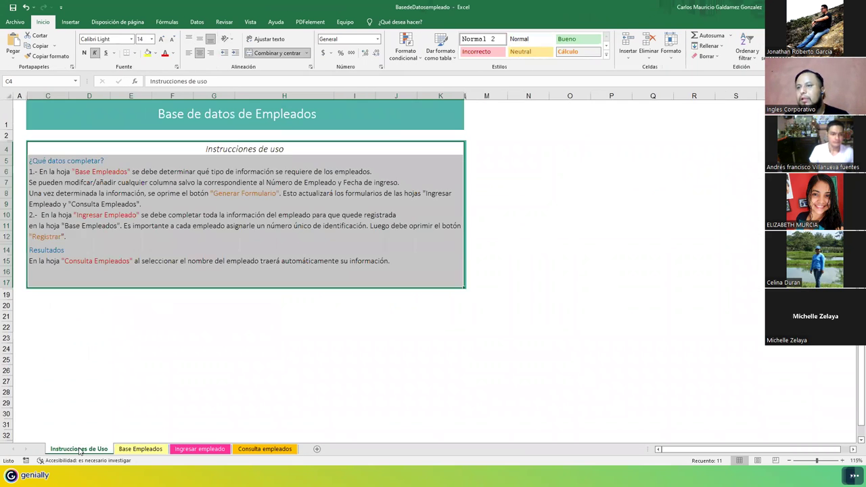
{"action": "scroll", "coordinate": [321, 308], "scroll_direction": "up", "scroll_amount": 3, "text": "ctrl"}
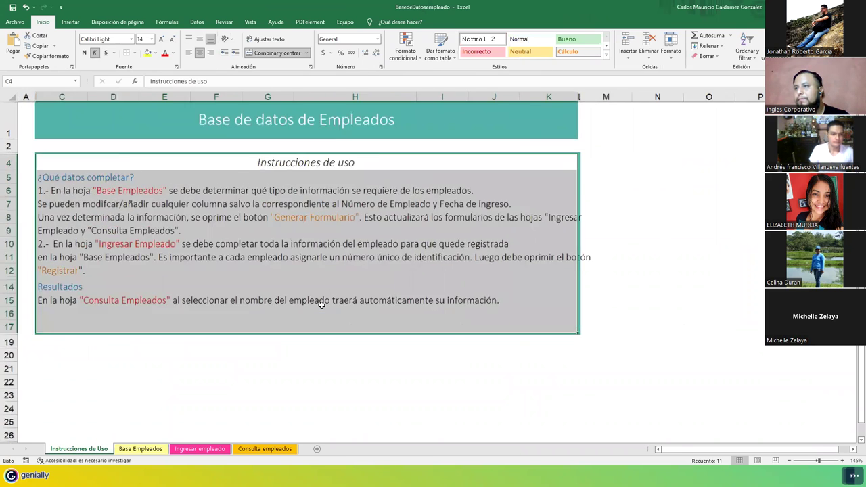
{"action": "left_click", "coordinate": [116, 238]}
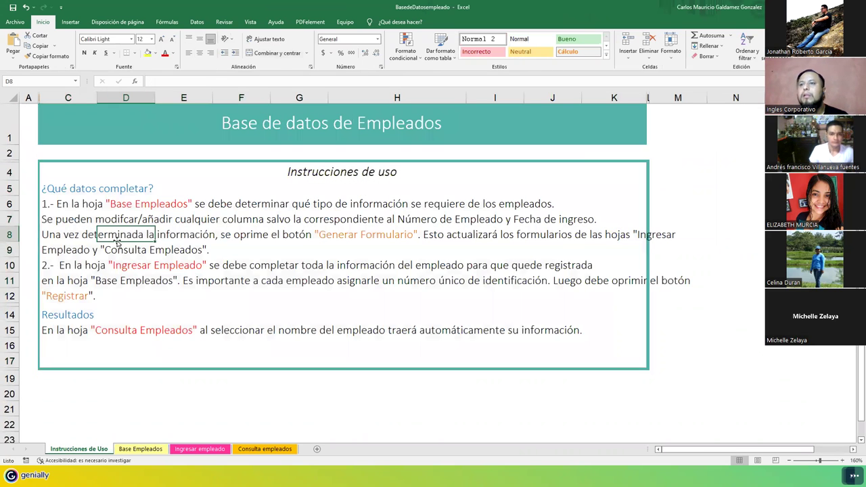
{"action": "left_click", "coordinate": [45, 190]}
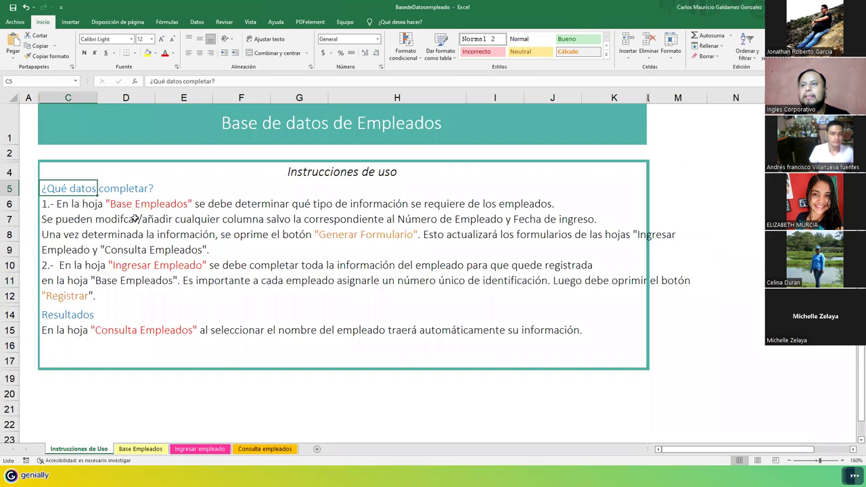
{"action": "left_click", "coordinate": [127, 451]}
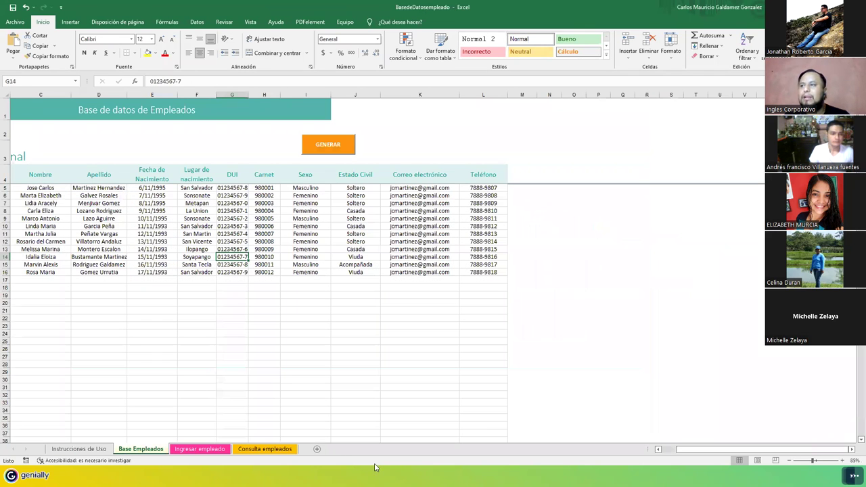
{"action": "left_click", "coordinate": [185, 450]}
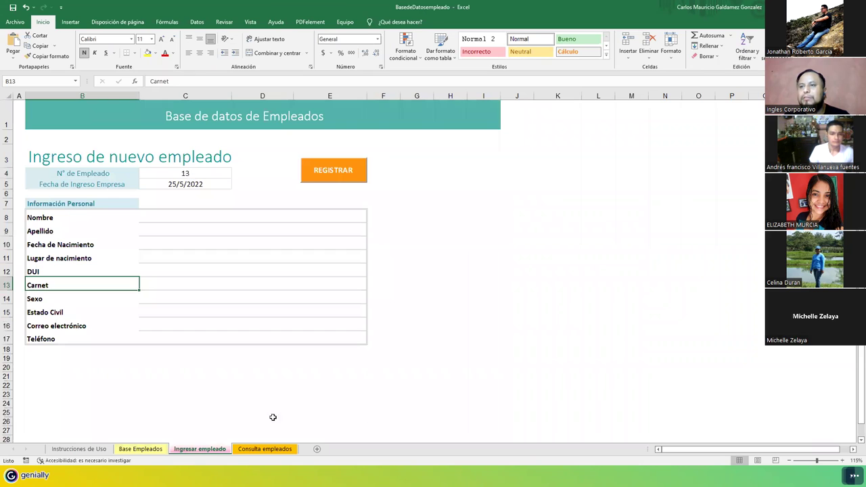
{"action": "left_click", "coordinate": [169, 216]}
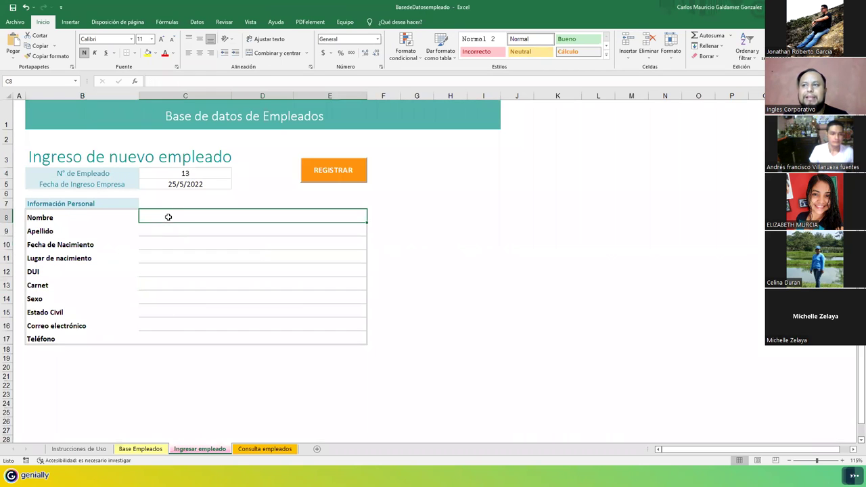
{"action": "left_click", "coordinate": [263, 450]}
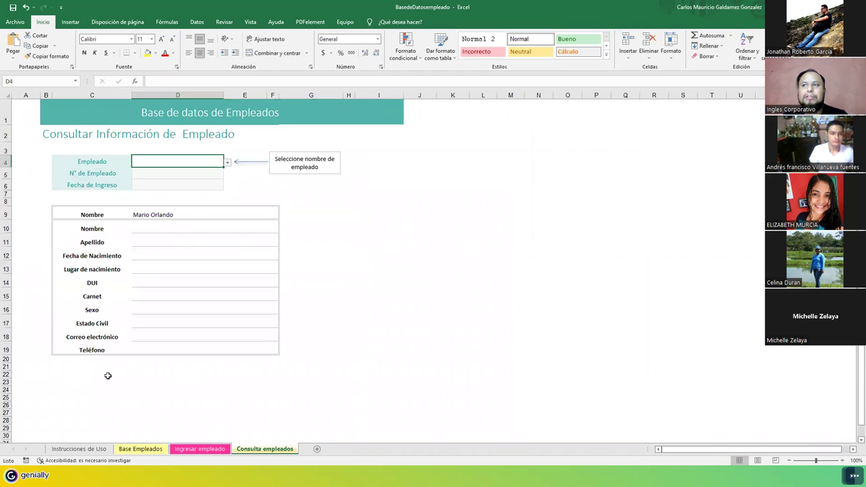
{"action": "left_click", "coordinate": [193, 449]}
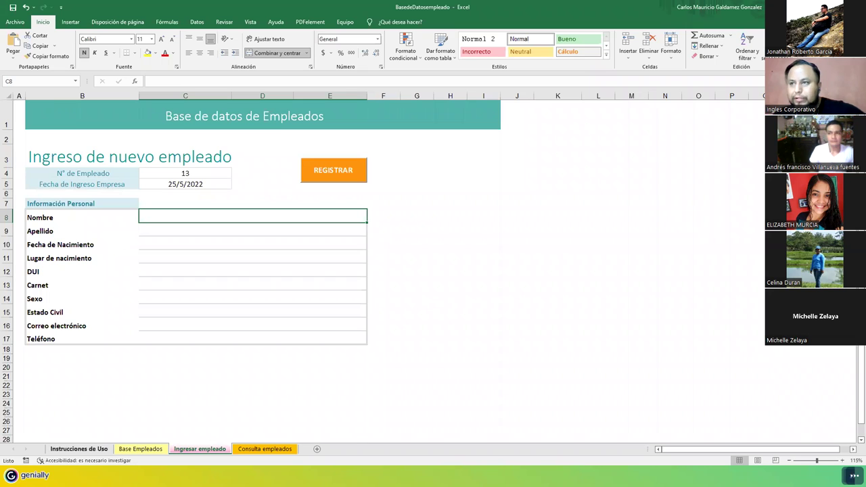
Step: Enter employee 13's first name and surname in the Ingresar empleado form
{"action": "left_click", "coordinate": [170, 185]}
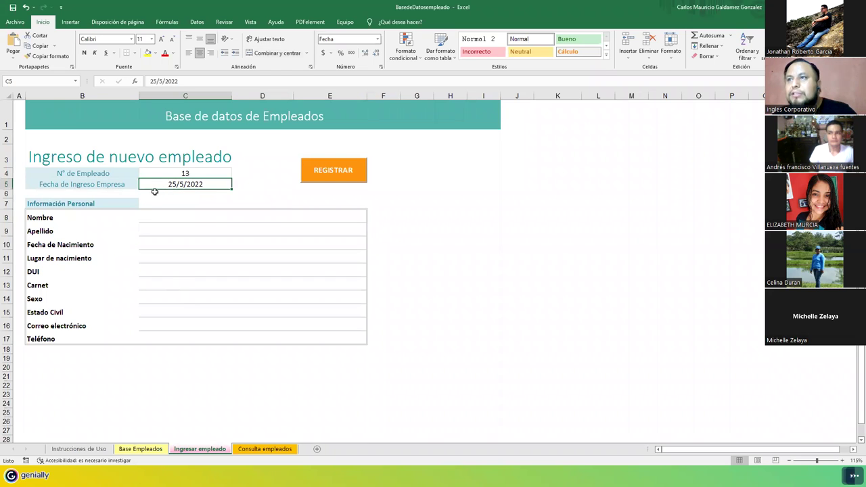
{"action": "left_click", "coordinate": [255, 449]}
{"action": "left_click", "coordinate": [199, 449]}
{"action": "left_click", "coordinate": [262, 449]}
{"action": "left_click", "coordinate": [200, 449]}
{"action": "left_click", "coordinate": [158, 173]}
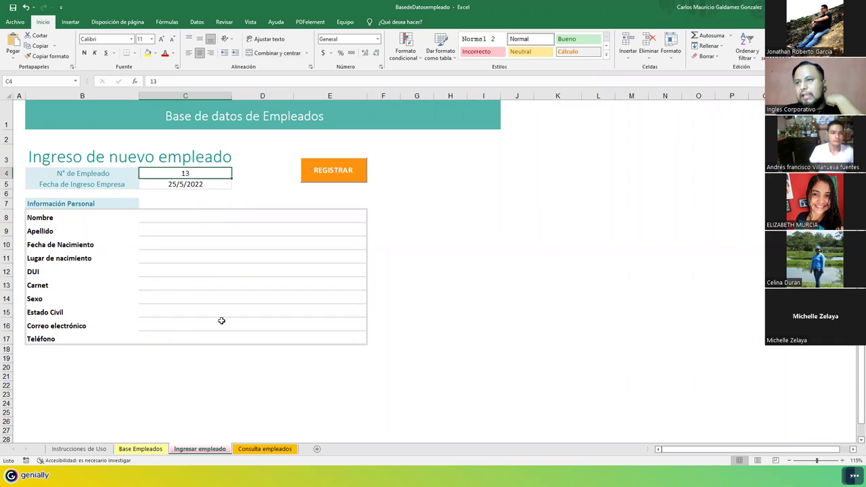
{"action": "left_click", "coordinate": [165, 213]}
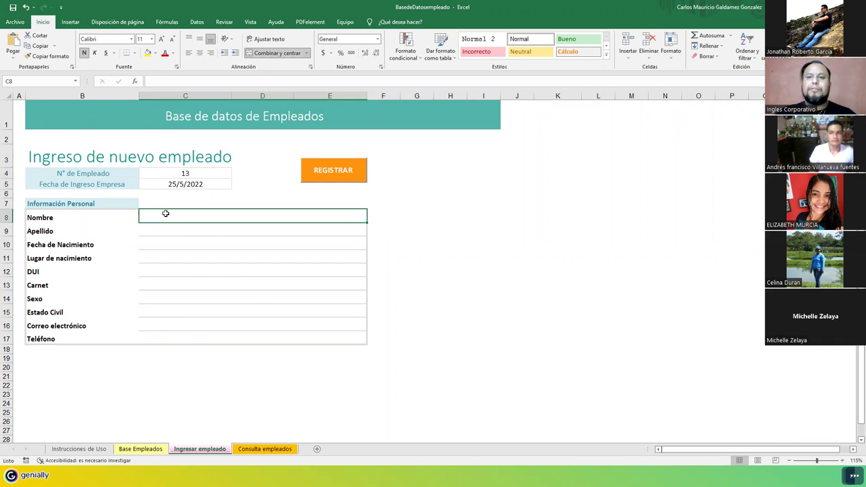
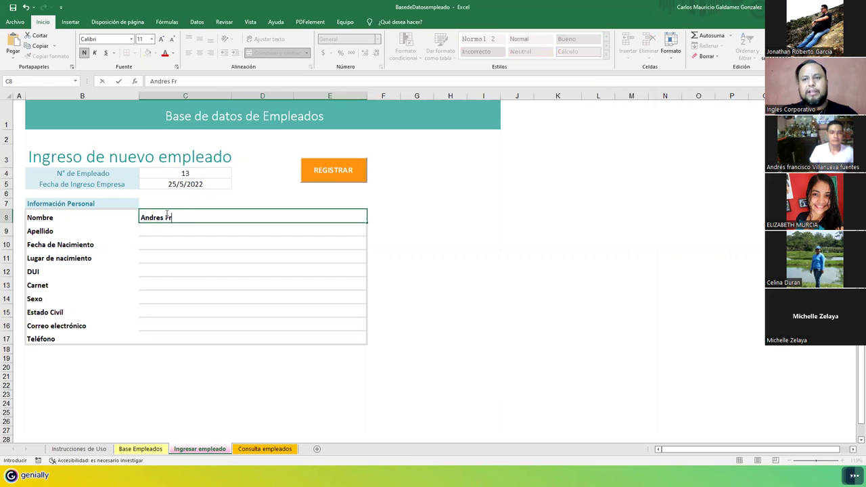
{"action": "key", "text": "Tab"}
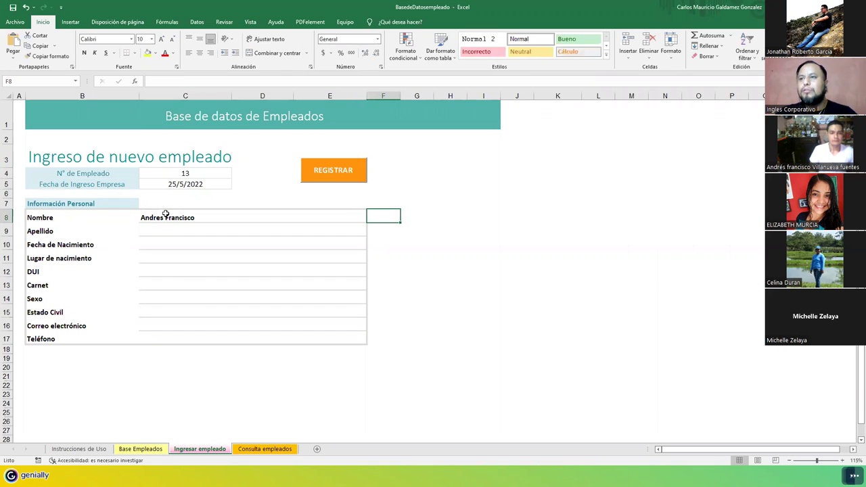
{"action": "key", "text": "Return"}
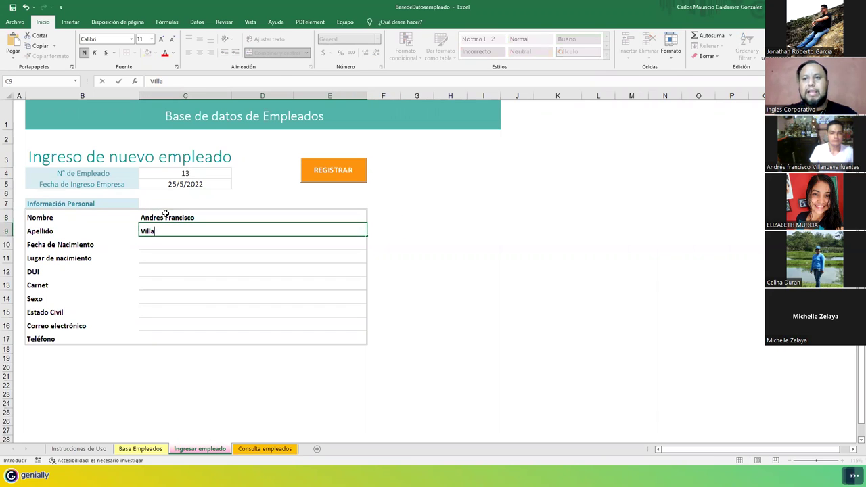
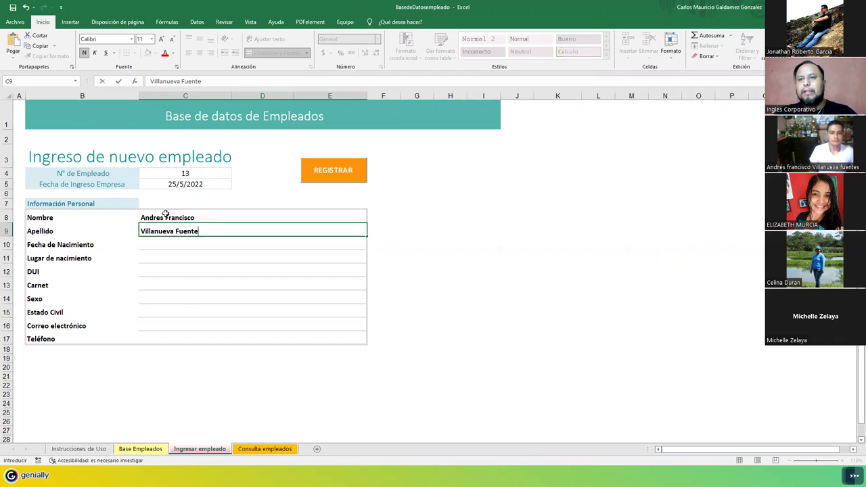
{"action": "key", "text": "Return"}
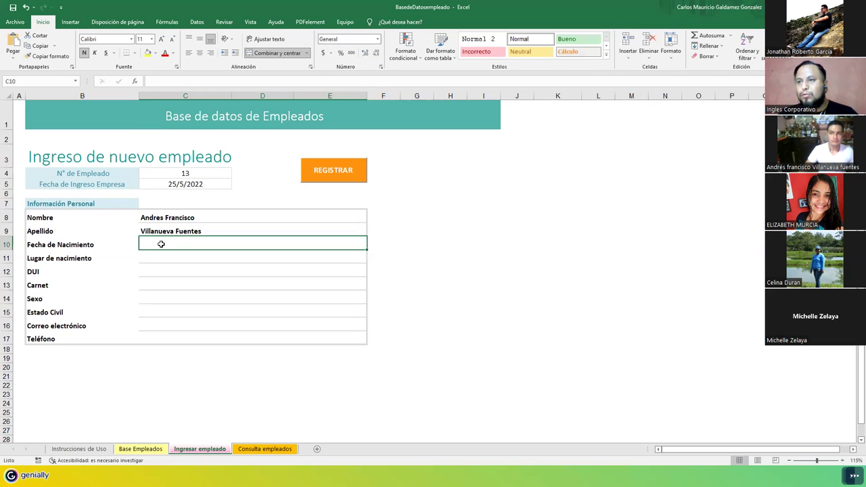
{"action": "double_click", "coordinate": [161, 244]}
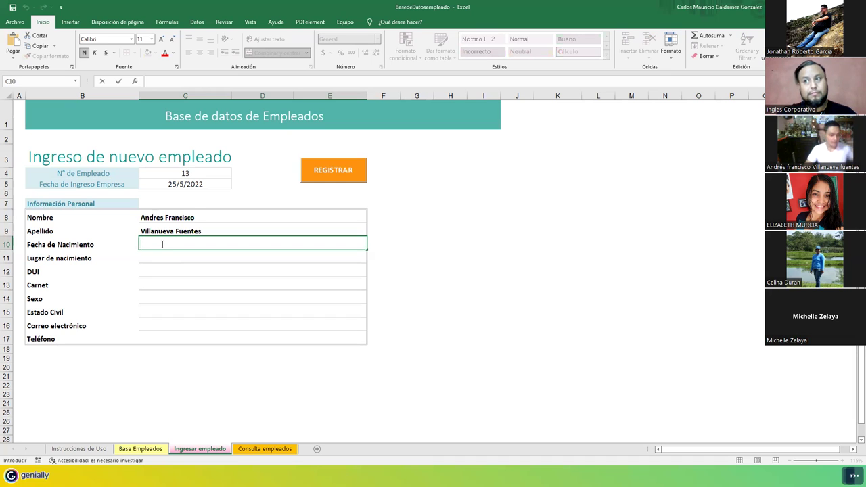
{"action": "type", "text": "14/n"}
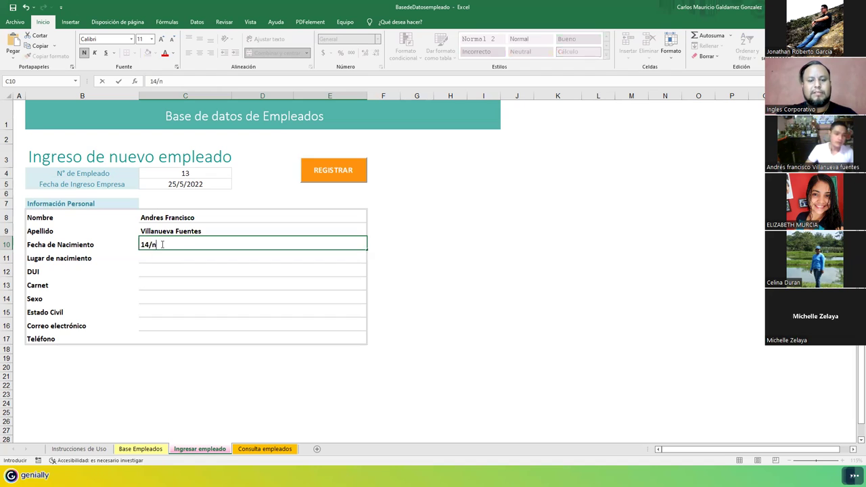
{"action": "type", "text": "ov/1978"}
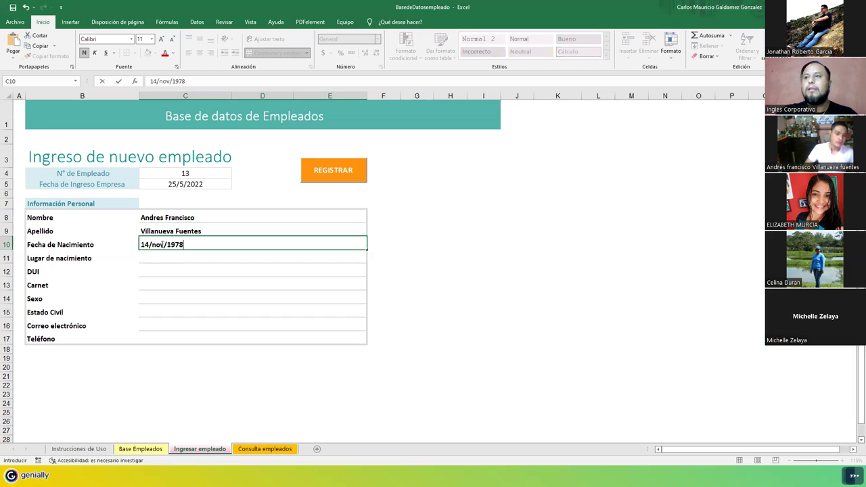
{"action": "key", "text": "Return"}
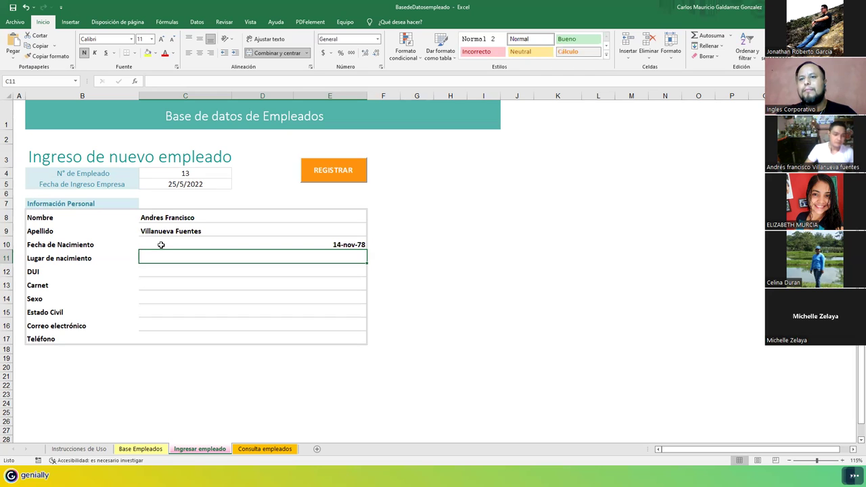
Step: Enter Quezaltepeque as birthplace and the employee's DUI number in the form
{"action": "type", "text": "Quezalt"}
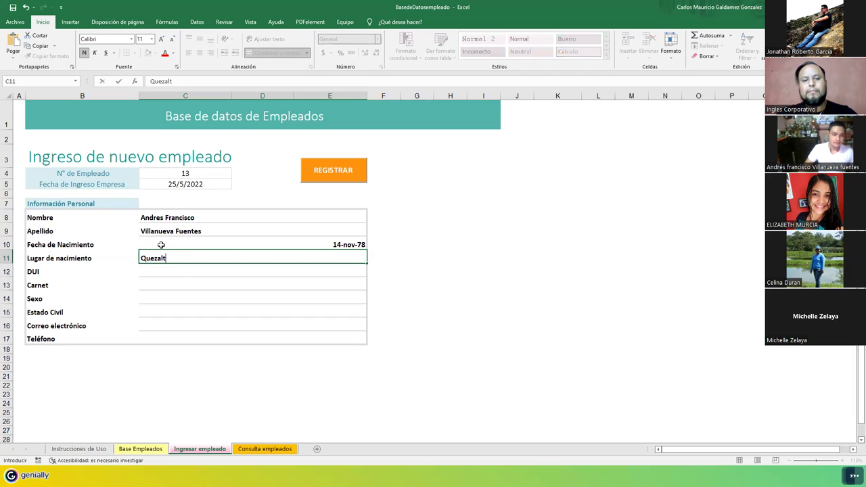
{"action": "type", "text": "epeque"}
{"action": "key", "text": "Return"}
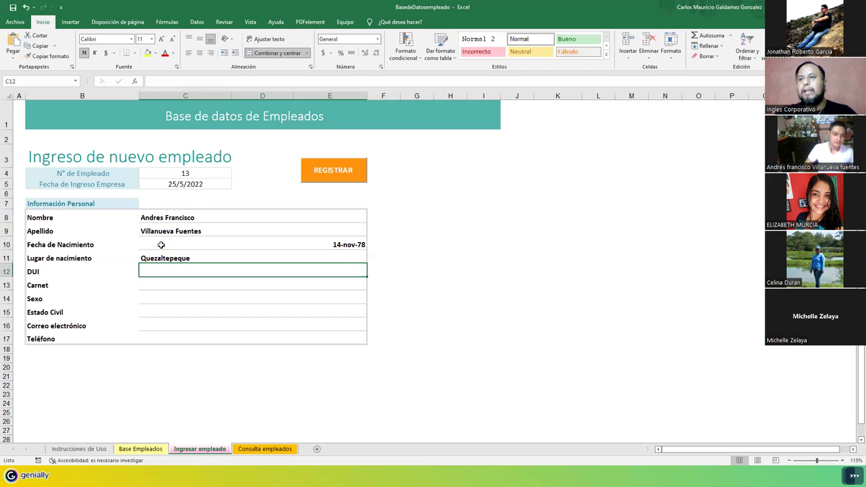
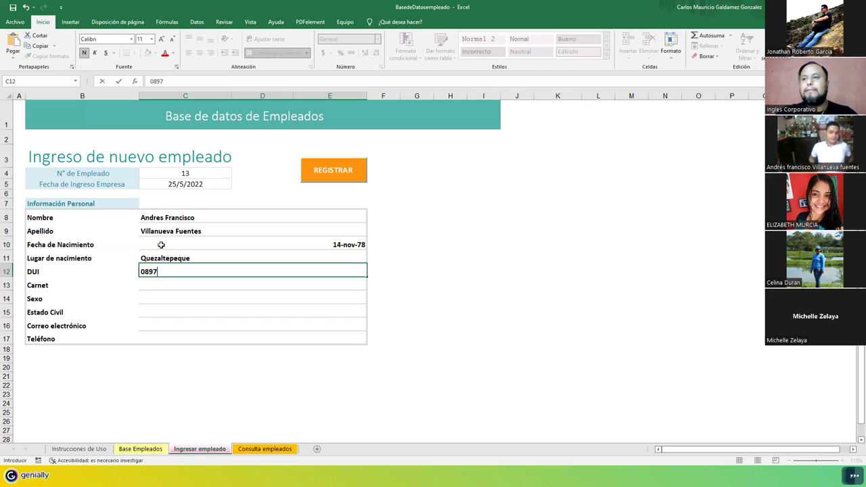
{"action": "key", "text": "ctrl+Return"}
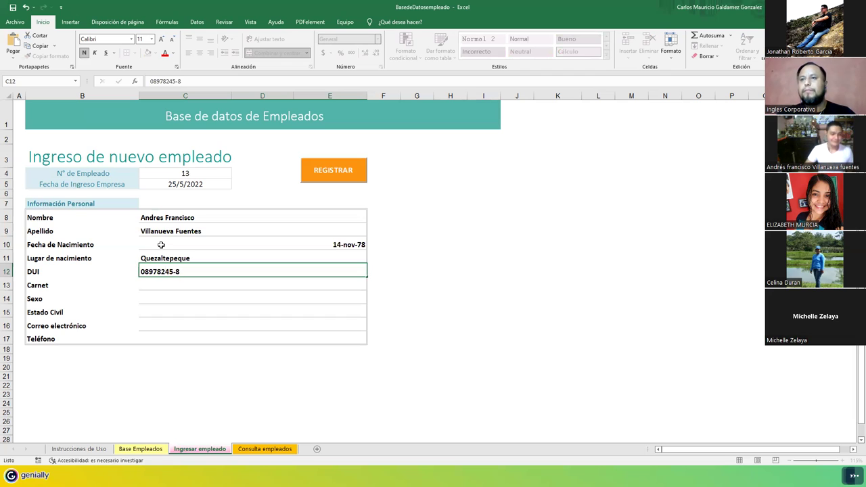
{"action": "key", "text": "Return"}
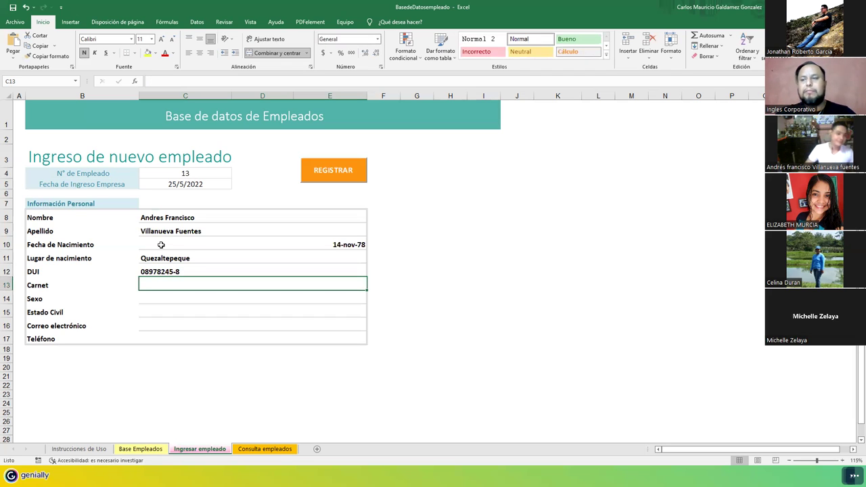
Step: Copy the last carnet number from Base Empleados into the form, changing its final digit to 3
{"action": "left_click", "coordinate": [139, 449]}
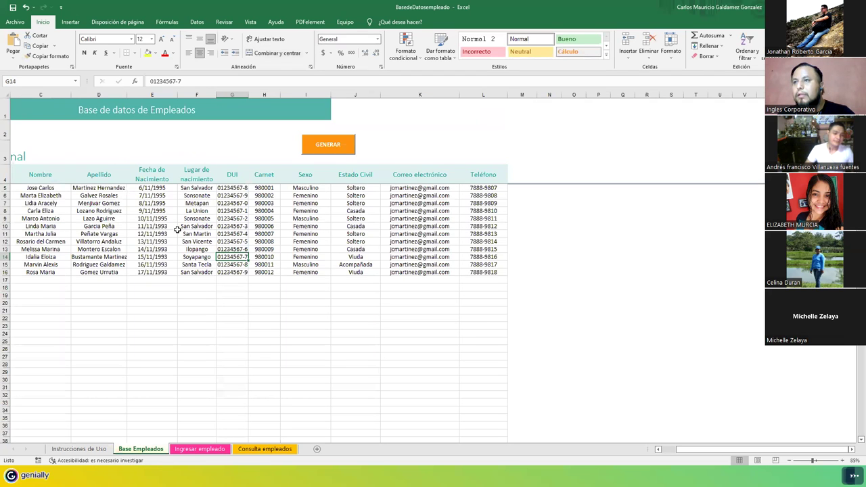
{"action": "left_click", "coordinate": [267, 272]}
{"action": "key", "text": "ctrl+c"}
{"action": "left_click", "coordinate": [213, 451]}
{"action": "left_click", "coordinate": [182, 285]}
{"action": "key", "text": "ctrl+v"}
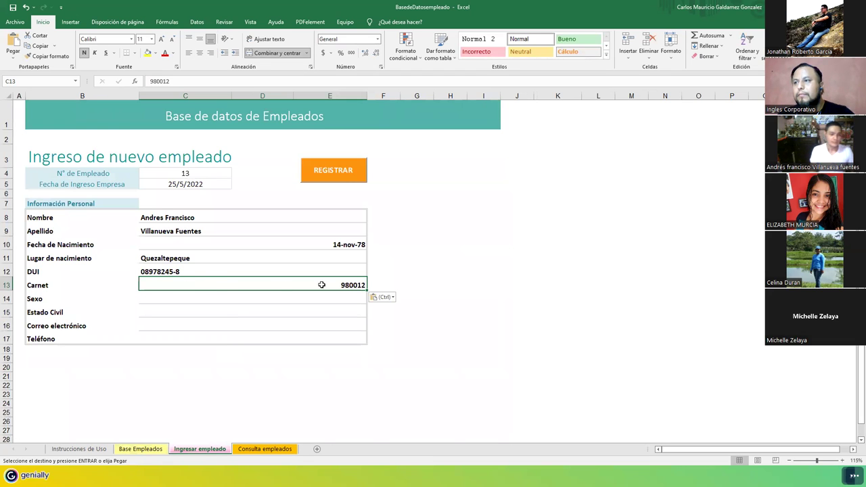
{"action": "double_click", "coordinate": [360, 285]}
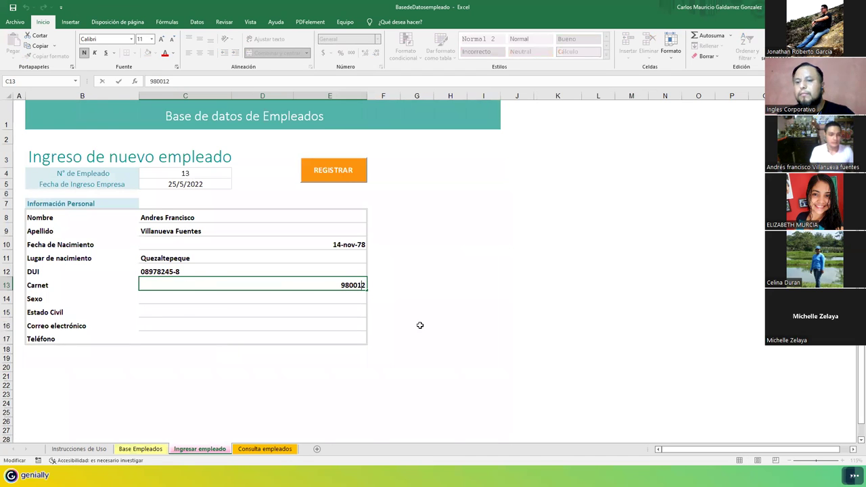
{"action": "key", "text": "BackSpace"}
{"action": "type", "text": "3"}
{"action": "key", "text": "Return"}
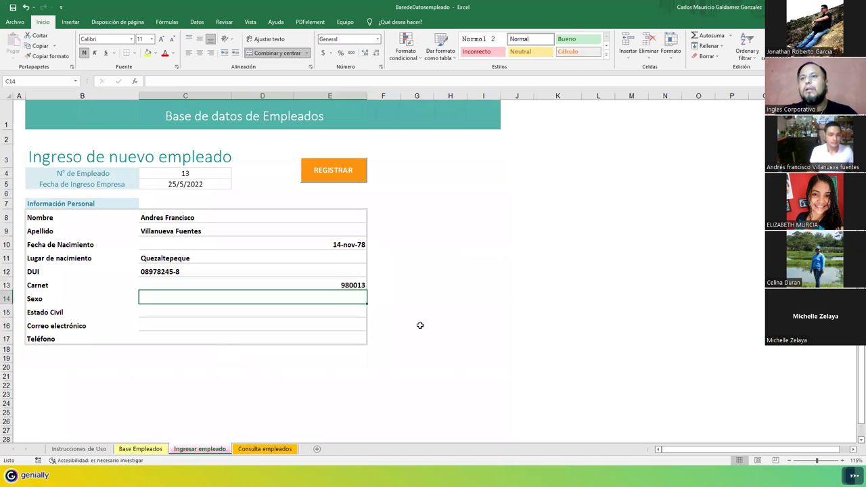
Step: Enter sex Masculino, marital status Casado, the employee's e-mail address and phone number
{"action": "key", "text": "Return"}
{"action": "key", "text": "BackSpace"}
{"action": "key", "text": "BackSpace"}
{"action": "key", "text": "BackSpace"}
{"action": "key", "text": "BackSpace"}
{"action": "key", "text": "BackSpace"}
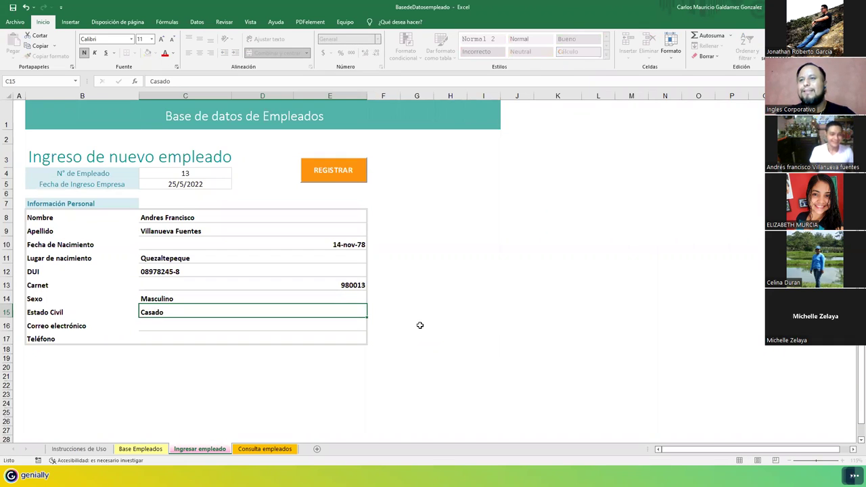
{"action": "key", "text": "Return"}
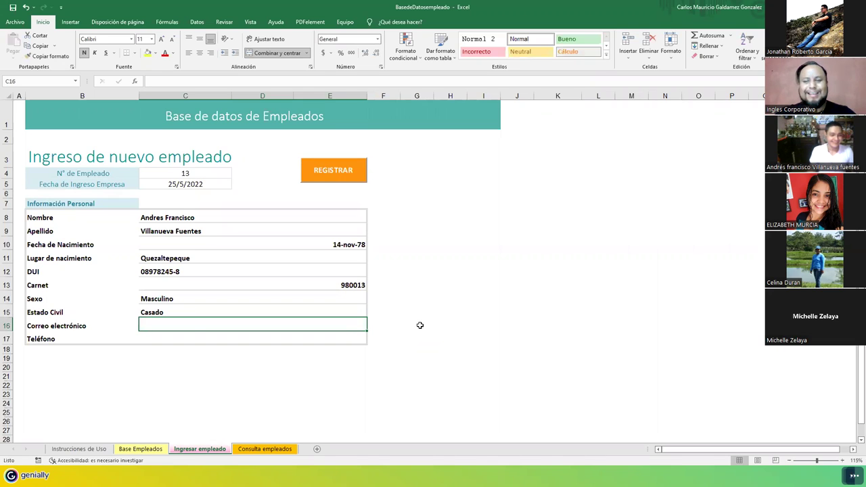
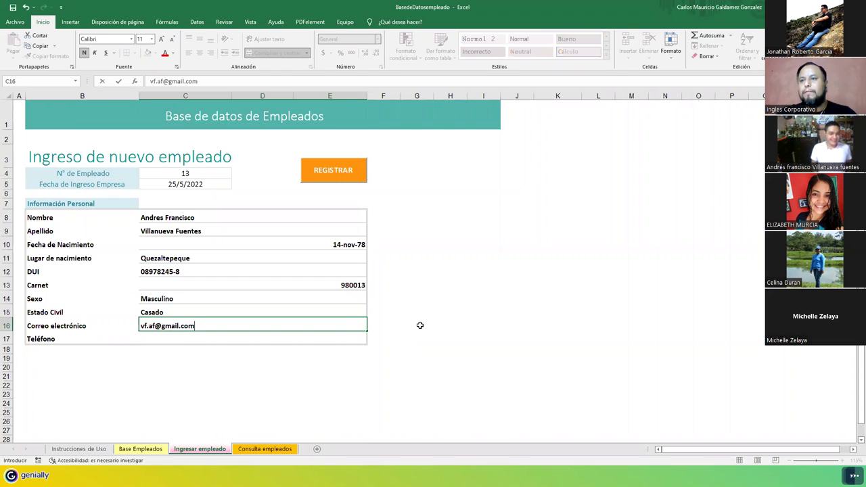
{"action": "key", "text": "Return"}
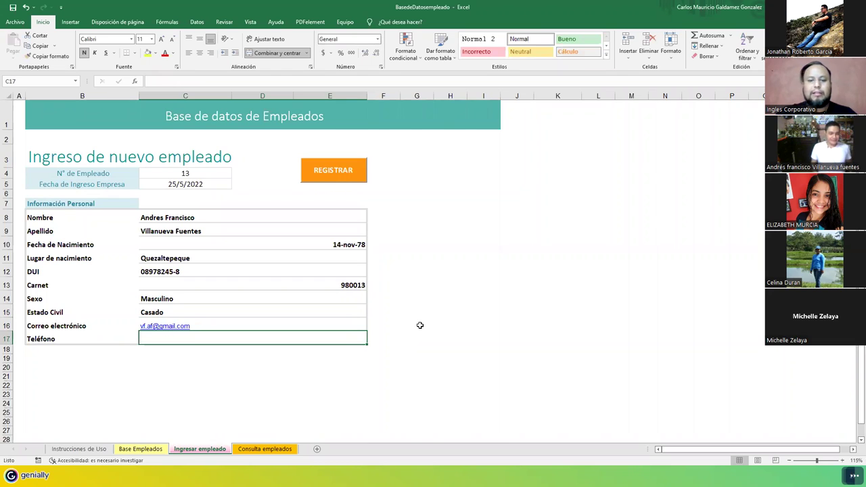
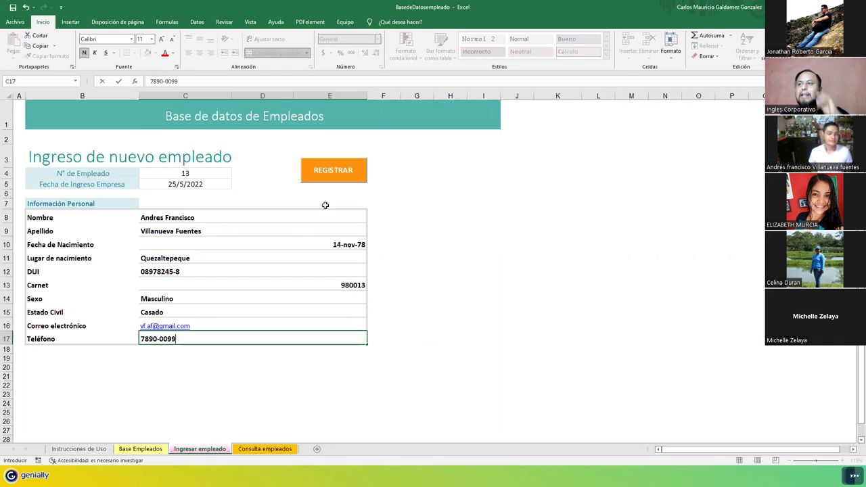
Step: Register employee 13 with REGISTRAR and confirm Sí in the Registrar? dialog
{"action": "left_click", "coordinate": [327, 174]}
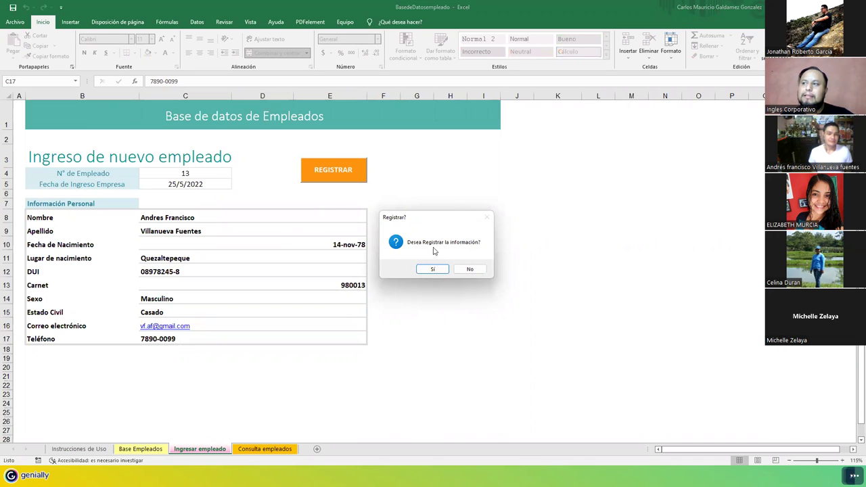
{"action": "left_click", "coordinate": [439, 270]}
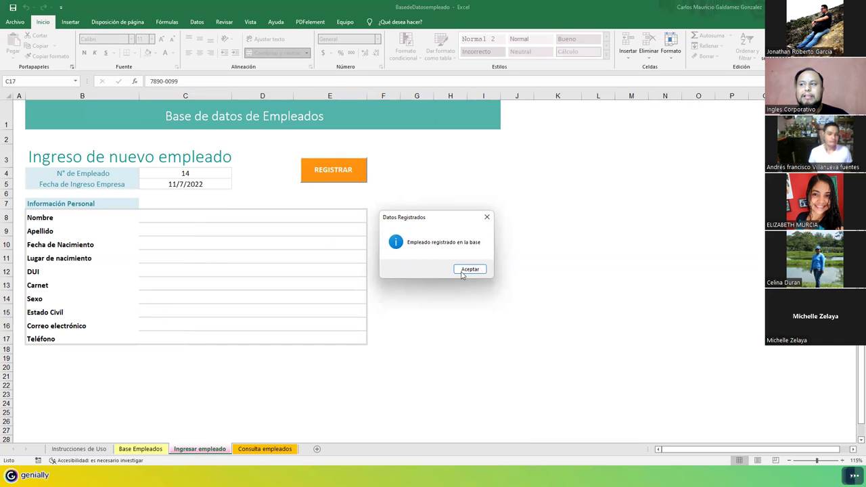
Step: Dismiss the confirmation and select the new employee's record in row 17 of Base Empleados
{"action": "left_click", "coordinate": [461, 270]}
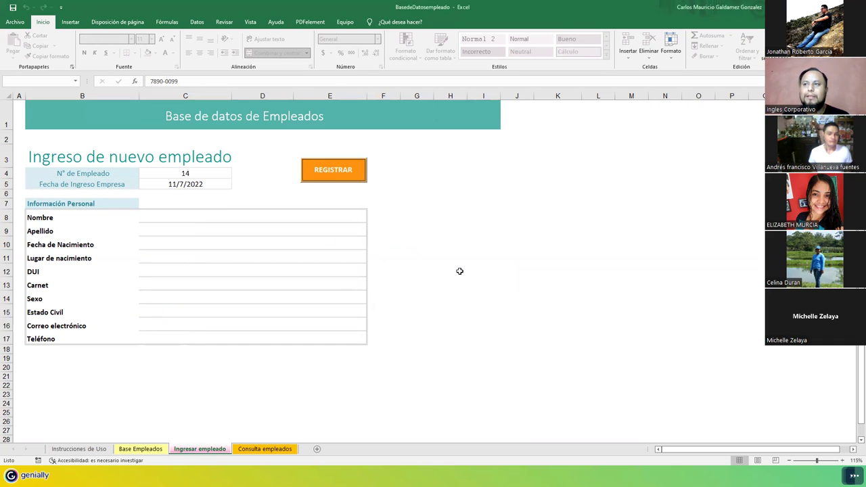
{"action": "left_click", "coordinate": [139, 450]}
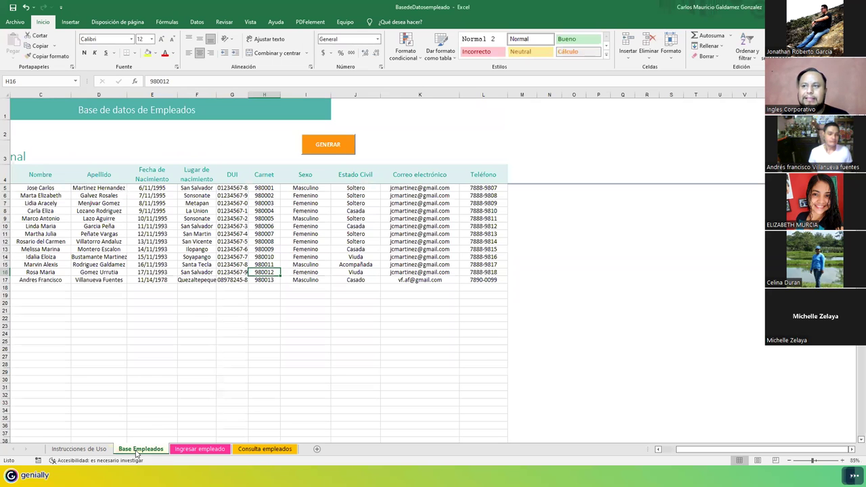
{"action": "left_click", "coordinate": [41, 280]}
{"action": "left_click_drag", "start_coordinate": [43, 282], "coordinate": [467, 283]}
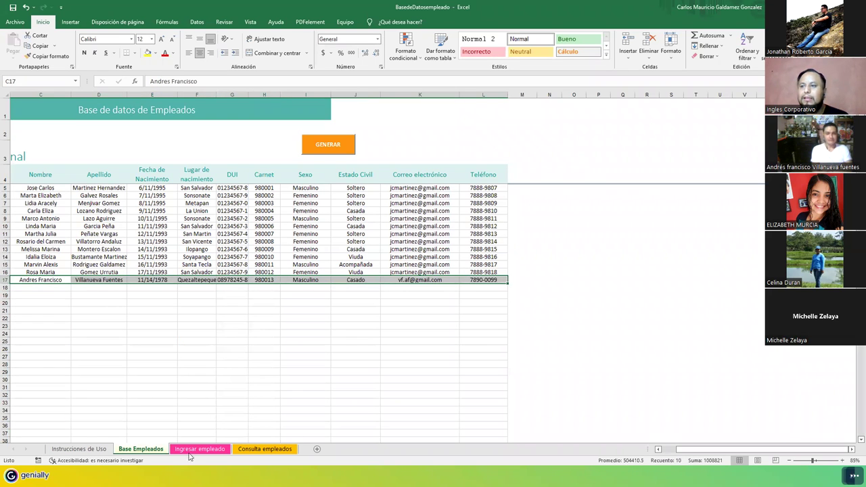
Step: Look up the new employee in Consulta empleados and review the number, date and name cells
{"action": "left_click", "coordinate": [199, 449]}
{"action": "left_click", "coordinate": [250, 450]}
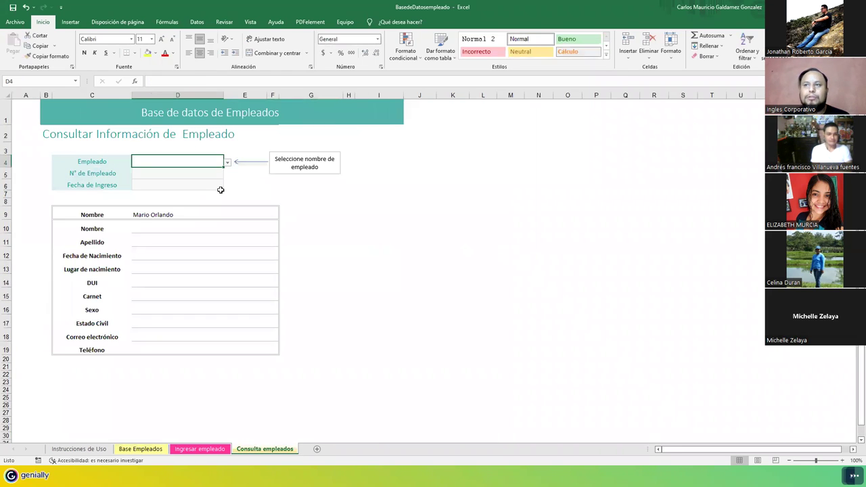
{"action": "left_click", "coordinate": [228, 165]}
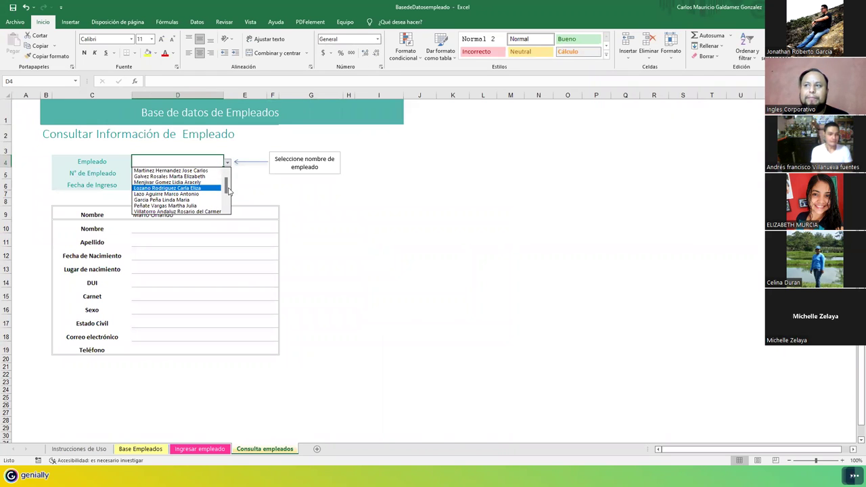
{"action": "left_click_drag", "start_coordinate": [229, 191], "coordinate": [229, 203]}
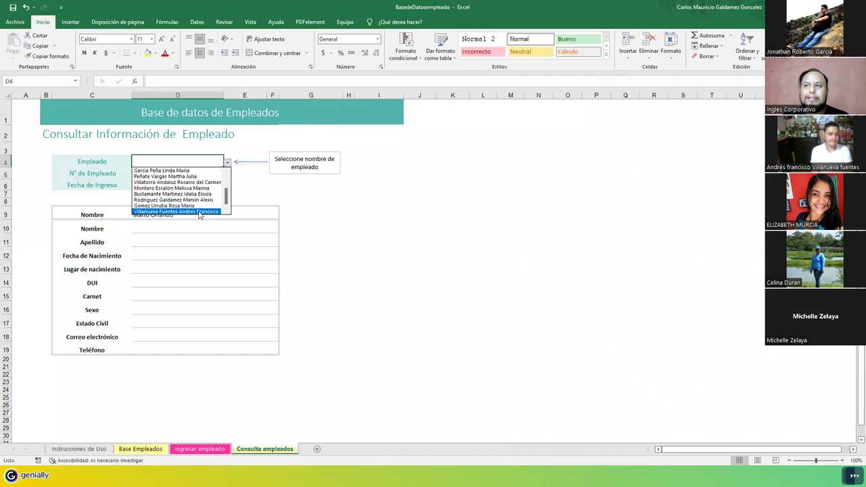
{"action": "left_click", "coordinate": [175, 211]}
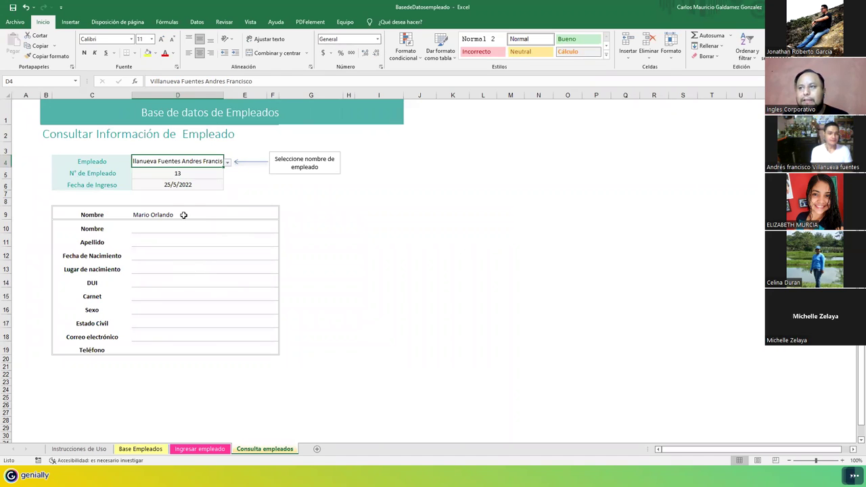
{"action": "left_click", "coordinate": [194, 174]}
{"action": "left_click", "coordinate": [198, 186]}
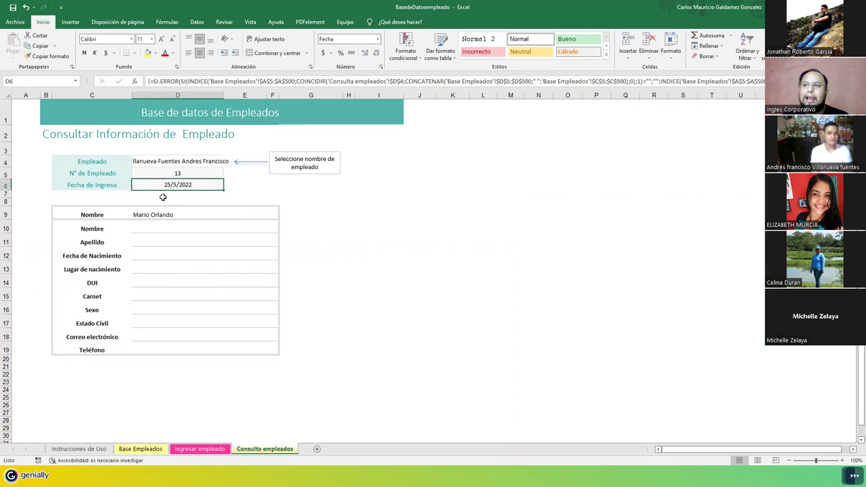
{"action": "left_click", "coordinate": [188, 223]}
{"action": "left_click", "coordinate": [187, 215]}
{"action": "left_click", "coordinate": [190, 164]}
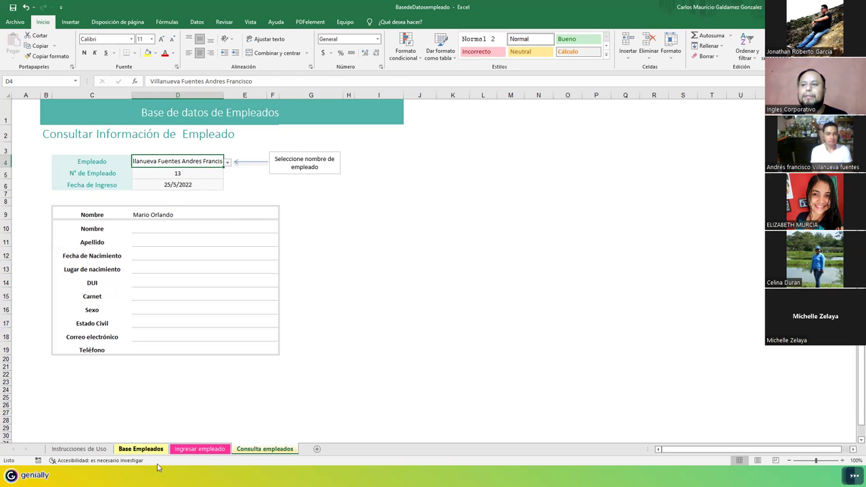
{"action": "left_click", "coordinate": [186, 449]}
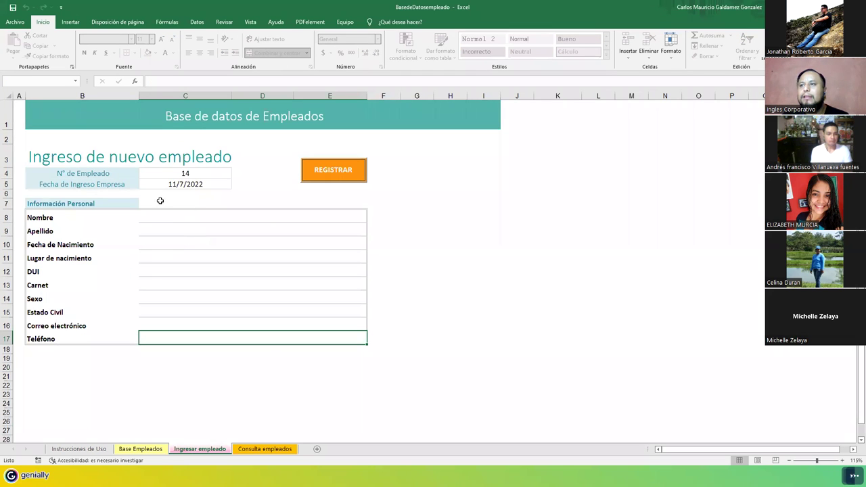
Step: In Consulta empleados, overwrite the D9 name with the new employee's first names
{"action": "left_click", "coordinate": [264, 449]}
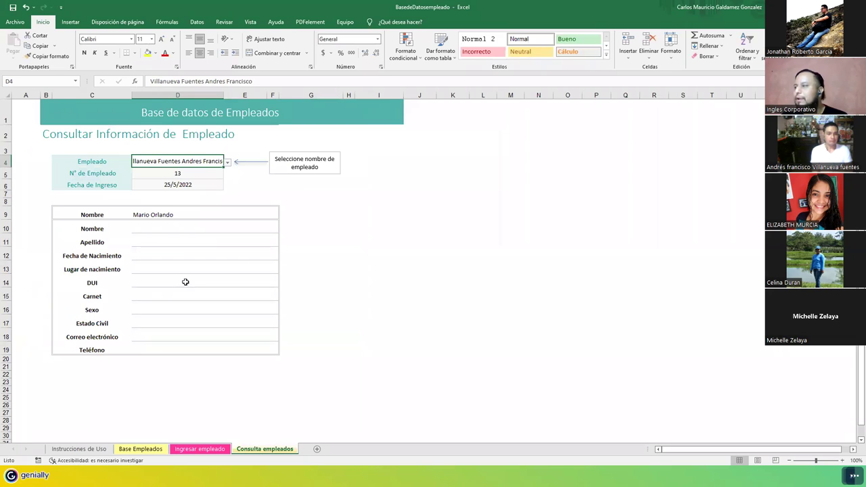
{"action": "left_click", "coordinate": [200, 184]}
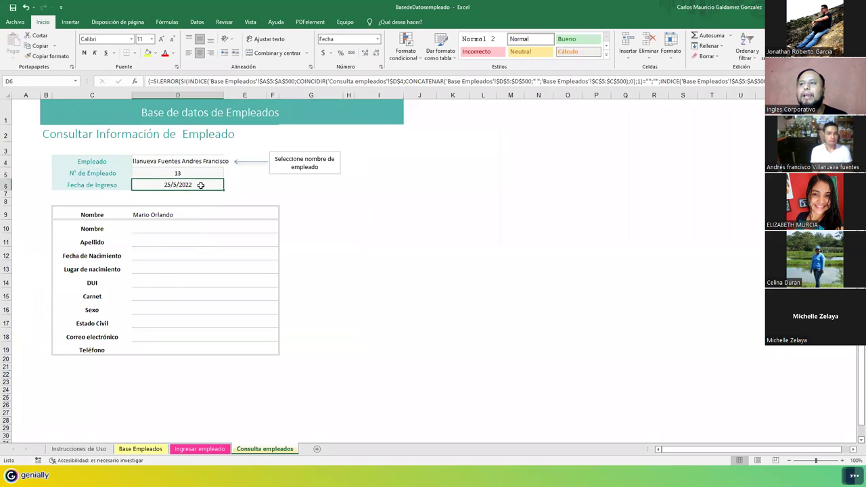
{"action": "key", "text": "Return"}
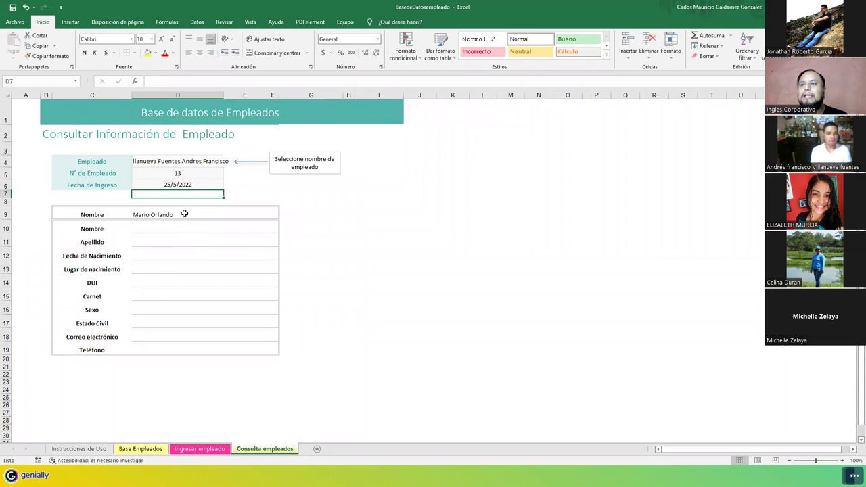
{"action": "left_click", "coordinate": [185, 215]}
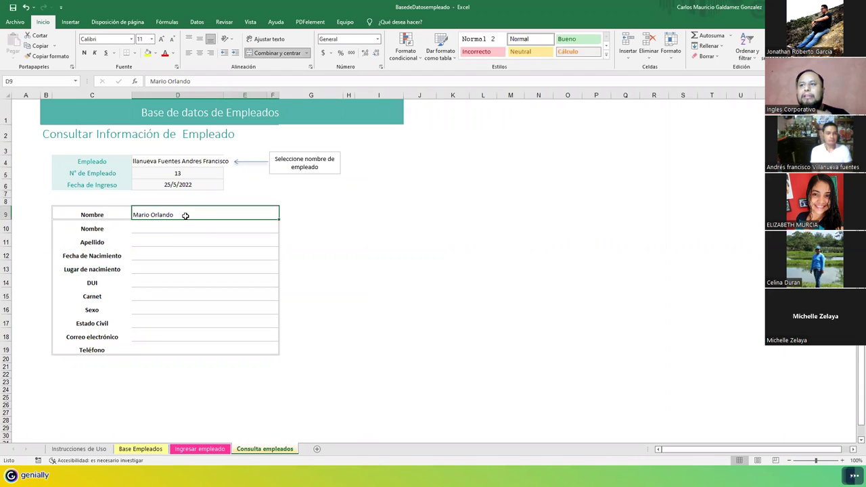
{"action": "type", "text": "Andres Francisco"}
{"action": "key", "text": "Return"}
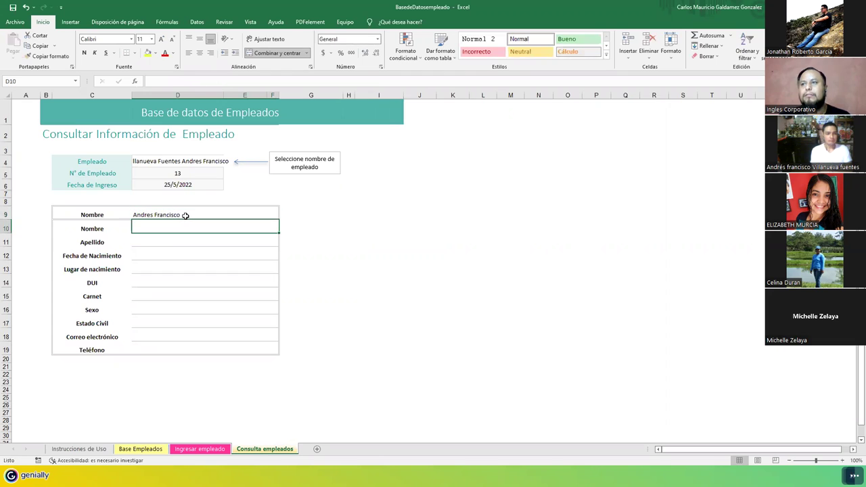
Step: Choose employee 12 in the D4 dropdown, then go to the Instrucciones de Uso sheet
{"action": "left_click", "coordinate": [175, 163]}
{"action": "left_click", "coordinate": [227, 165]}
{"action": "left_click", "coordinate": [195, 204]}
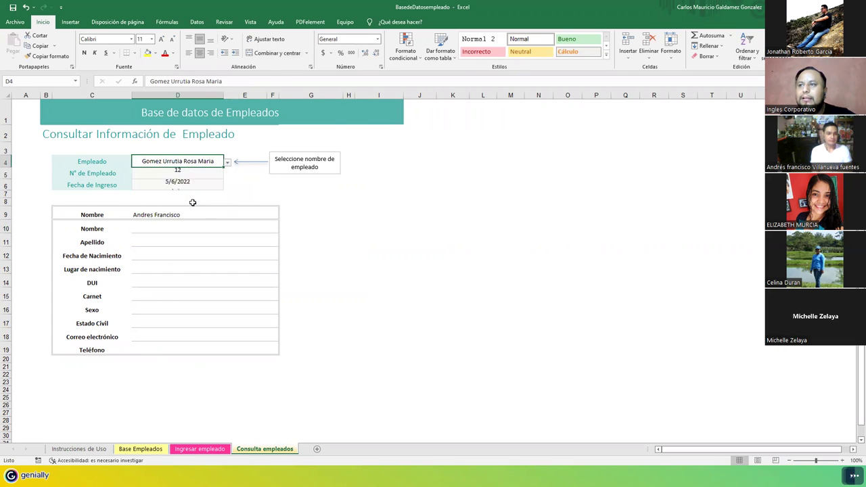
{"action": "left_click", "coordinate": [228, 162]}
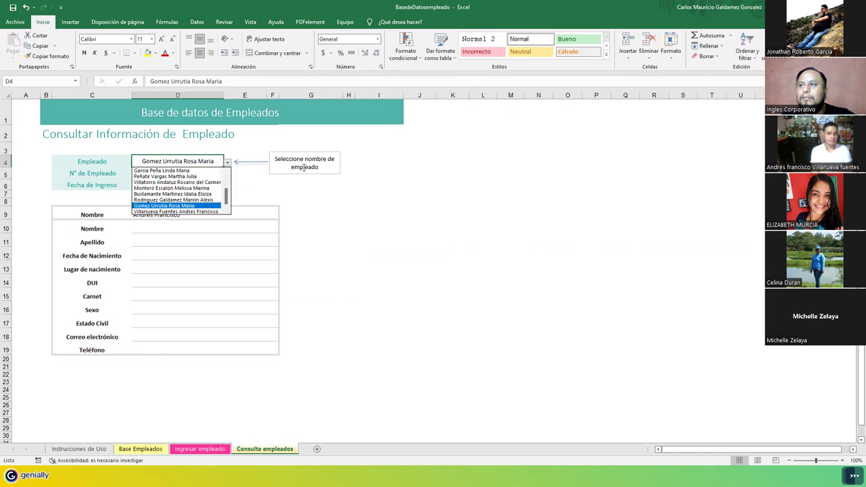
{"action": "key", "text": "Escape"}
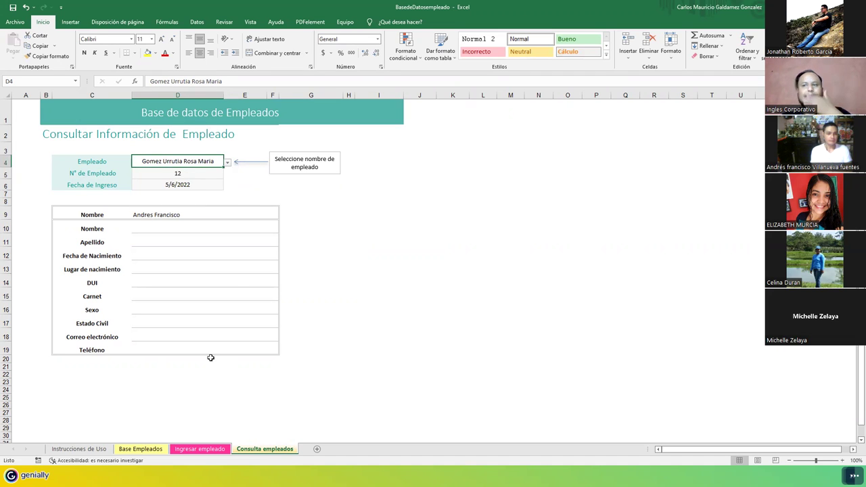
{"action": "left_click", "coordinate": [211, 450]}
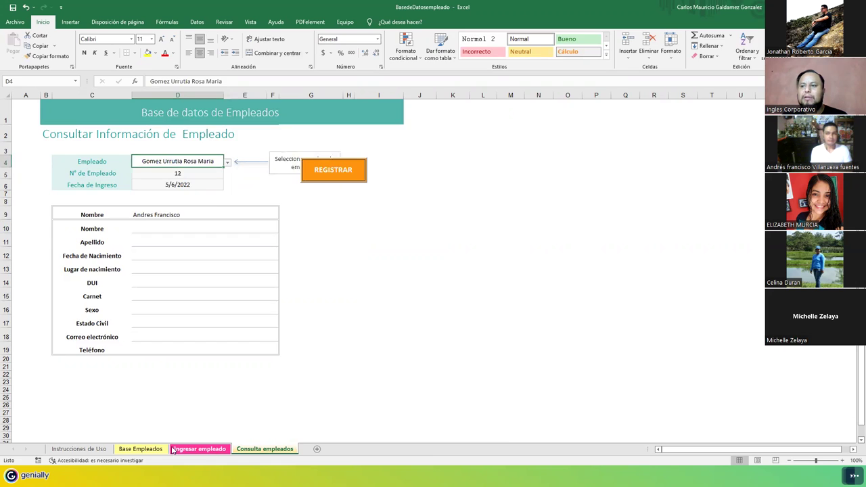
{"action": "left_click", "coordinate": [135, 449]}
{"action": "left_click", "coordinate": [79, 449]}
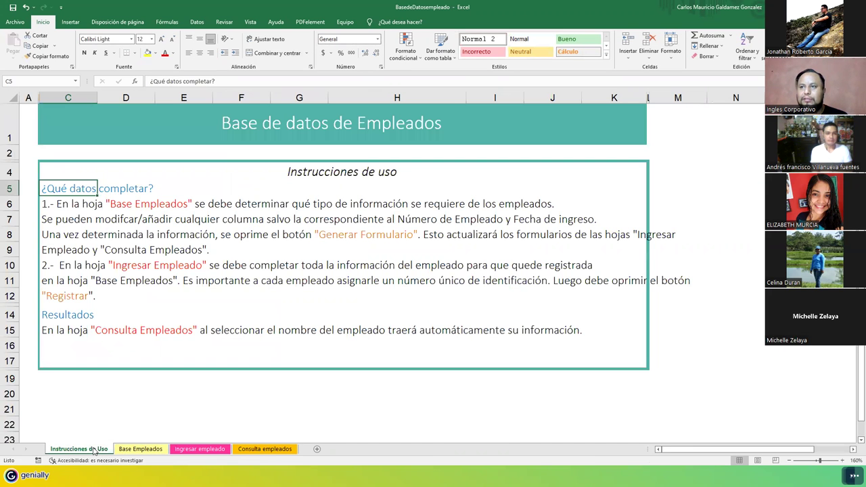
Step: Move from Instrucciones de Uso to the Base Empleados employee table
{"action": "left_click", "coordinate": [228, 304]}
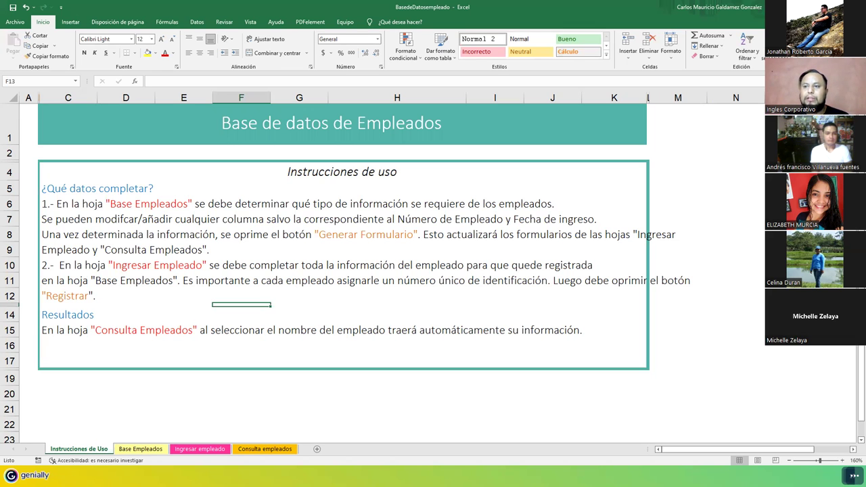
{"action": "left_click", "coordinate": [140, 448]}
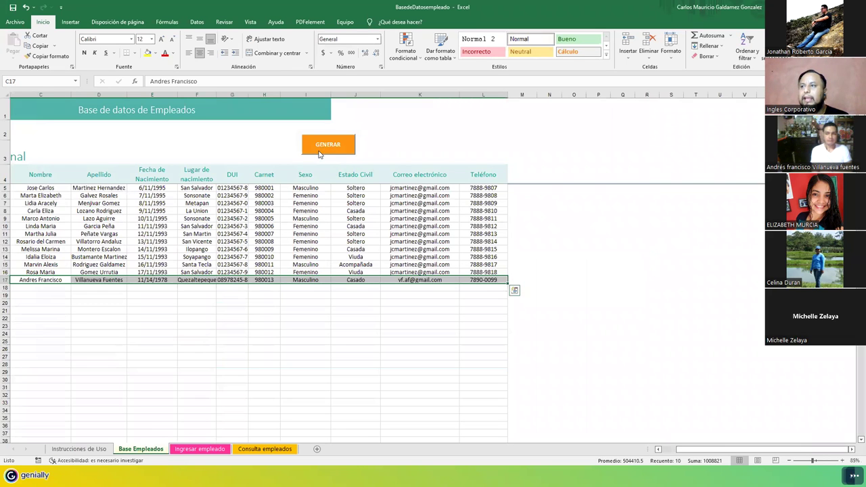
Step: Regenerate the forms with GENERAR and look up employee 13 in Consulta empleados
{"action": "left_click", "coordinate": [320, 151]}
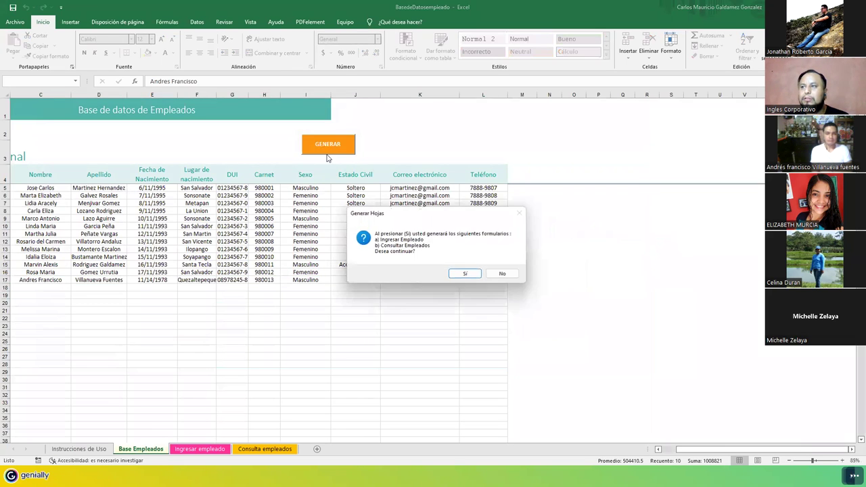
{"action": "left_click", "coordinate": [466, 275]}
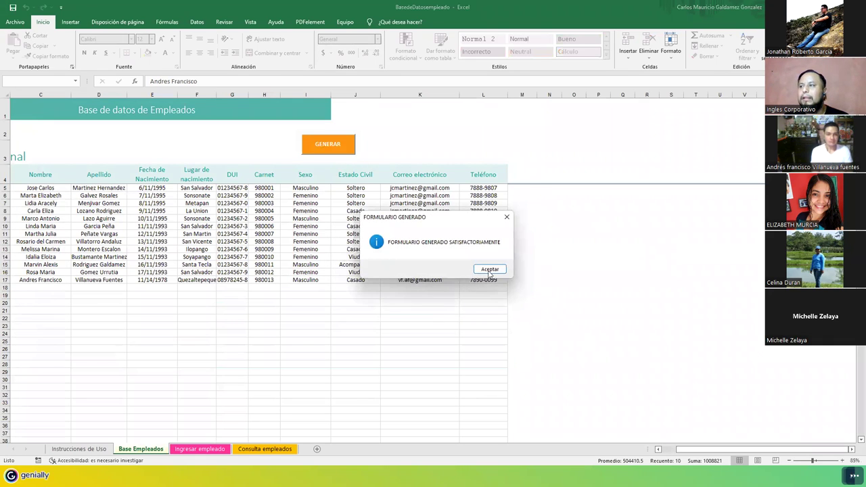
{"action": "left_click", "coordinate": [485, 271]}
{"action": "left_click", "coordinate": [200, 449]}
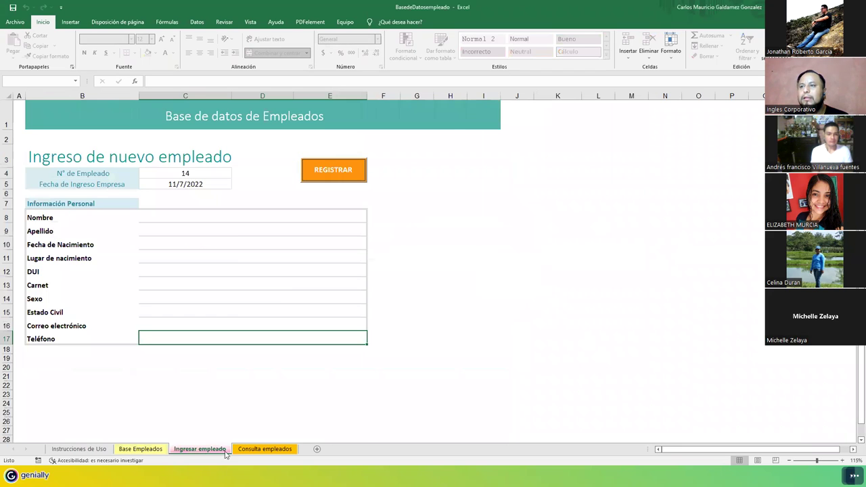
{"action": "left_click", "coordinate": [267, 449]}
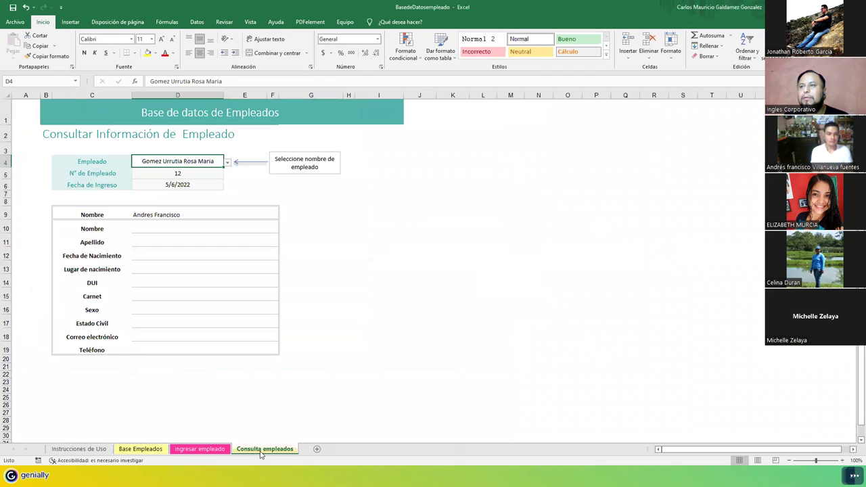
{"action": "left_click", "coordinate": [227, 163]}
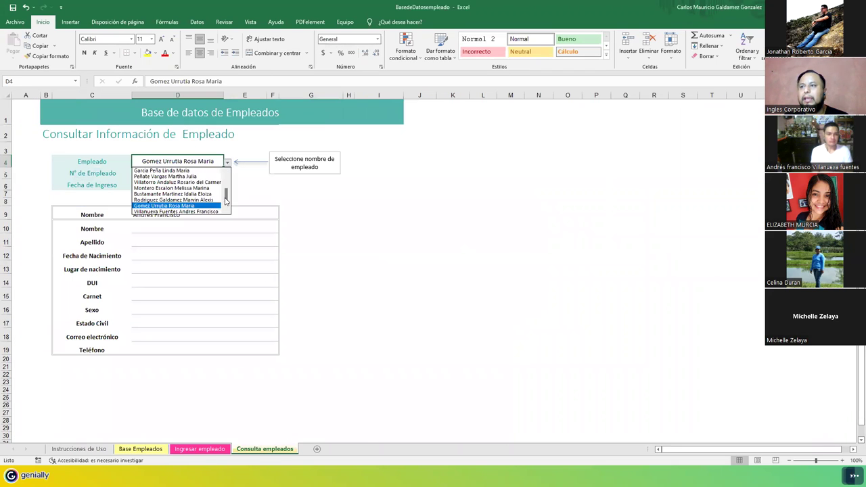
{"action": "left_click", "coordinate": [201, 212]}
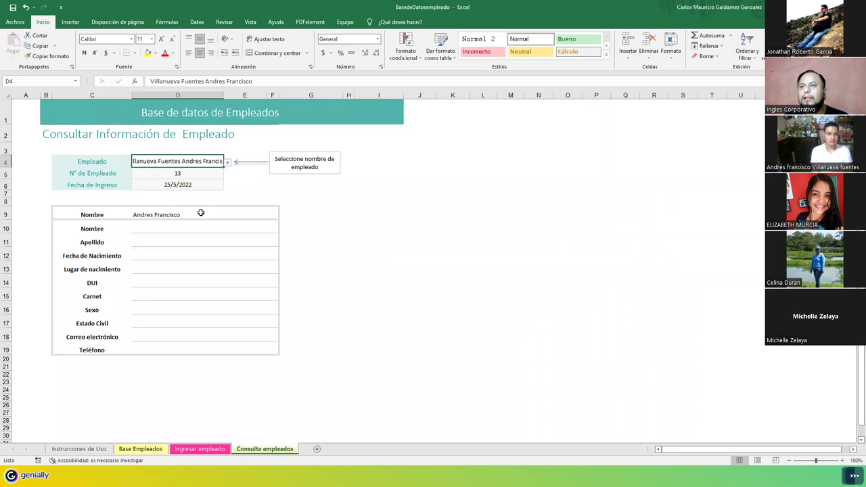
Step: Review each sheet of the workbook, then switch to the Funcion Buscar Tutor workbook
{"action": "left_click", "coordinate": [192, 453]}
{"action": "left_click", "coordinate": [146, 449]}
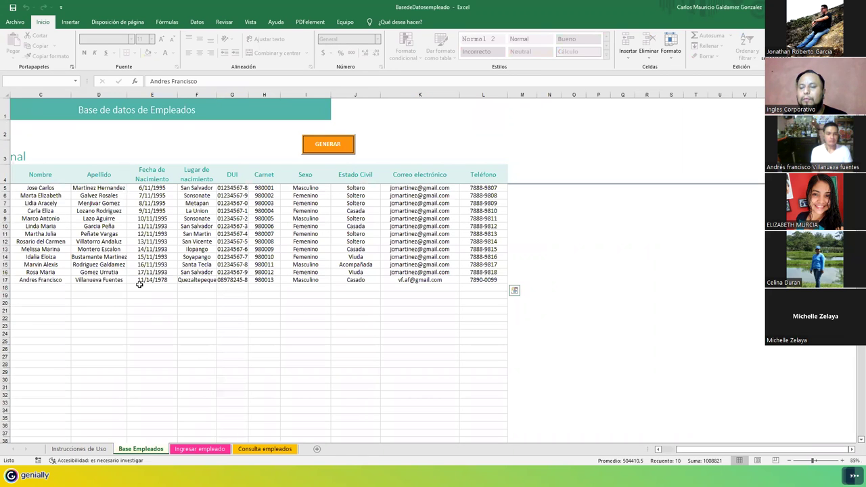
{"action": "left_click", "coordinate": [78, 449]}
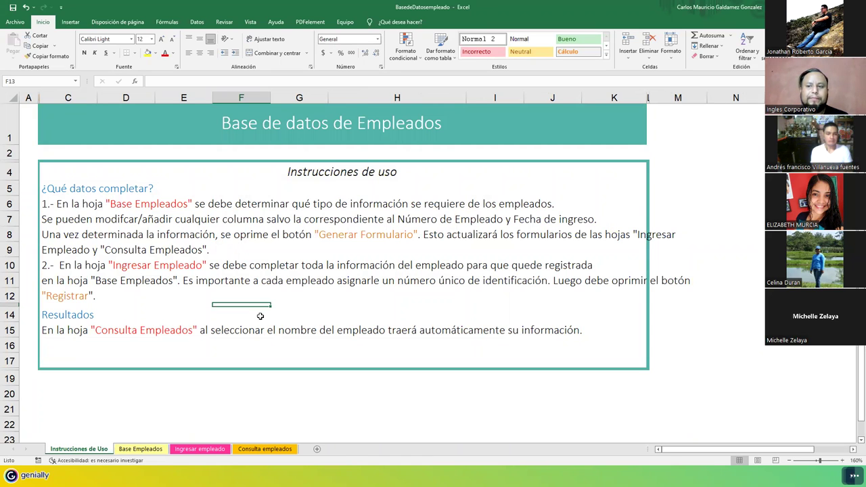
{"action": "left_click", "coordinate": [265, 449]}
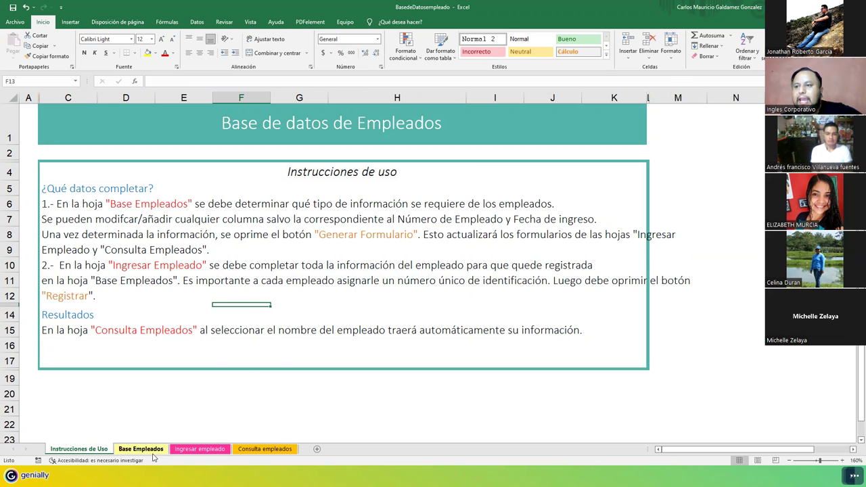
{"action": "left_click", "coordinate": [152, 449]}
{"action": "left_click", "coordinate": [199, 449]}
{"action": "left_click", "coordinate": [263, 449]}
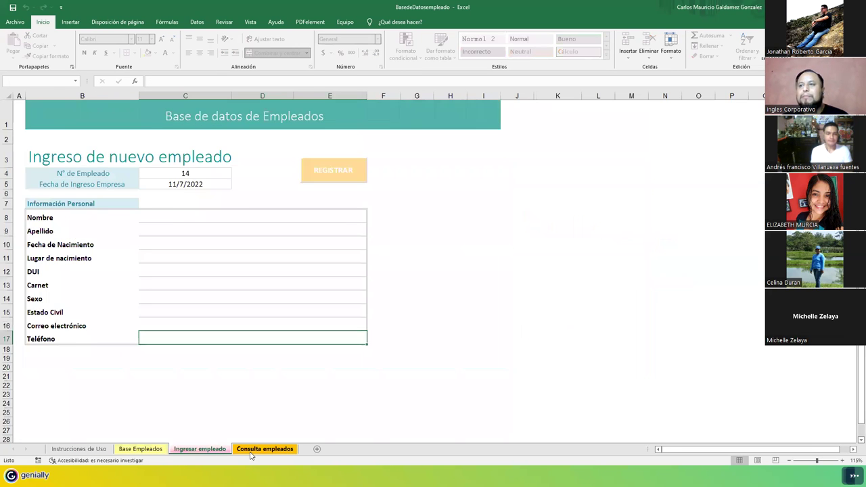
{"action": "left_click", "coordinate": [199, 449]}
{"action": "left_click", "coordinate": [155, 449]}
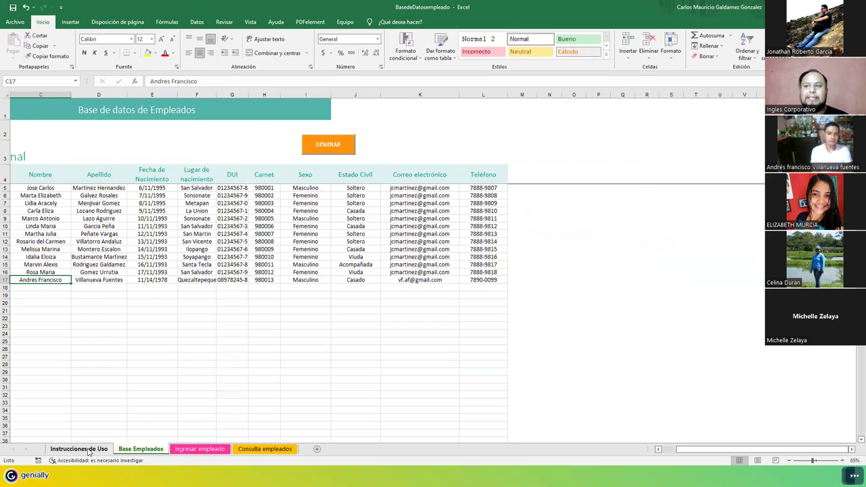
{"action": "left_click", "coordinate": [78, 449]}
{"action": "left_click", "coordinate": [250, 449]}
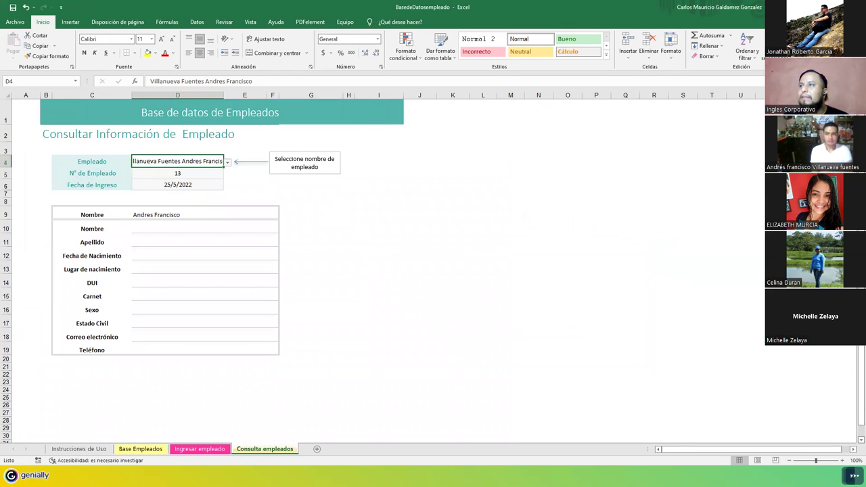
{"action": "key", "text": "alt+Tab"}
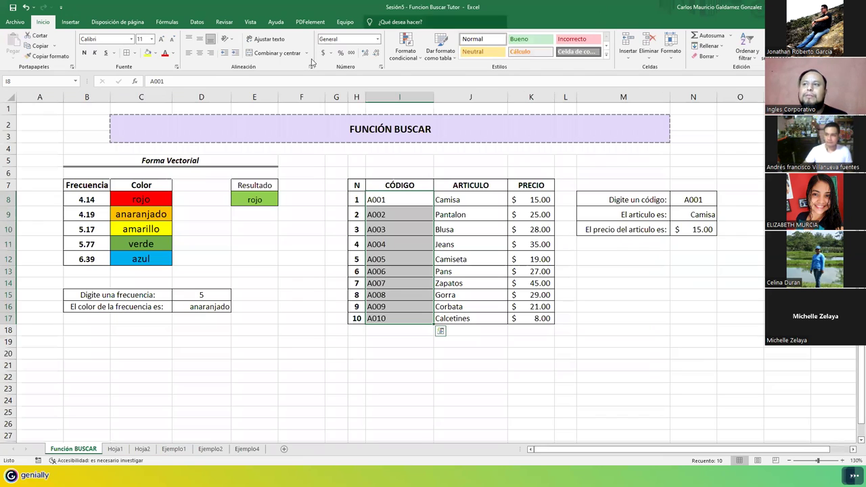
Step: Select, then deselect, the B2:M16 example area on the FUNCIÓN BUSCAR sheet
{"action": "key", "text": "ctrl+c"}
{"action": "left_click_drag", "start_coordinate": [77, 122], "coordinate": [680, 325]}
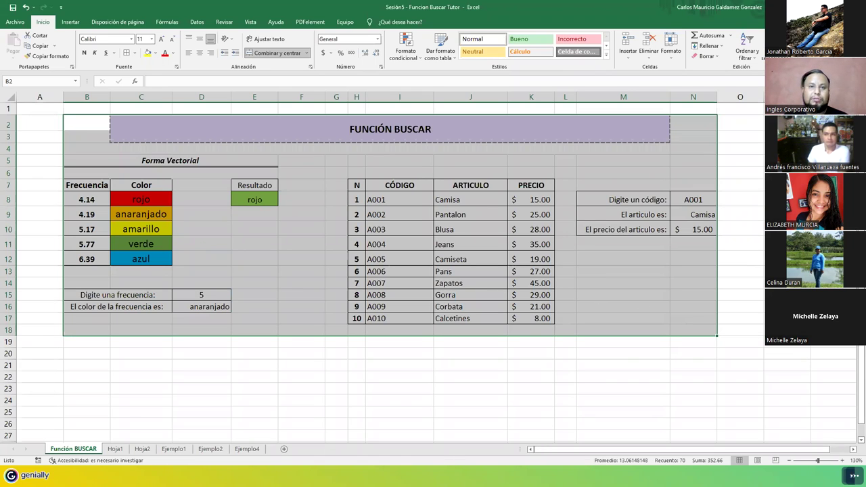
{"action": "left_click", "coordinate": [87, 122]}
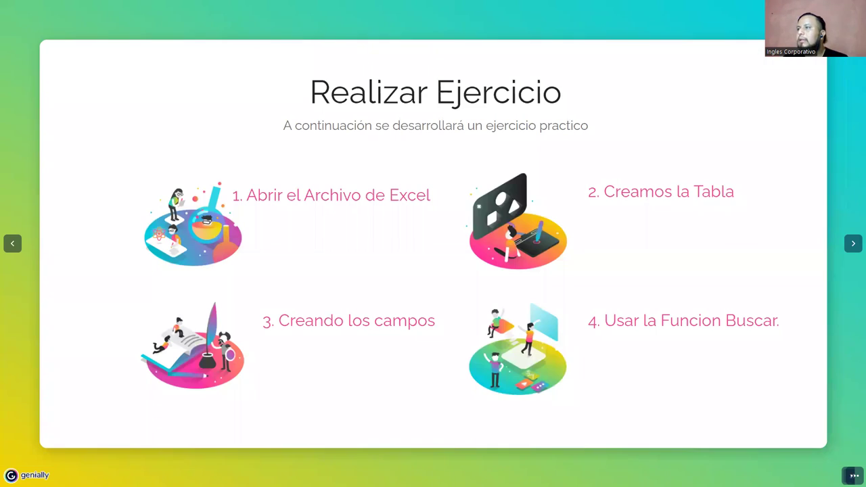
Step: Advance the Genially presentation to the Fin de la practica slide
{"action": "left_click", "coordinate": [850, 249]}
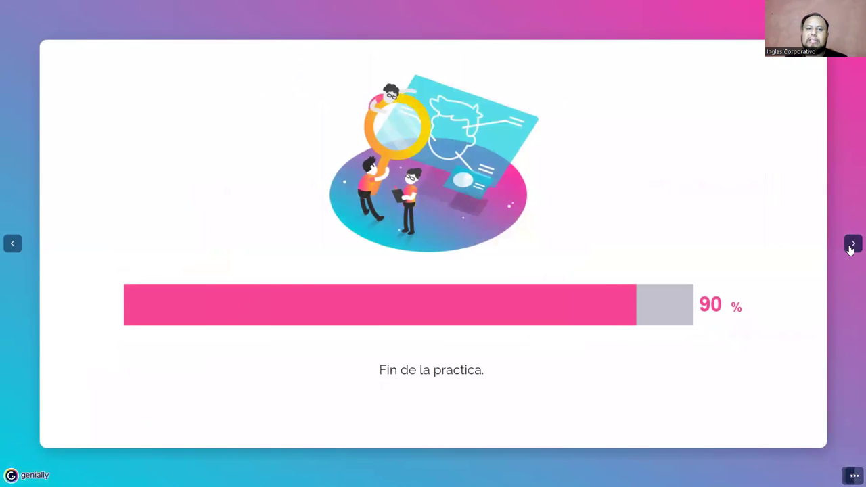
{"action": "left_click", "coordinate": [850, 248]}
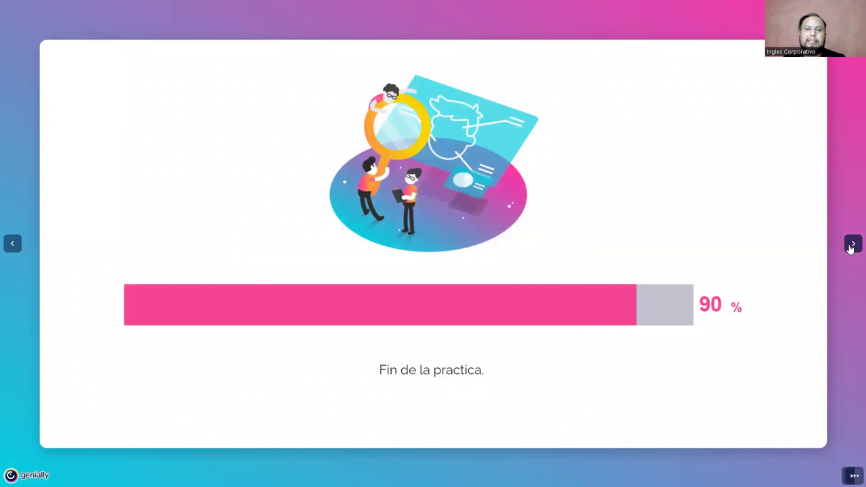